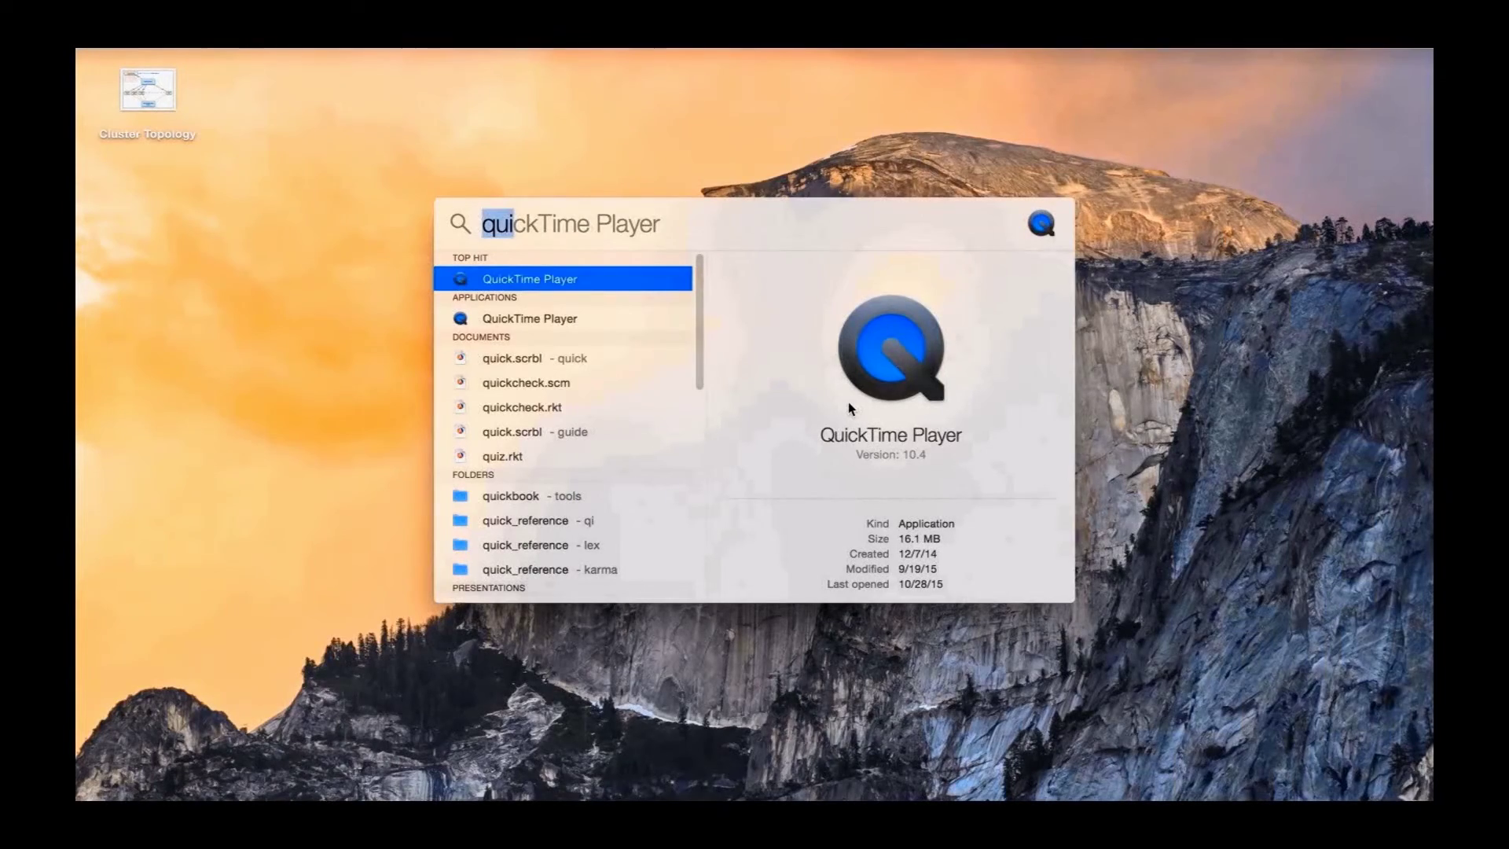
# Launch VirtualBox and start a new VM named Rocks_Frontend, type Linux, version Red Hat (64-bit)
pyautogui.write('v')
pyautogui.press('Return')
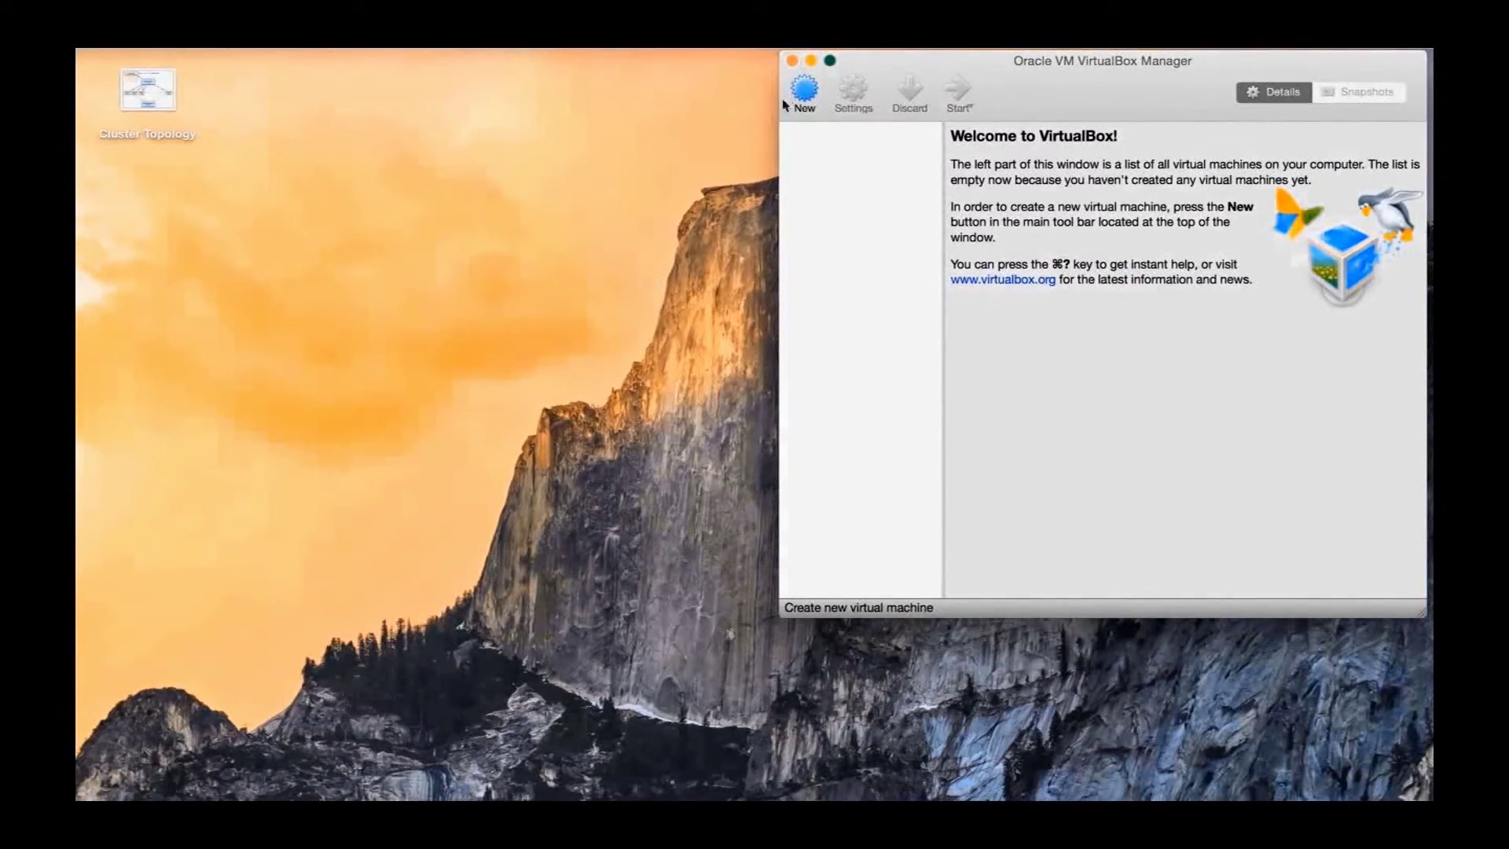
pyautogui.click(801, 93)
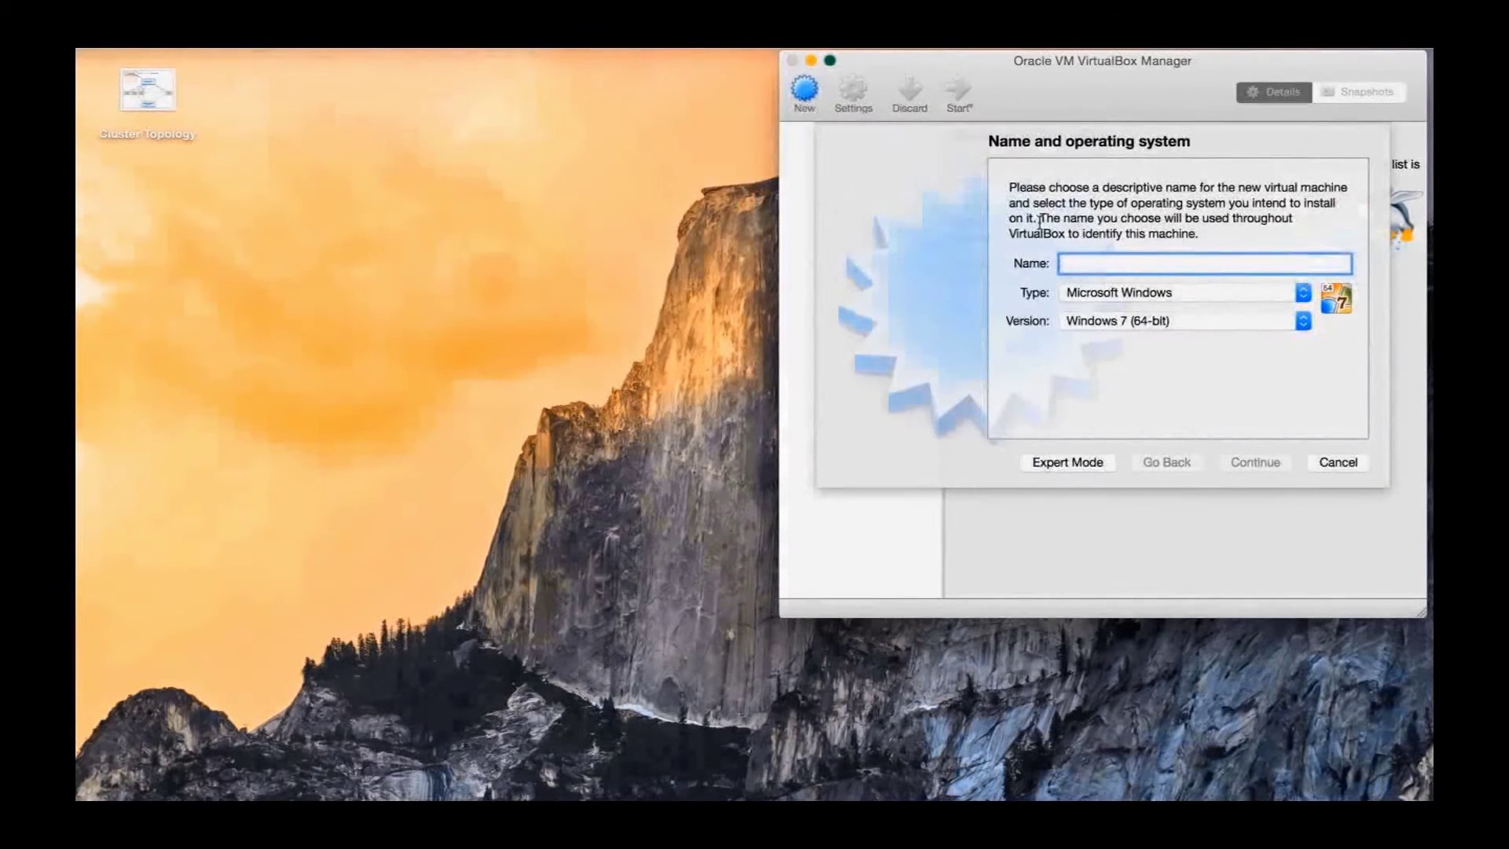
pyautogui.write('Rocks')
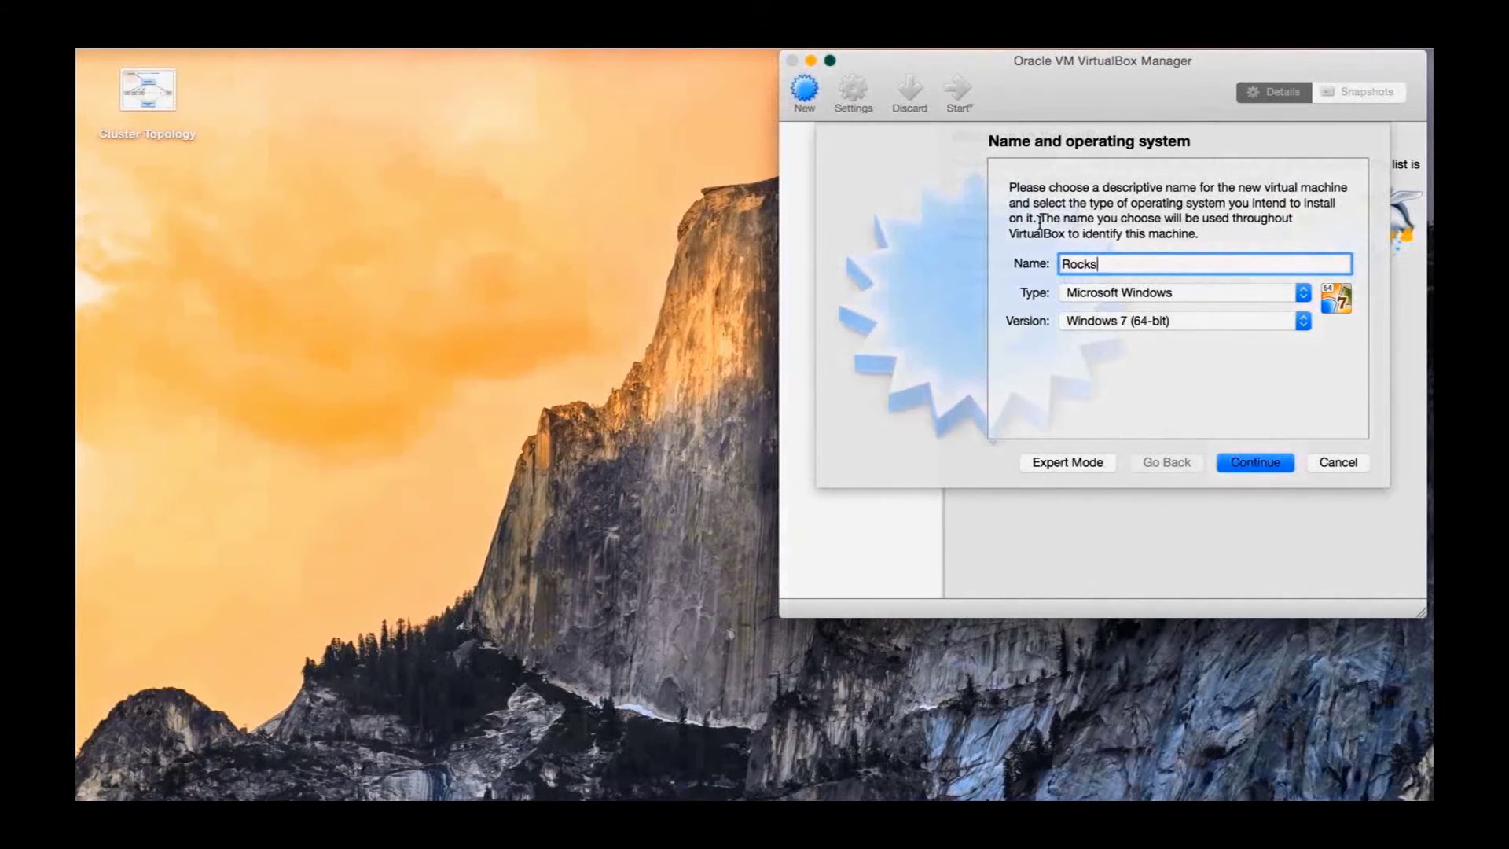
pyautogui.write('_Frontend')
pyautogui.press('Tab')
pyautogui.press('l')
pyautogui.press('Tab')
pyautogui.press('r')
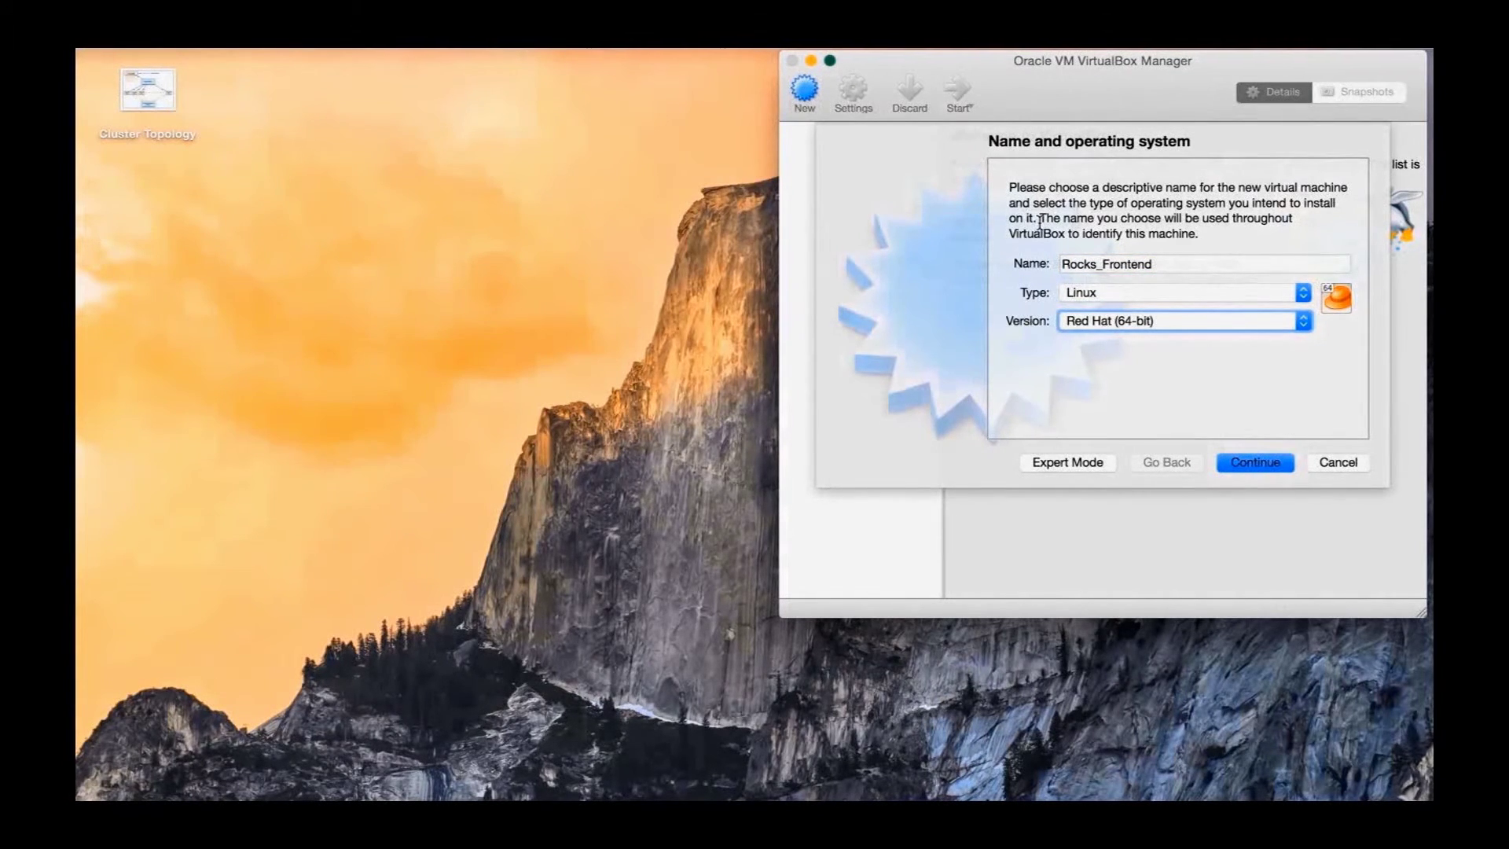
# Give the VM 1024 MB memory and a dynamically allocated 40 GB VDI disk, then create it
pyautogui.click(1273, 465)
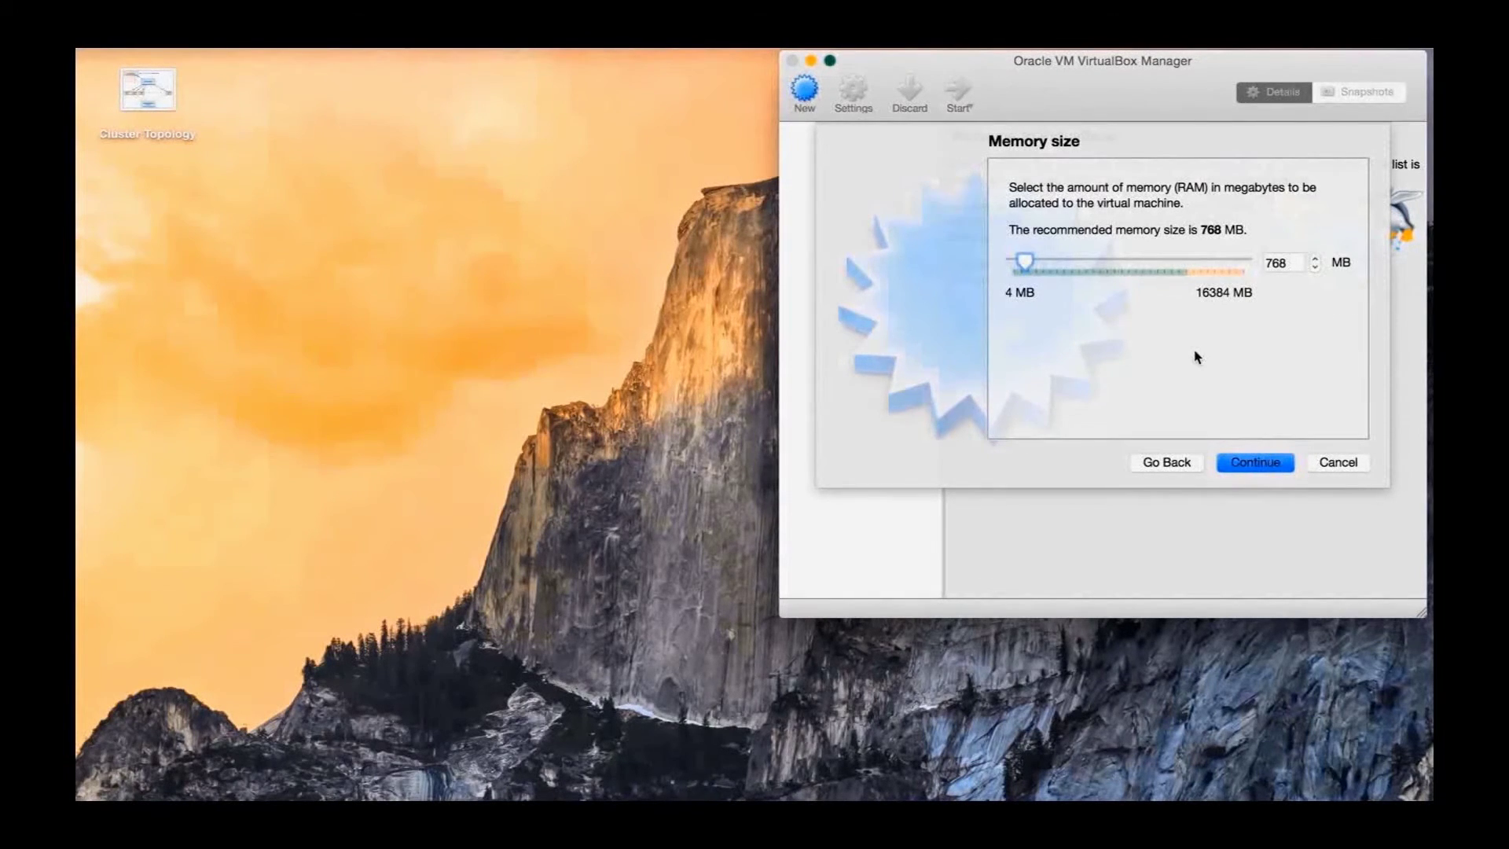
pyautogui.write('1024')
pyautogui.click(1271, 464)
pyautogui.click(1288, 471)
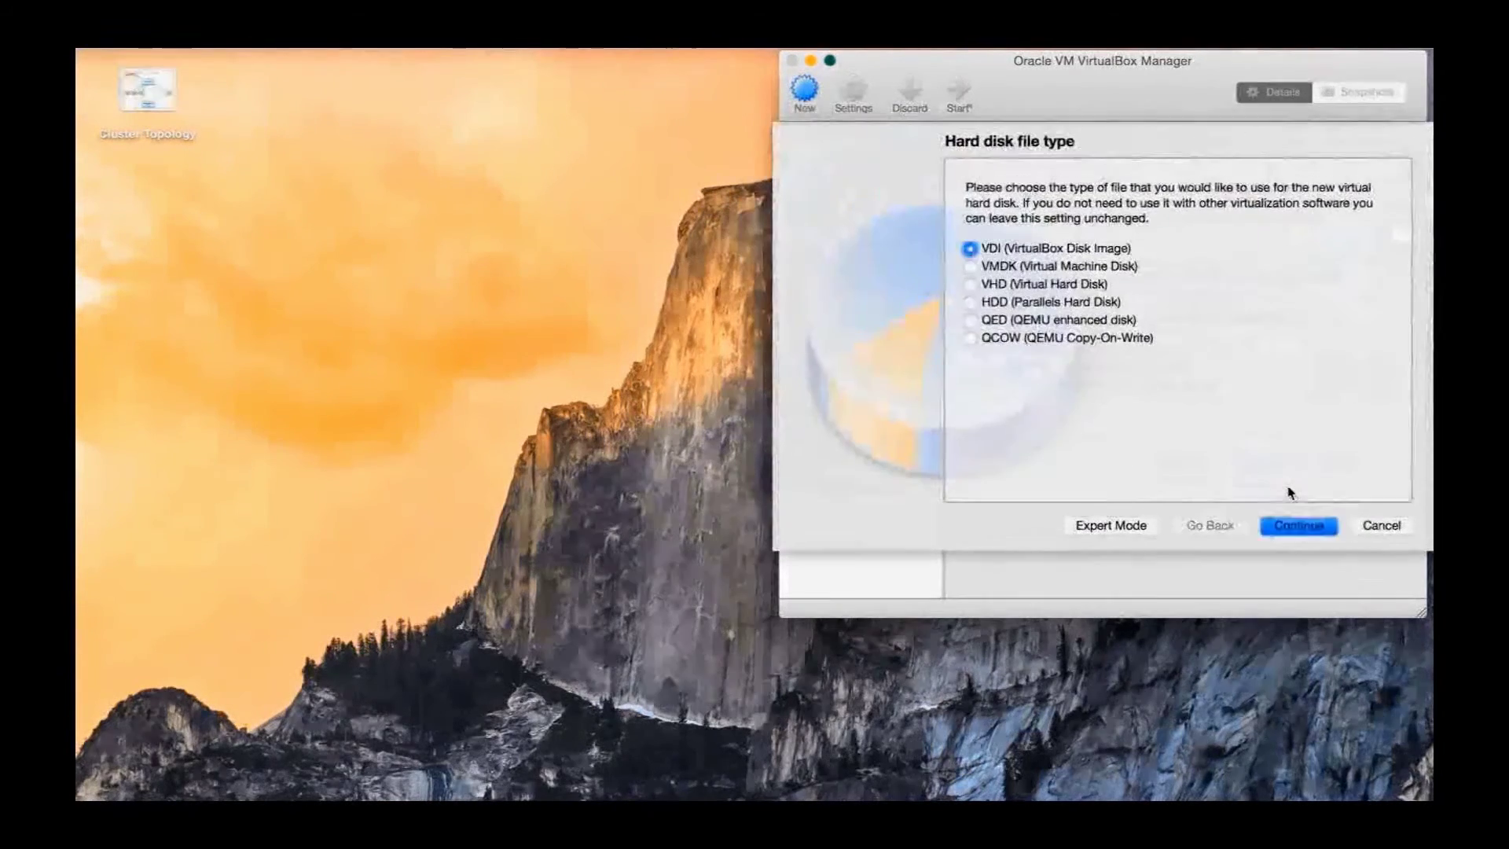
pyautogui.click(1301, 523)
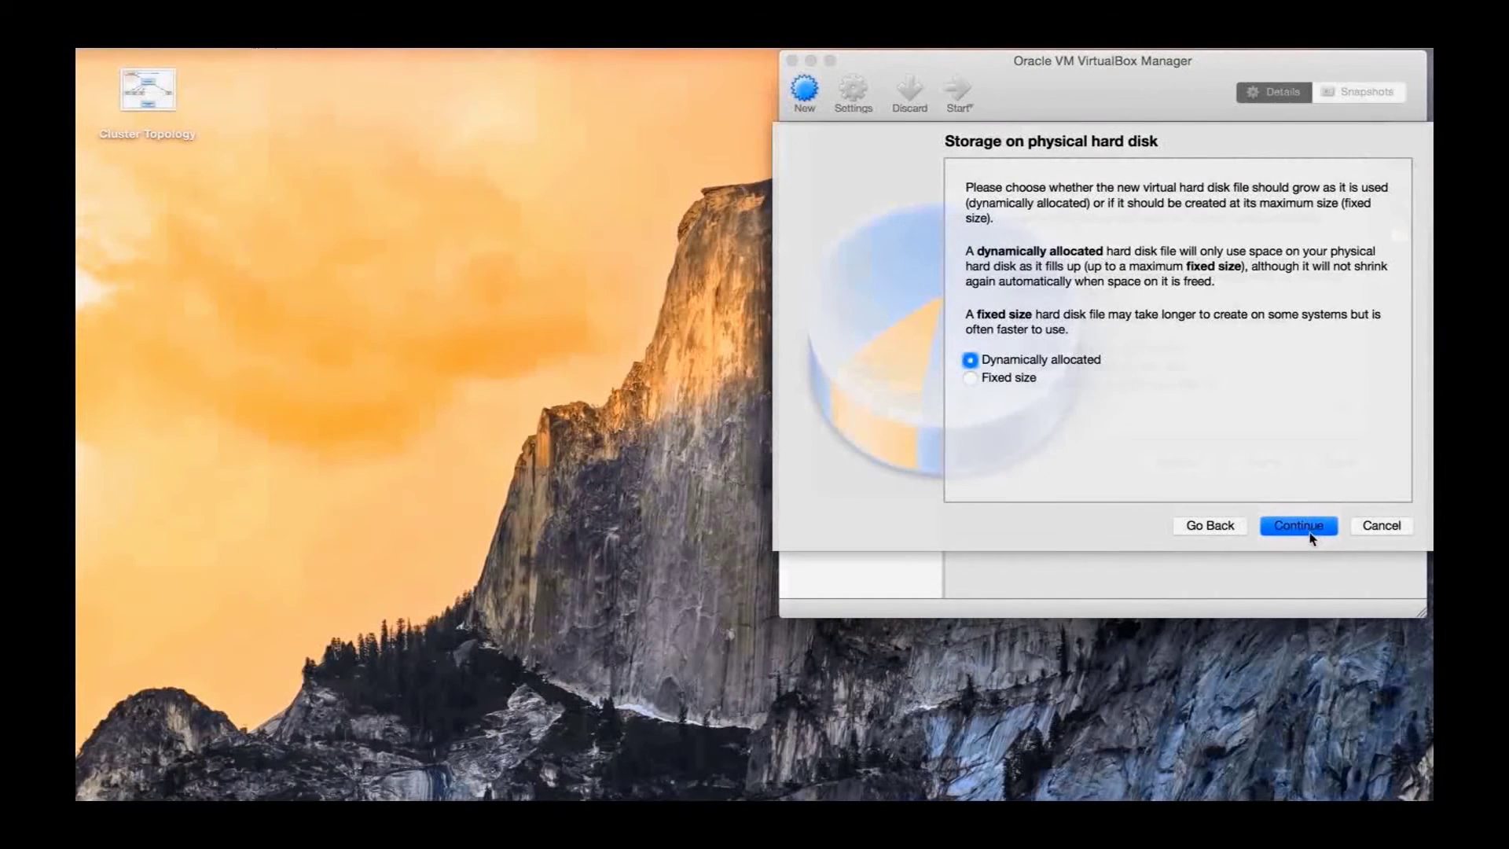
pyautogui.click(1309, 526)
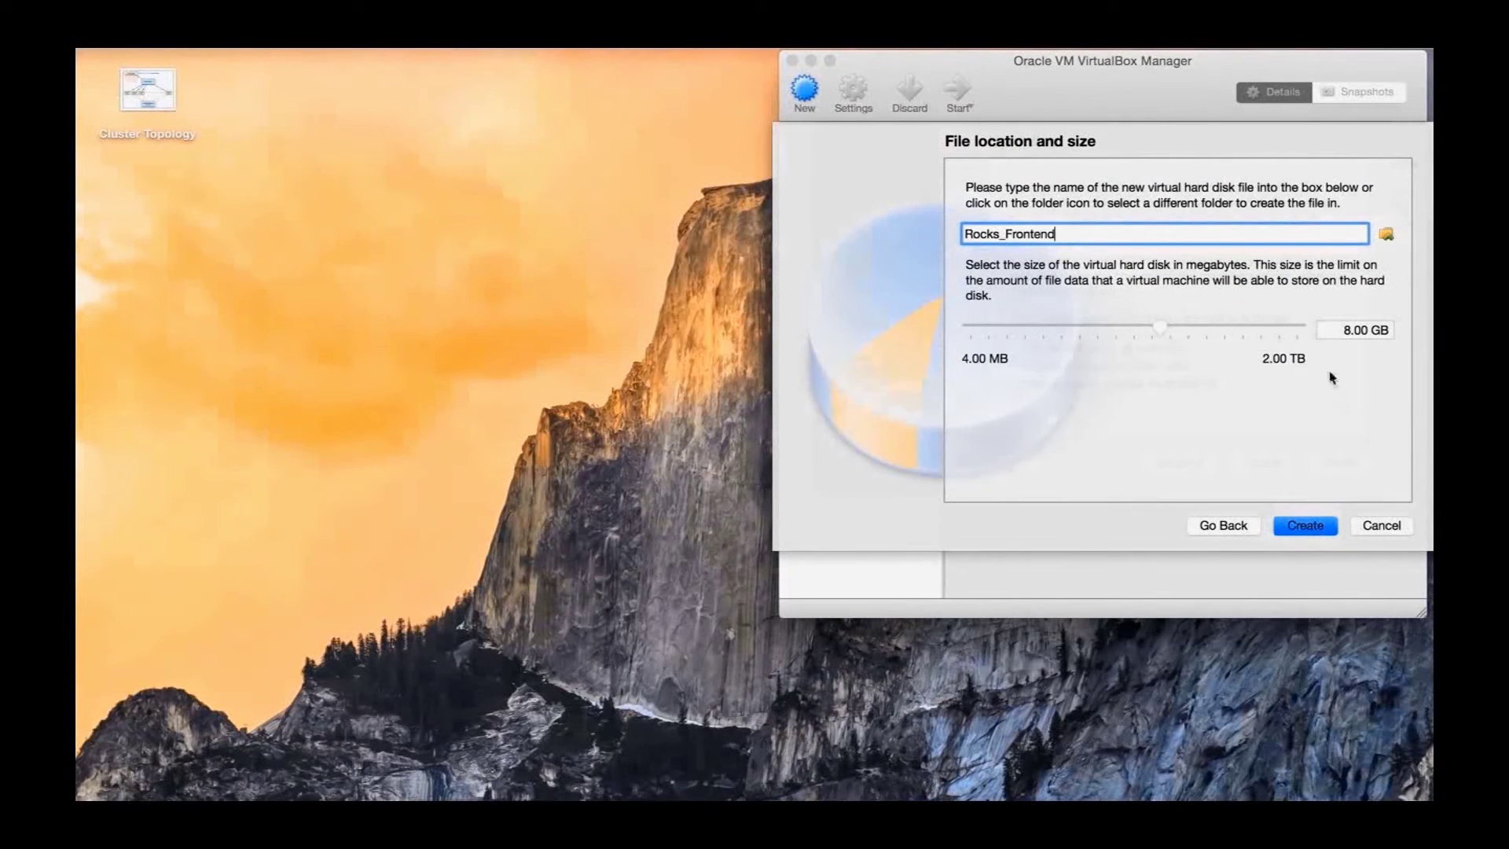
pyautogui.click(1349, 330)
pyautogui.press('BackSpace')
pyautogui.write('40')
pyautogui.click(1317, 526)
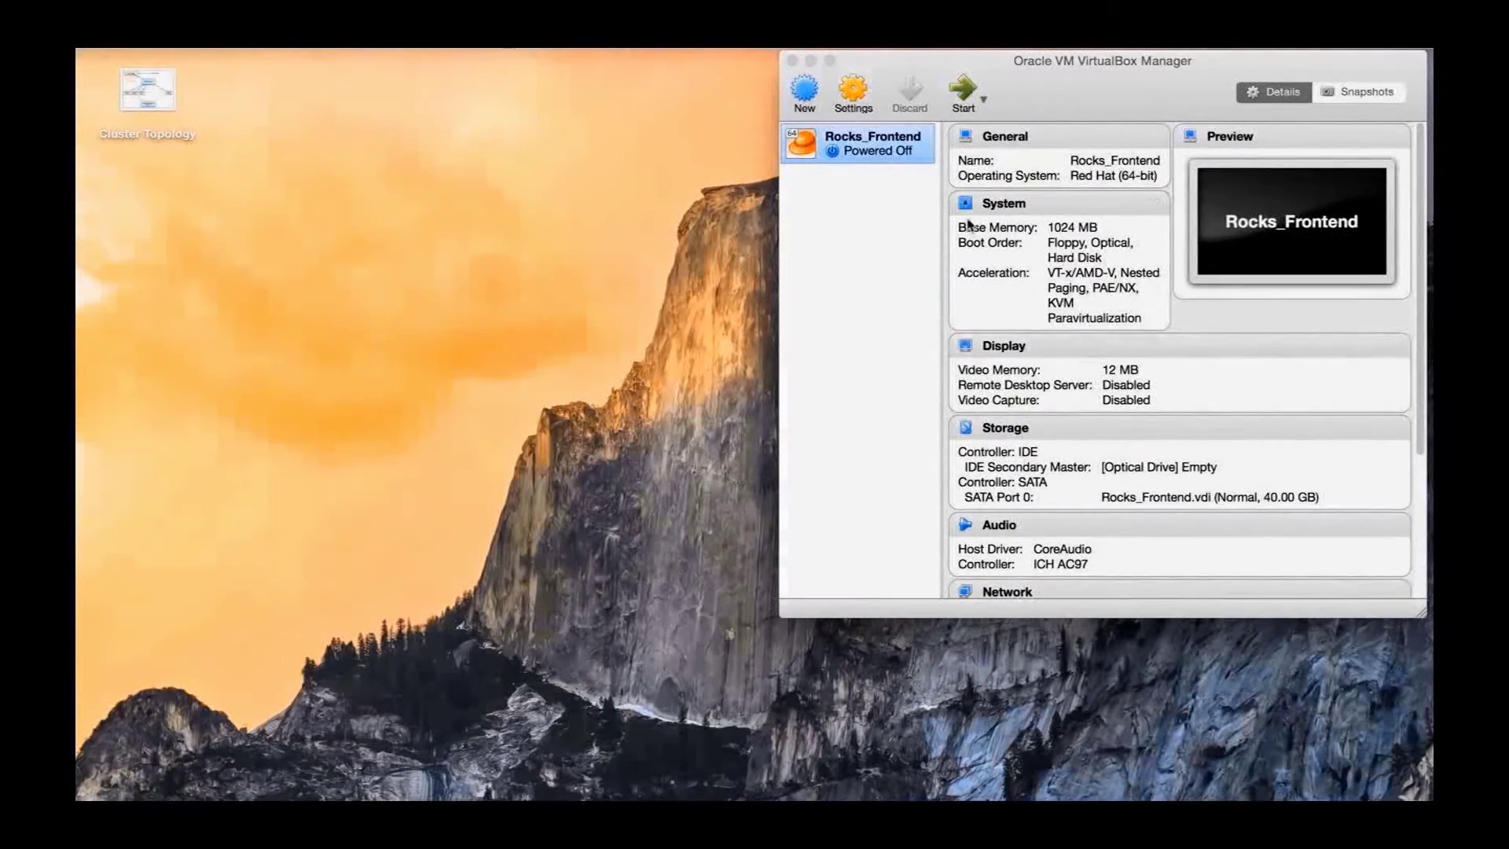
# Remove Floppy from the Rocks_Frontend boot order in the System settings
pyautogui.click(855, 96)
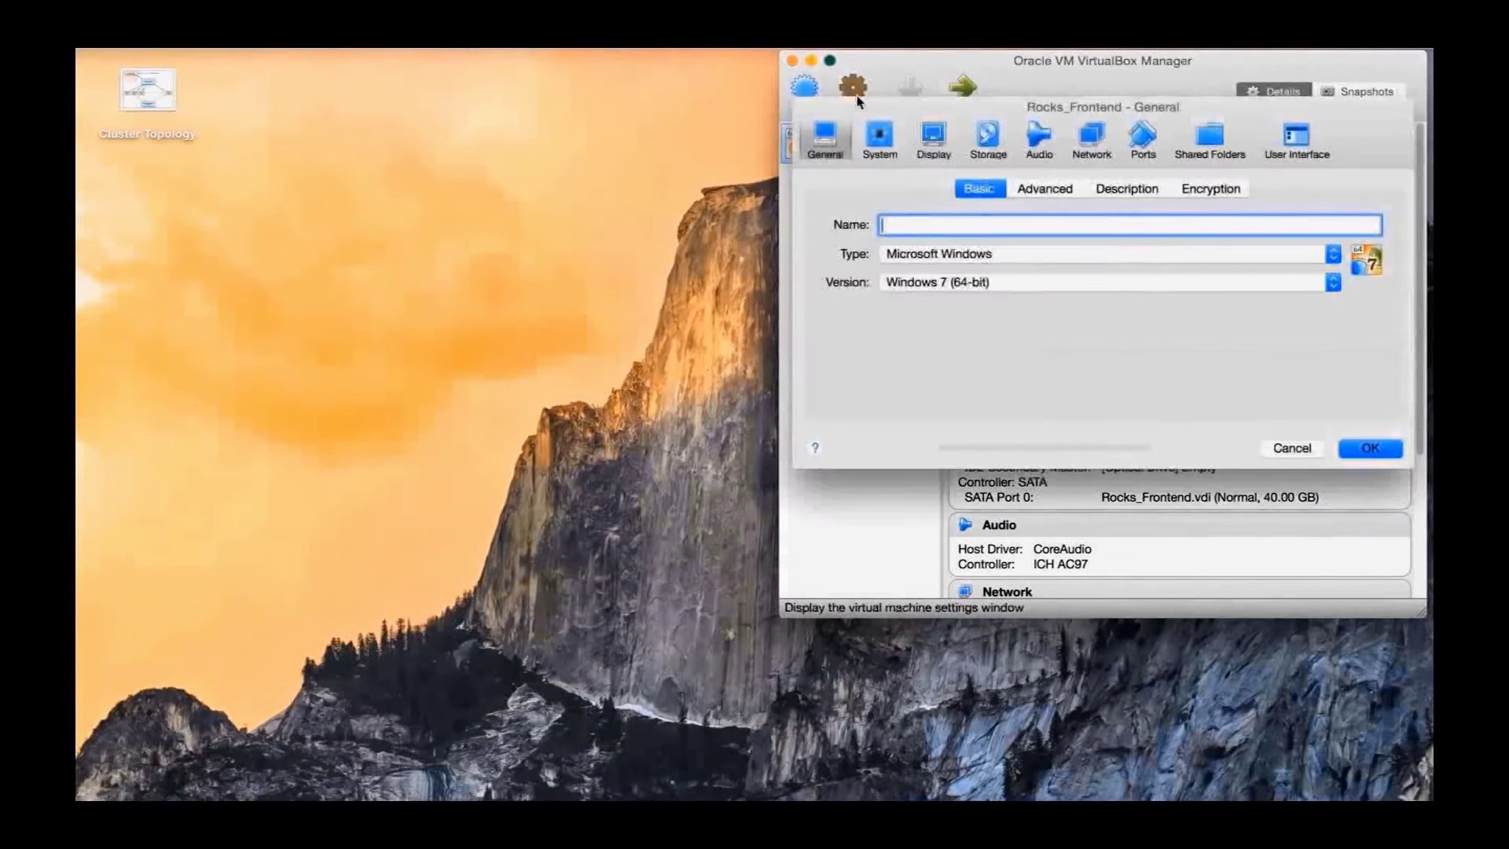
pyautogui.click(880, 141)
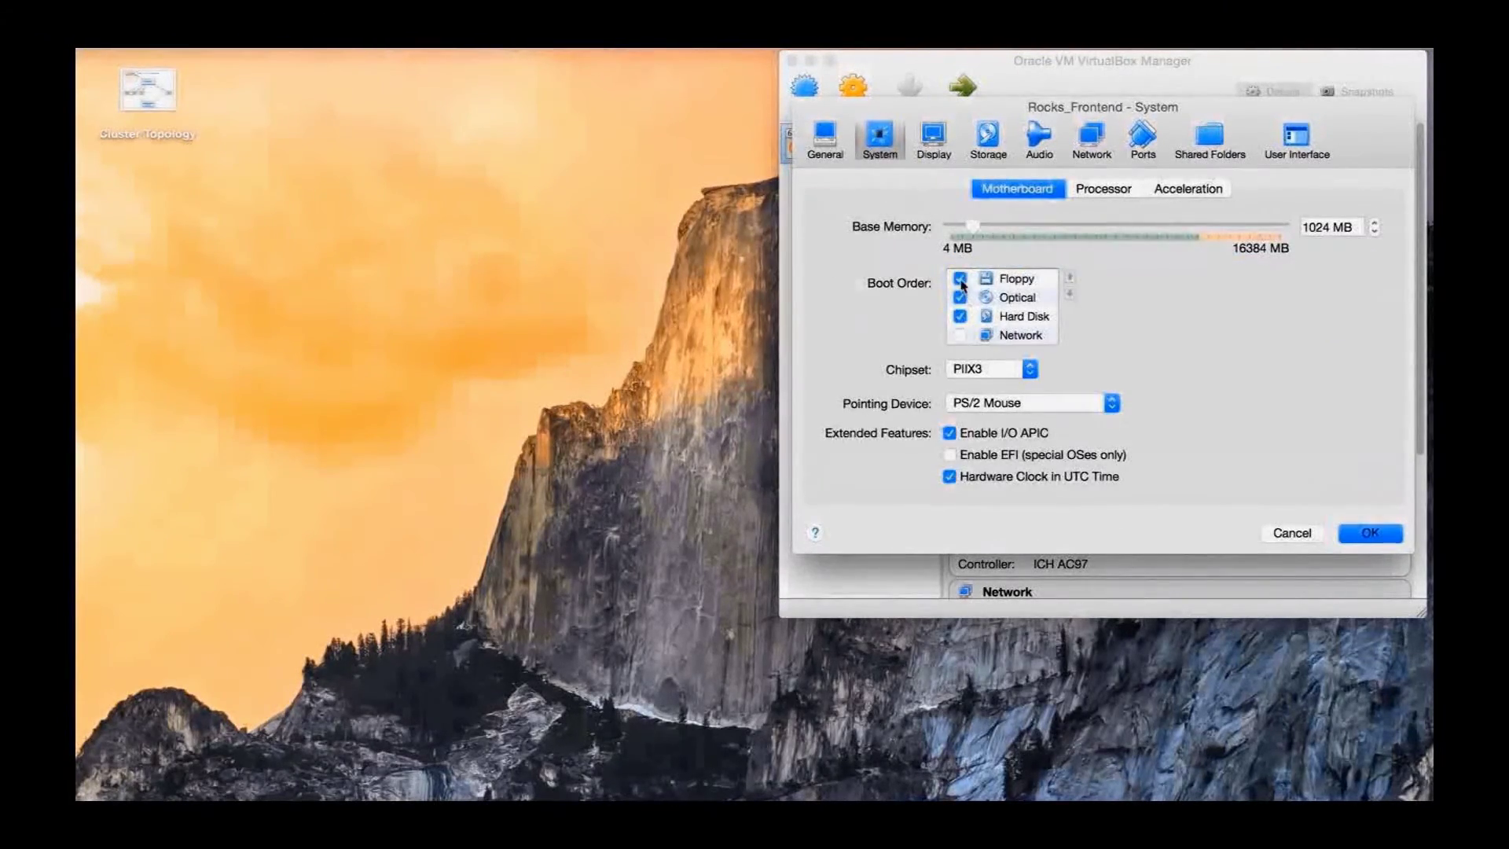
pyautogui.click(959, 278)
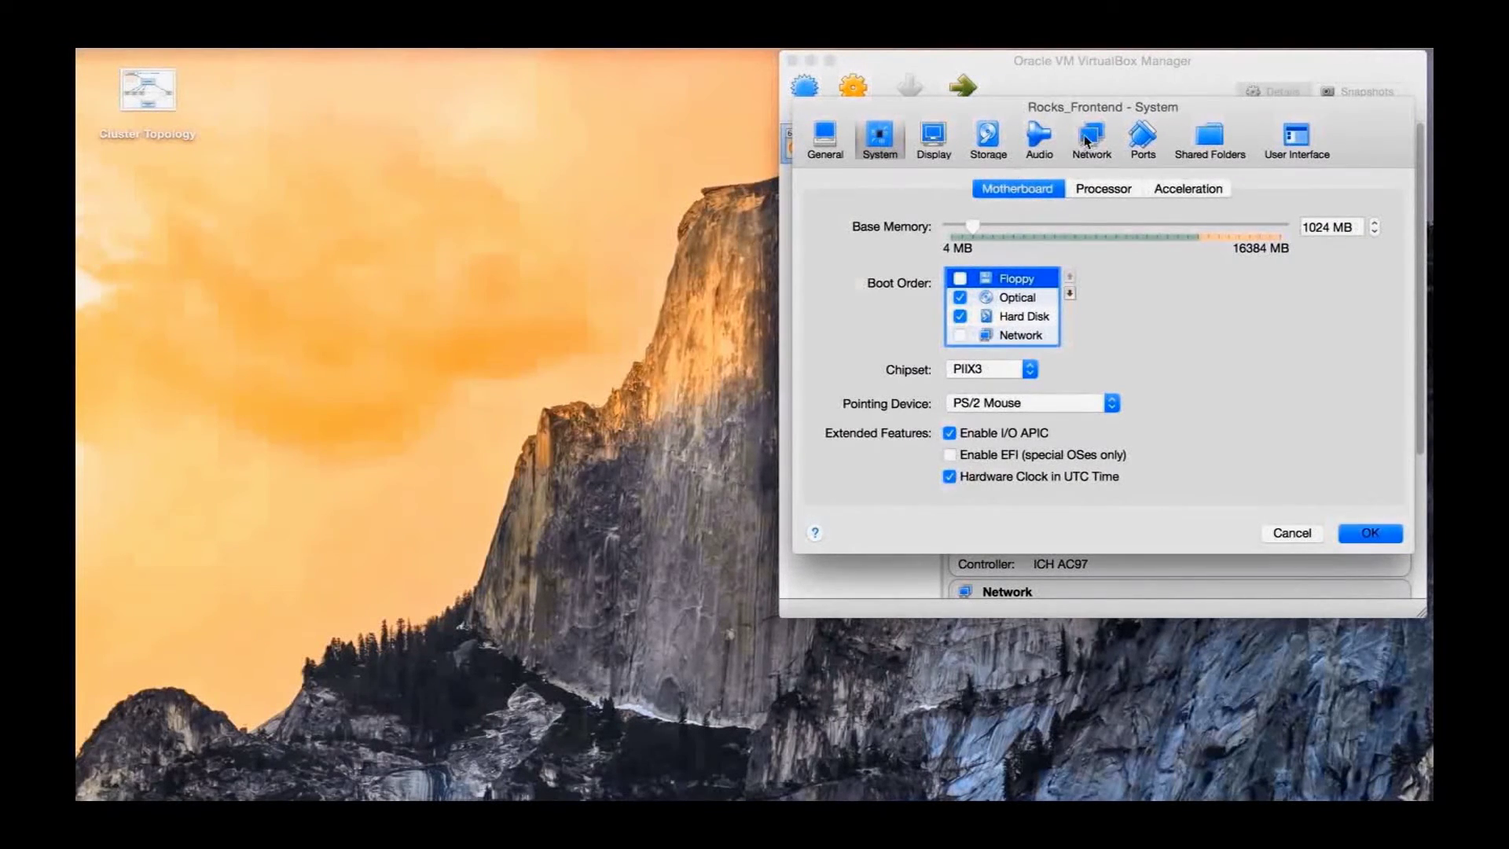
# Attach adapter 1 to internal network Rocks_Net with promiscuous mode Allow VMs
pyautogui.click(1091, 139)
pyautogui.click(985, 246)
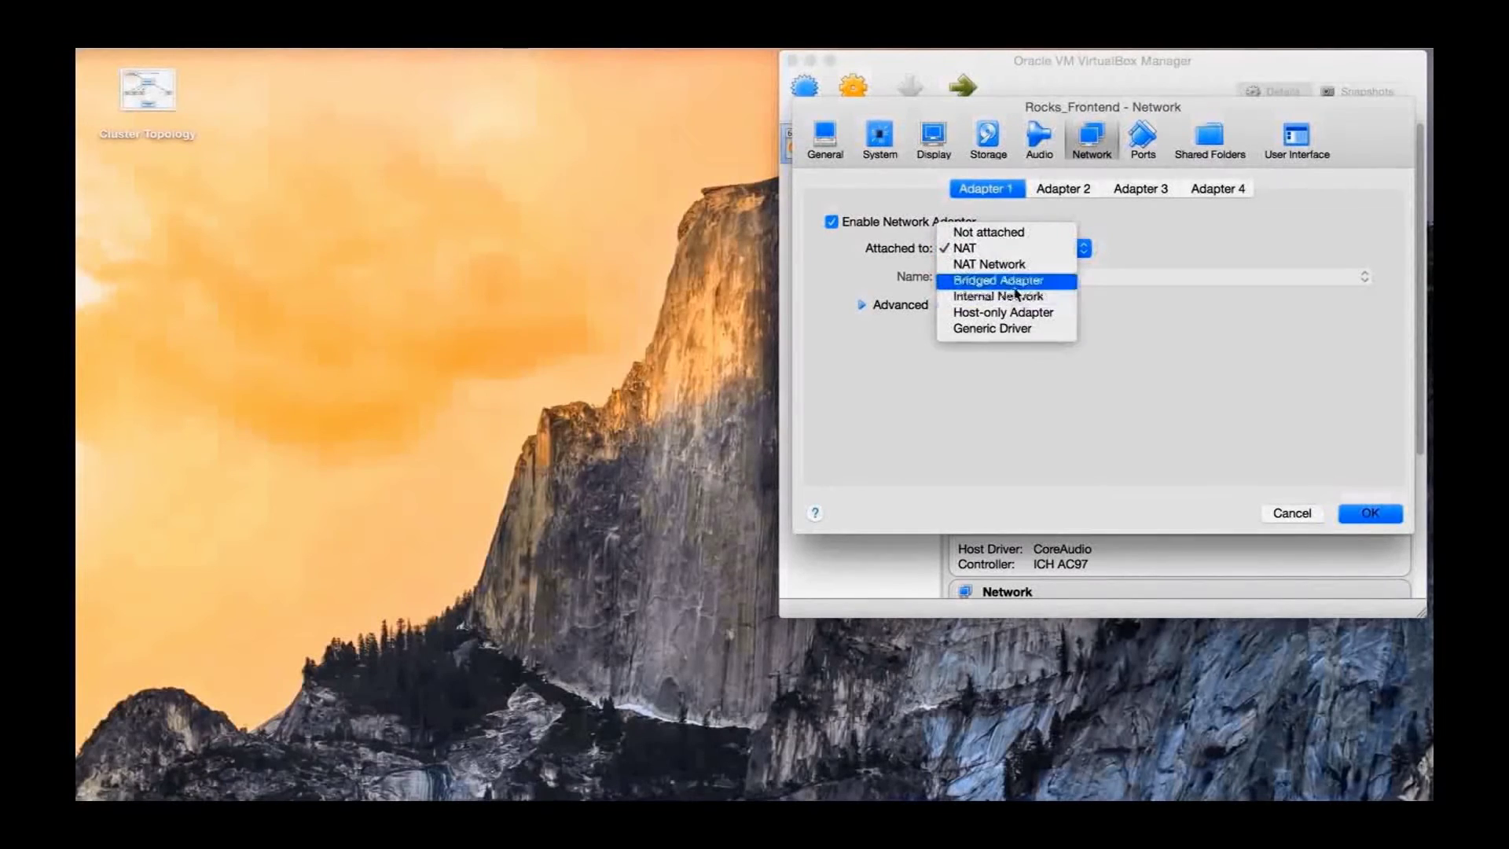
pyautogui.click(996, 296)
pyautogui.write('Rocks_Ne')
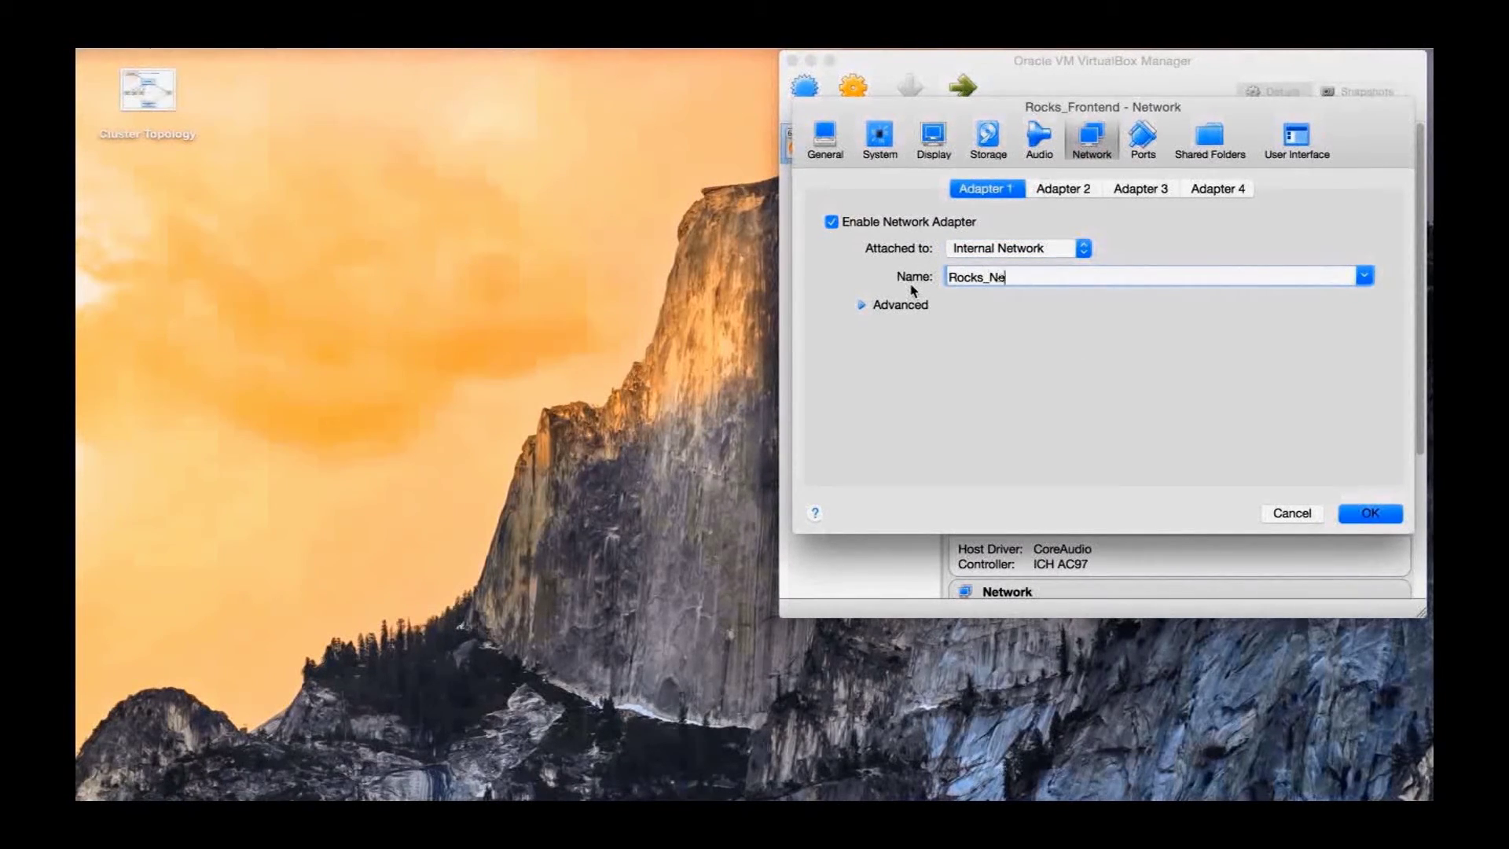
pyautogui.click(903, 307)
pyautogui.click(1045, 361)
pyautogui.click(1053, 380)
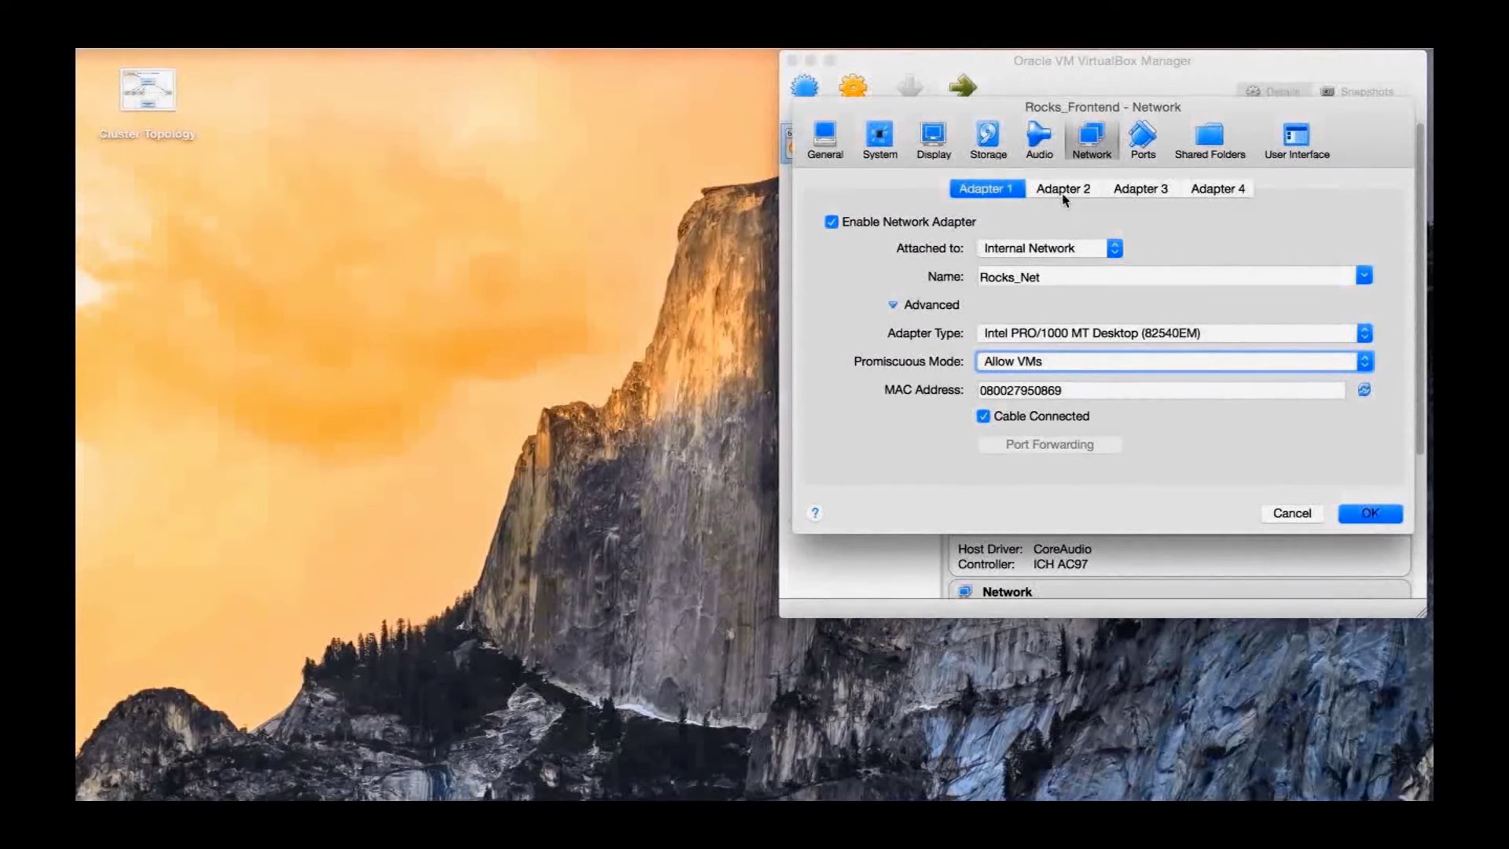
# Enable adapter 2 attached to NAT and save the machine settings
pyautogui.click(1064, 195)
pyautogui.click(831, 225)
pyautogui.click(953, 248)
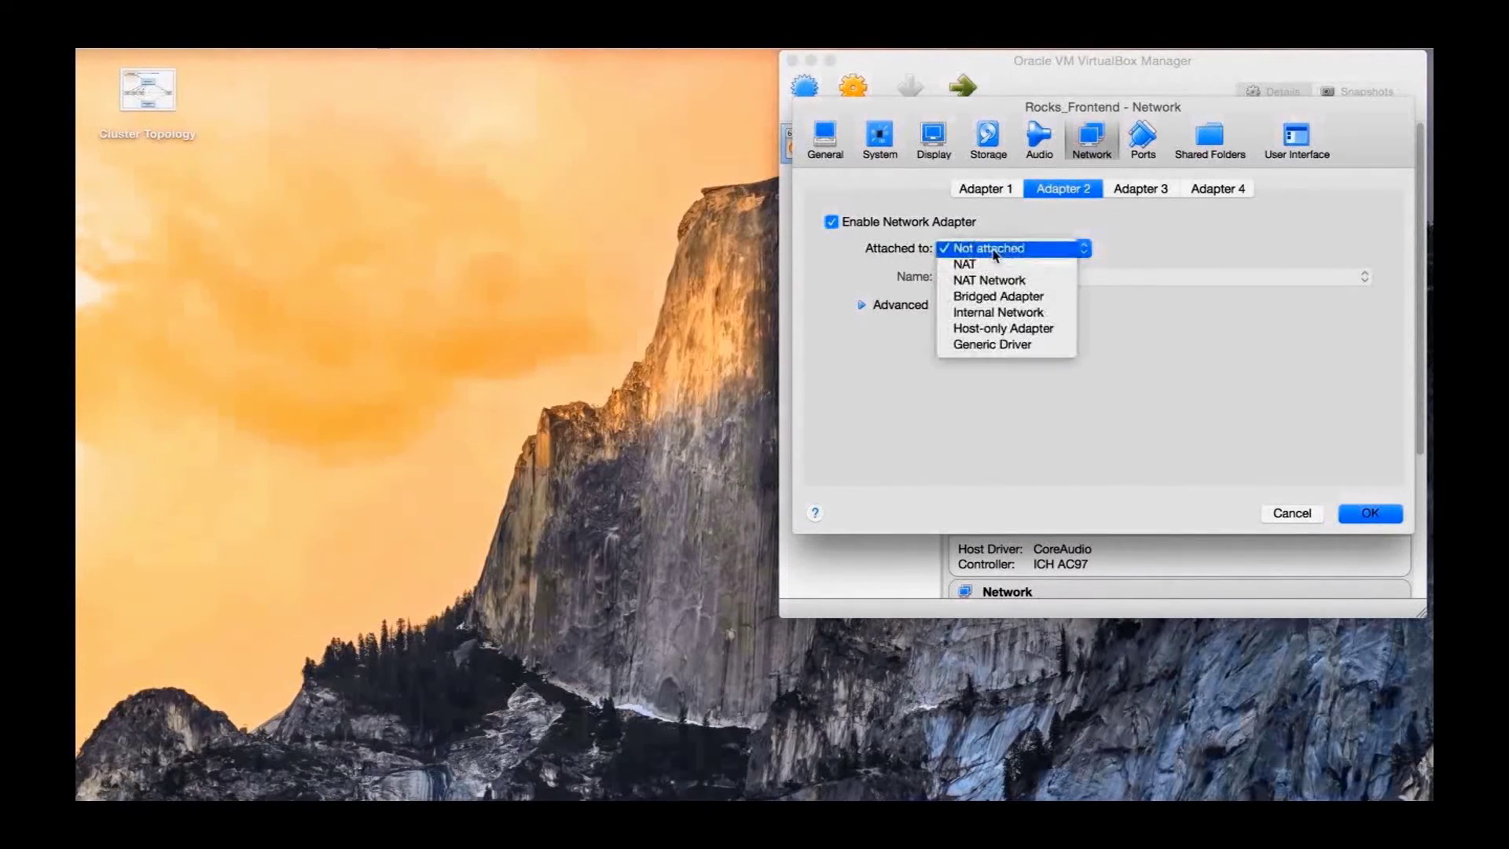
pyautogui.click(974, 263)
pyautogui.click(903, 314)
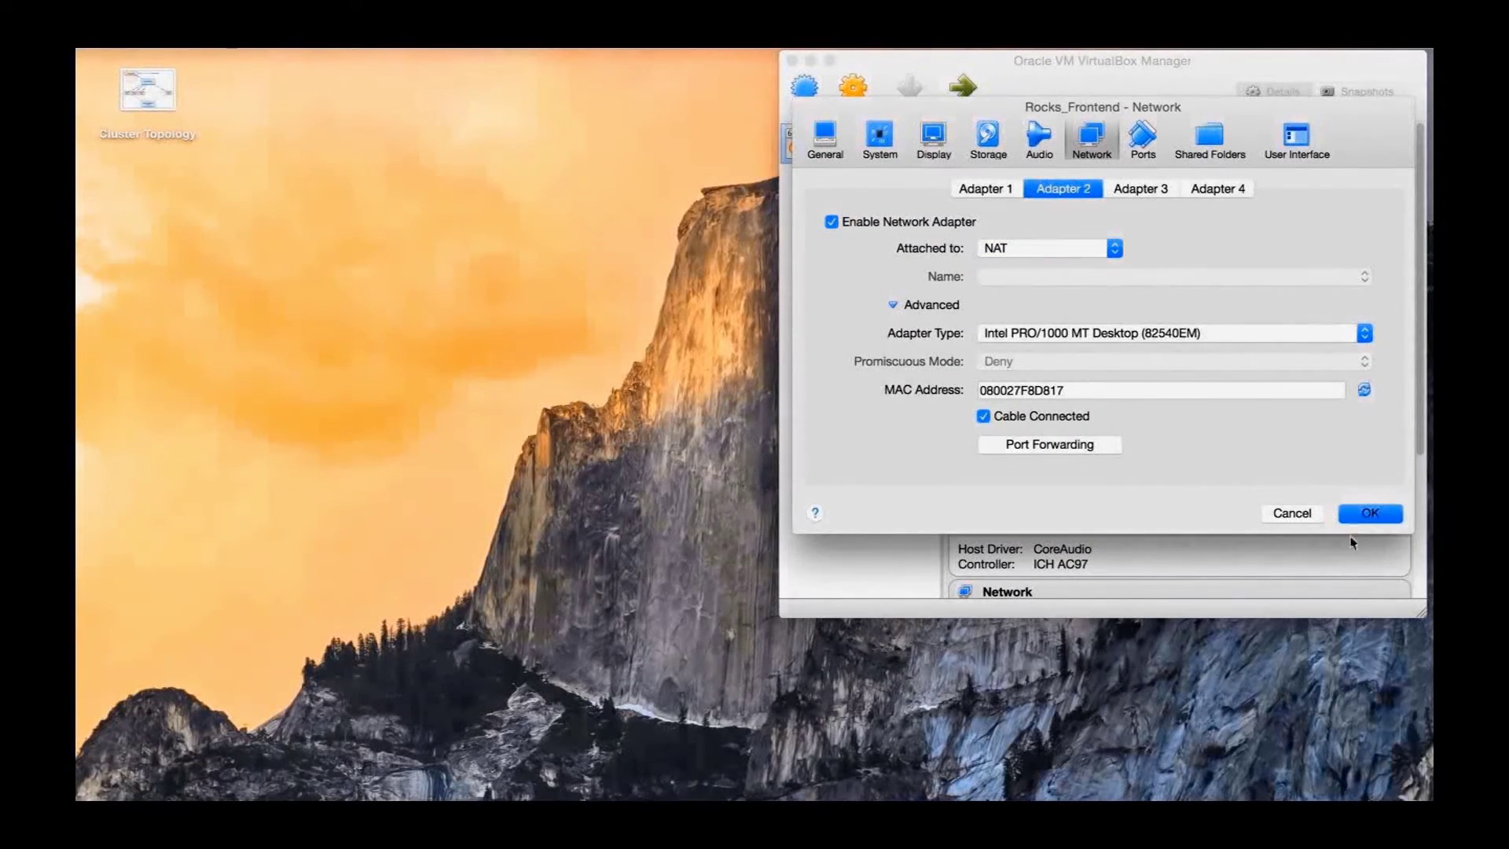
pyautogui.click(1370, 513)
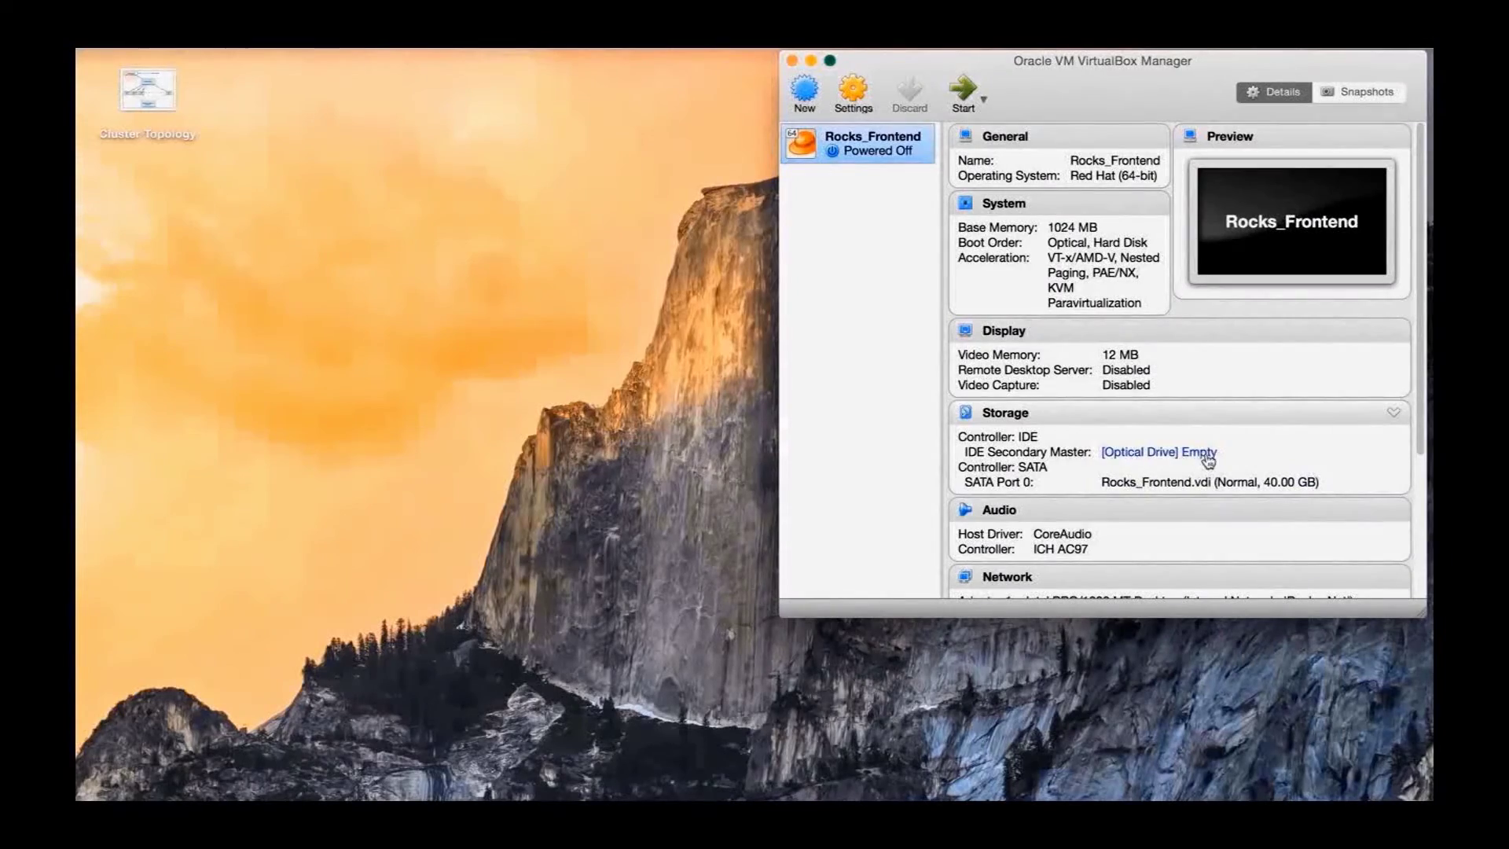
# Browse for the optical drive's disk image and select the area51+base+bio 6.2 ISO in Images
pyautogui.click(1196, 455)
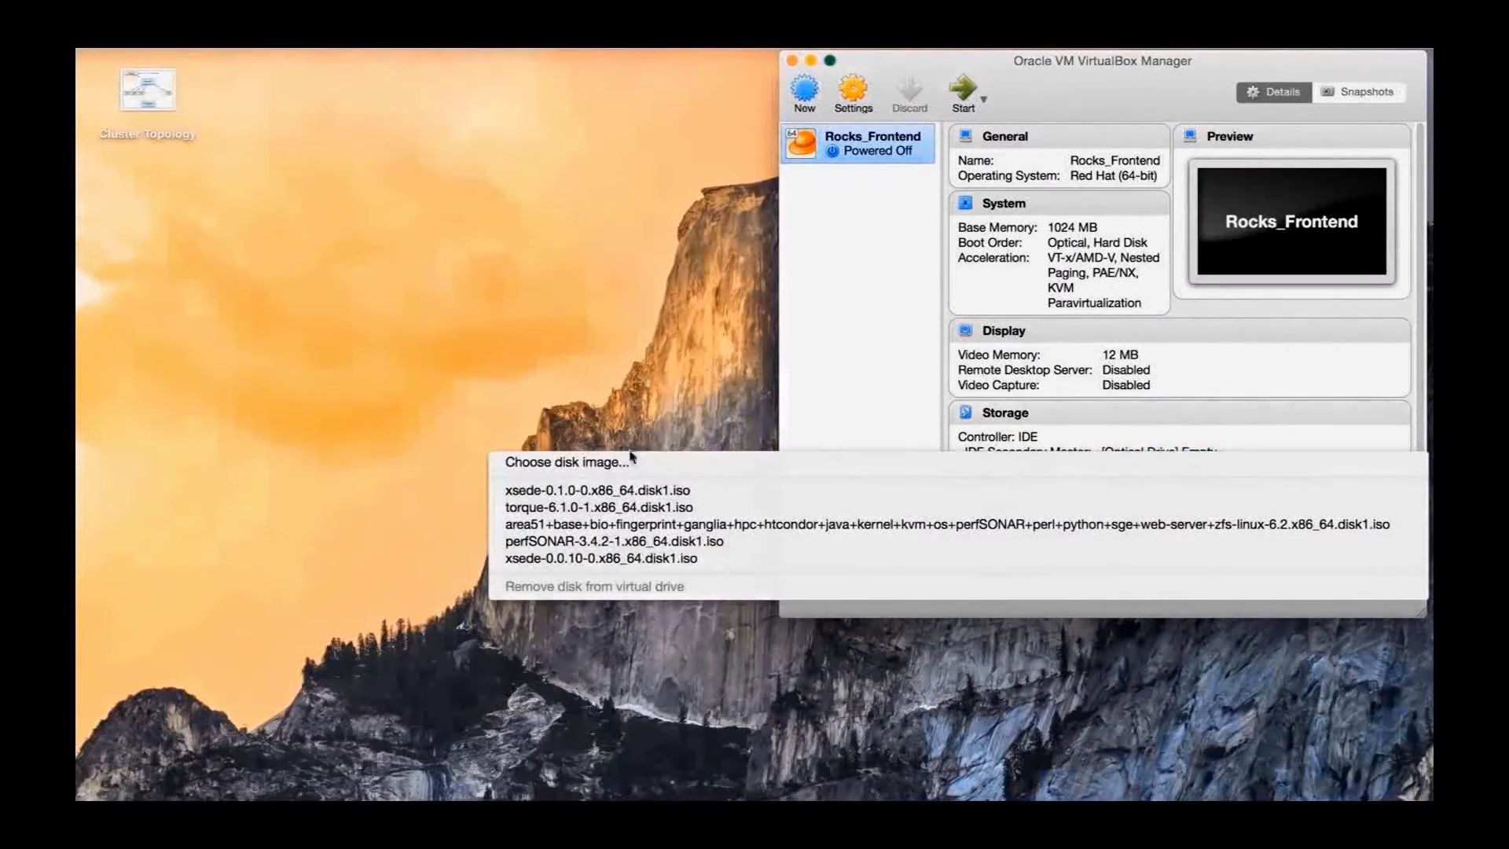
pyautogui.click(628, 467)
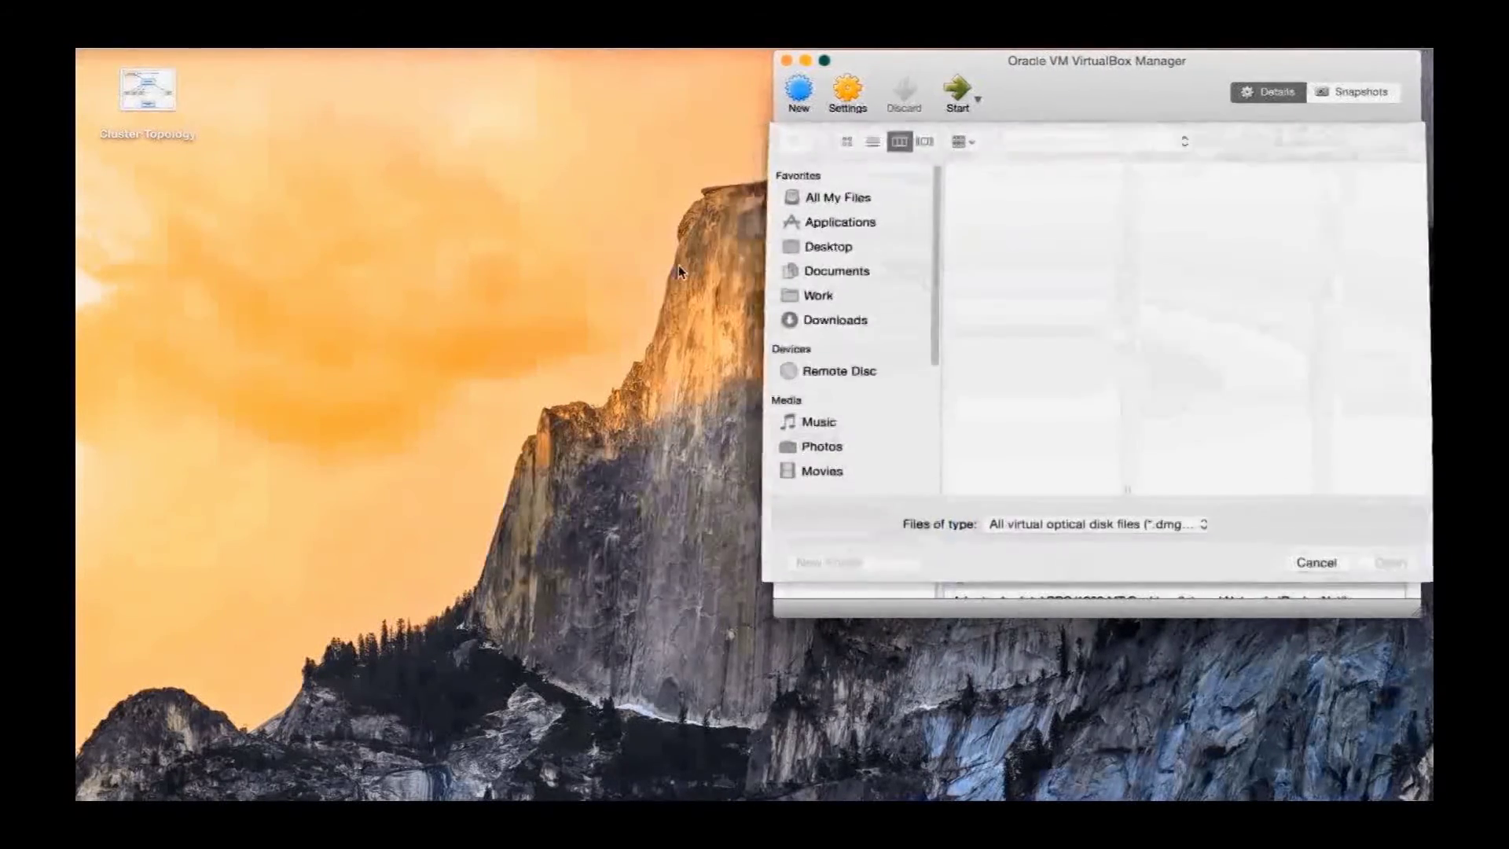
pyautogui.click(1016, 209)
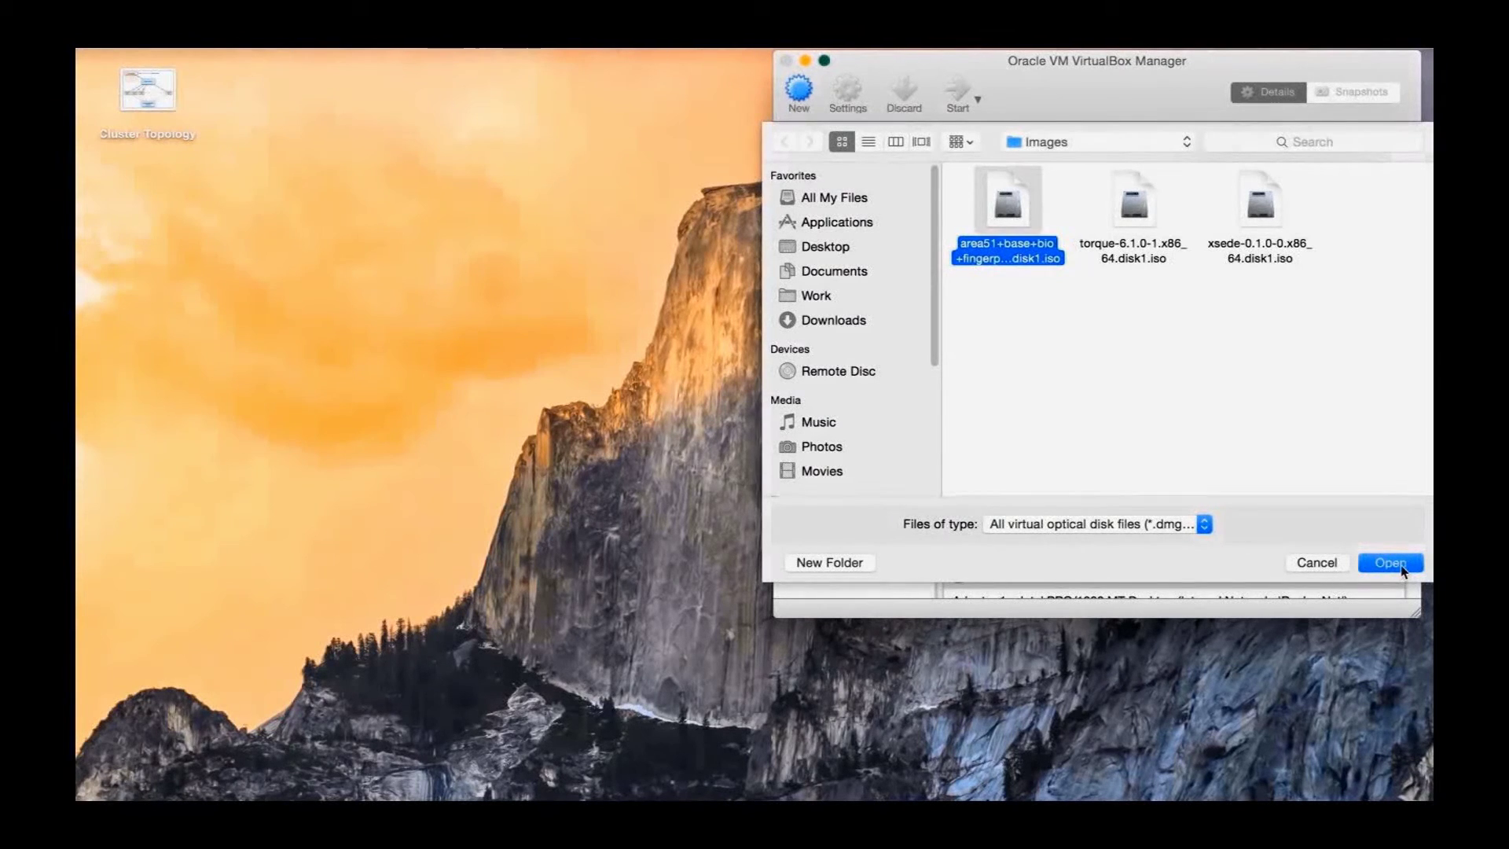
pyautogui.rightClick(513, 794)
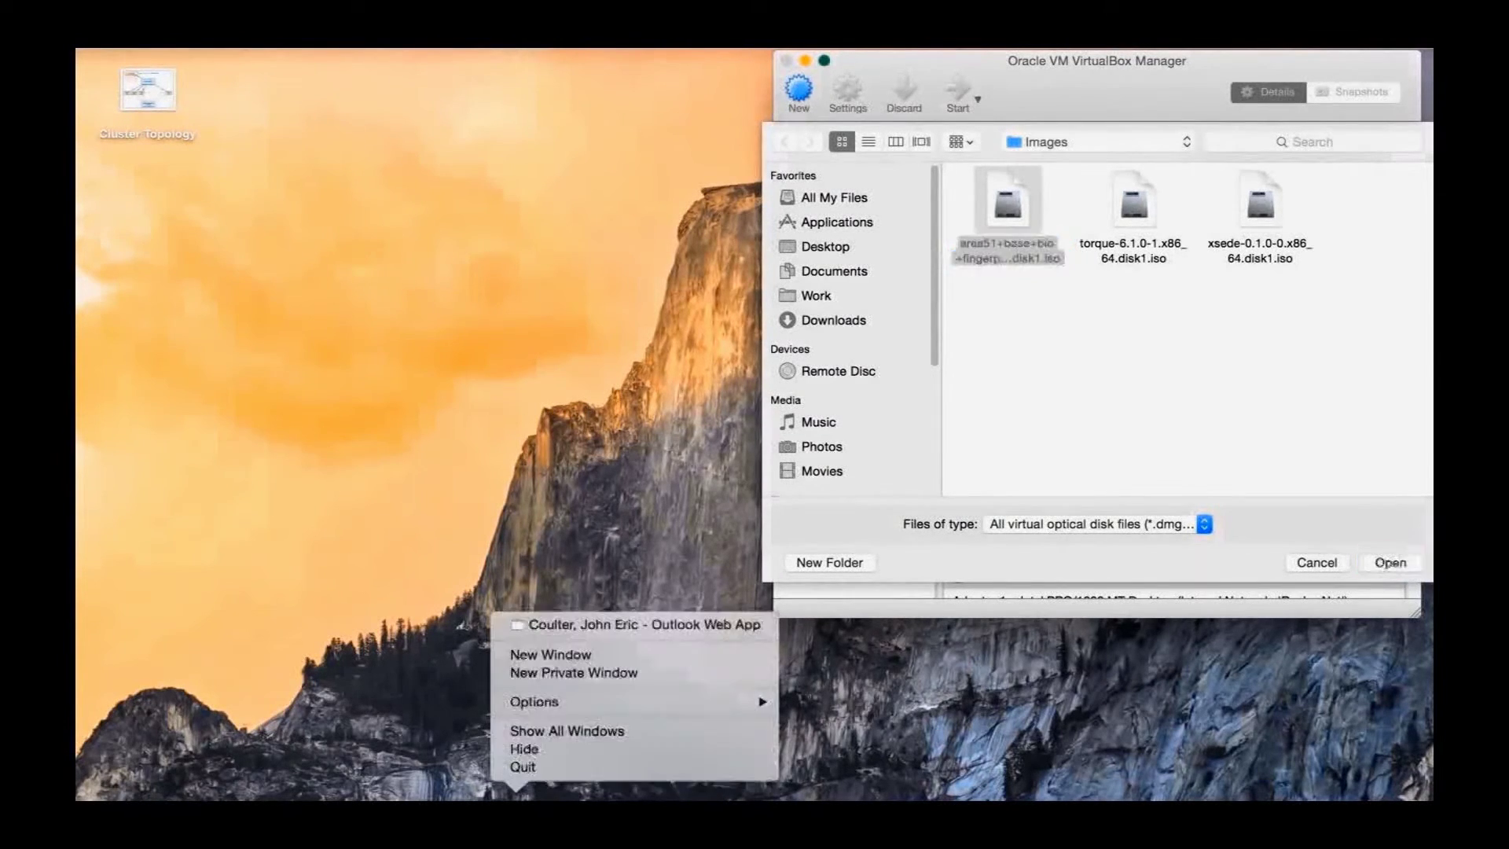
pyautogui.click(607, 656)
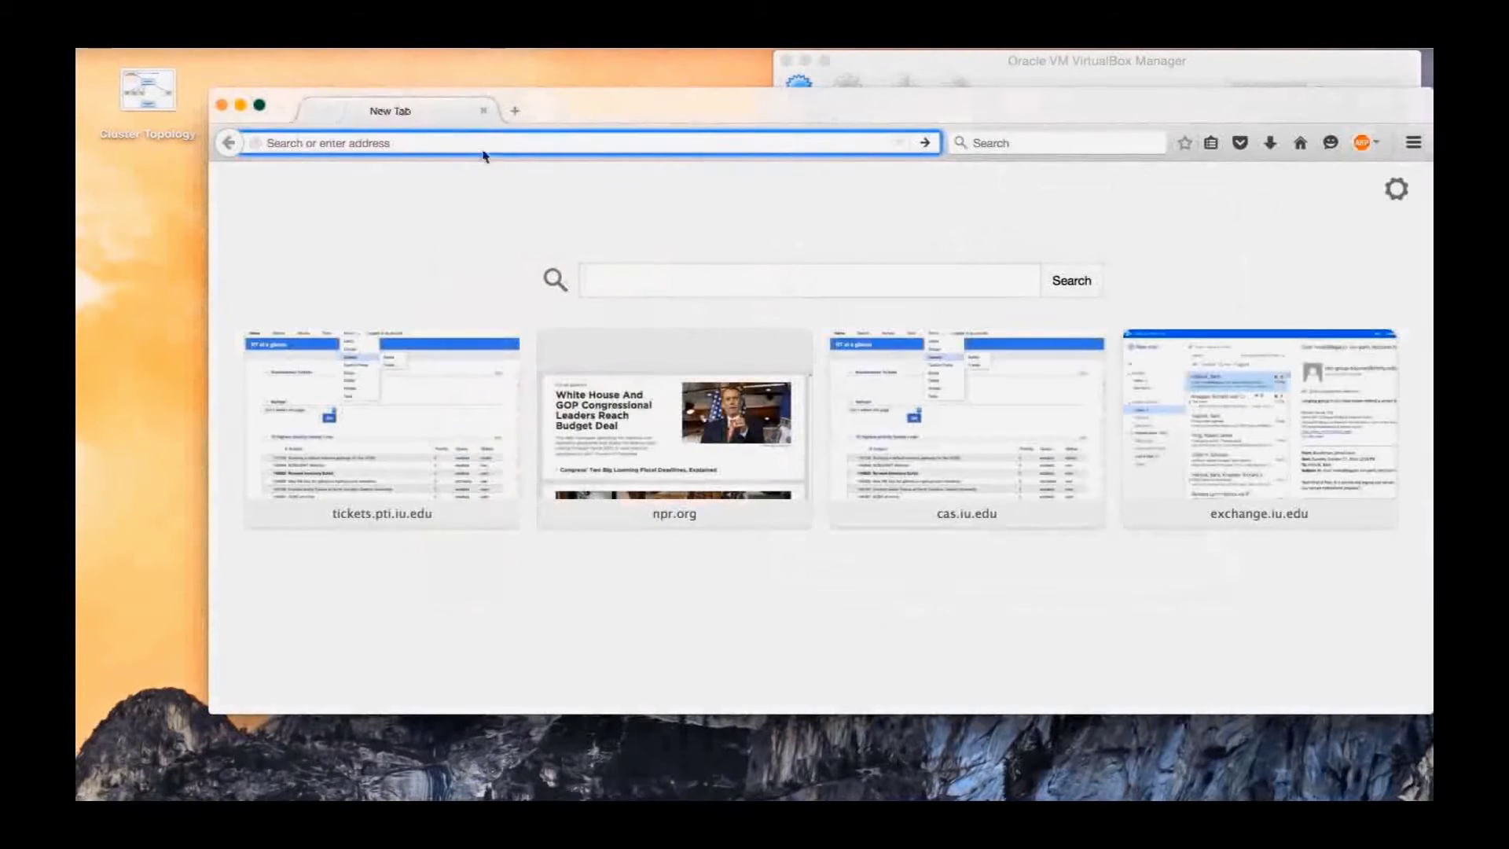
pyautogui.write('rocksclusters.org/')
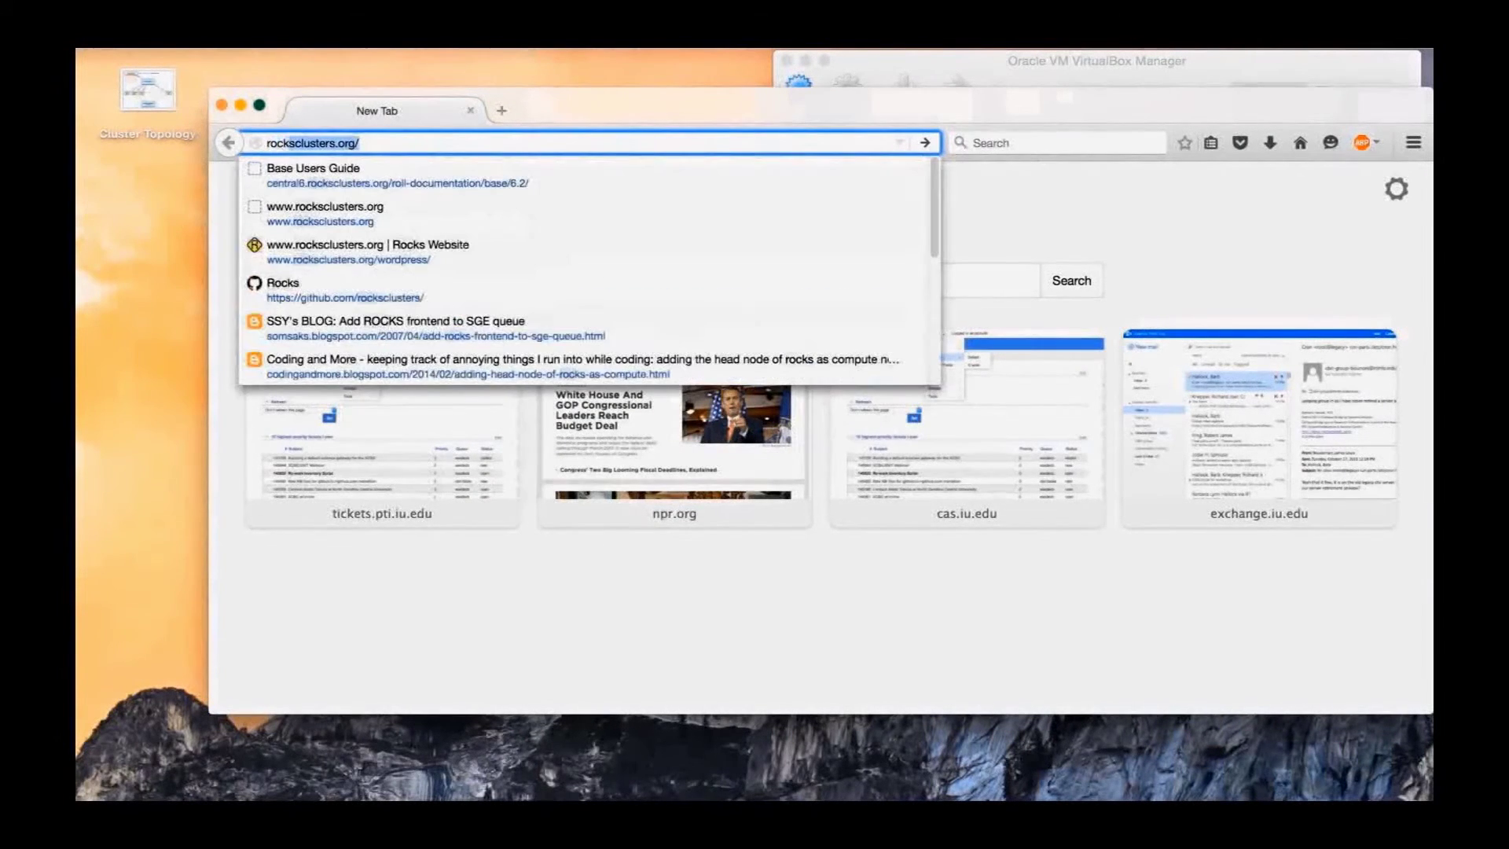
pyautogui.press('Return')
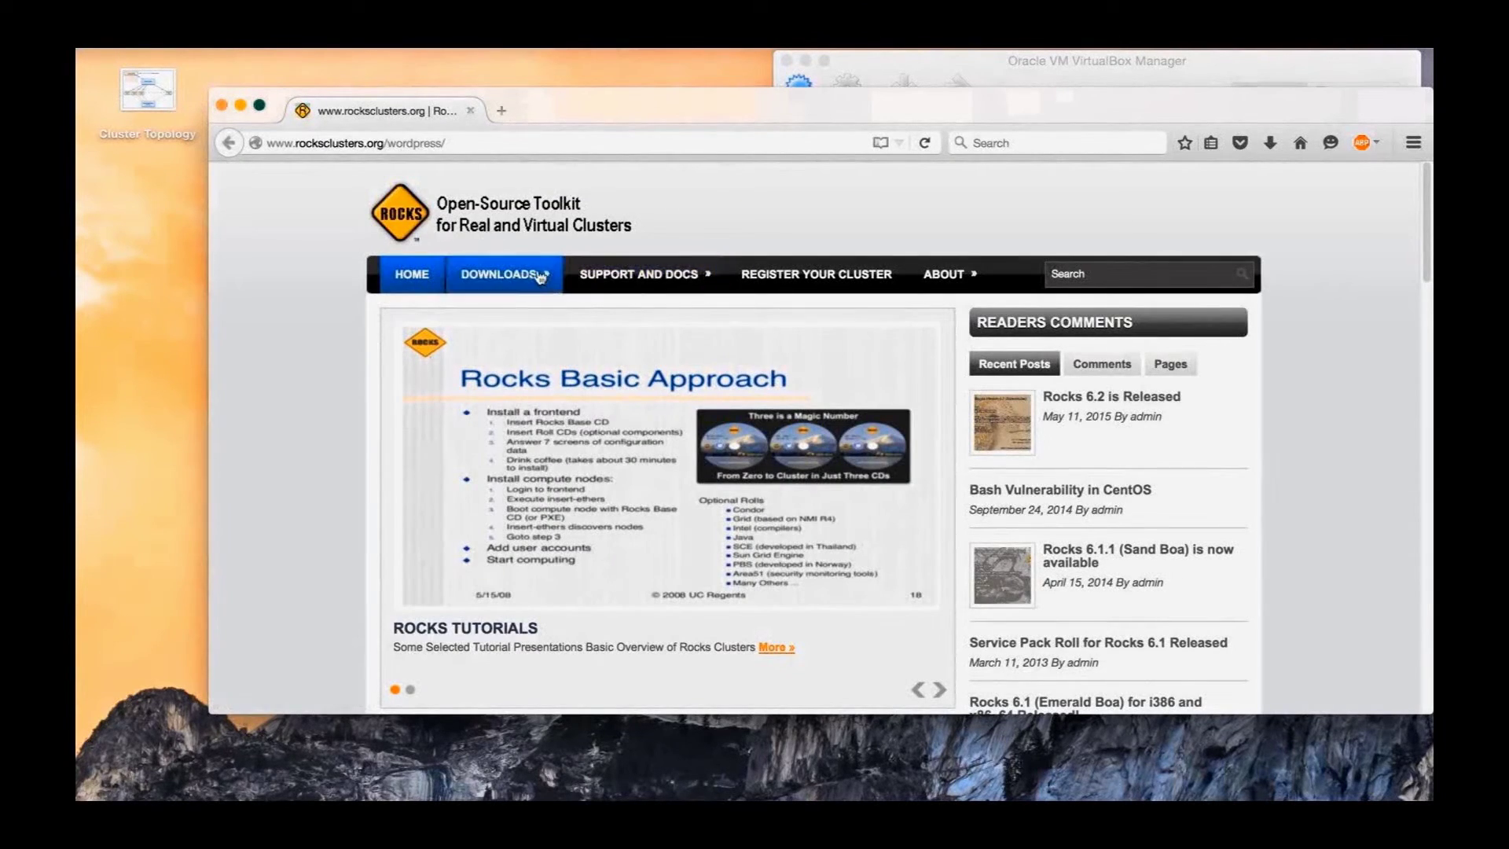
pyautogui.moveTo(523, 276)
pyautogui.click(514, 316)
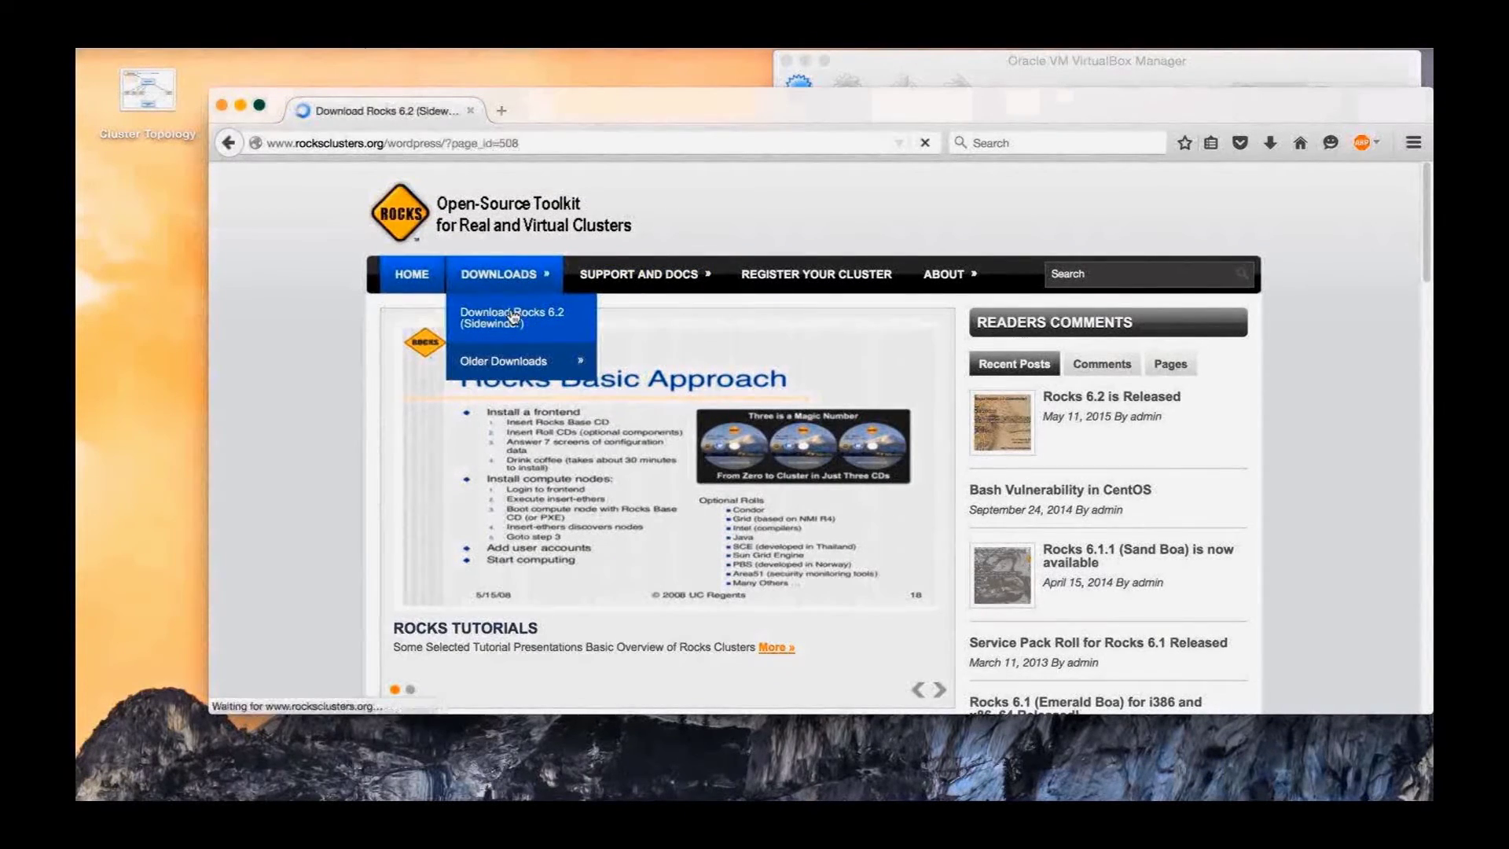
pyautogui.scroll(-2, 487, 334)
pyautogui.scroll(-10, 486, 334)
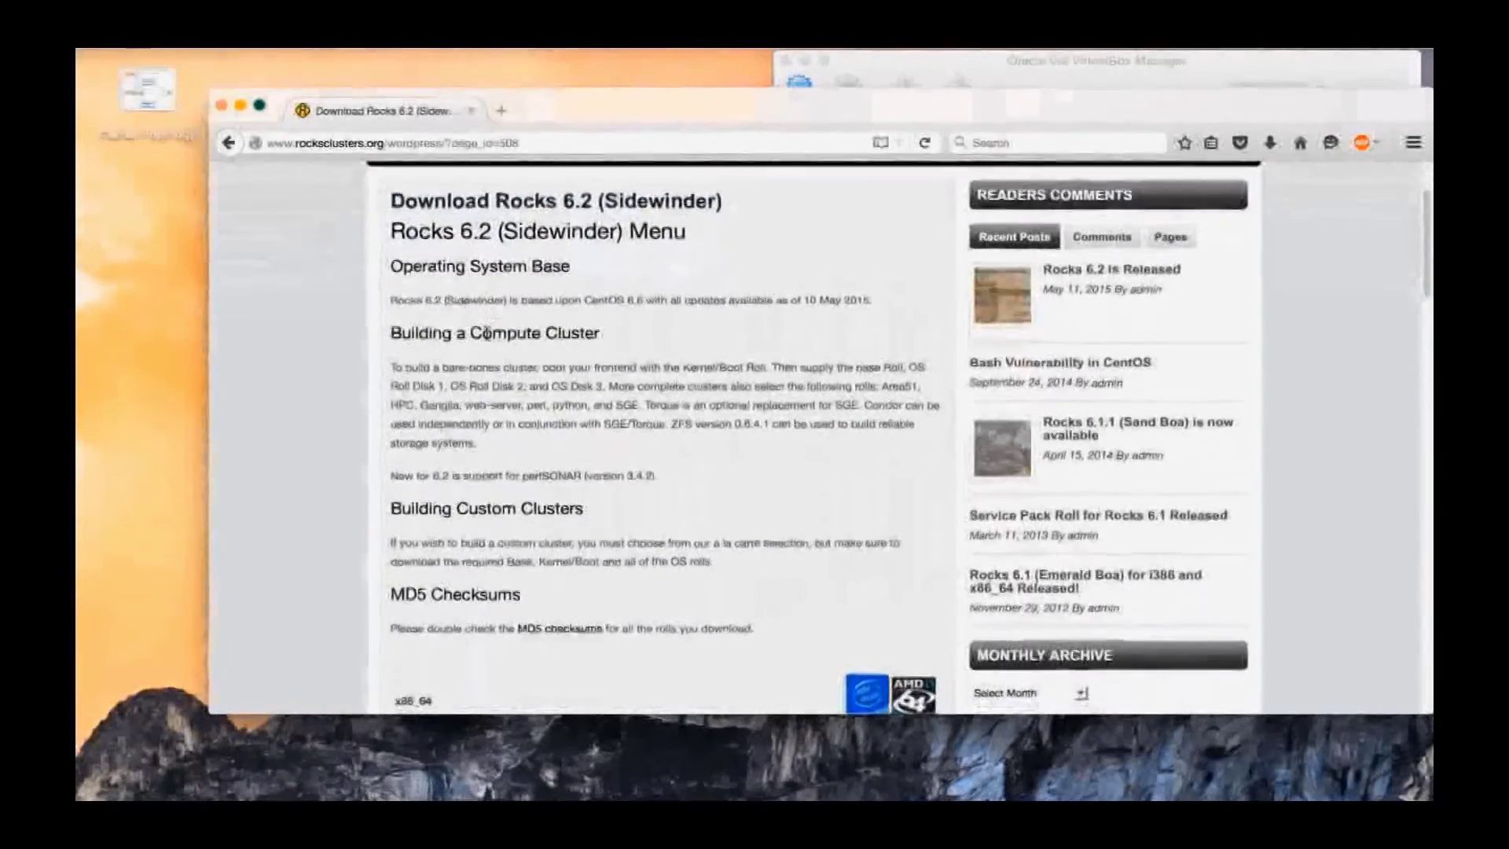
pyautogui.scroll(1, 692, 381)
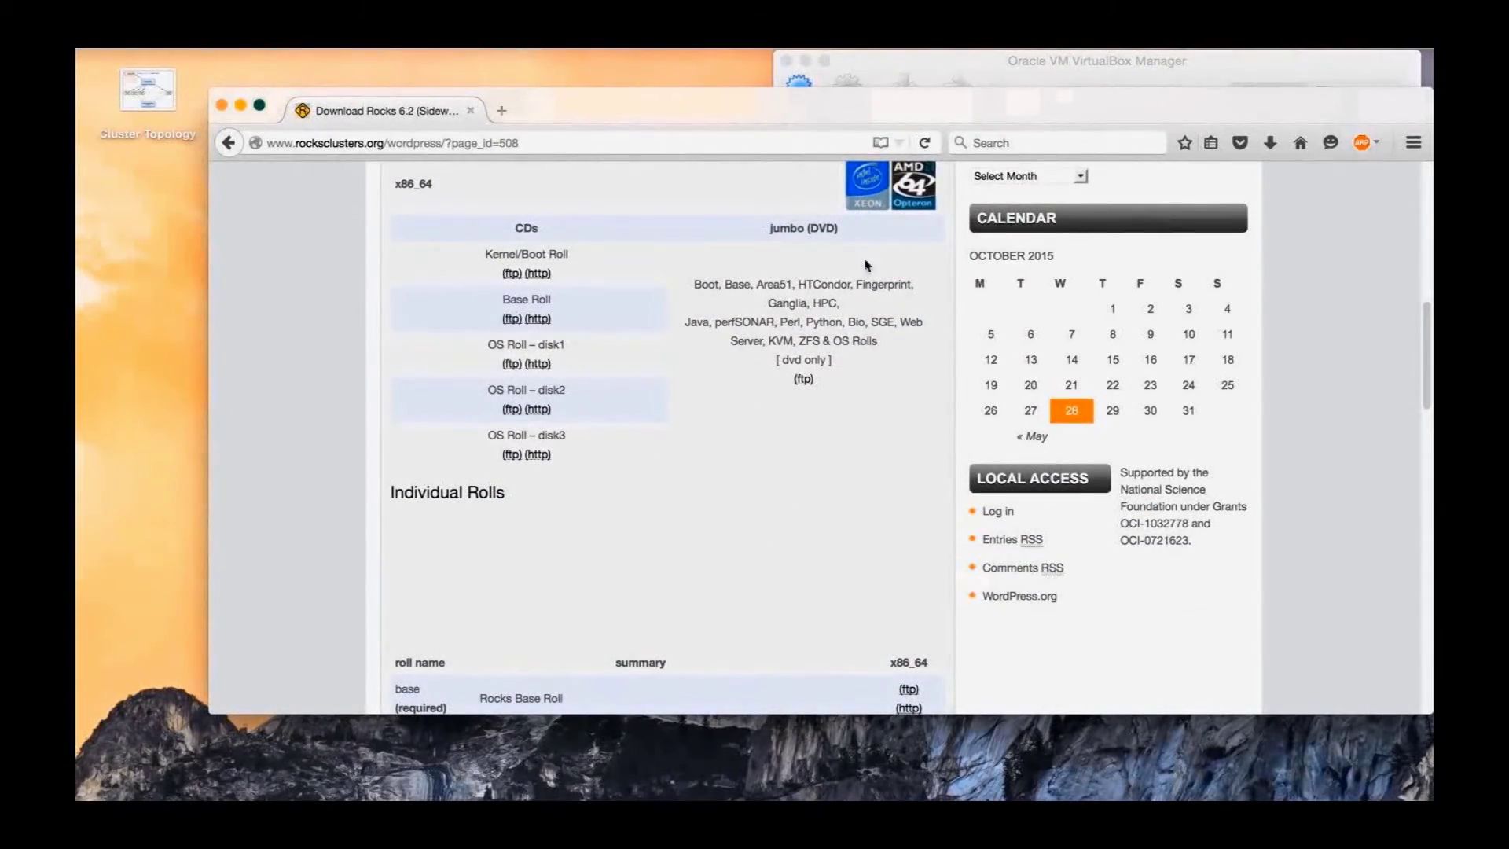
pyautogui.click(221, 105)
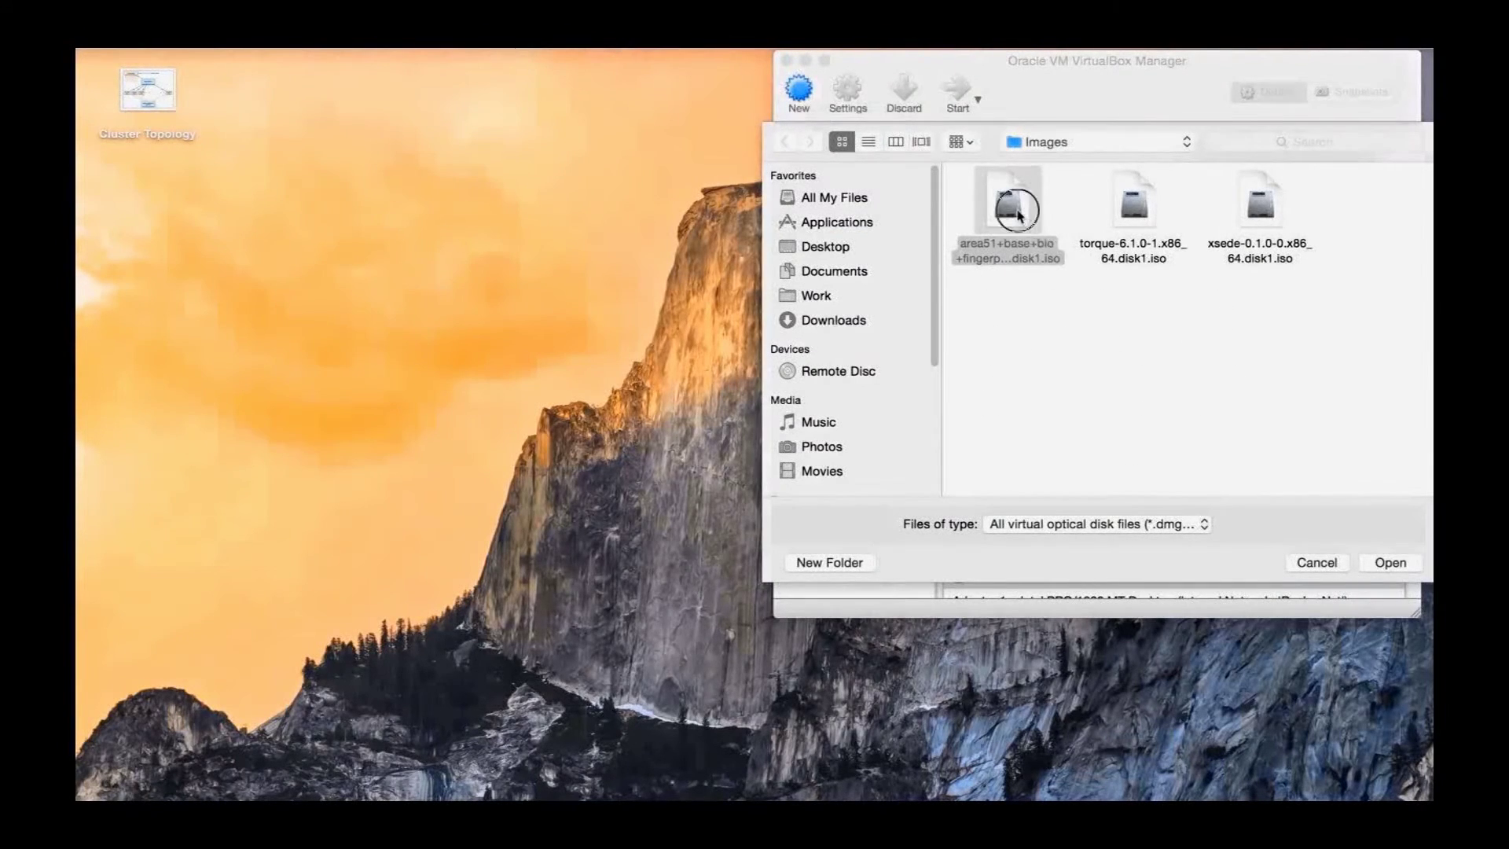
# Insert the chosen ISO, start Rocks_Frontend and boot the installer with 'build'
pyautogui.click(1404, 566)
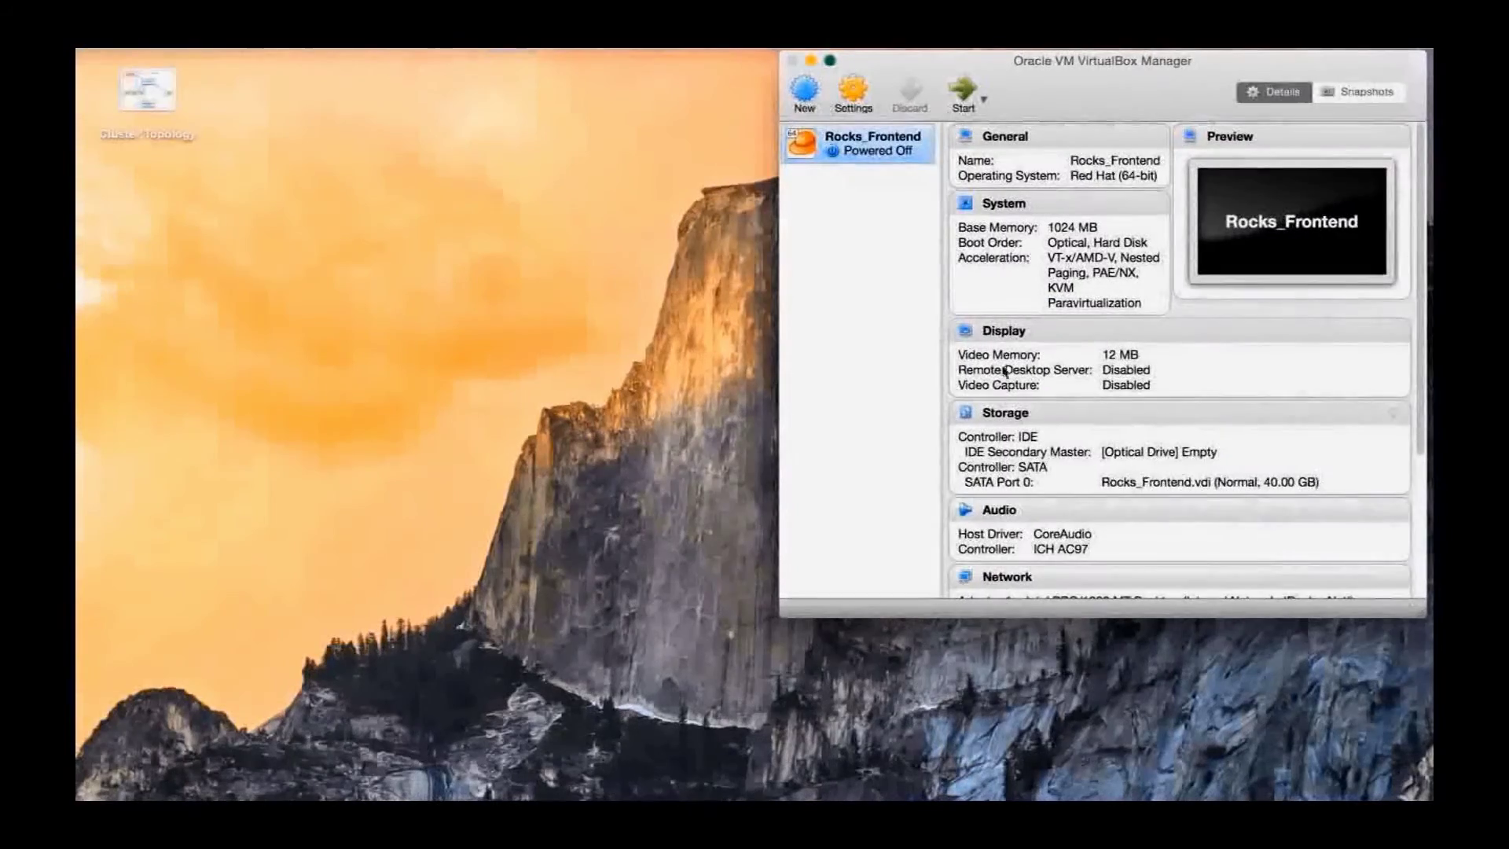
pyautogui.click(965, 93)
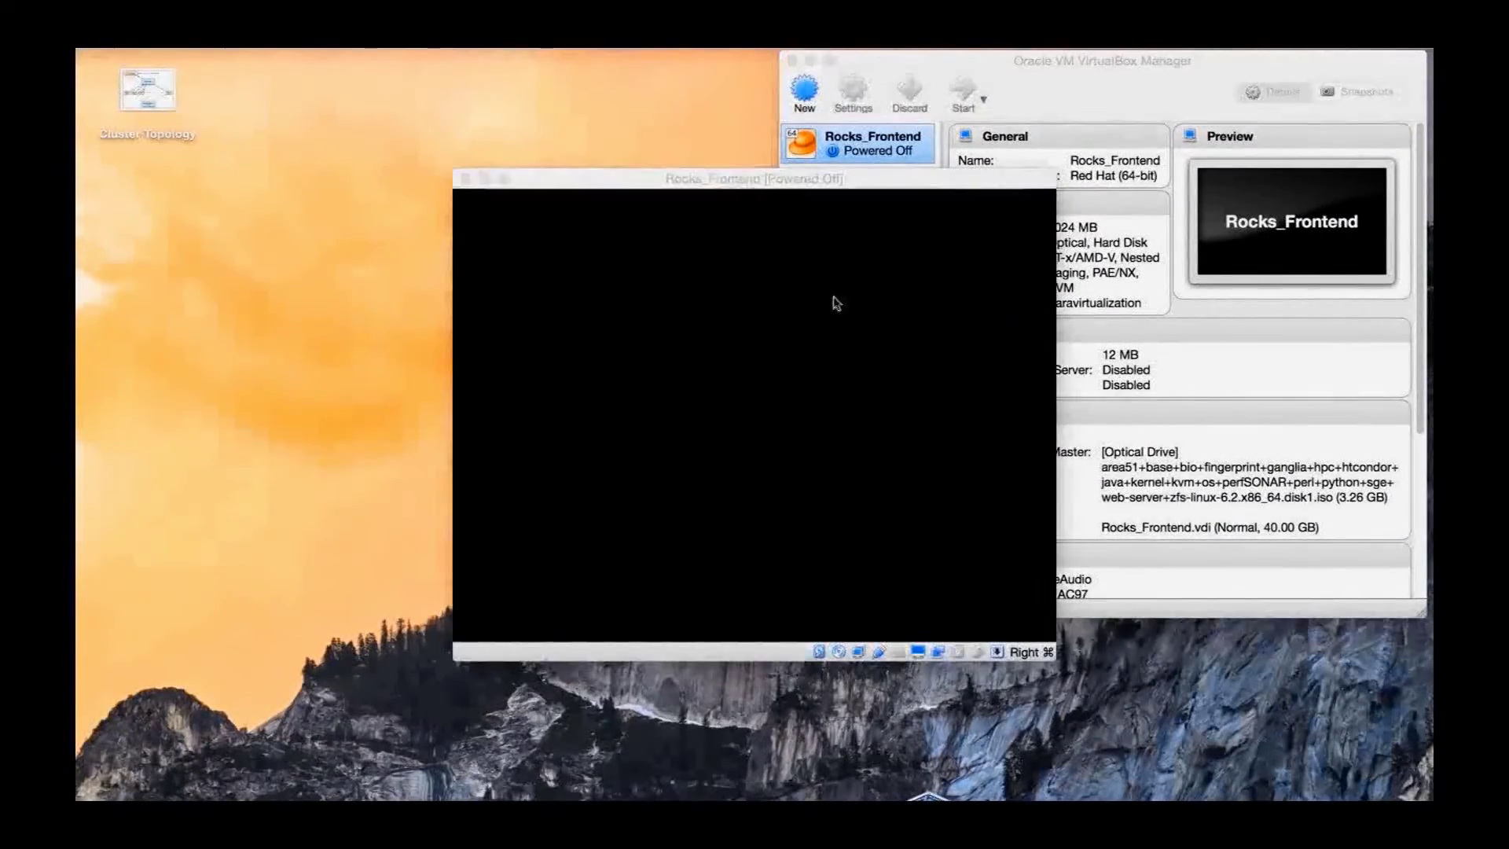
pyautogui.click(903, 444)
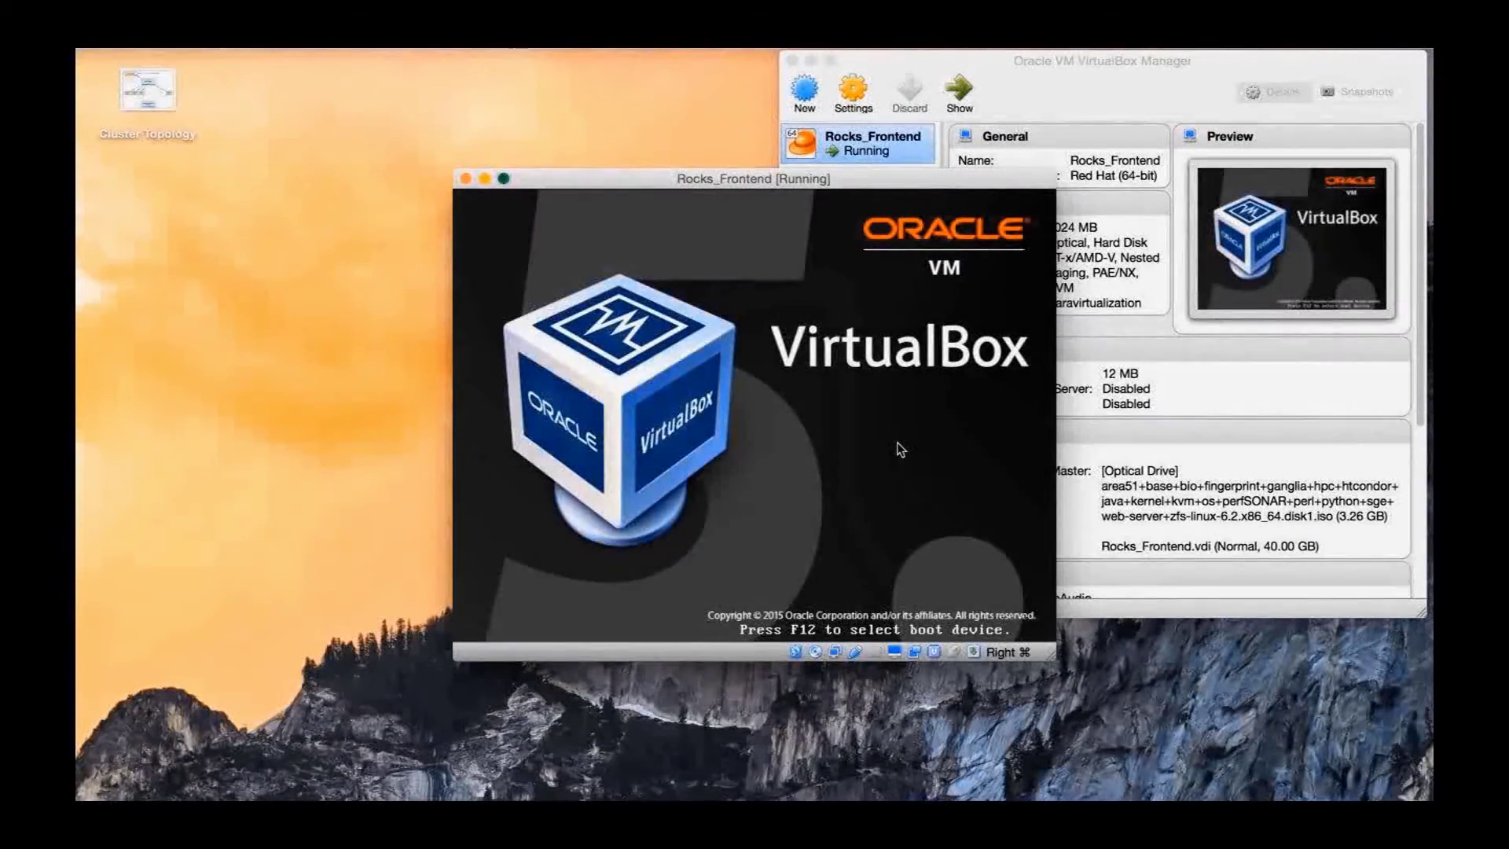
pyautogui.write('build')
pyautogui.press('Return')
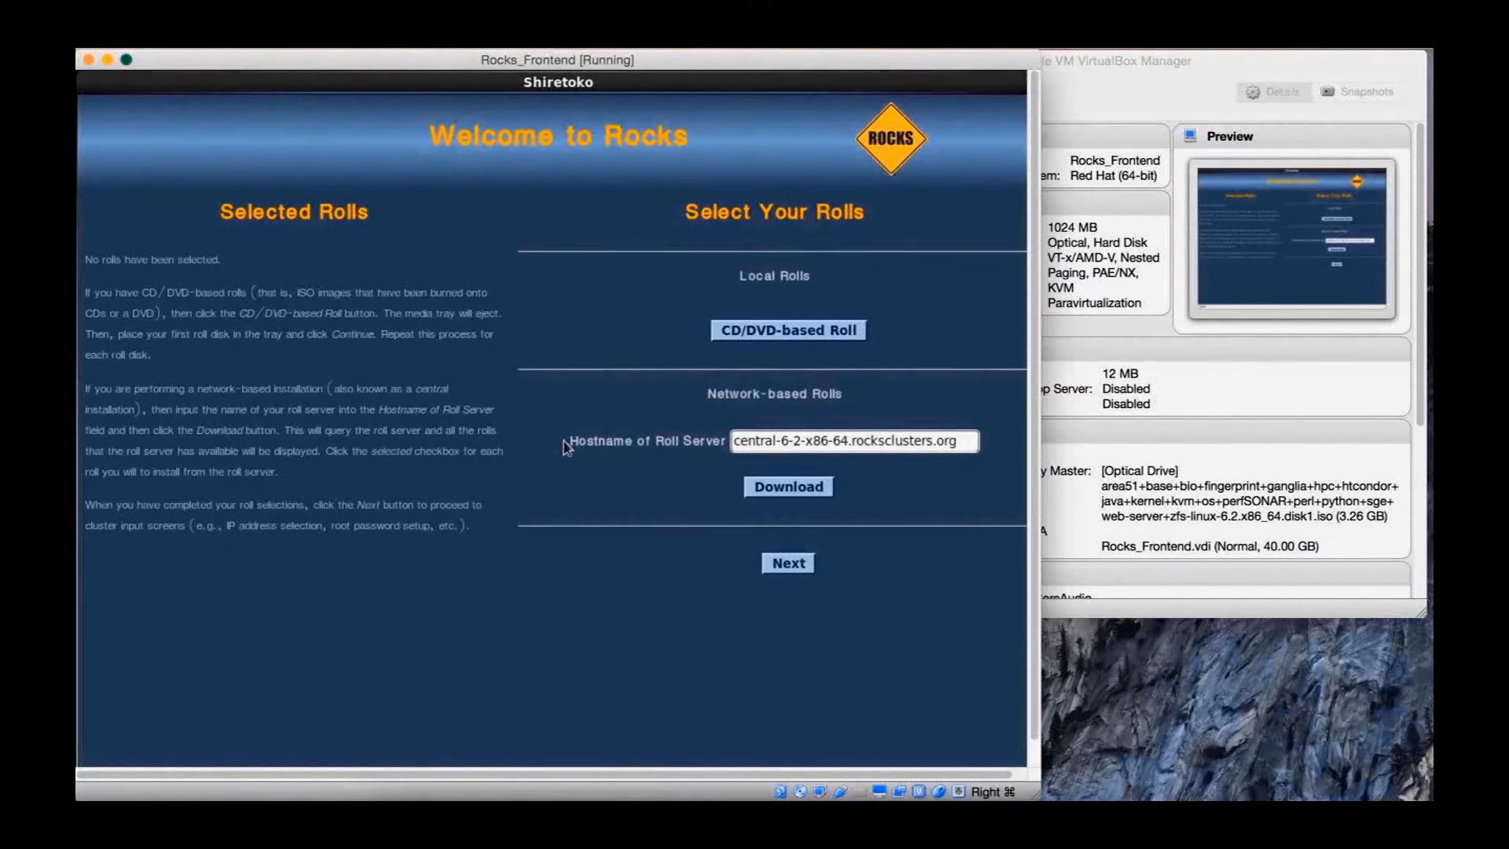
# From the CD/DVD roll list, select base, bio, ganglia, hpc, java, kernel, os, perl, python and submit
pyautogui.click(756, 330)
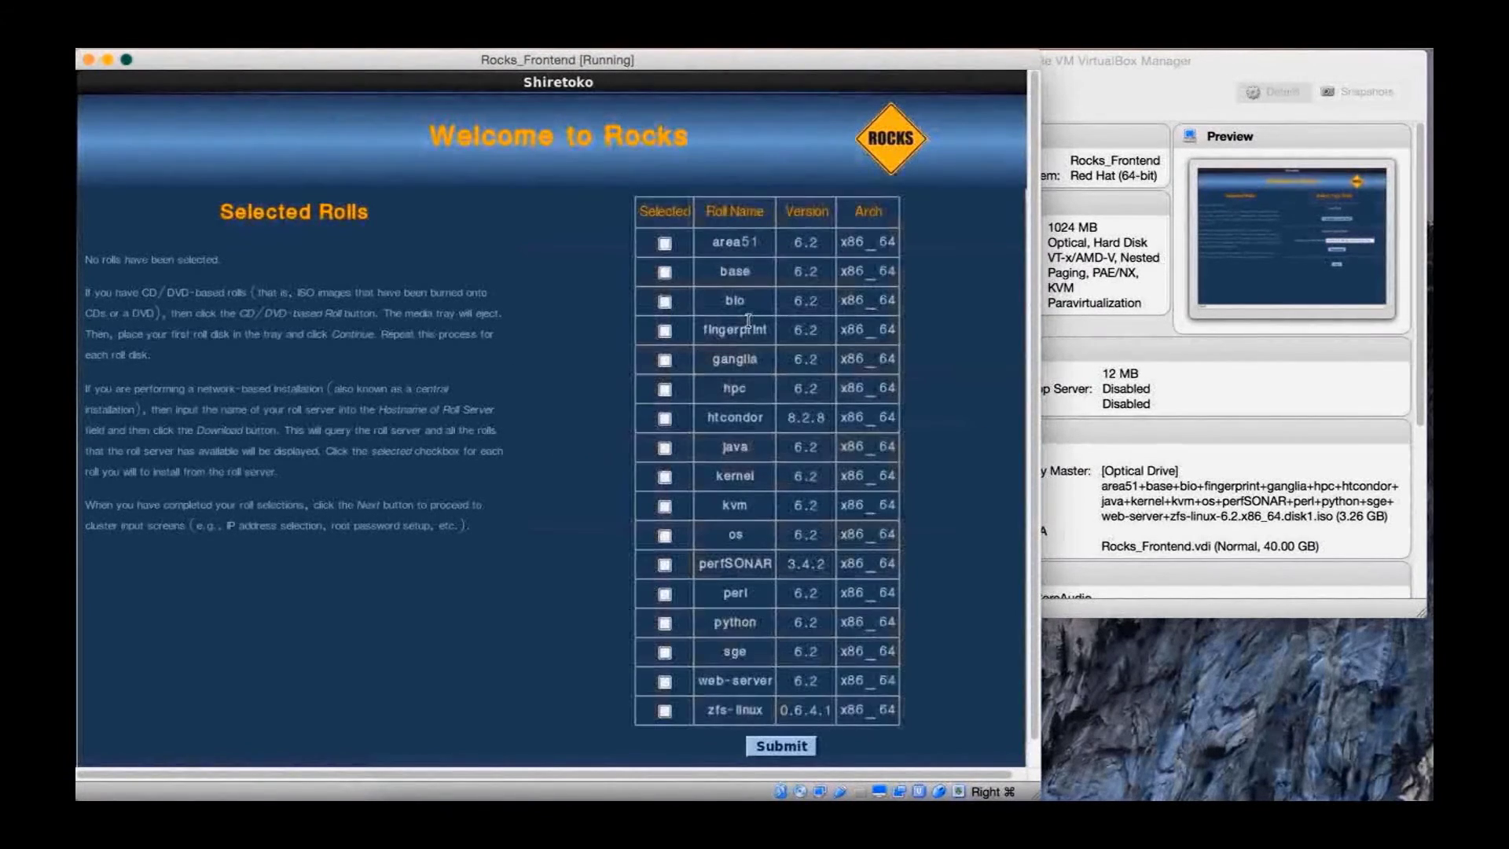
pyautogui.click(664, 272)
pyautogui.click(666, 305)
pyautogui.click(666, 362)
pyautogui.click(665, 390)
pyautogui.click(664, 448)
pyautogui.click(665, 477)
pyautogui.click(667, 536)
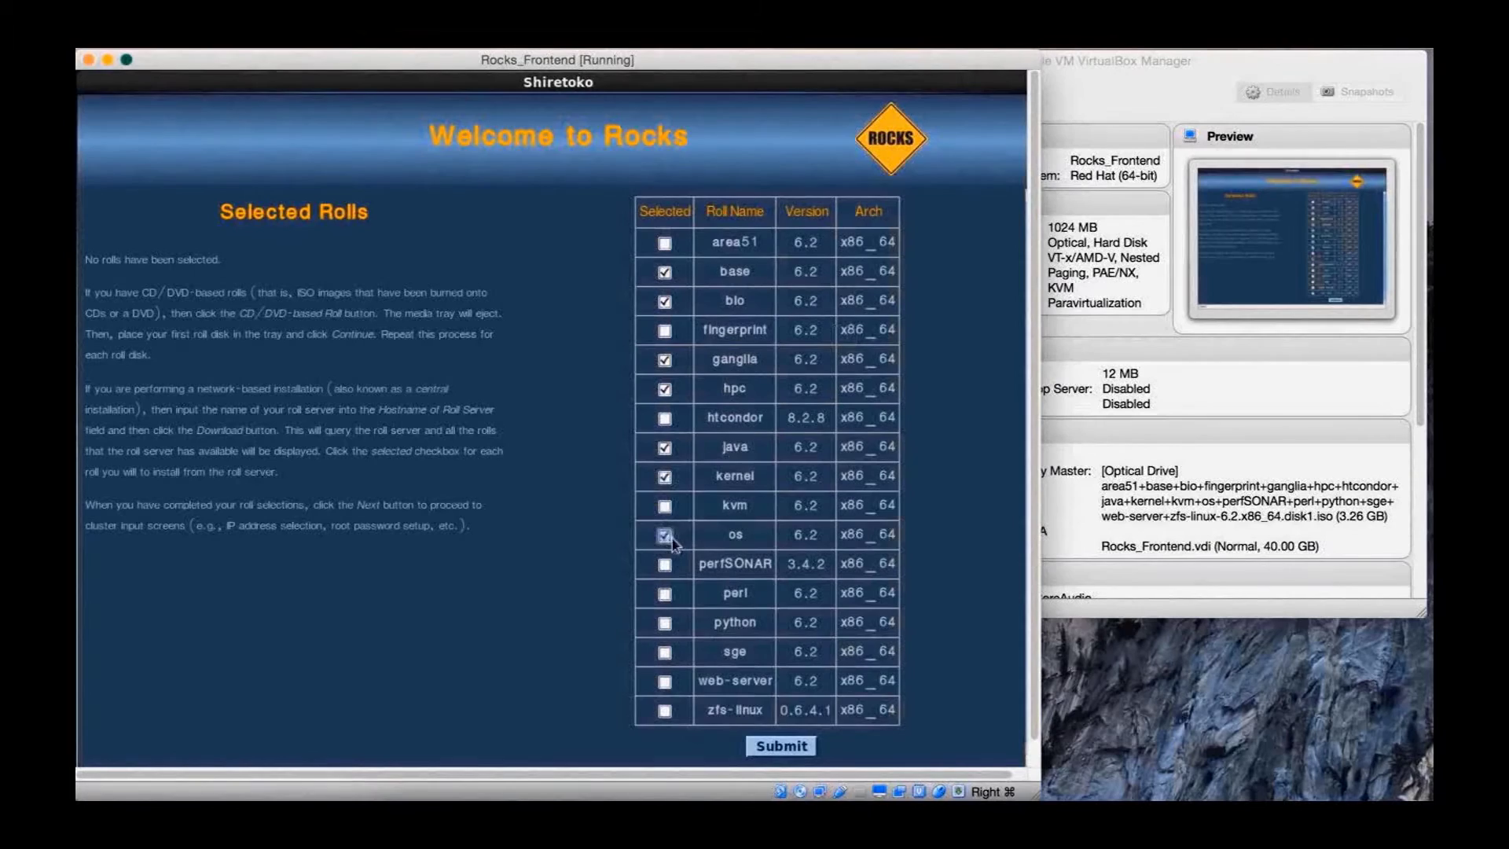
pyautogui.click(664, 594)
pyautogui.click(664, 623)
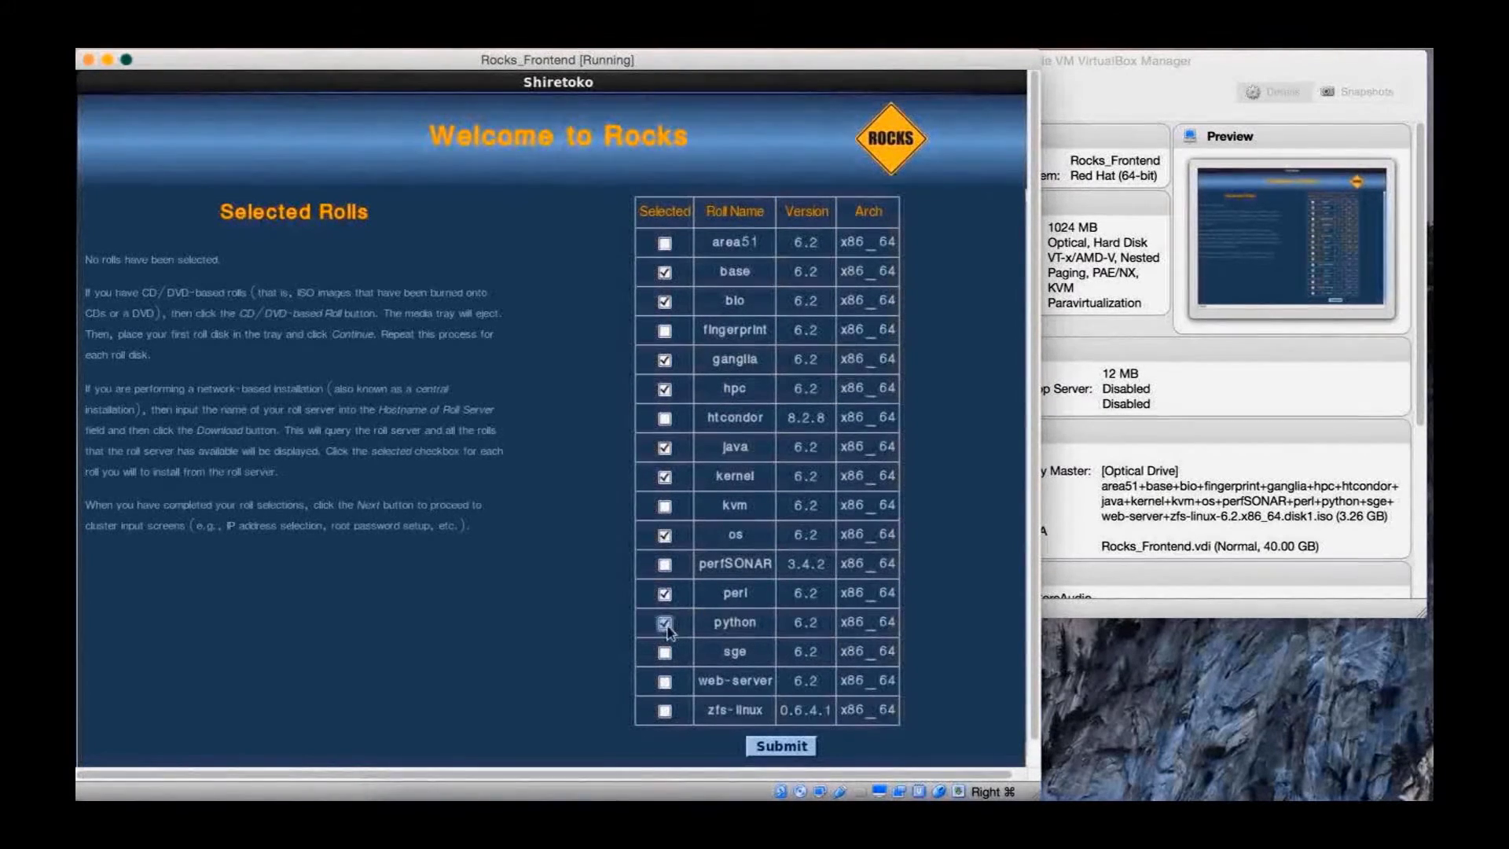
pyautogui.click(778, 747)
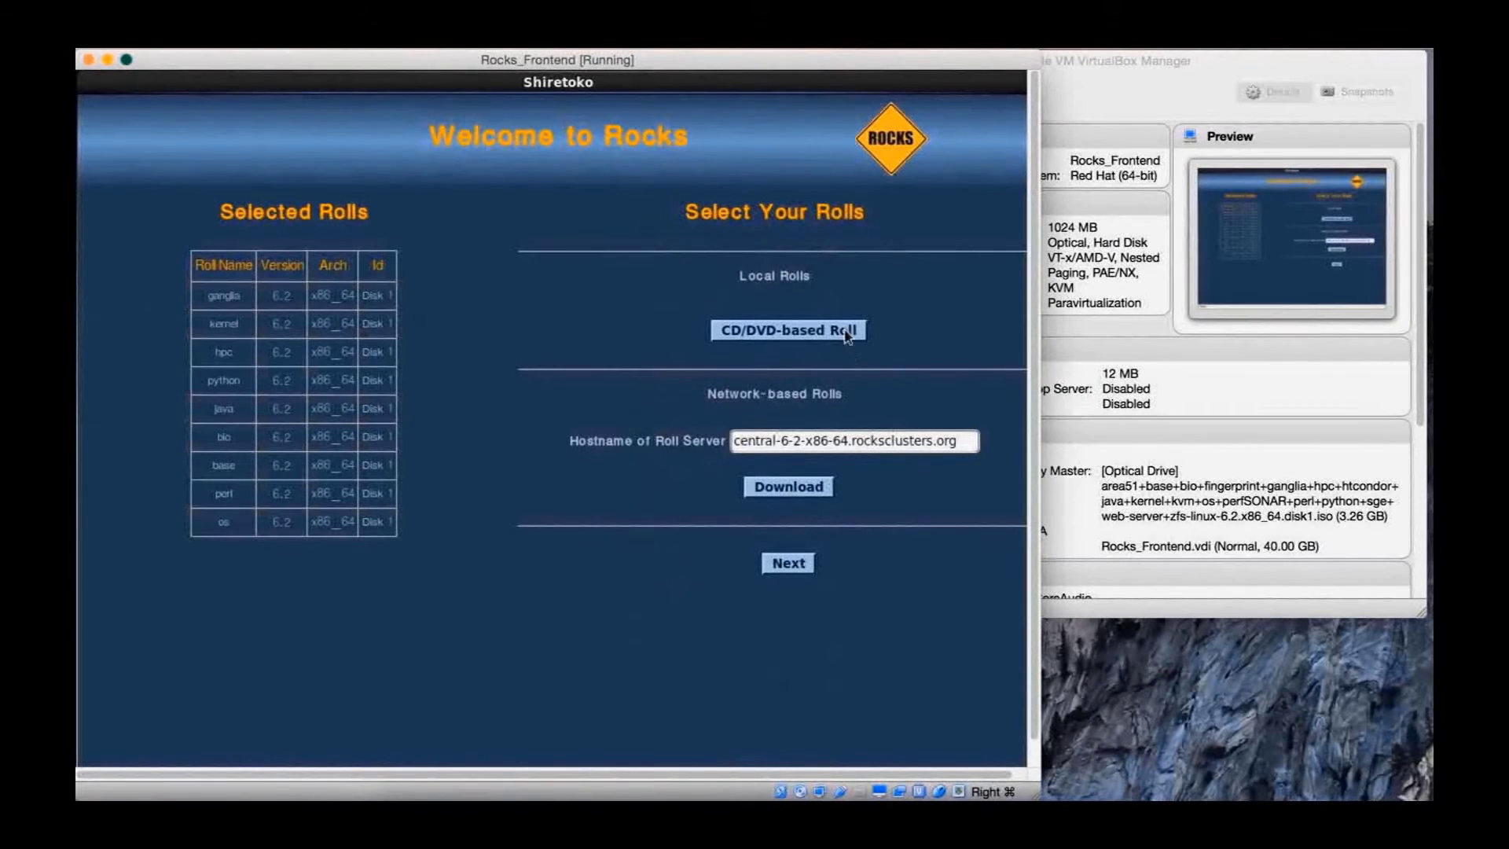
# Swap the torque ISO into the VM's optical drive for another CD/DVD roll
pyautogui.click(834, 332)
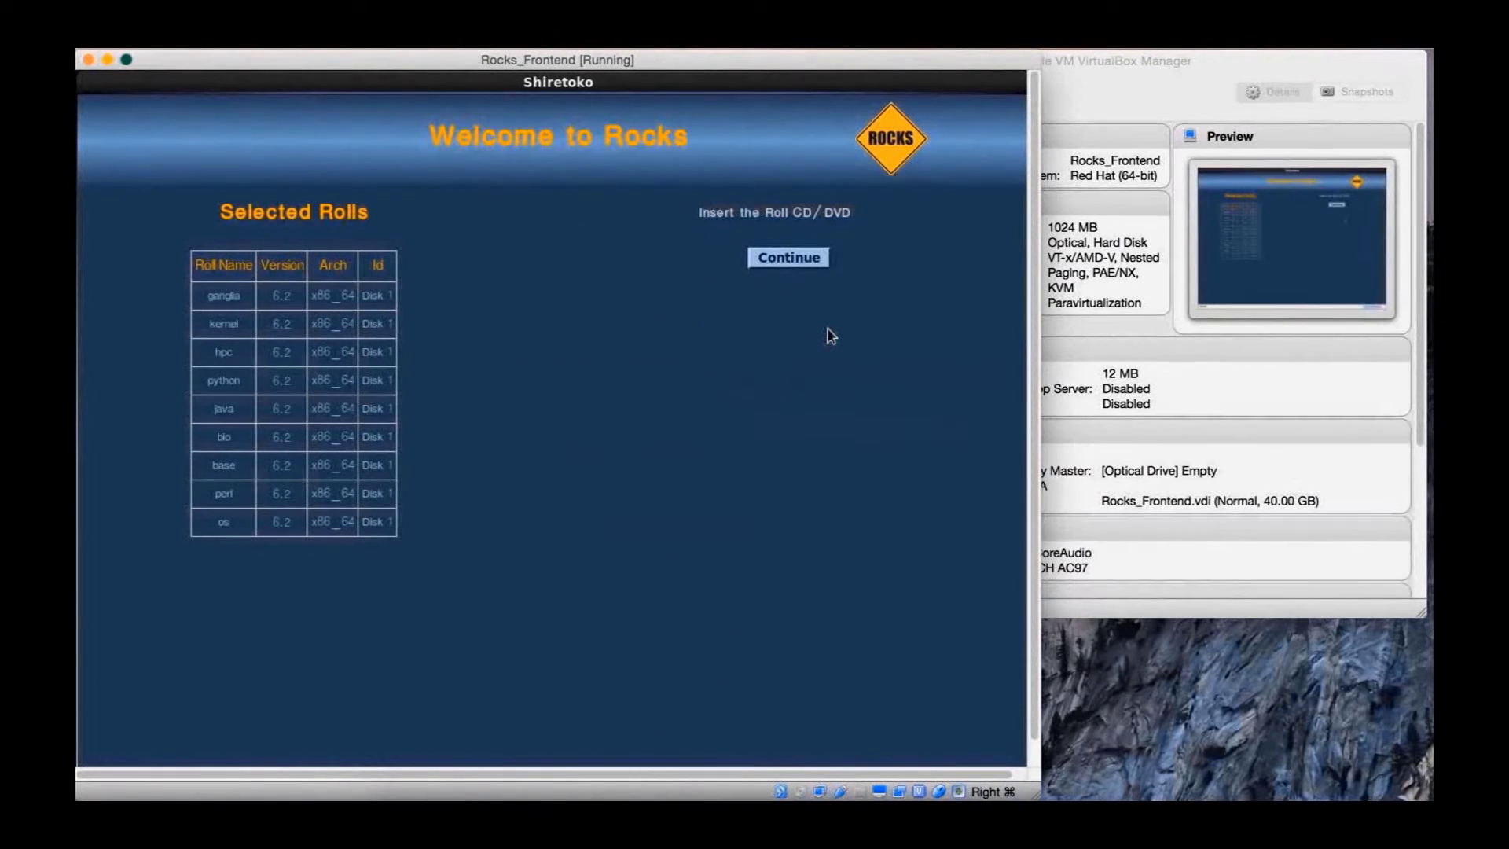
pyautogui.click(1145, 471)
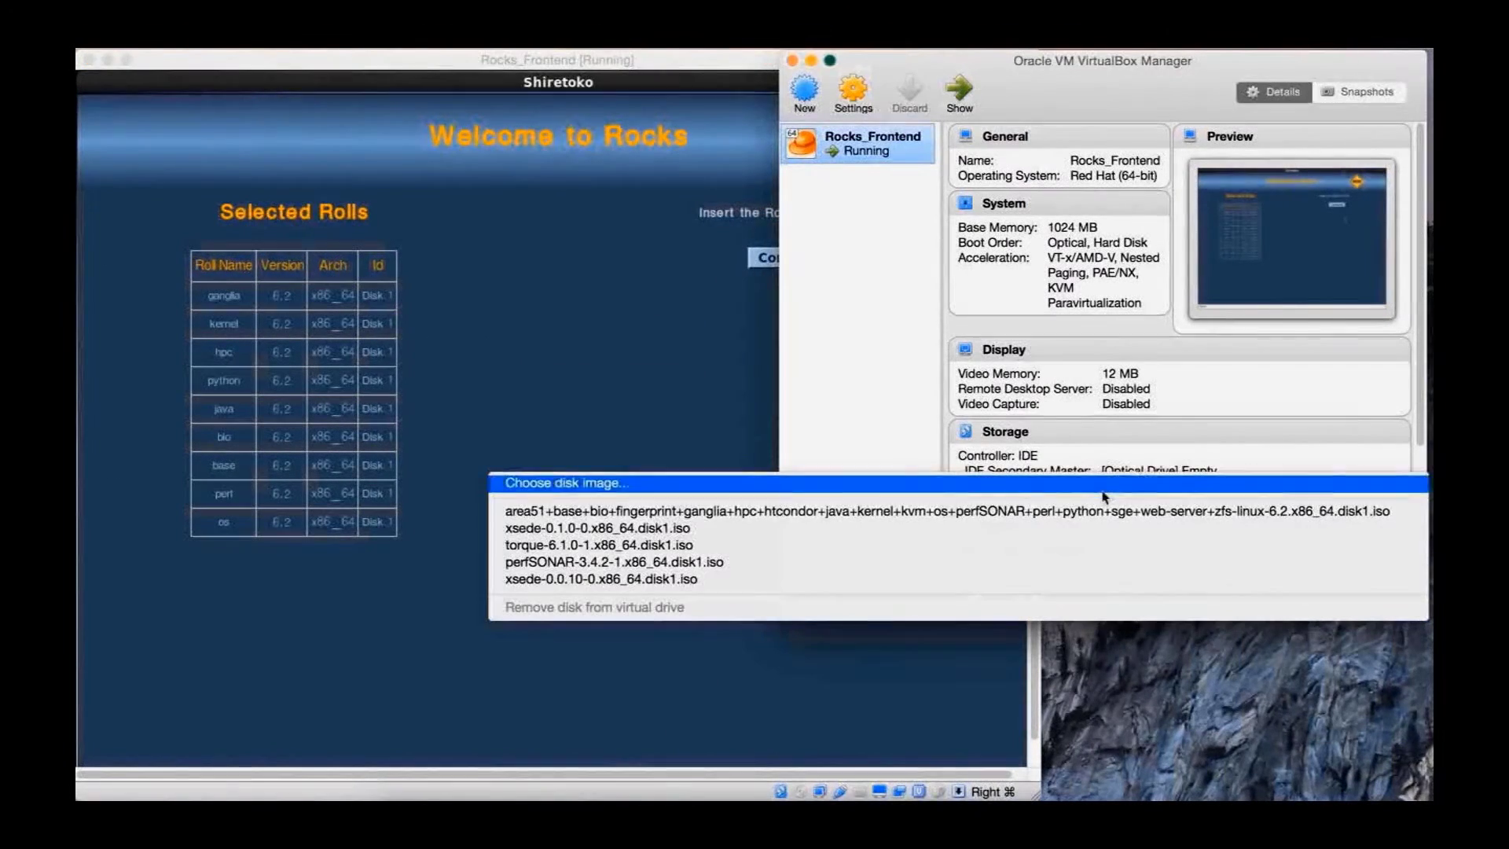
pyautogui.click(1104, 485)
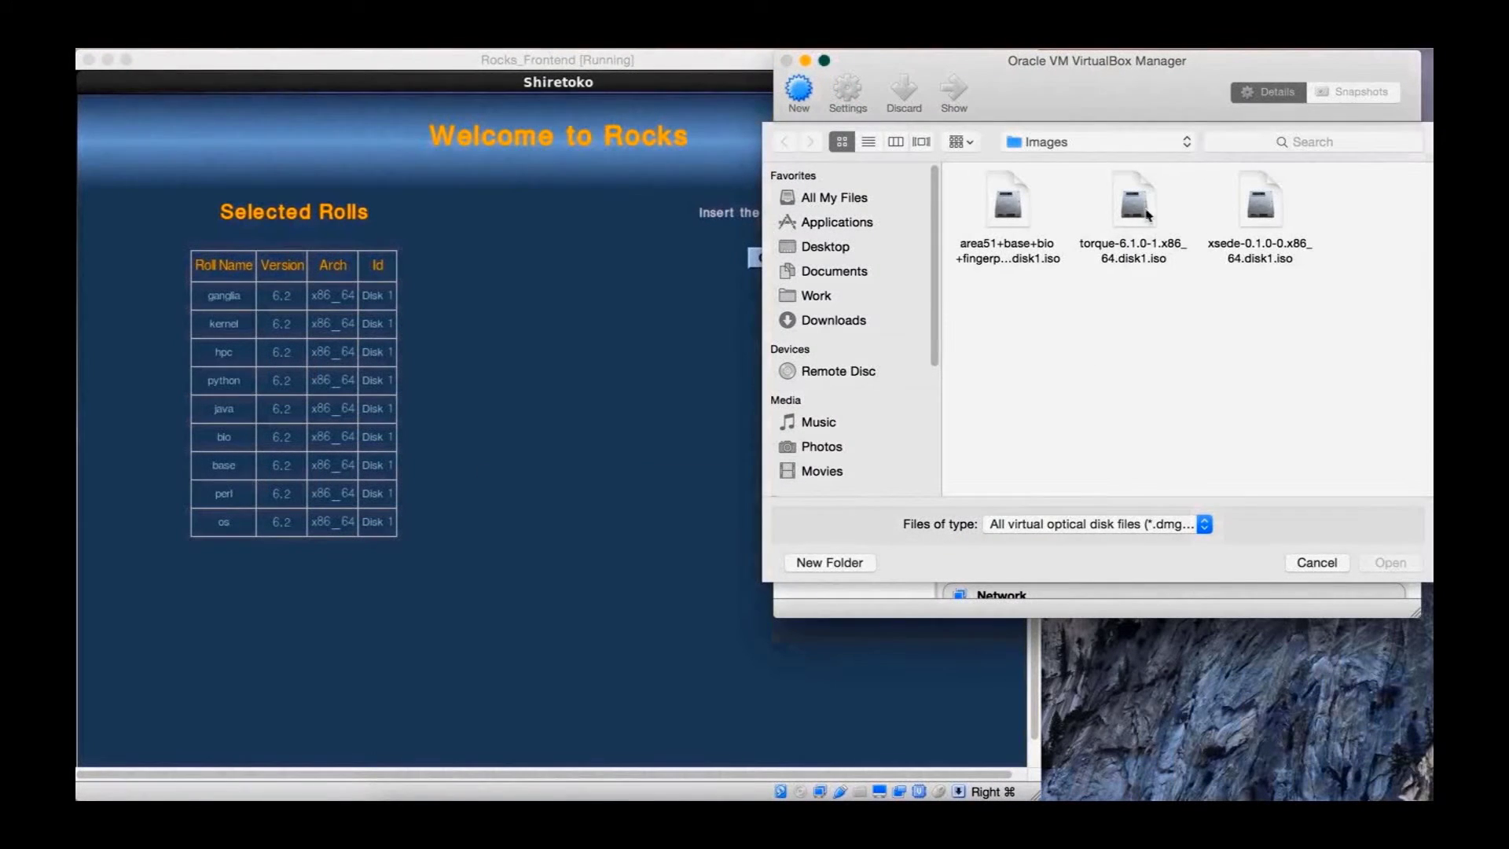
pyautogui.click(1149, 214)
pyautogui.click(1403, 561)
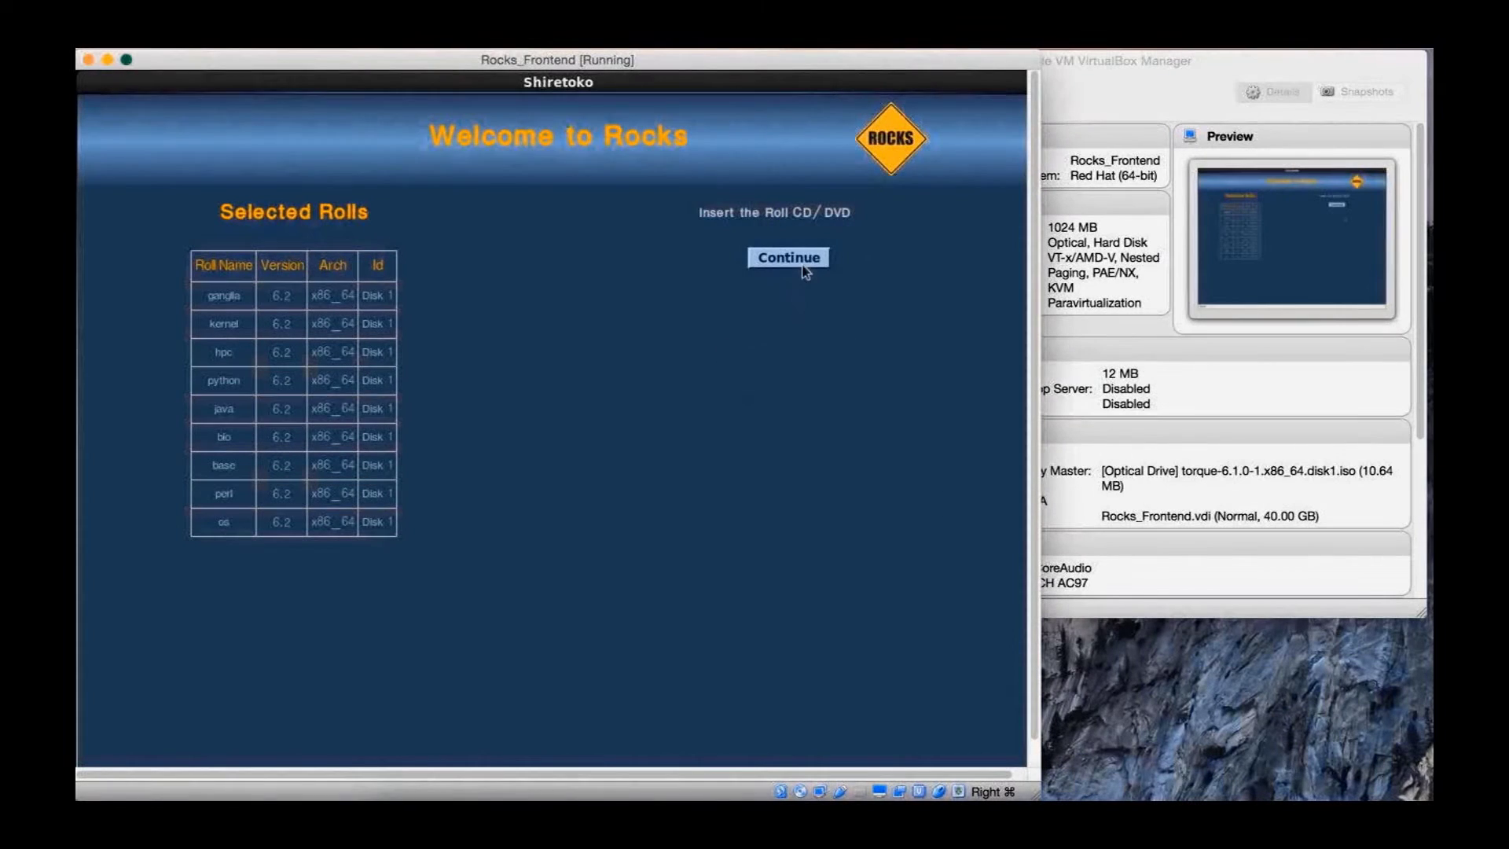
# Read the torque disc, select the torque 6.1.0 roll and submit it
pyautogui.click(804, 267)
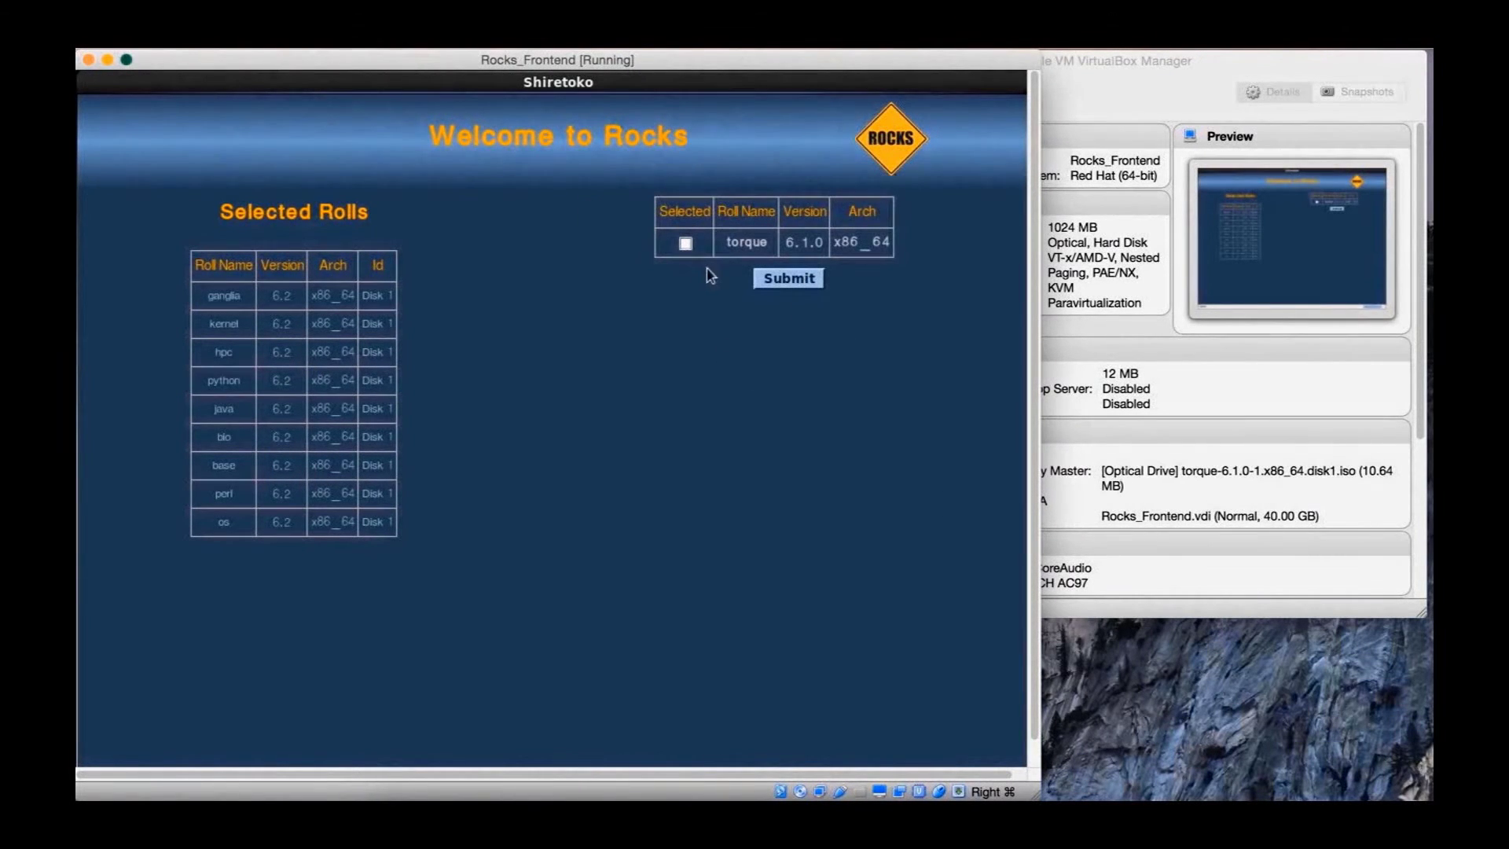
pyautogui.click(685, 243)
pyautogui.click(811, 283)
pyautogui.click(1215, 397)
pyautogui.click(760, 293)
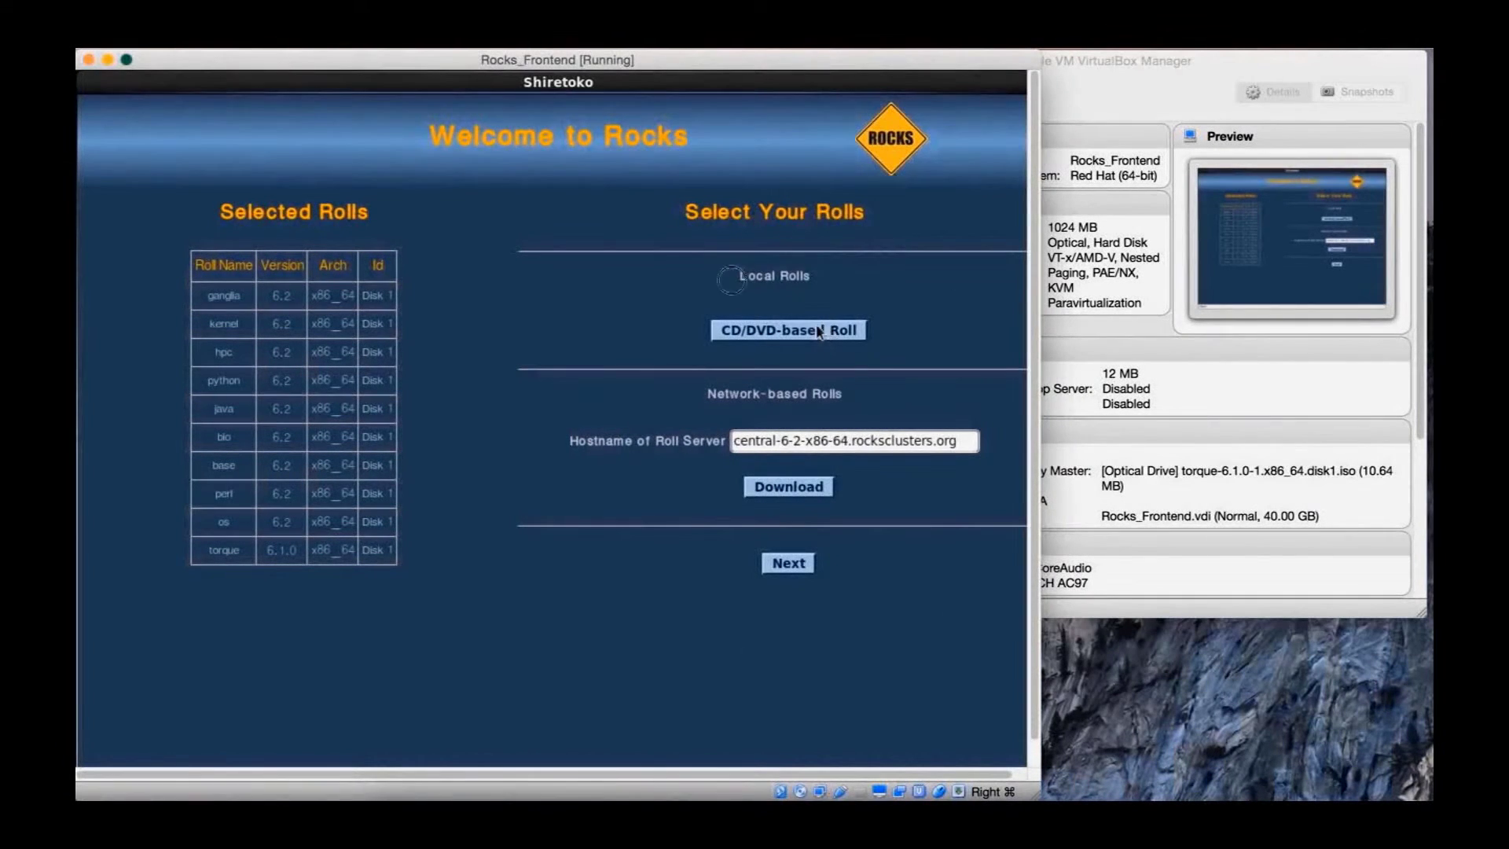
pyautogui.click(829, 327)
# Swap the xsede ISO into the optical drive from the VirtualBox Manager
pyautogui.click(1213, 449)
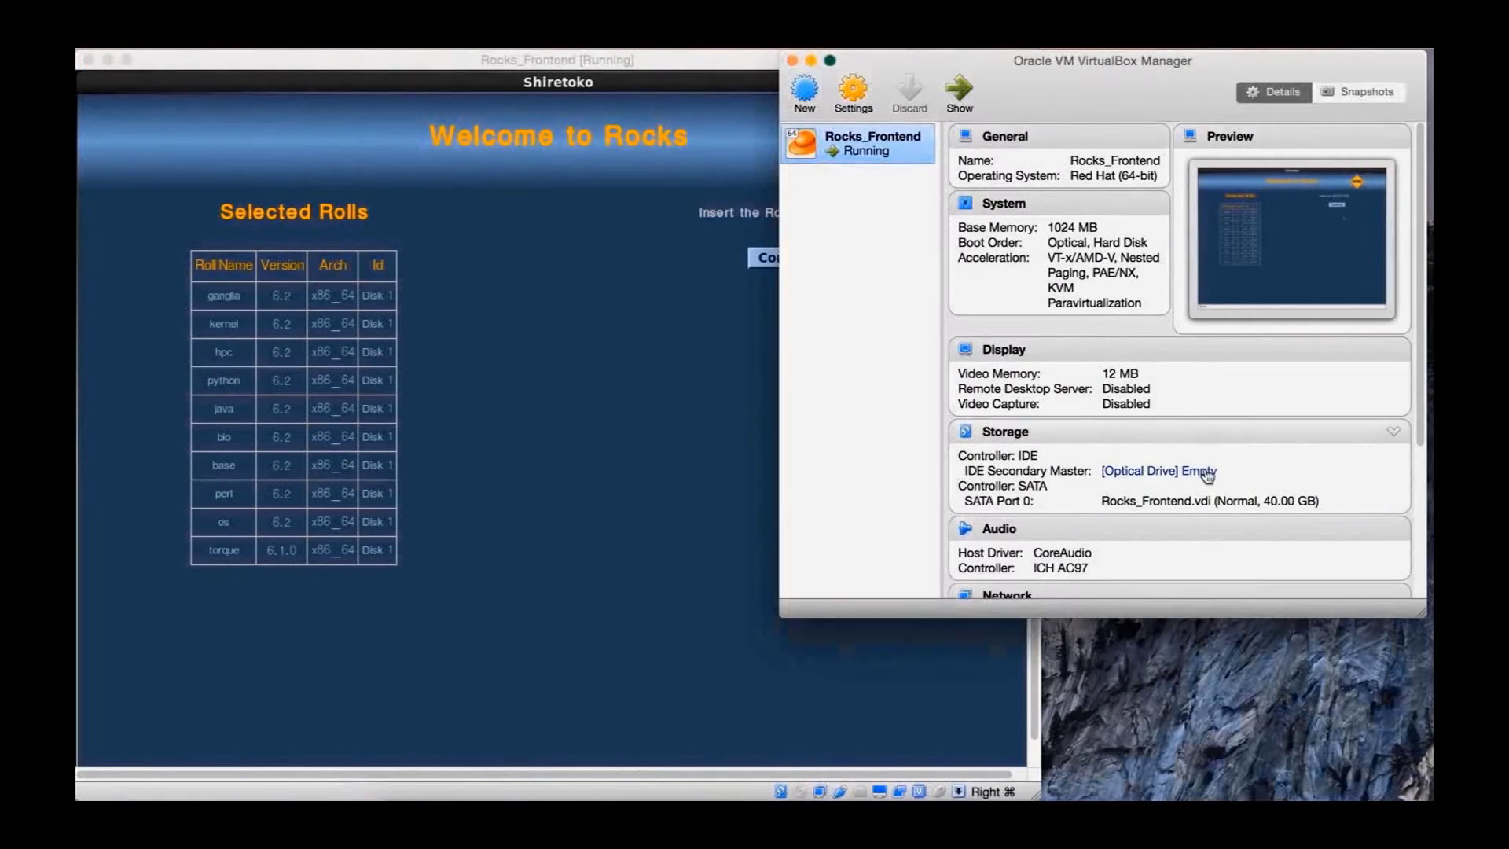
pyautogui.click(1206, 472)
pyautogui.click(1181, 483)
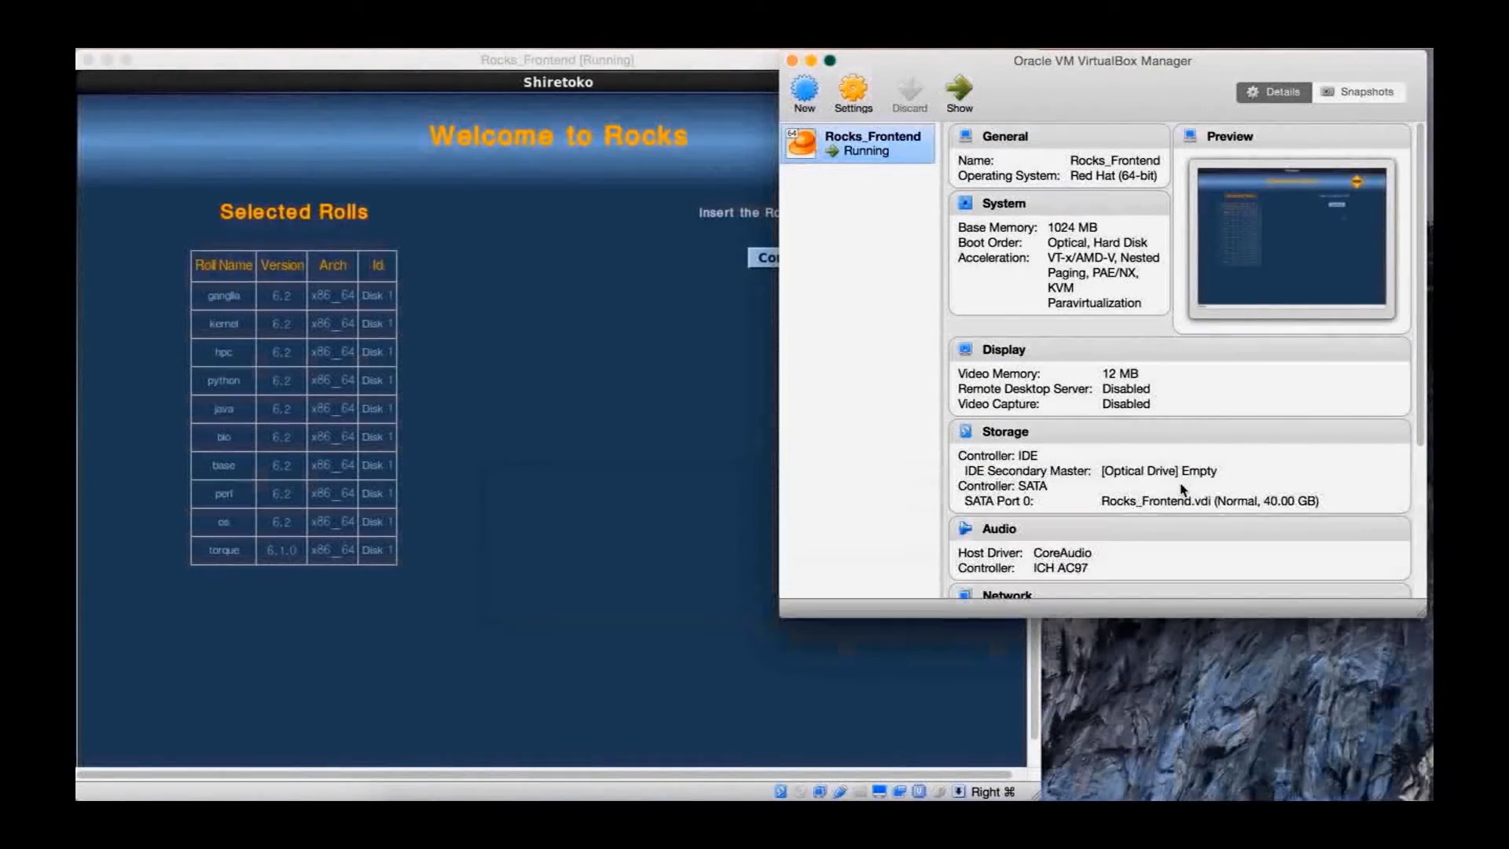
pyautogui.click(1254, 219)
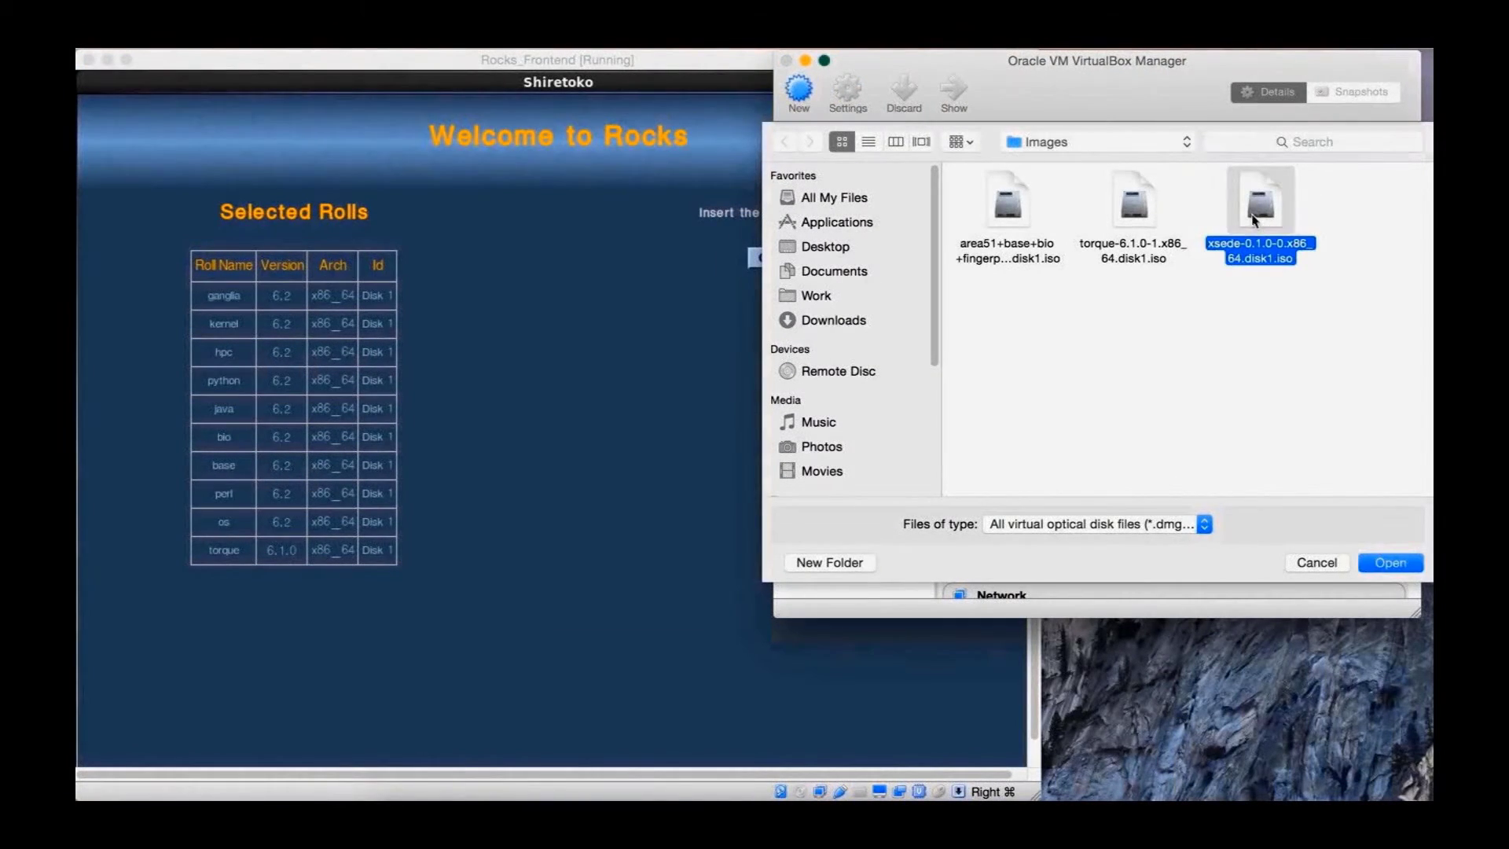
pyautogui.click(1389, 525)
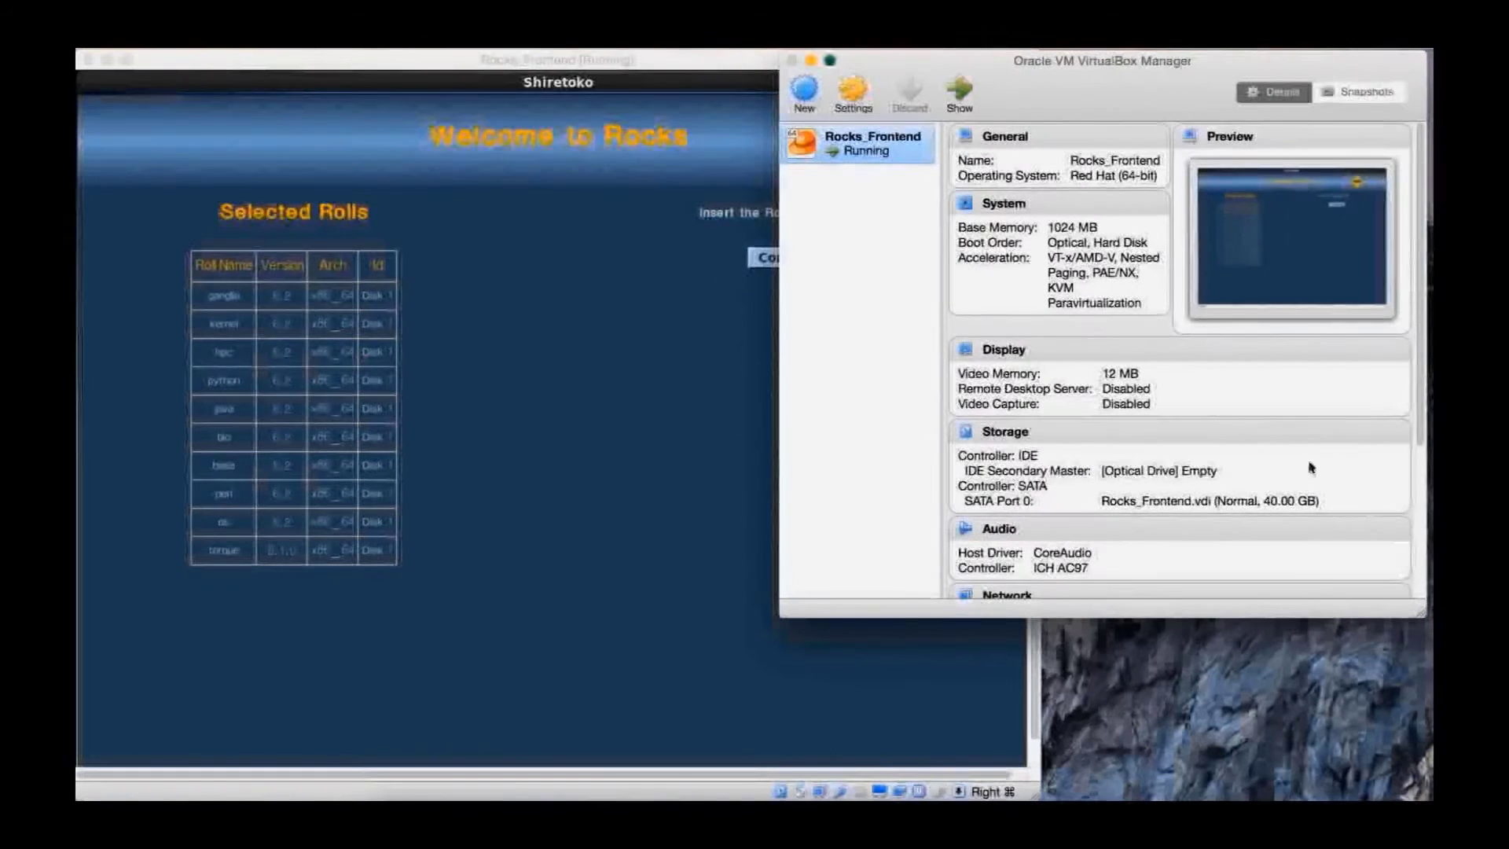
# Read the xsede disc in the installer, select the xsede 0.1.0 roll and submit it
pyautogui.click(640, 368)
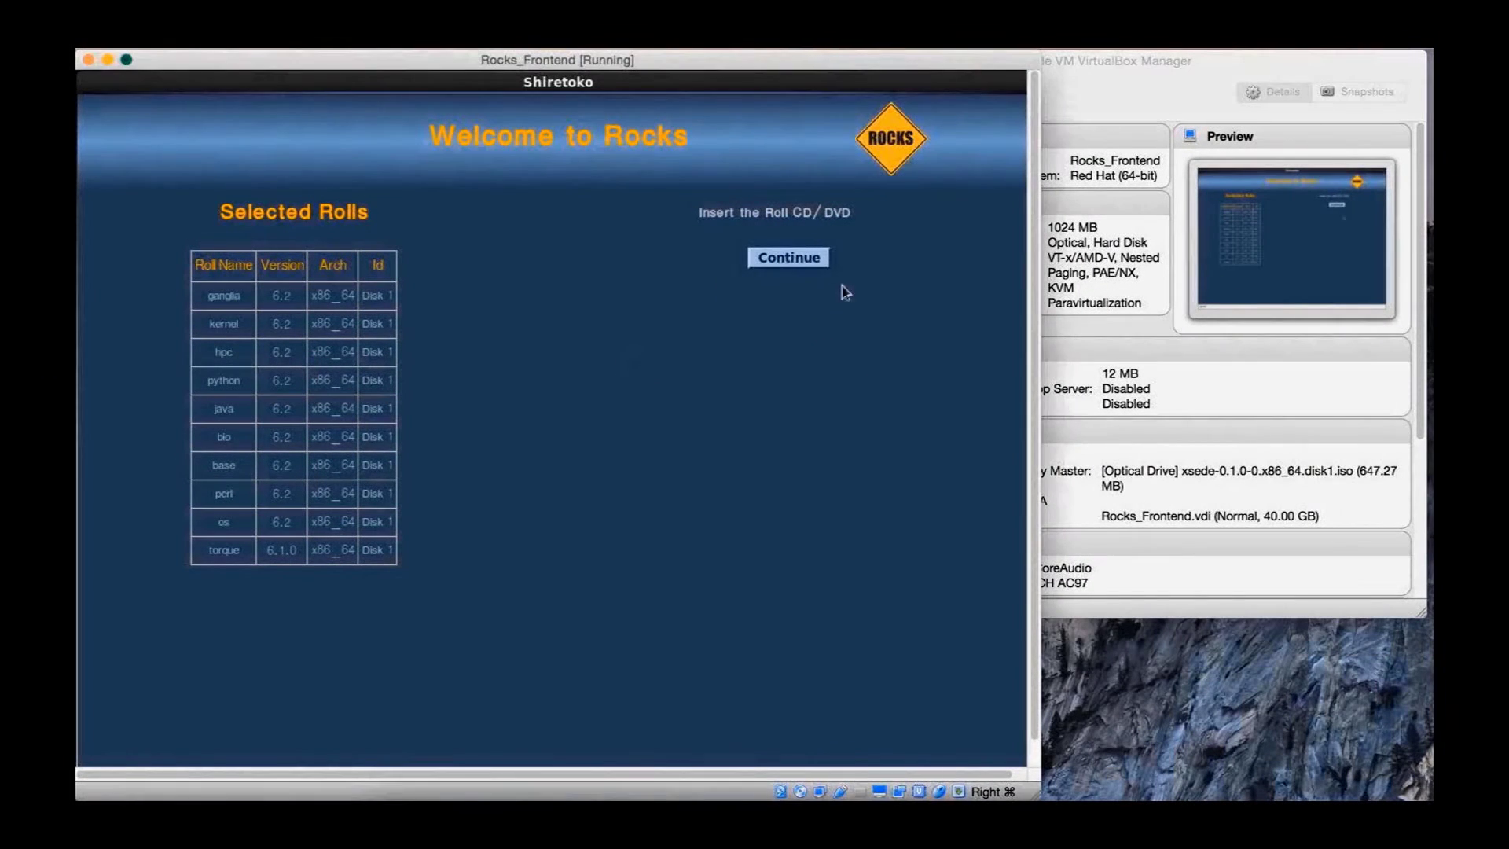
pyautogui.click(810, 264)
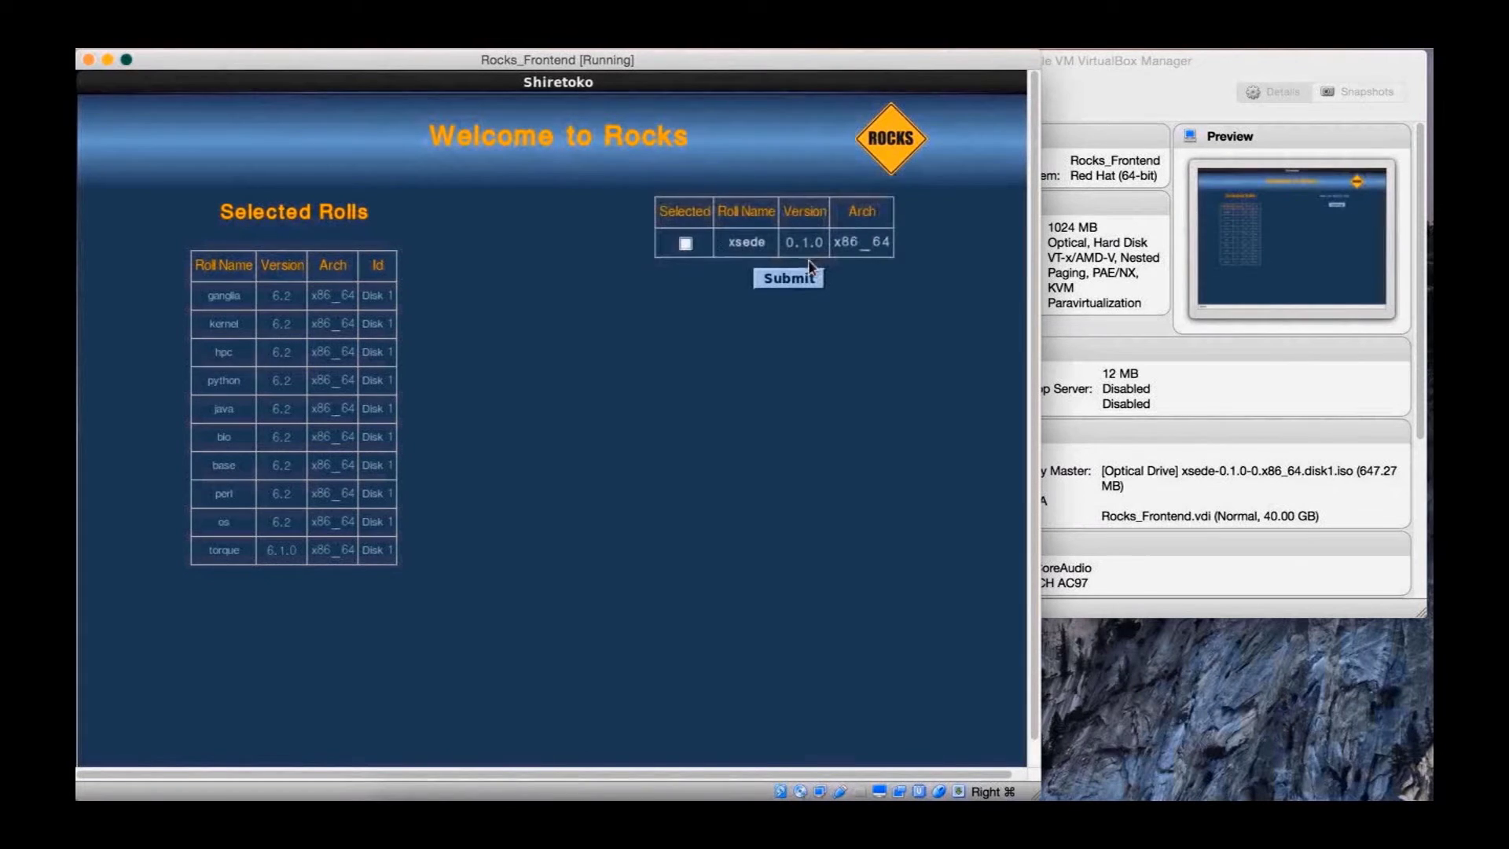
pyautogui.click(685, 244)
pyautogui.click(811, 284)
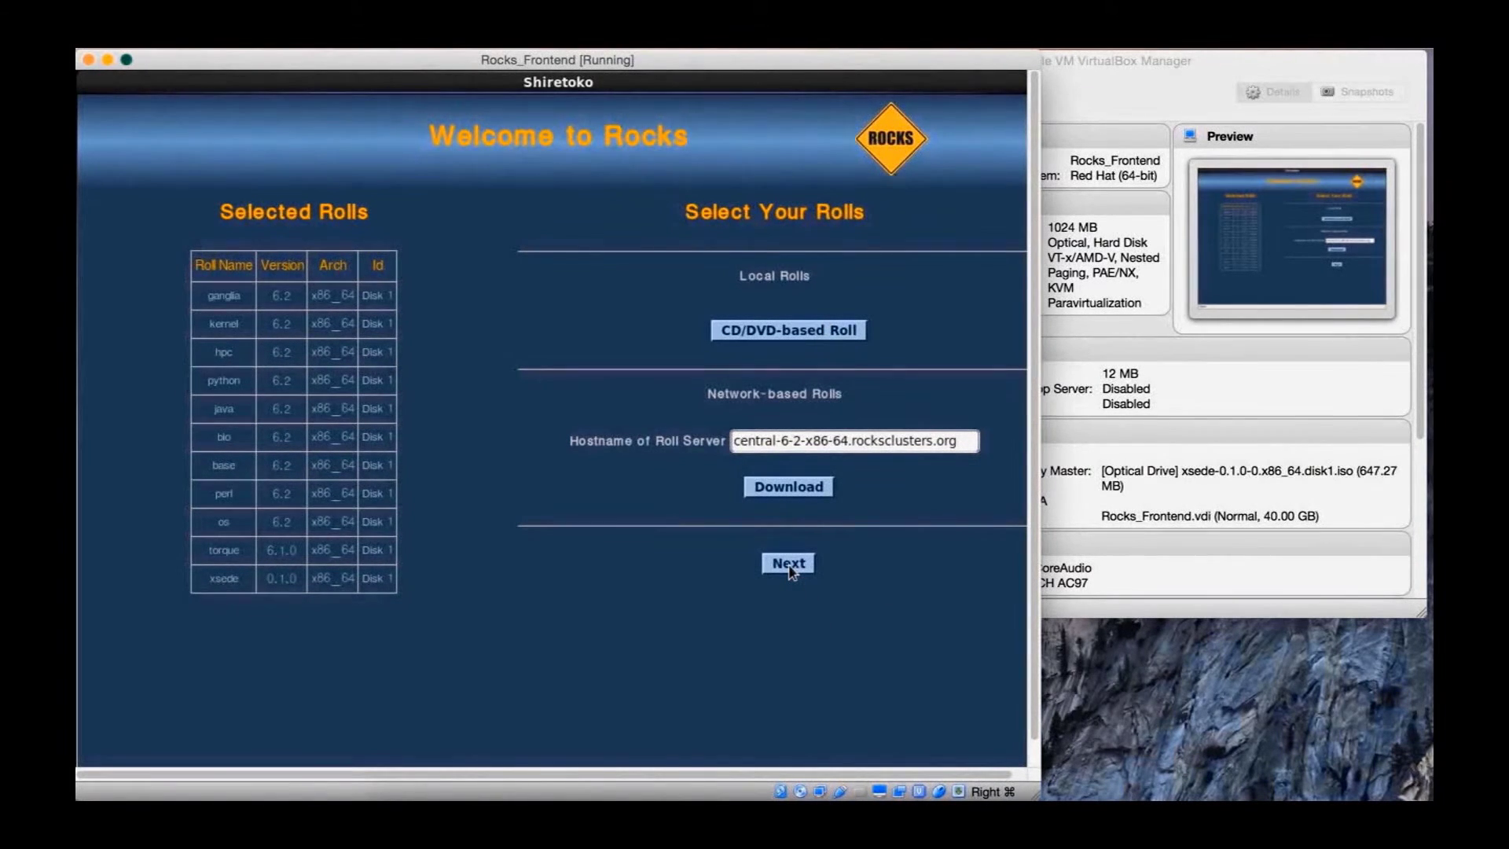
# Replace the frontend's host name and set cluster name RocksDemo
pyautogui.click(790, 570)
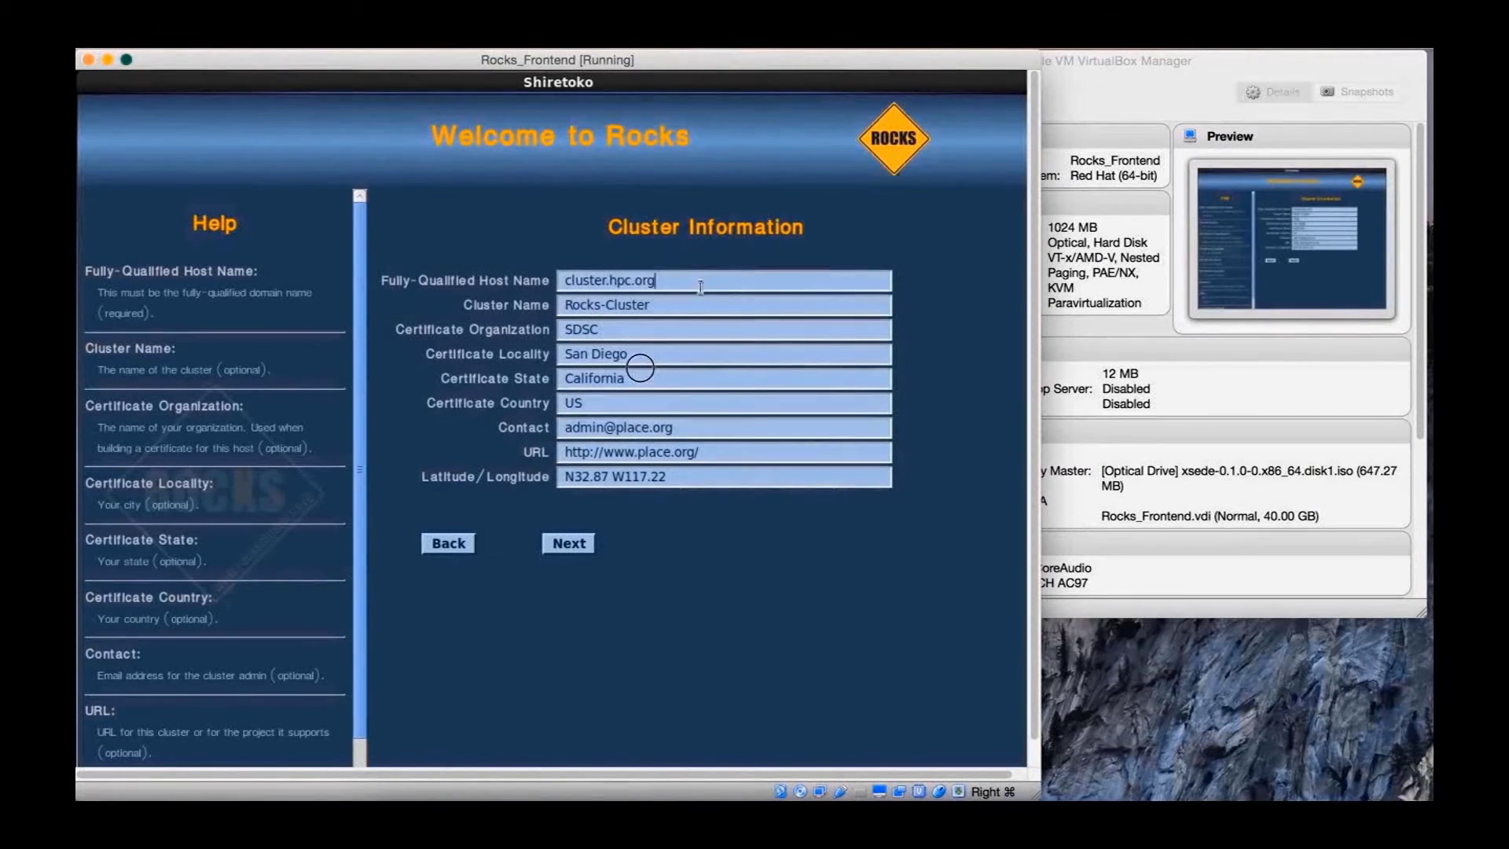
pyautogui.moveTo(701, 287); pyautogui.dragTo(498, 259)
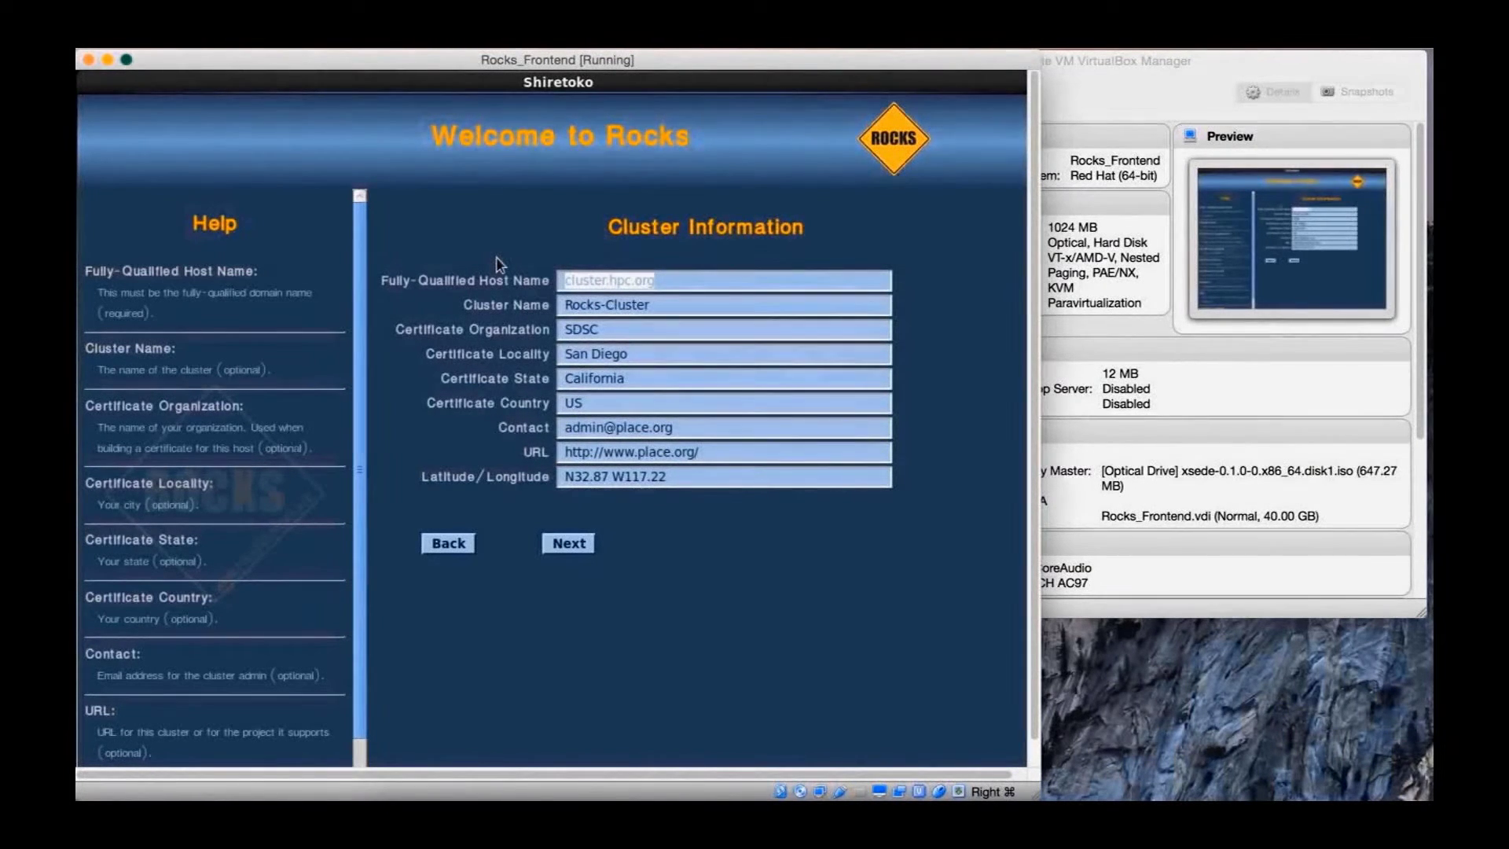
pyautogui.write('rocks')
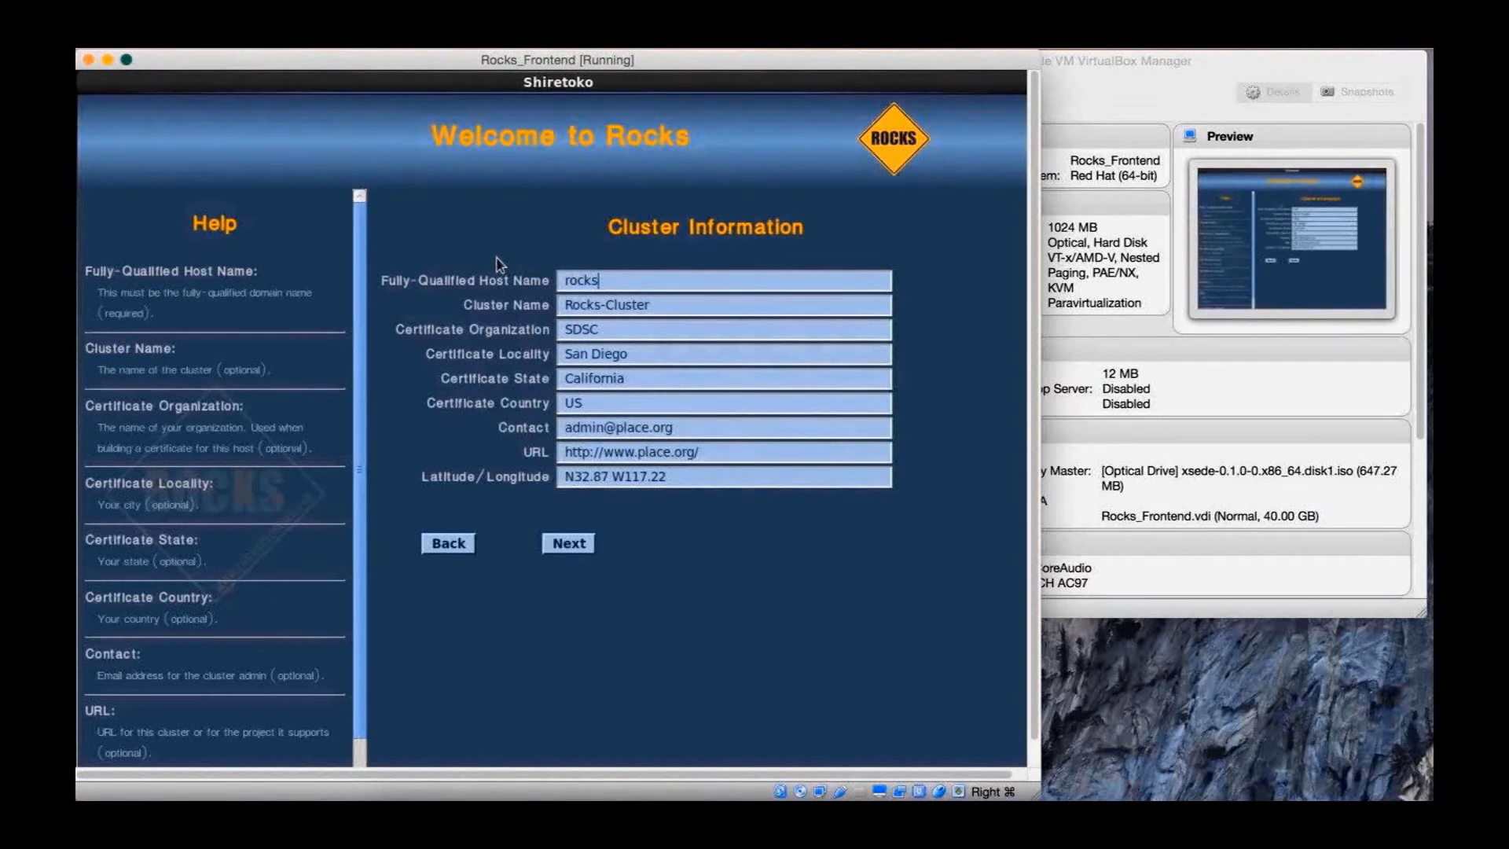
pyautogui.write('demo.jecoulte.org')
pyautogui.press('Tab')
pyautogui.write('RocksDe')
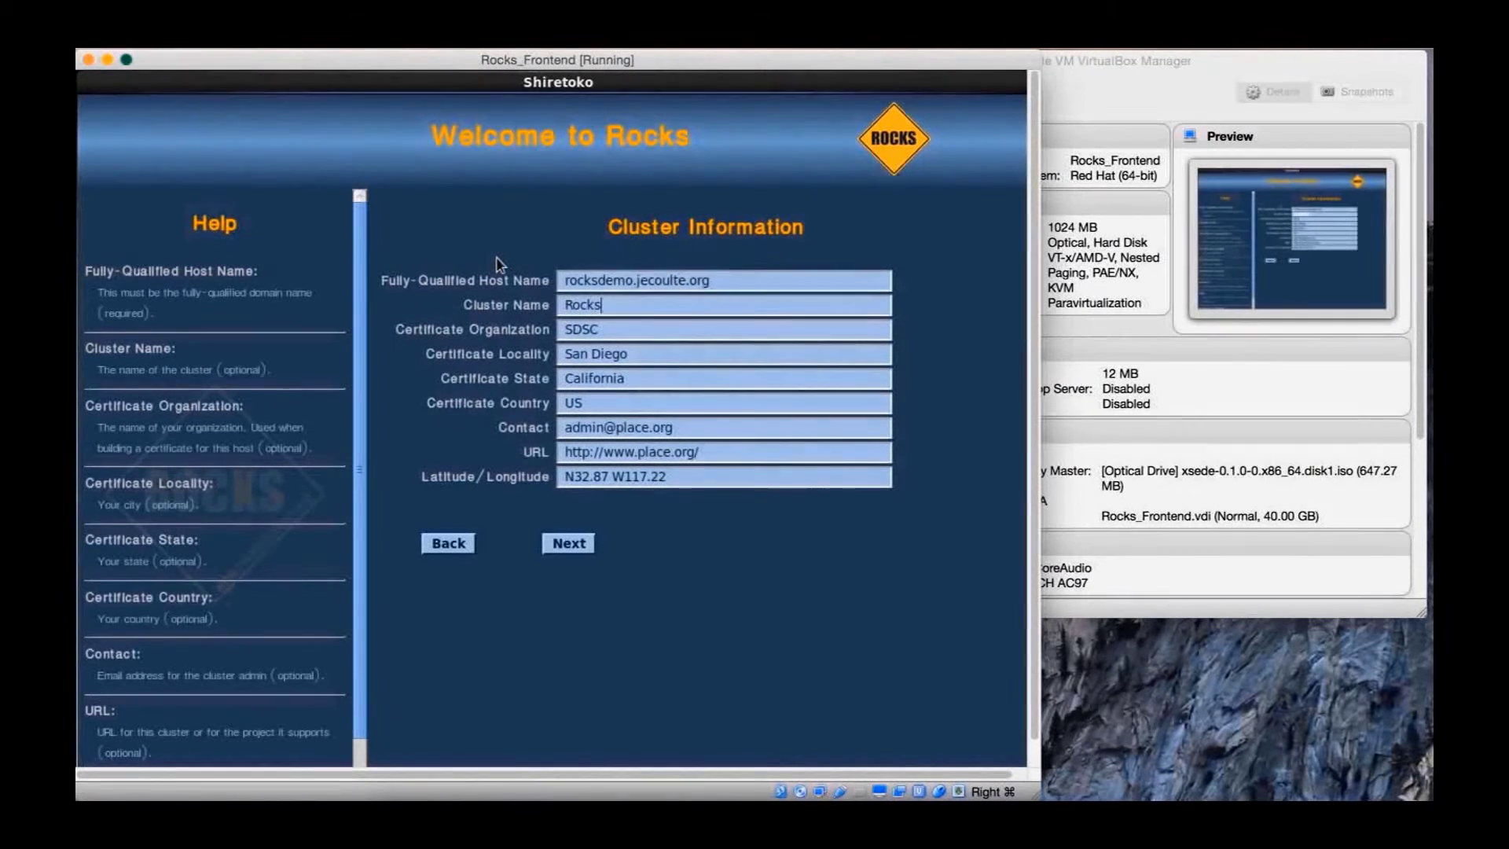
pyautogui.write('mo')
pyautogui.press('Tab')
pyautogui.write('IU')
pyautogui.press('Tab')
pyautogui.write('Blooming')
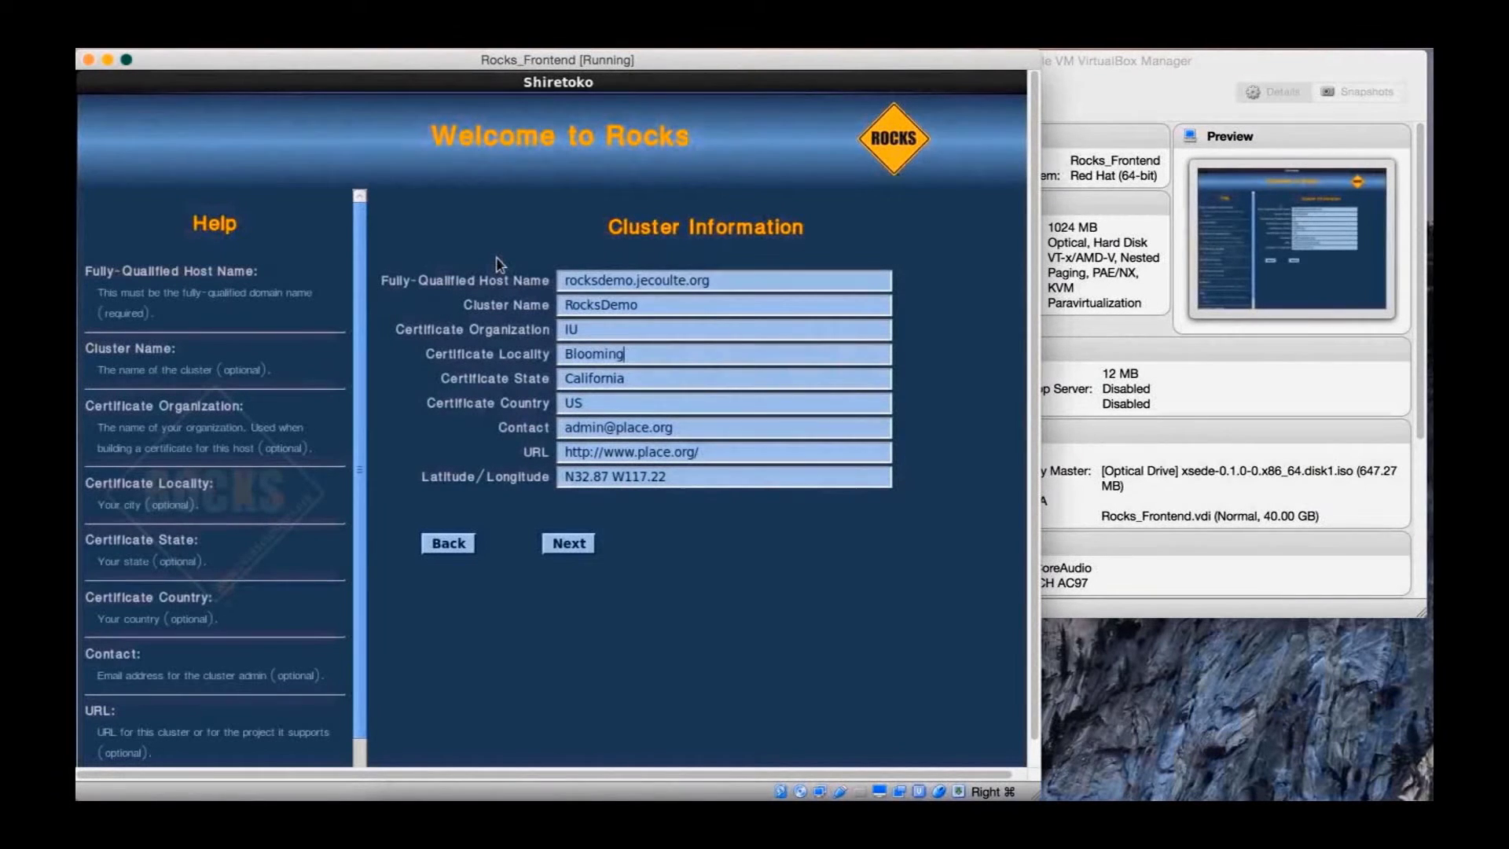
pyautogui.write('ton')
pyautogui.press('Tab')
pyautogui.write('IN')
pyautogui.press('Tab')
pyautogui.press('Tab')
pyautogui.press('Tab')
pyautogui.write('www.xsede.org')
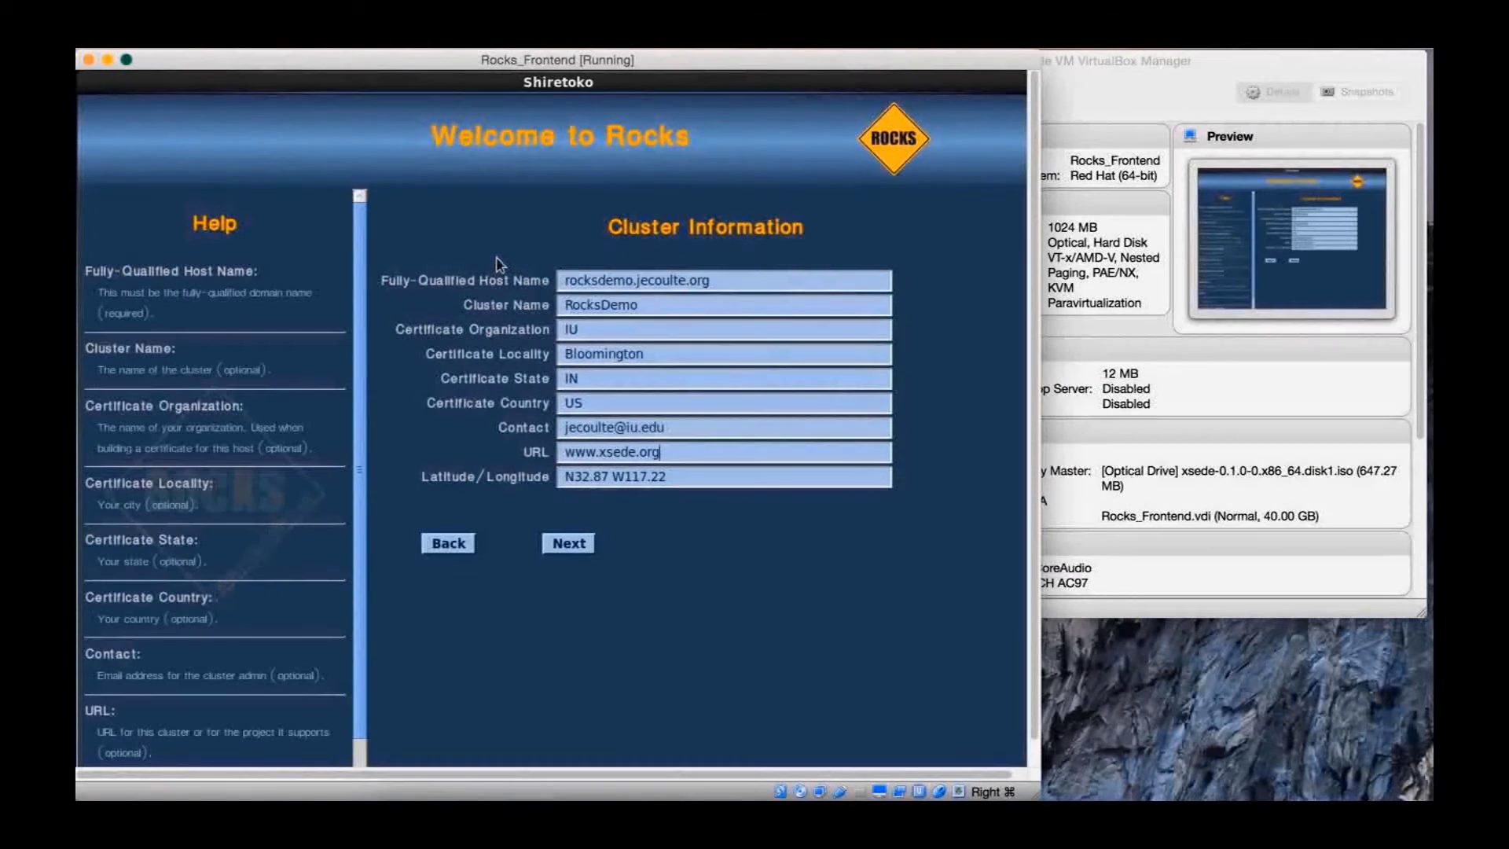
pyautogui.press('Tab')
pyautogui.press('BackSpace')
# Keep eth1 as the public interface with IP 10.0.3.15 and netmask 255.255.255.0
pyautogui.click(569, 544)
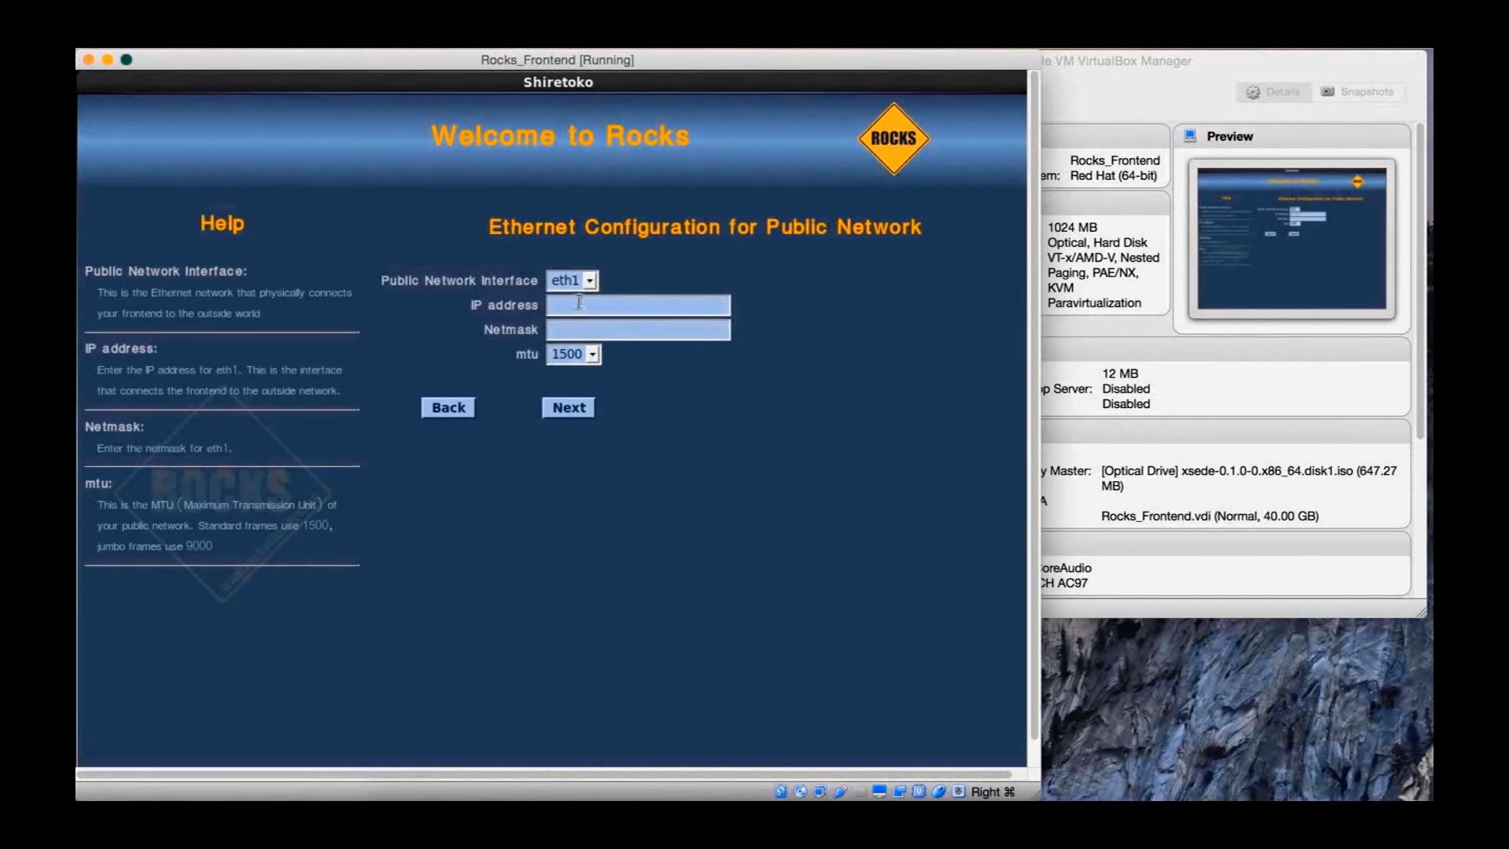
pyautogui.click(590, 281)
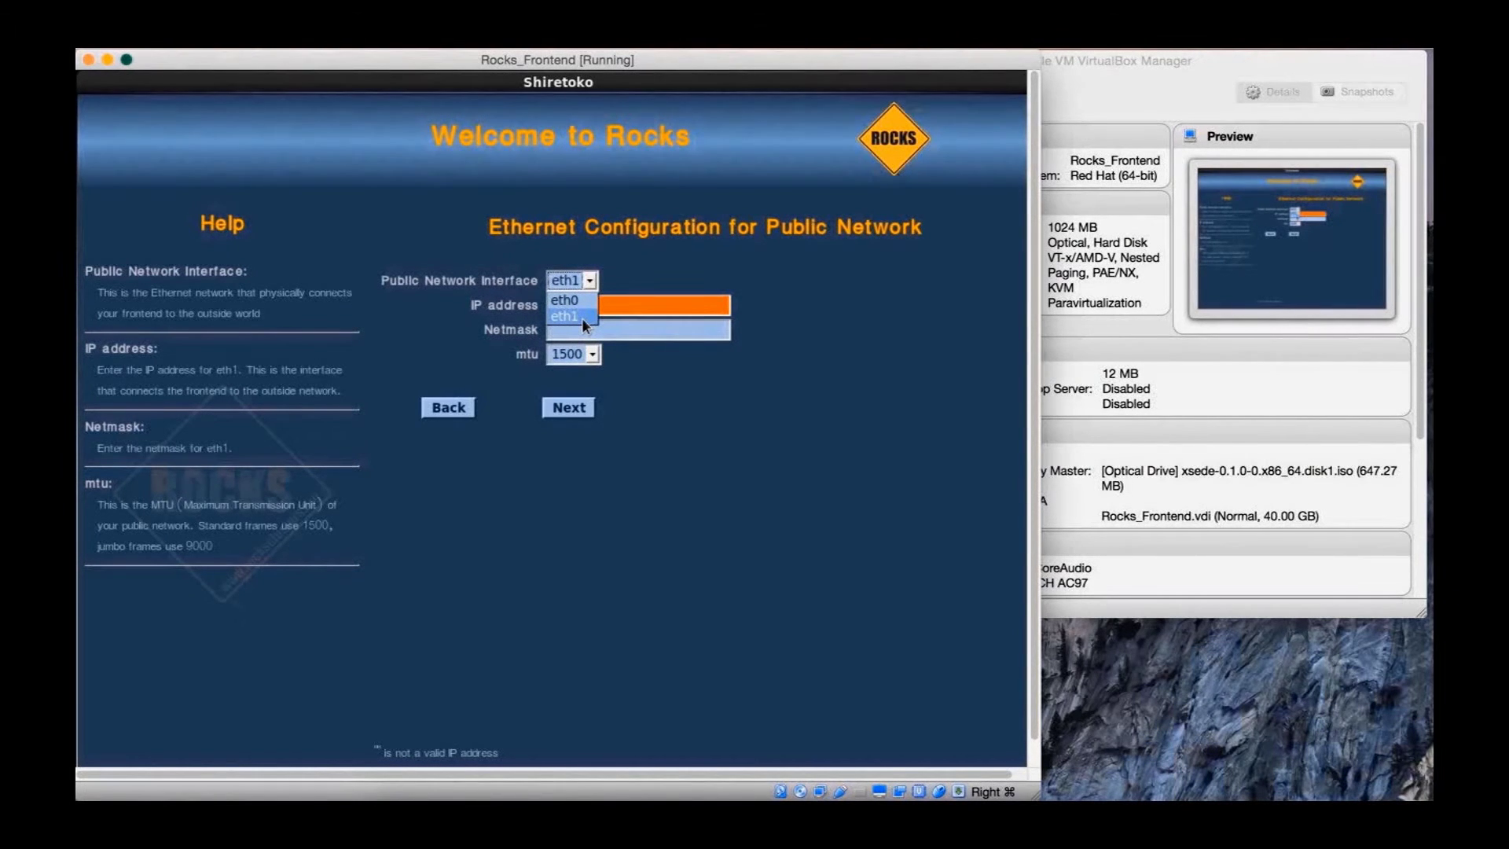
pyautogui.click(583, 318)
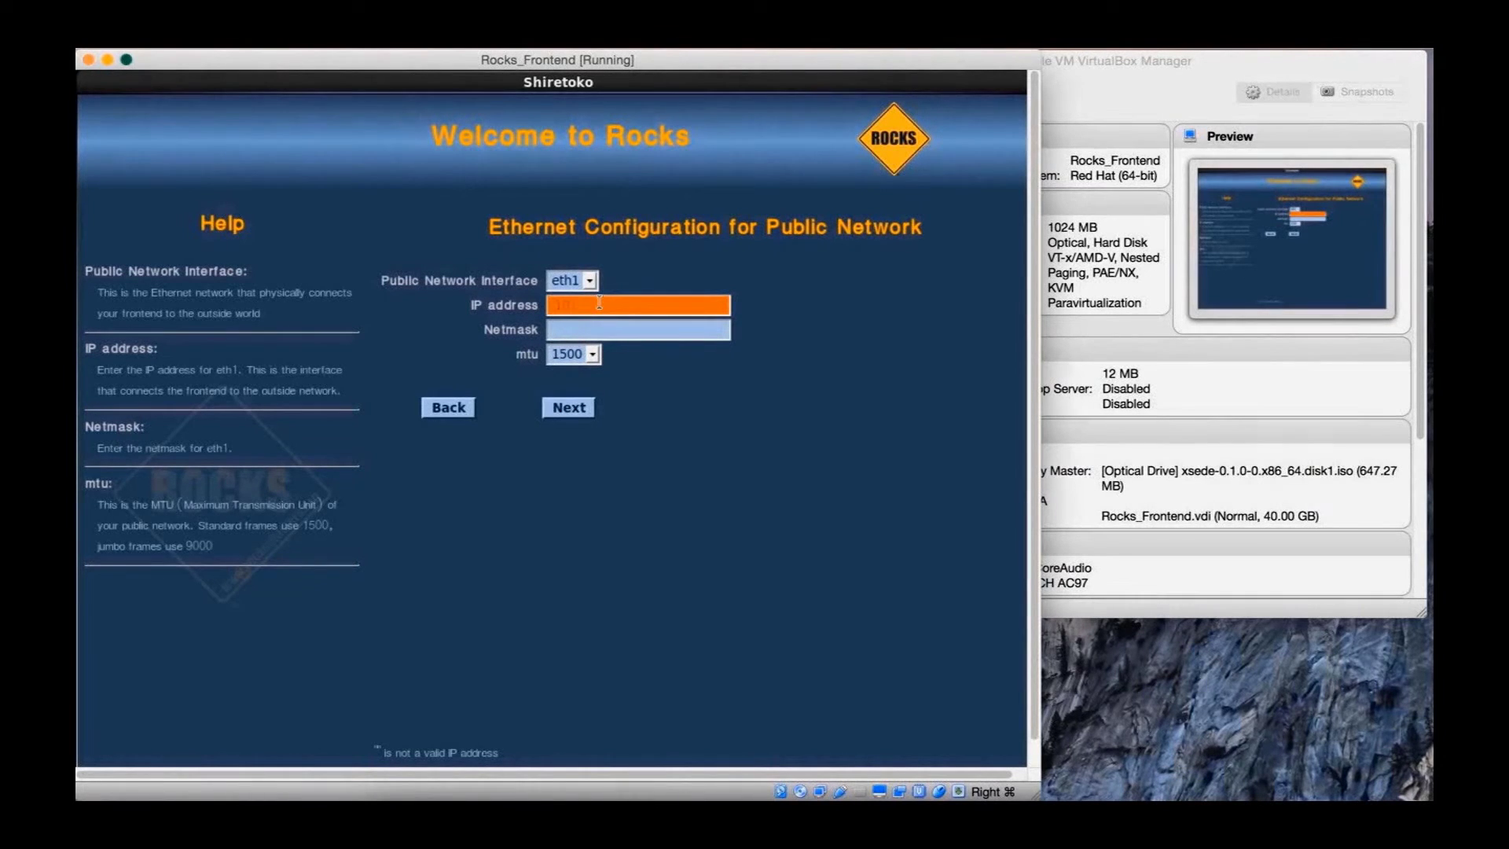
pyautogui.write('10.0.3.15')
pyautogui.press('Tab')
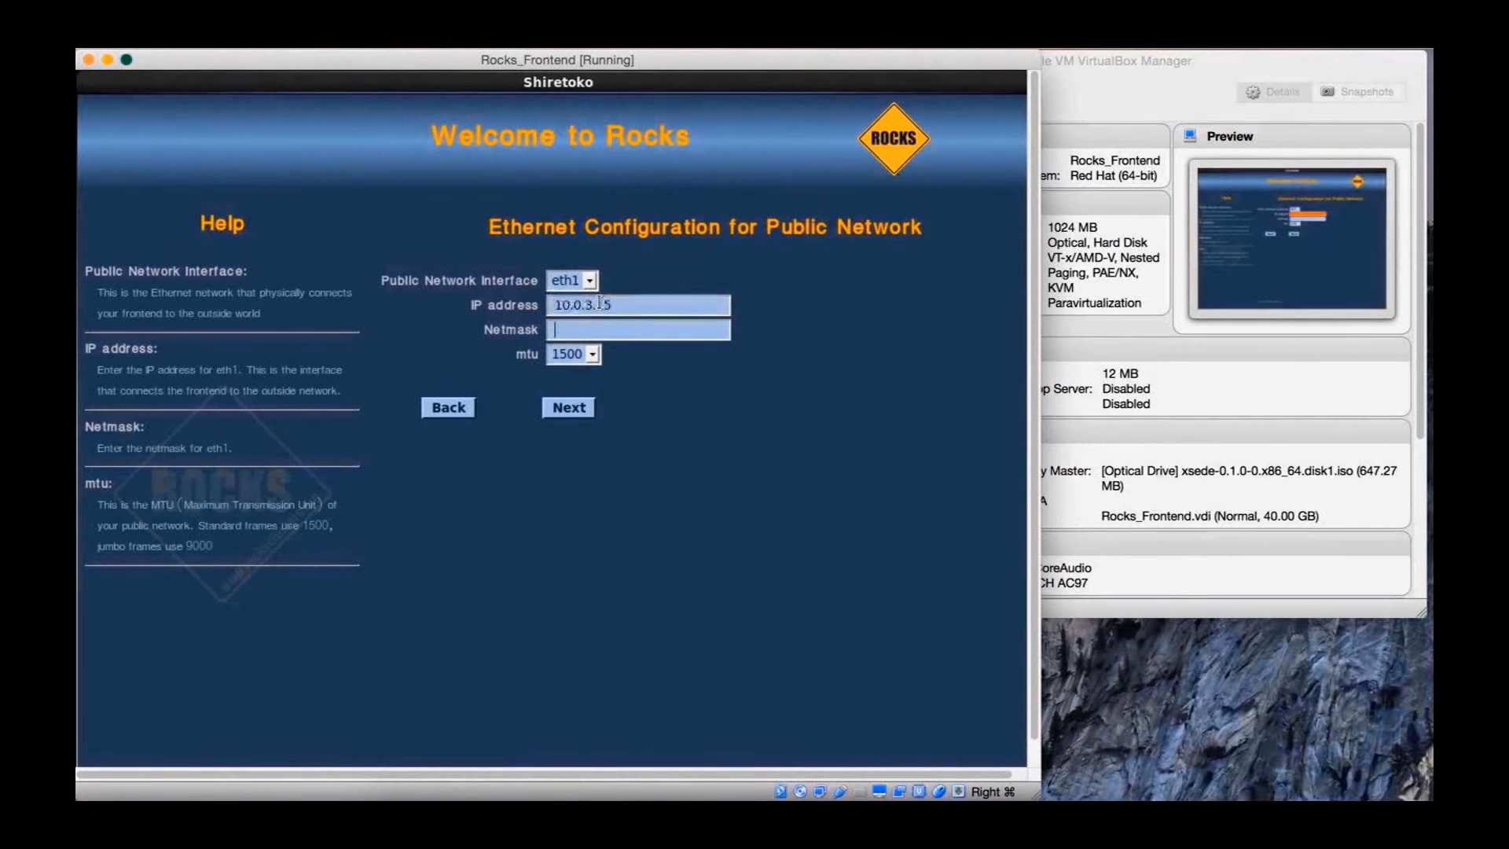
pyautogui.write('255.255.255.0')
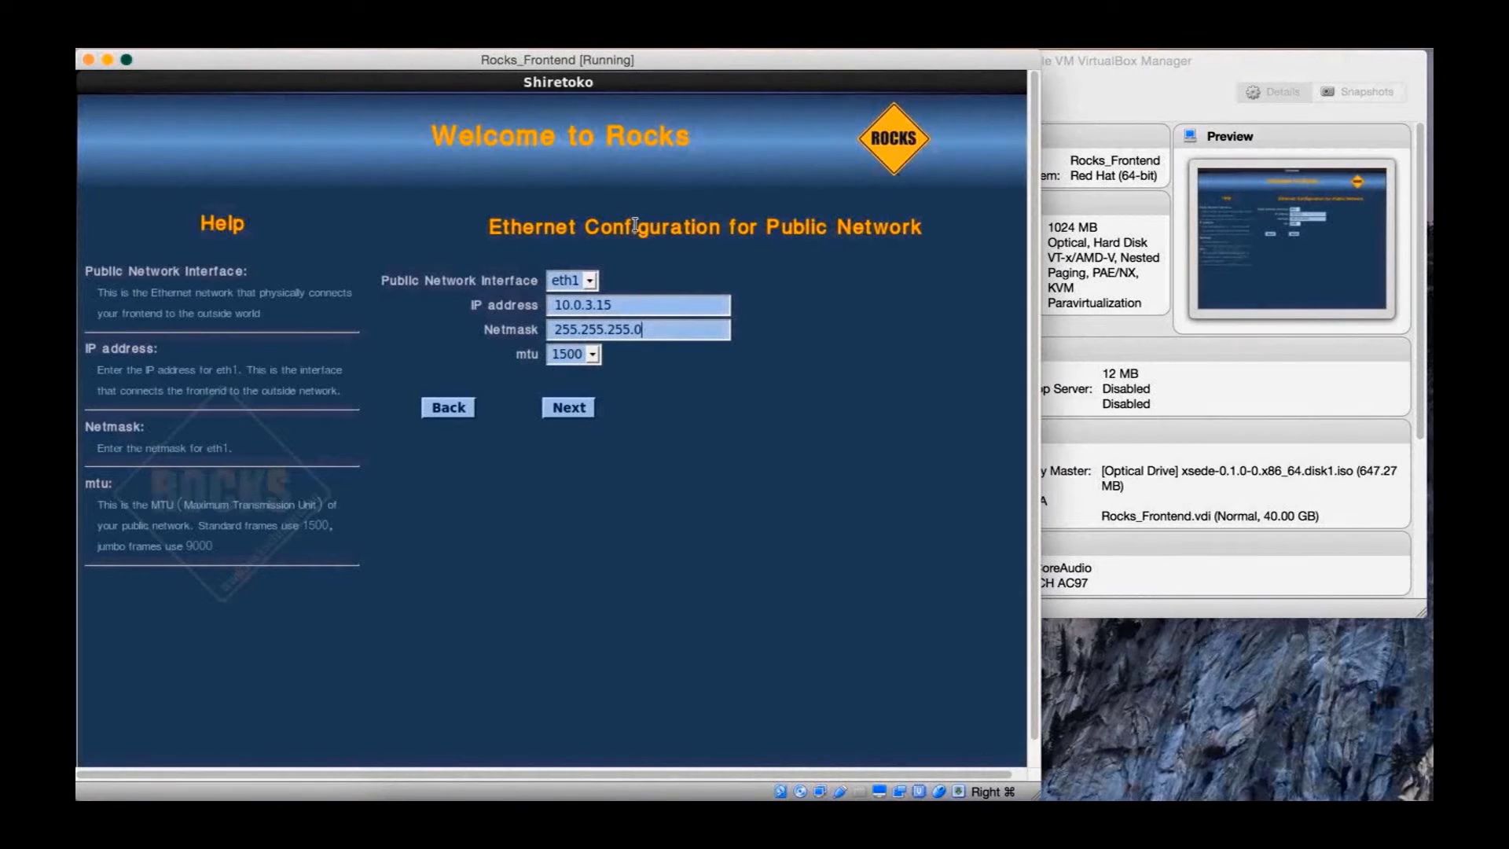
pyautogui.click(586, 411)
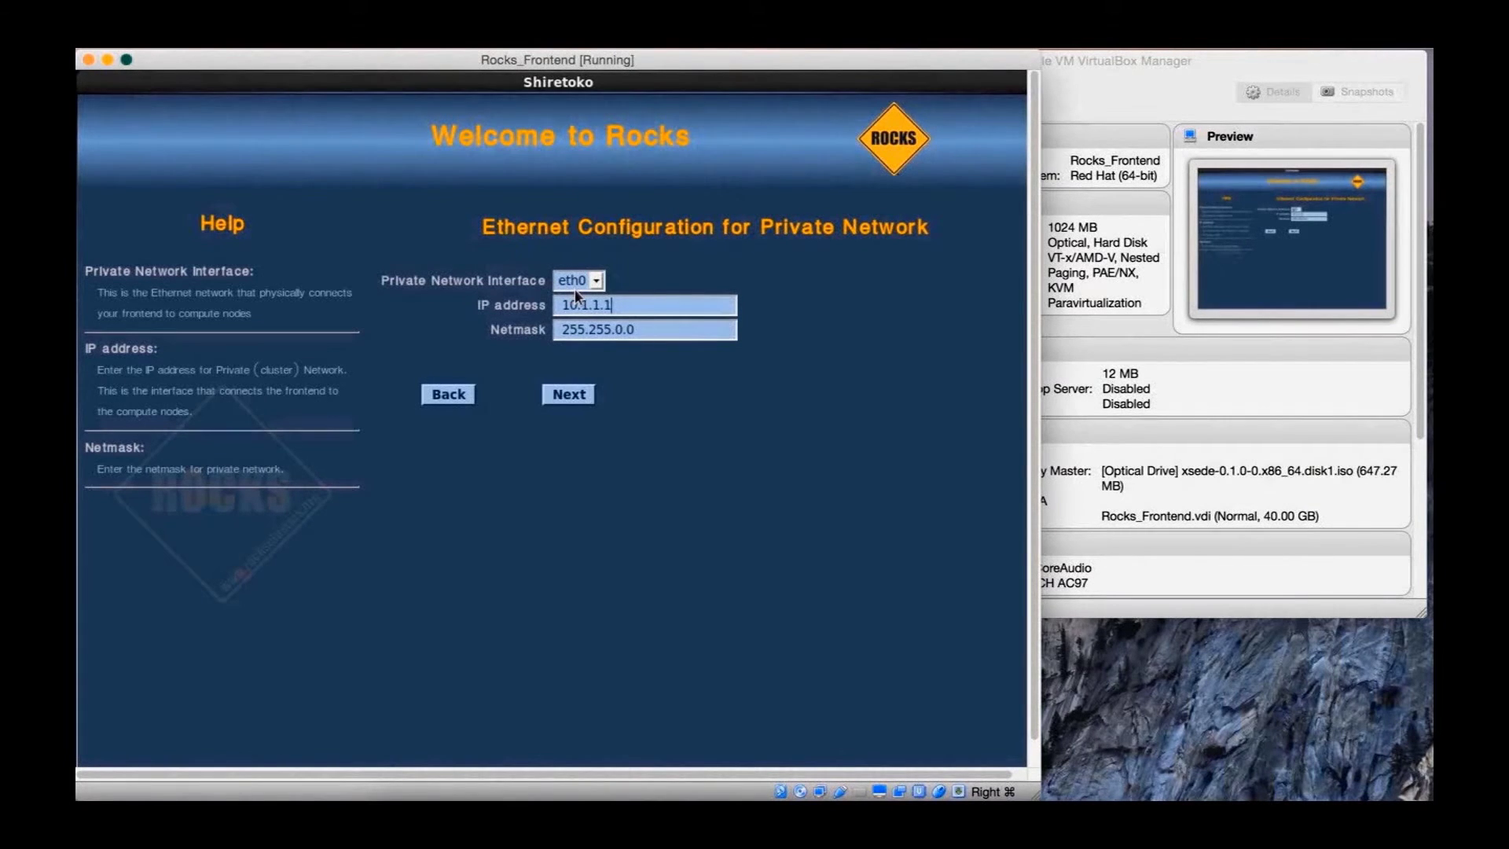
# Set gateway 10.0.3.2 and DNS server 10.0.3.3
pyautogui.click(581, 405)
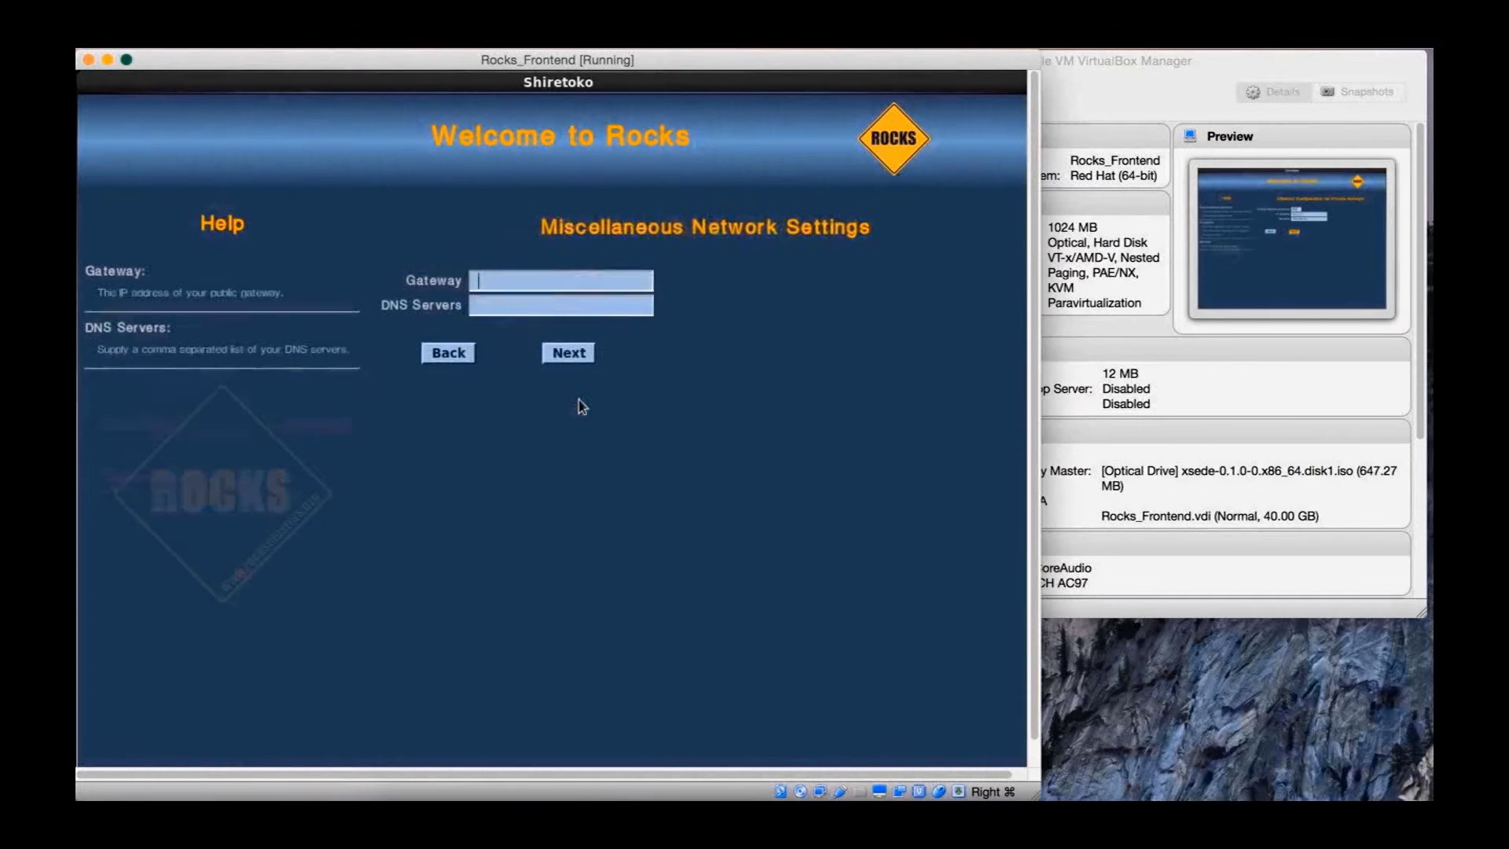
pyautogui.write('10.0.3.2')
pyautogui.press('Tab')
pyautogui.write('10.0.3.3')
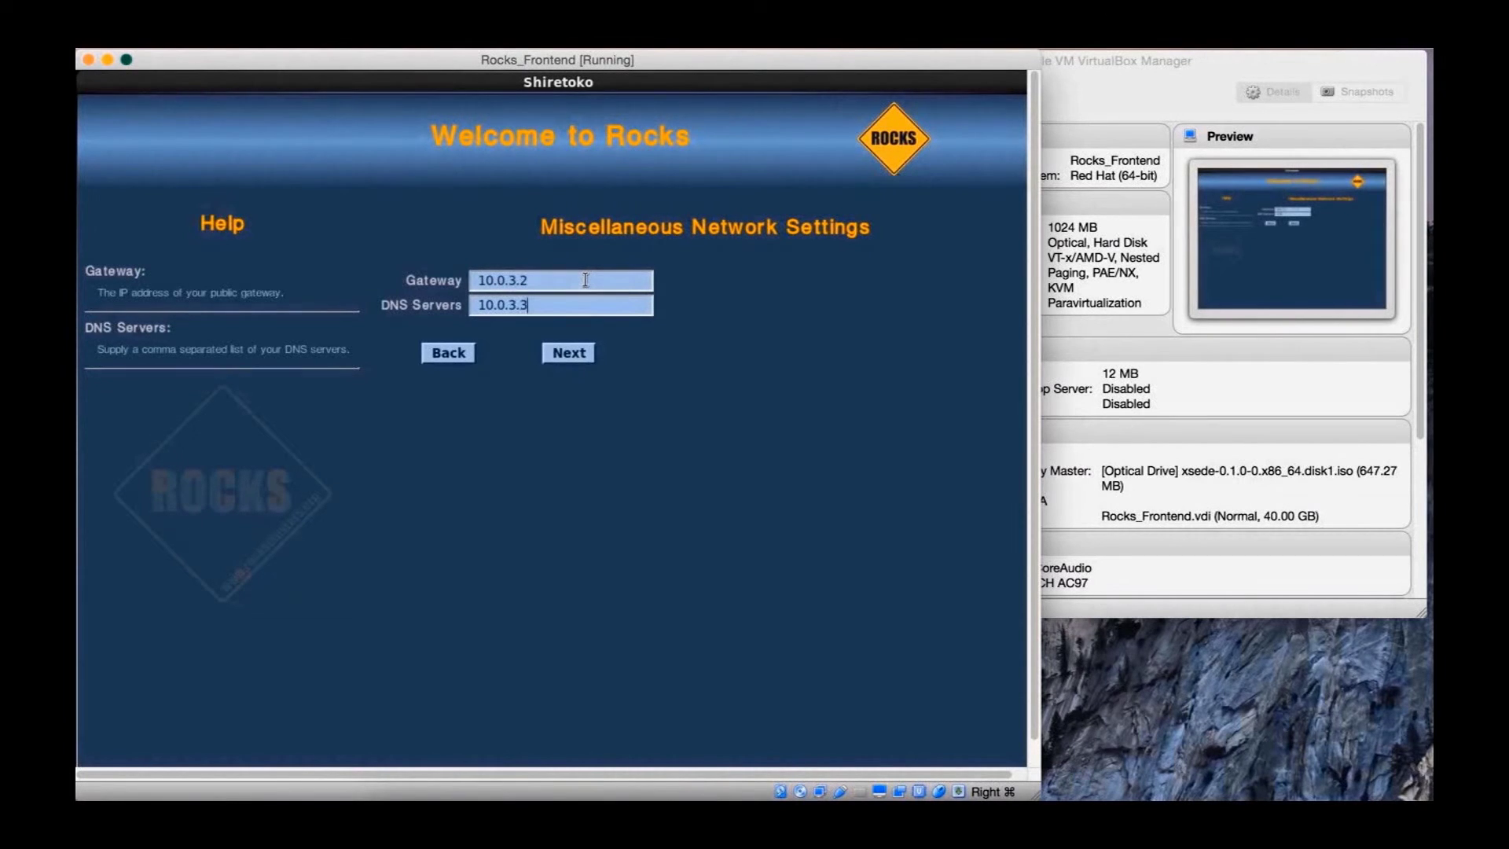
pyautogui.click(571, 355)
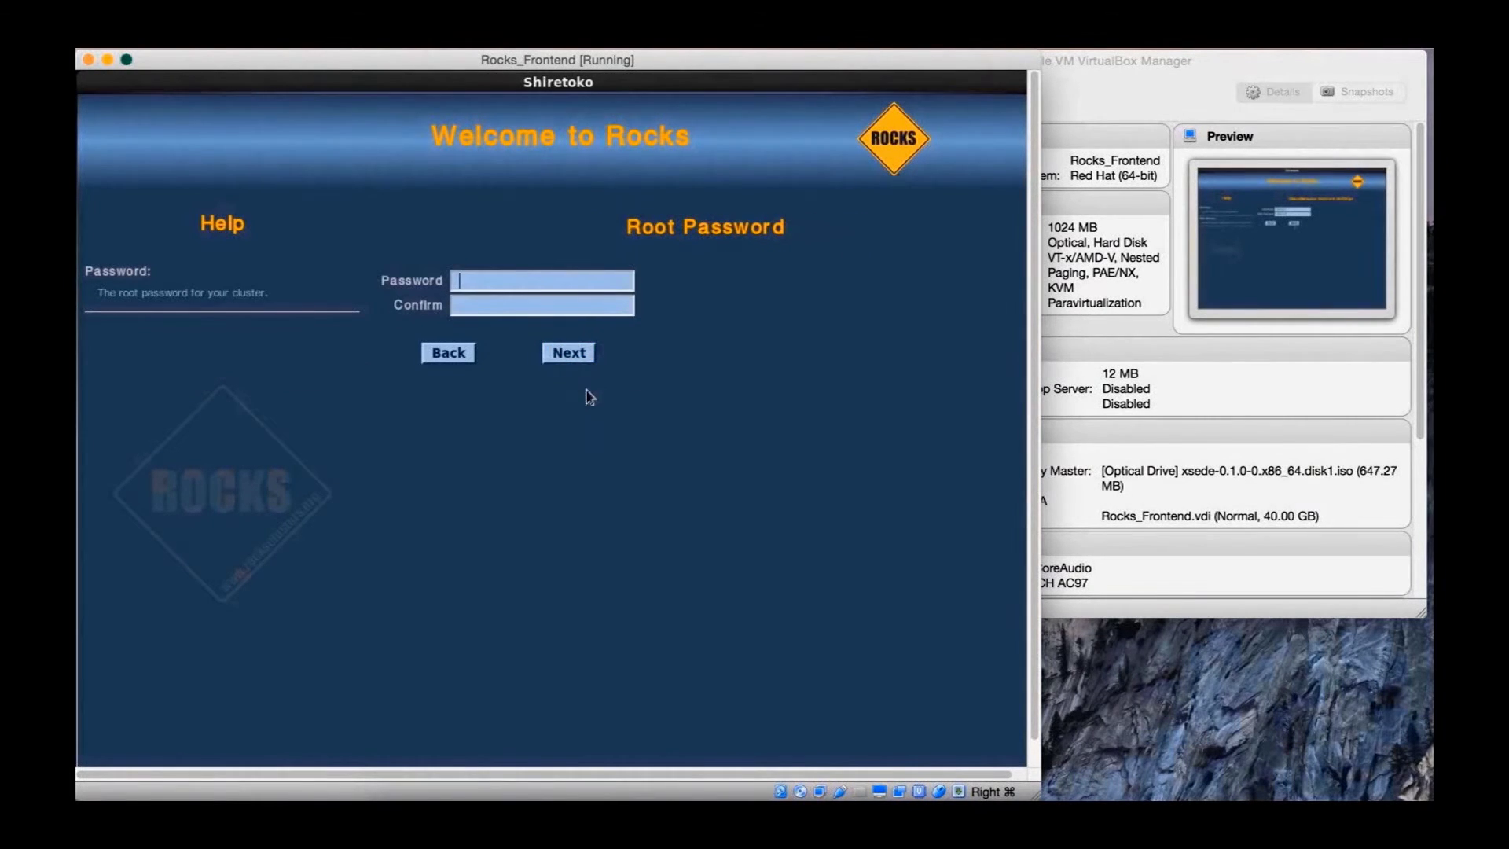
# Enter and confirm the root password
pyautogui.write('abc')
pyautogui.press('BackSpace')
pyautogui.press('BackSpace')
pyautogui.press('BackSpace')
pyautogui.write('abcdef')
pyautogui.press('Tab')
pyautogui.write('abcdef')
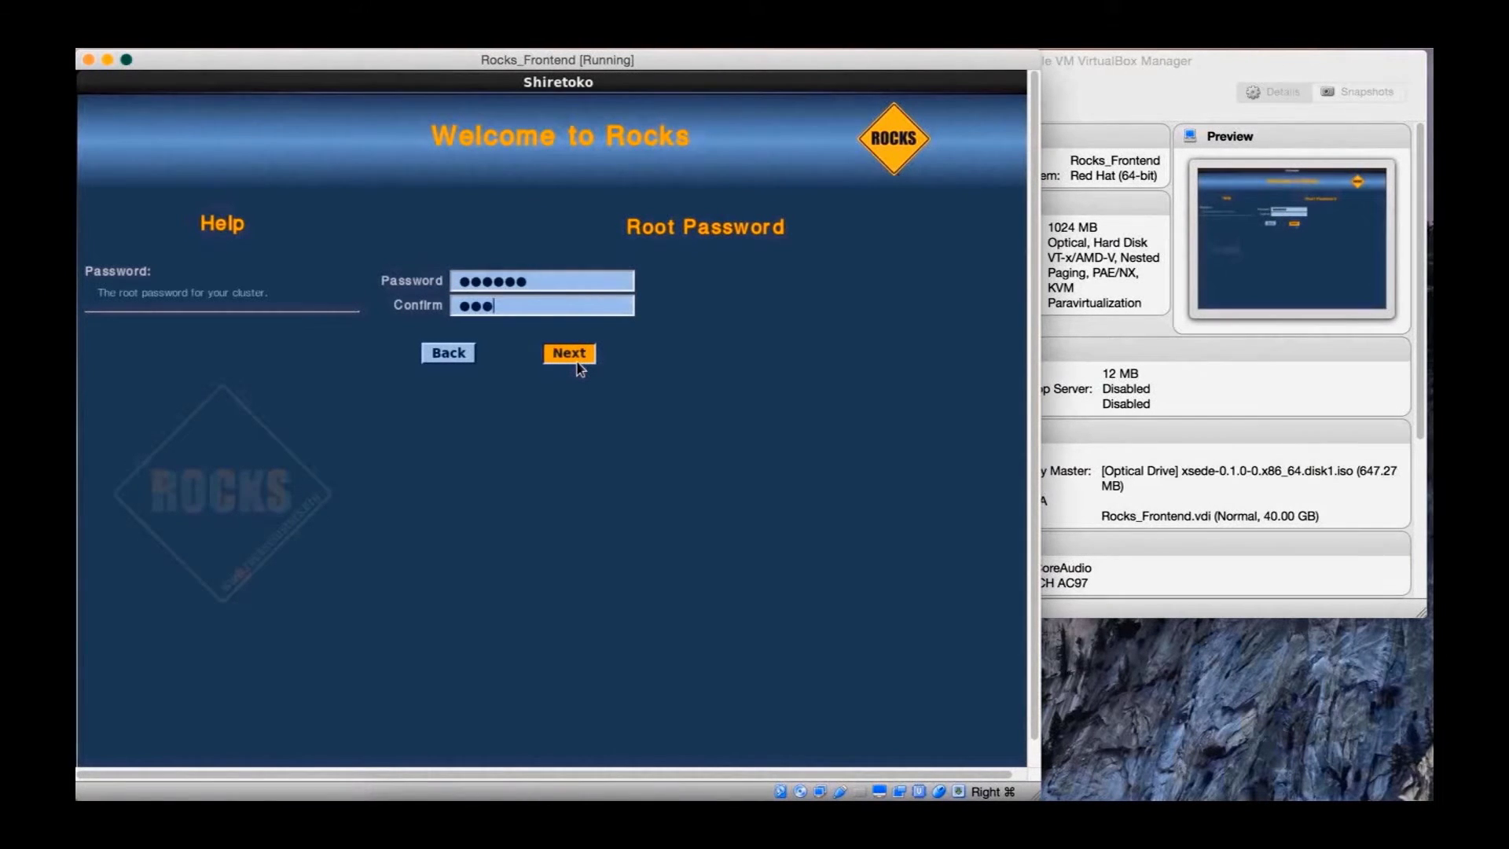
pyautogui.click(577, 363)
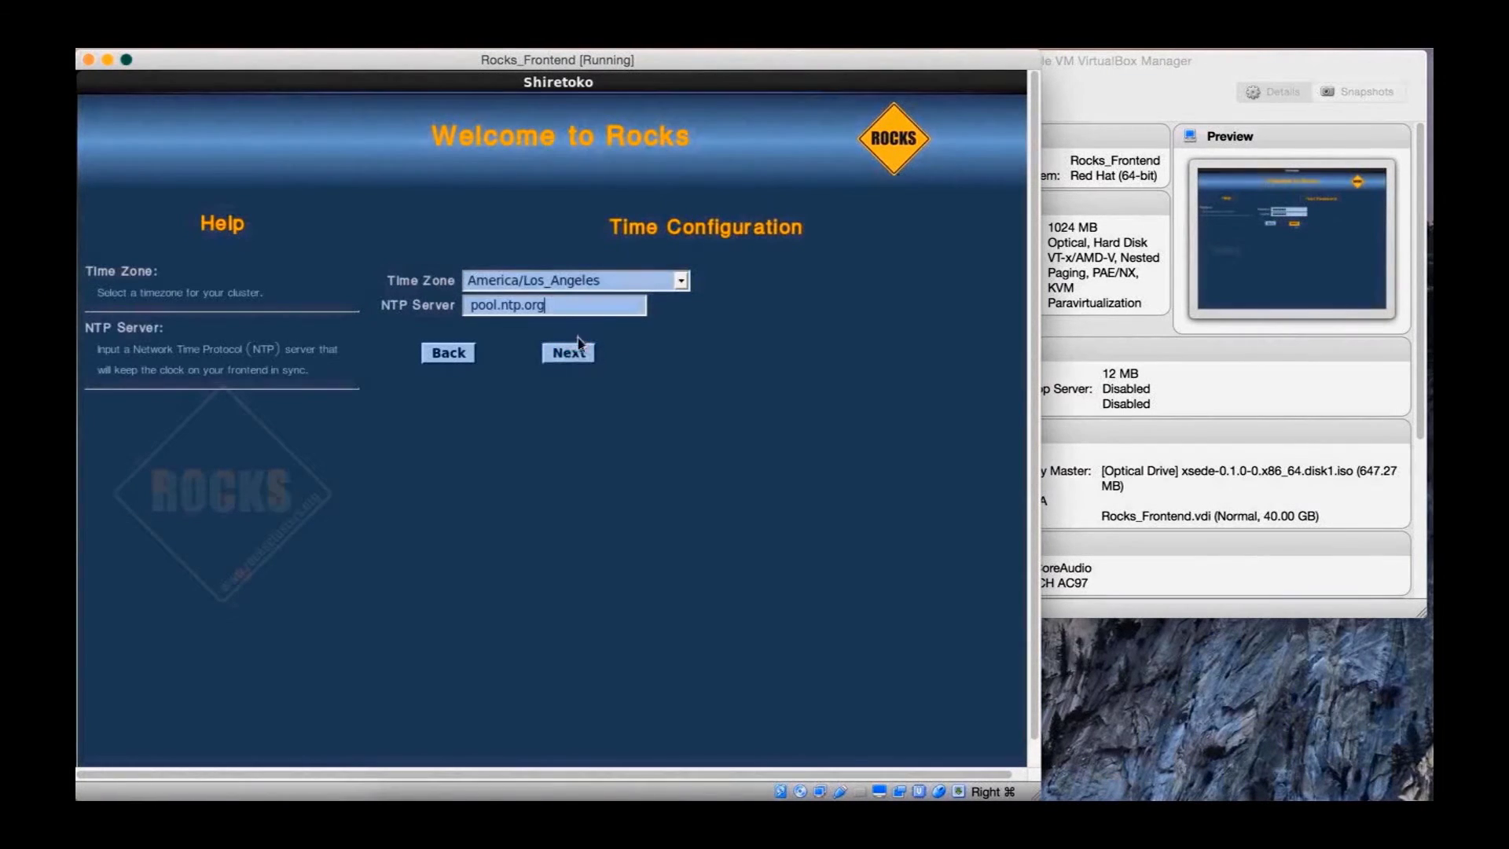
# Set the time zone to America/Chicago and choose Auto Partitioning
pyautogui.click(658, 281)
pyautogui.scroll(-10, 621, 362)
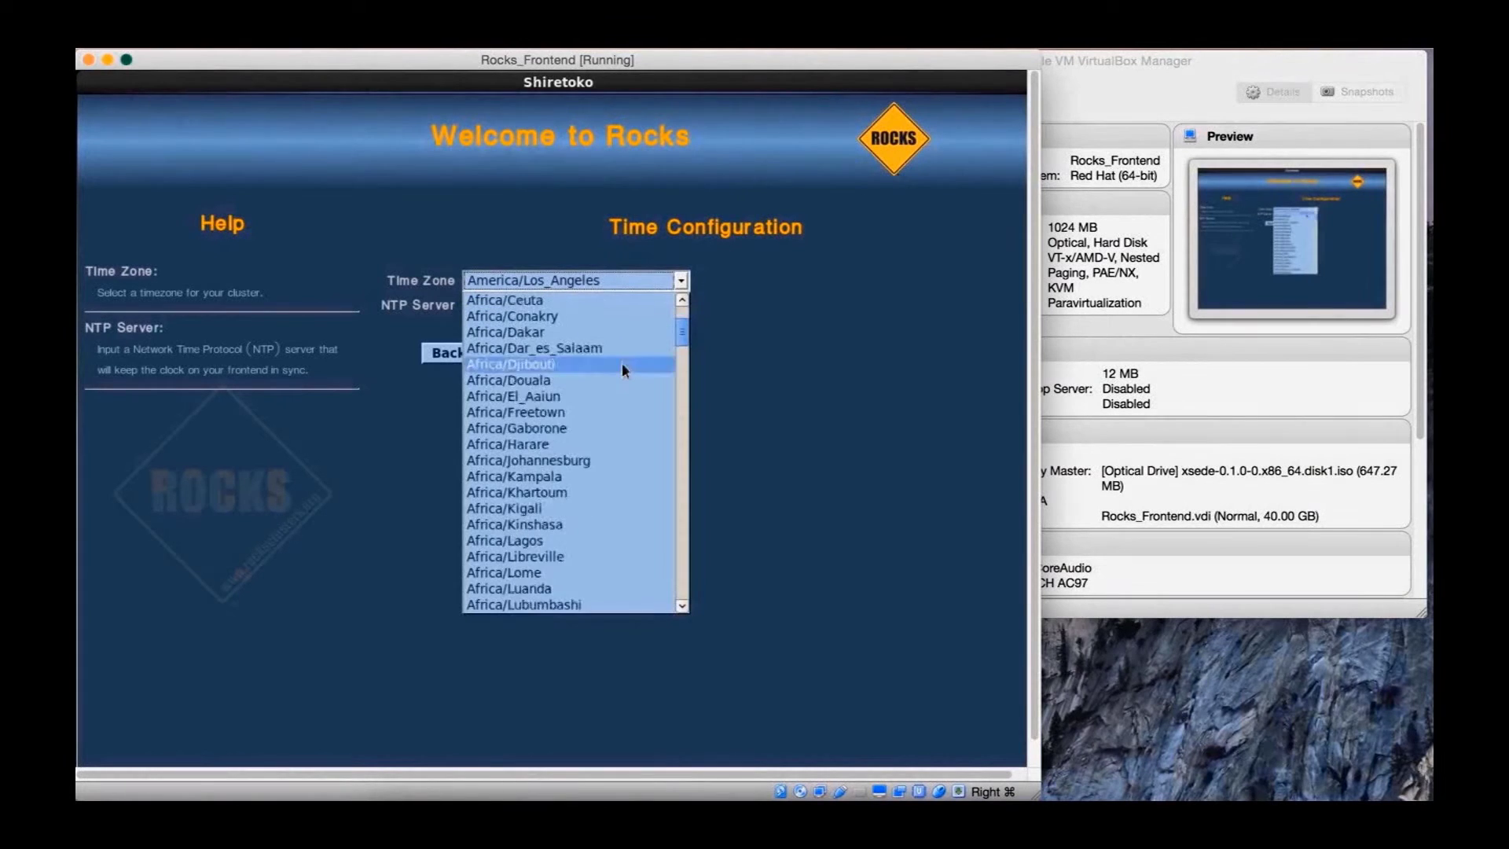
pyautogui.scroll(5, 620, 363)
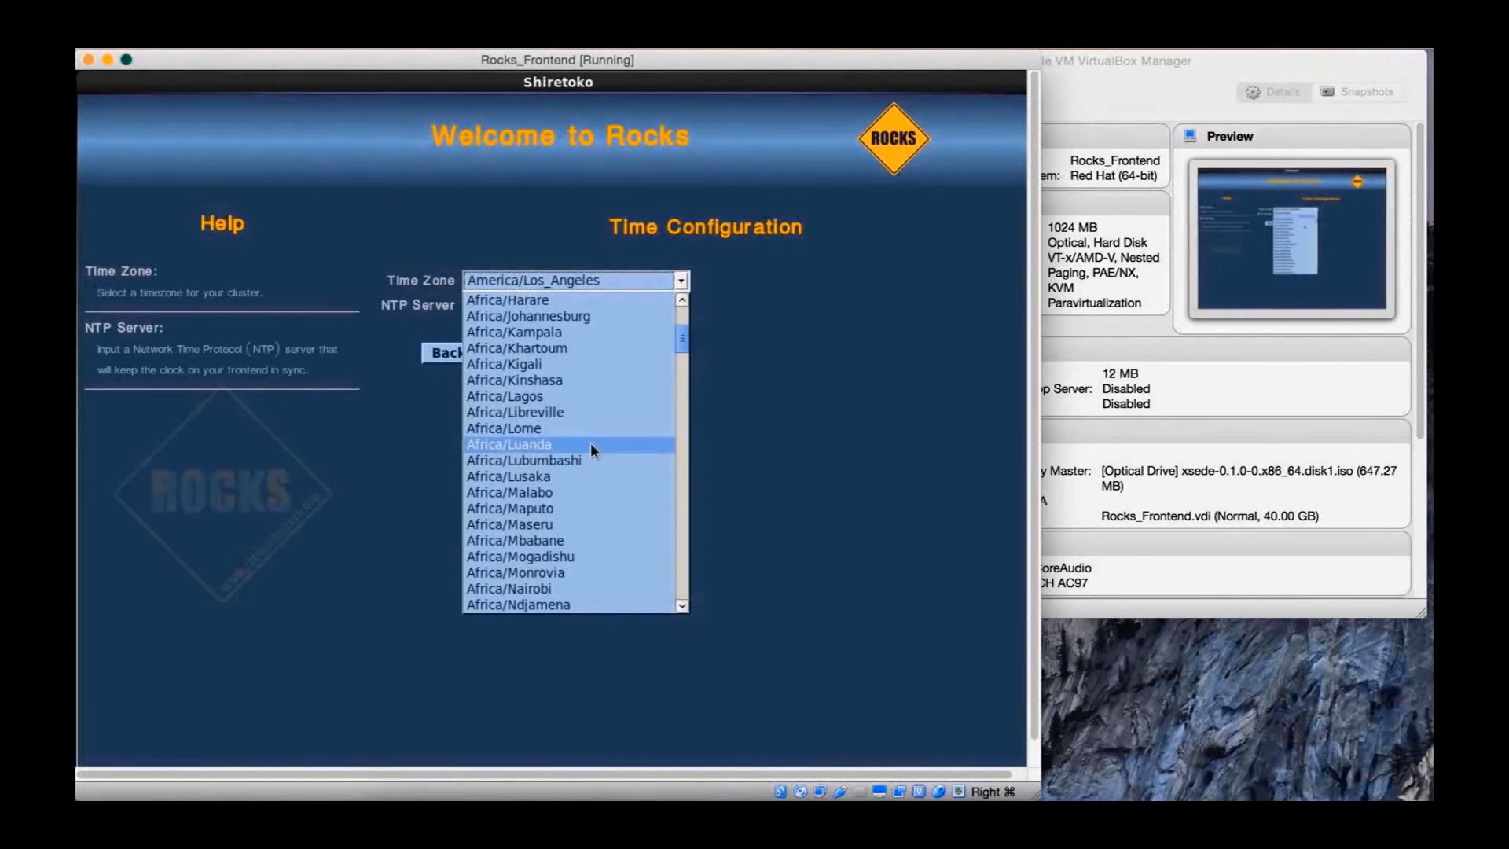
pyautogui.scroll(2, 591, 425)
pyautogui.scroll(3, 590, 373)
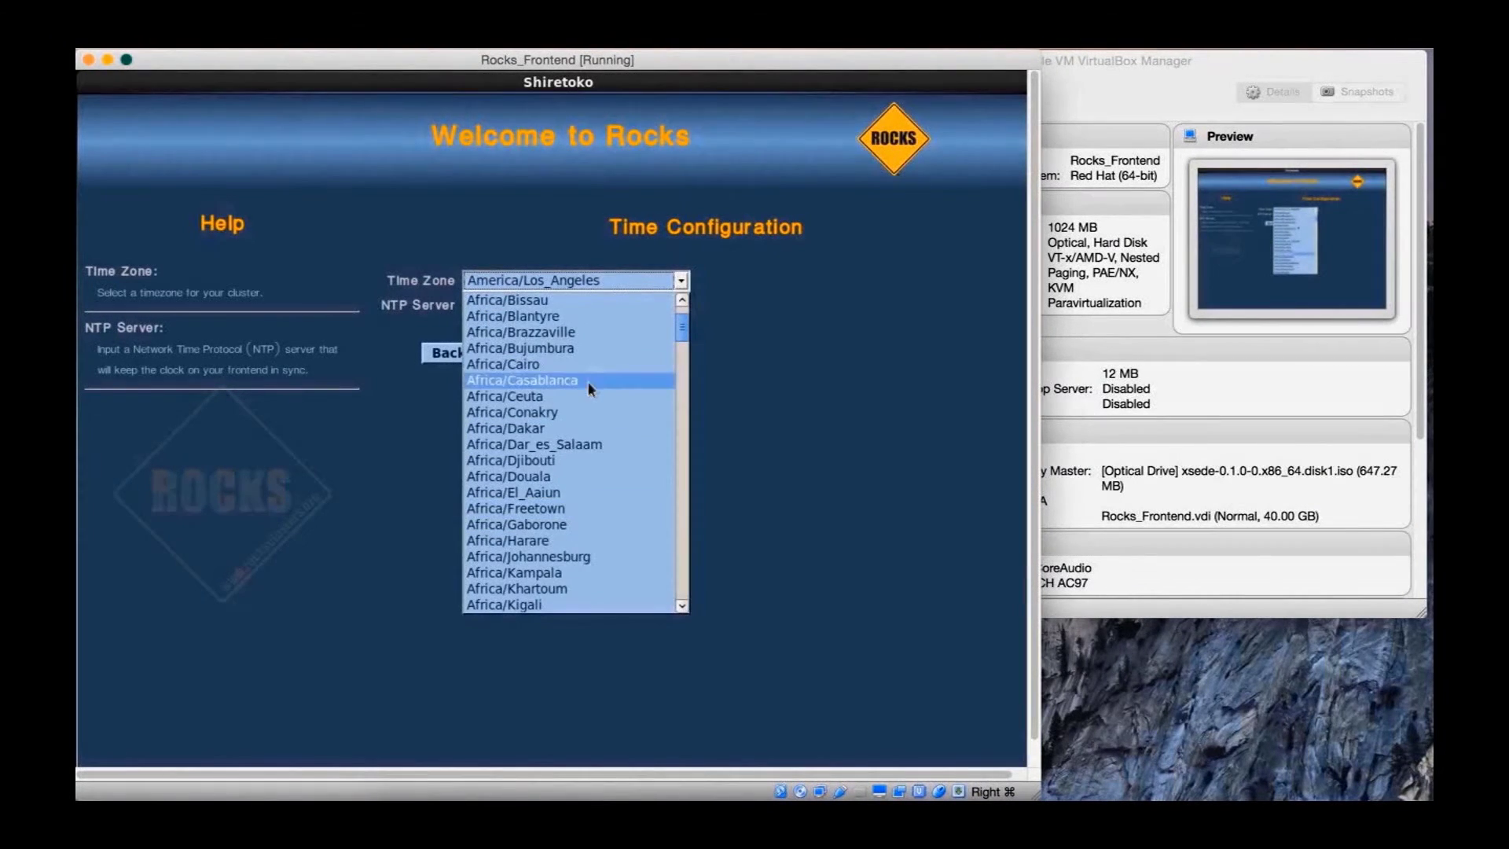
pyautogui.scroll(-19, 590, 400)
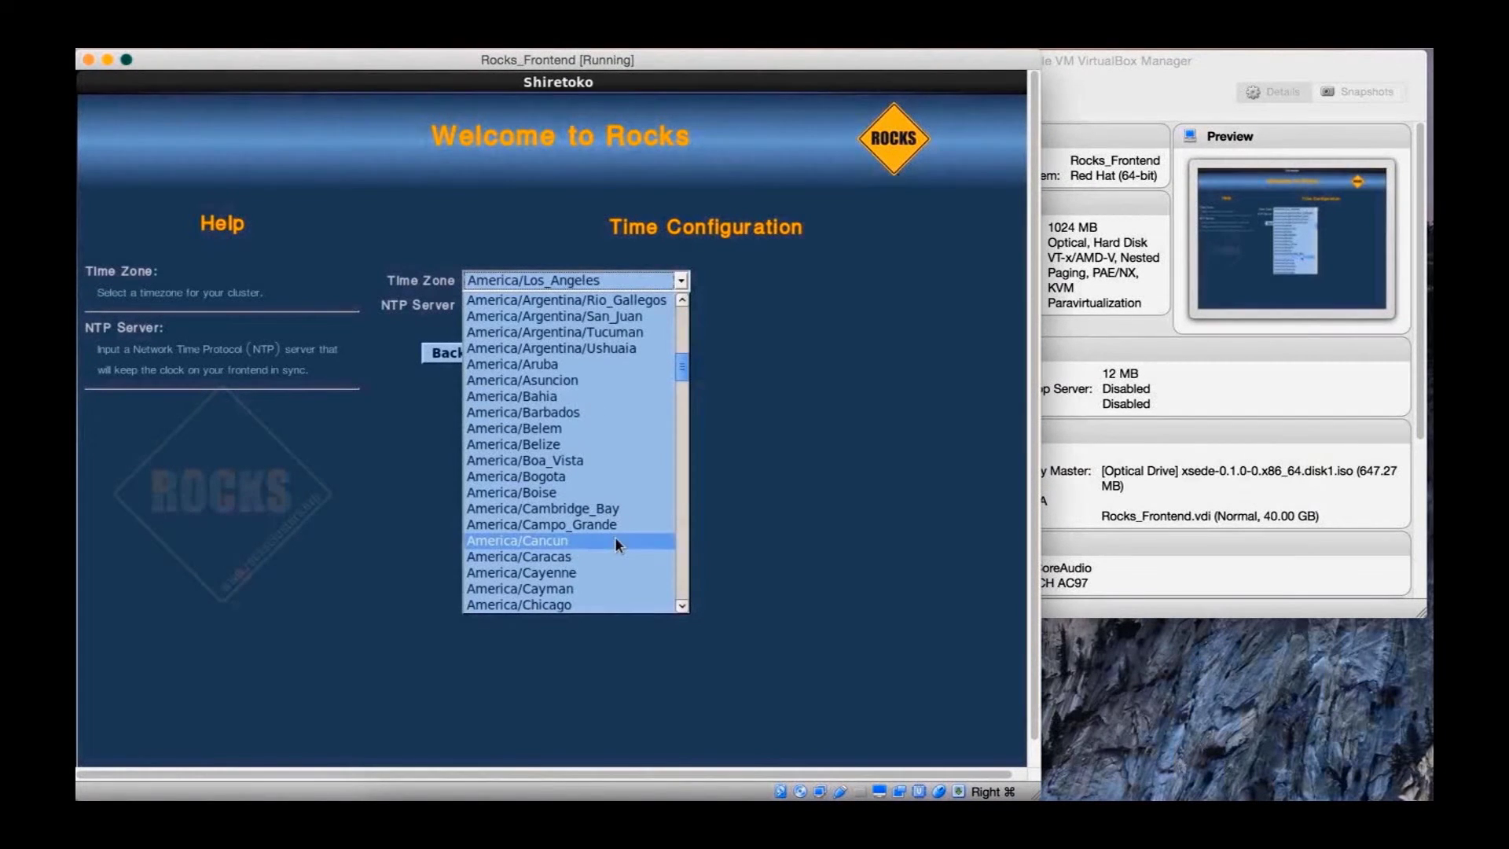
pyautogui.scroll(-5, 615, 536)
pyautogui.click(638, 373)
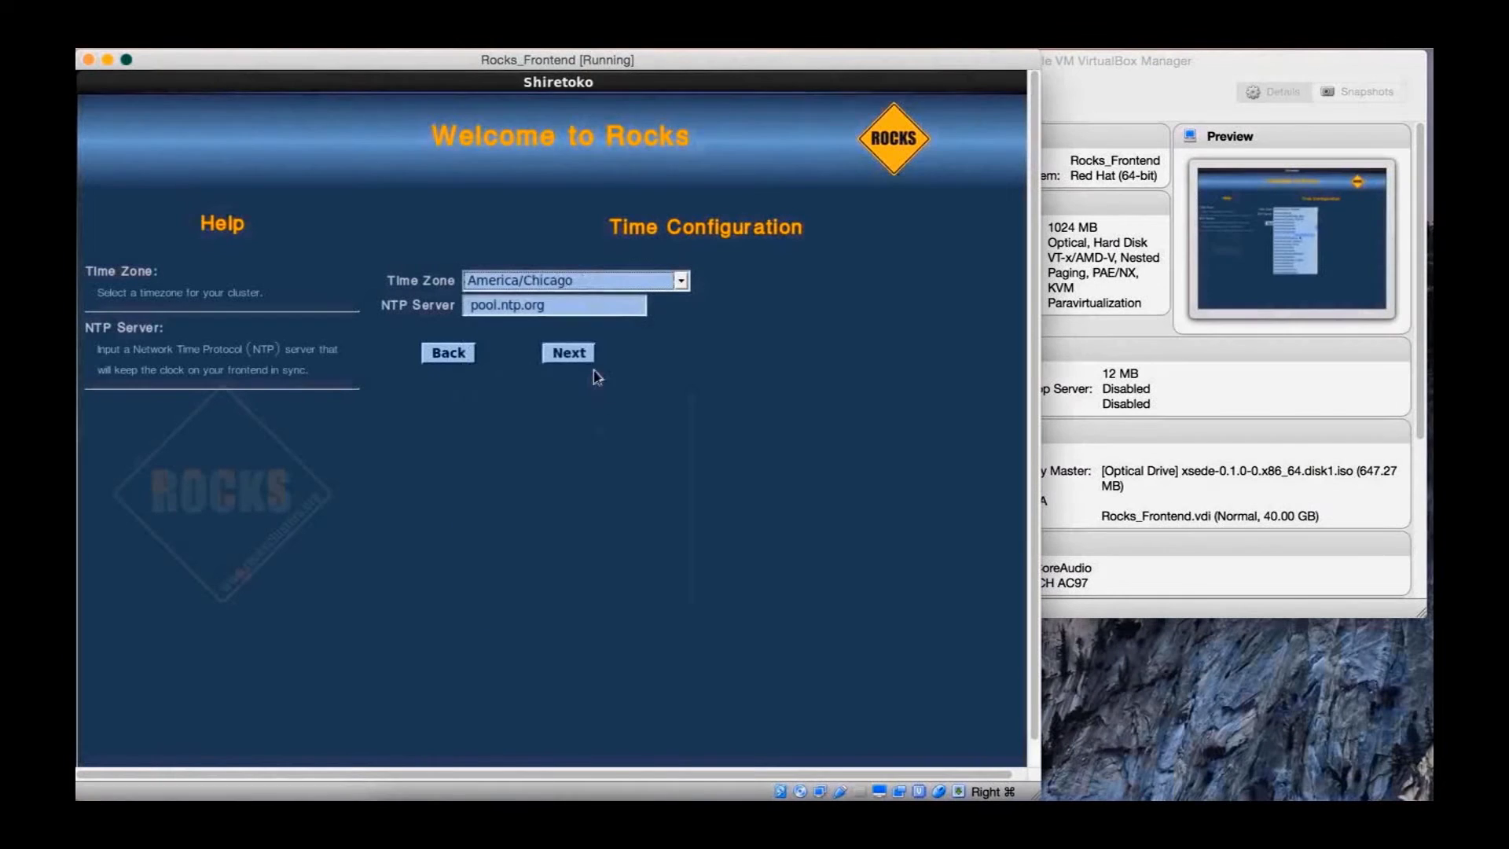
pyautogui.click(587, 355)
pyautogui.click(521, 280)
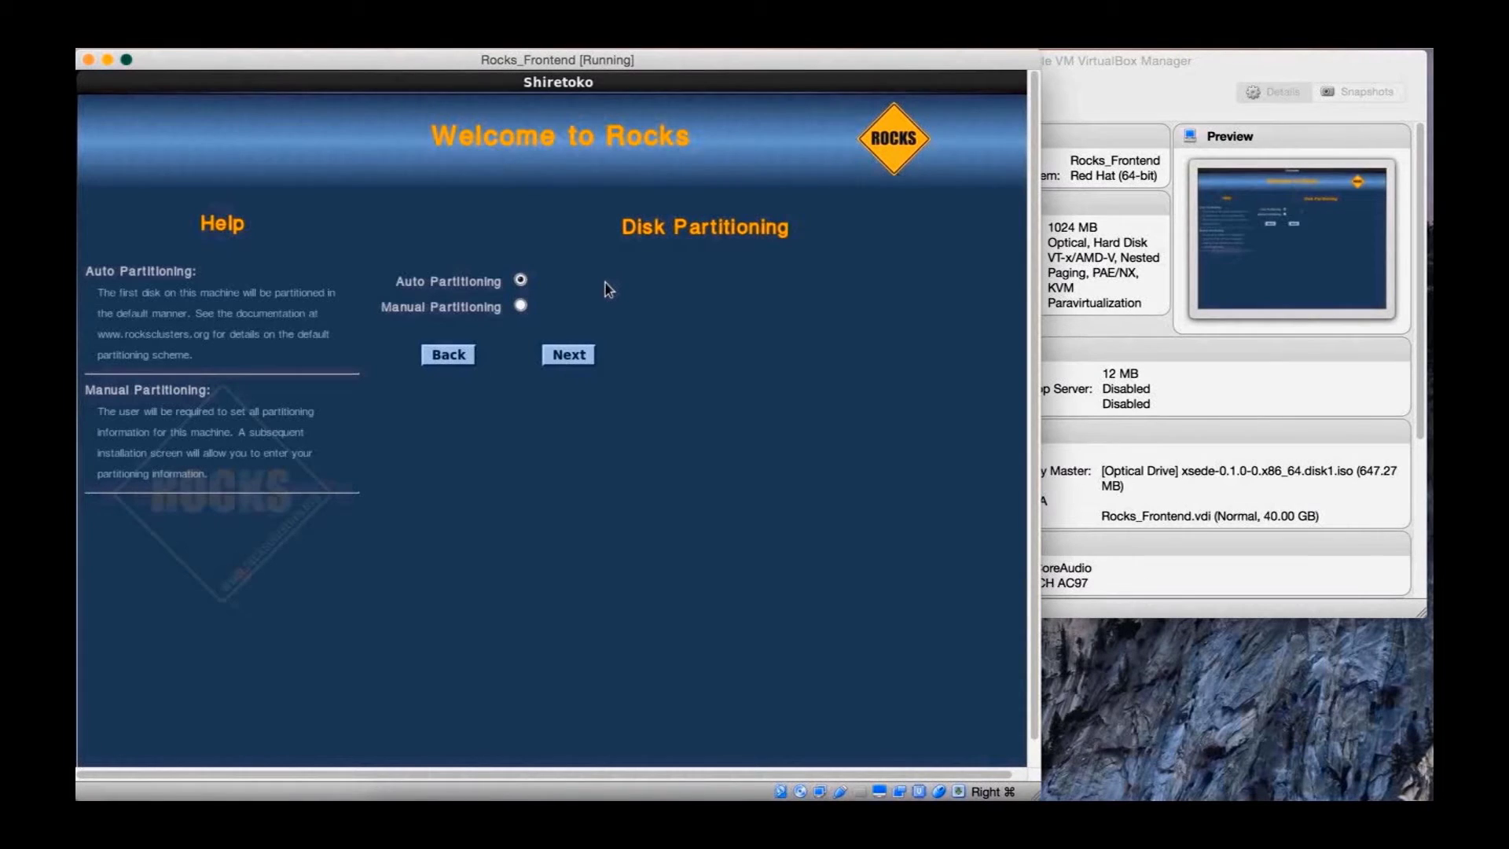
# Accept automatic partitioning and continue until the installer asks for roll Disk 1
pyautogui.click(561, 358)
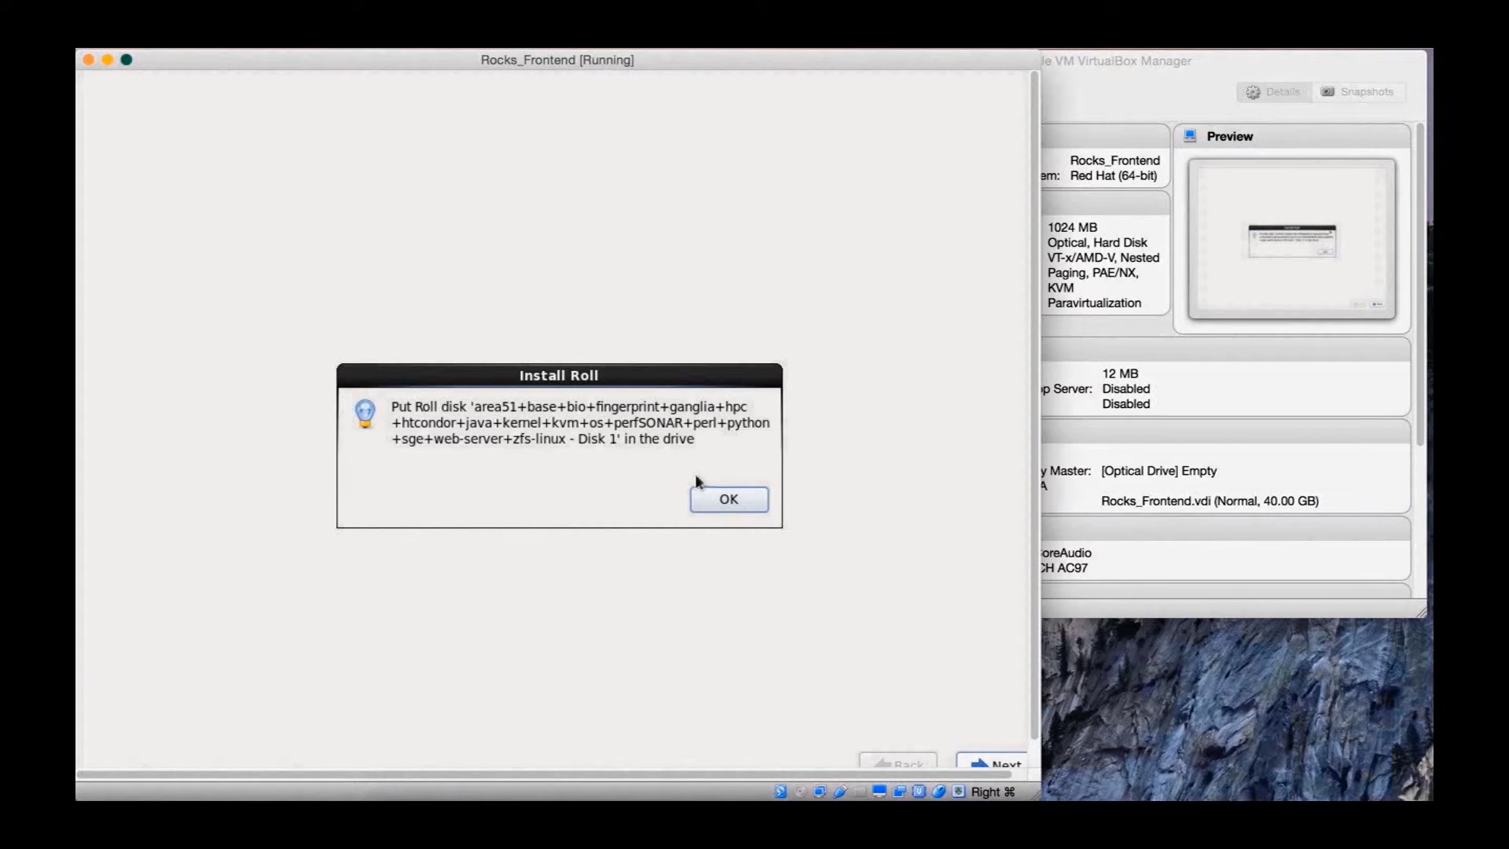
# Insert the base roll ISO into the VM's optical drive and confirm it in the installer
pyautogui.click(1171, 436)
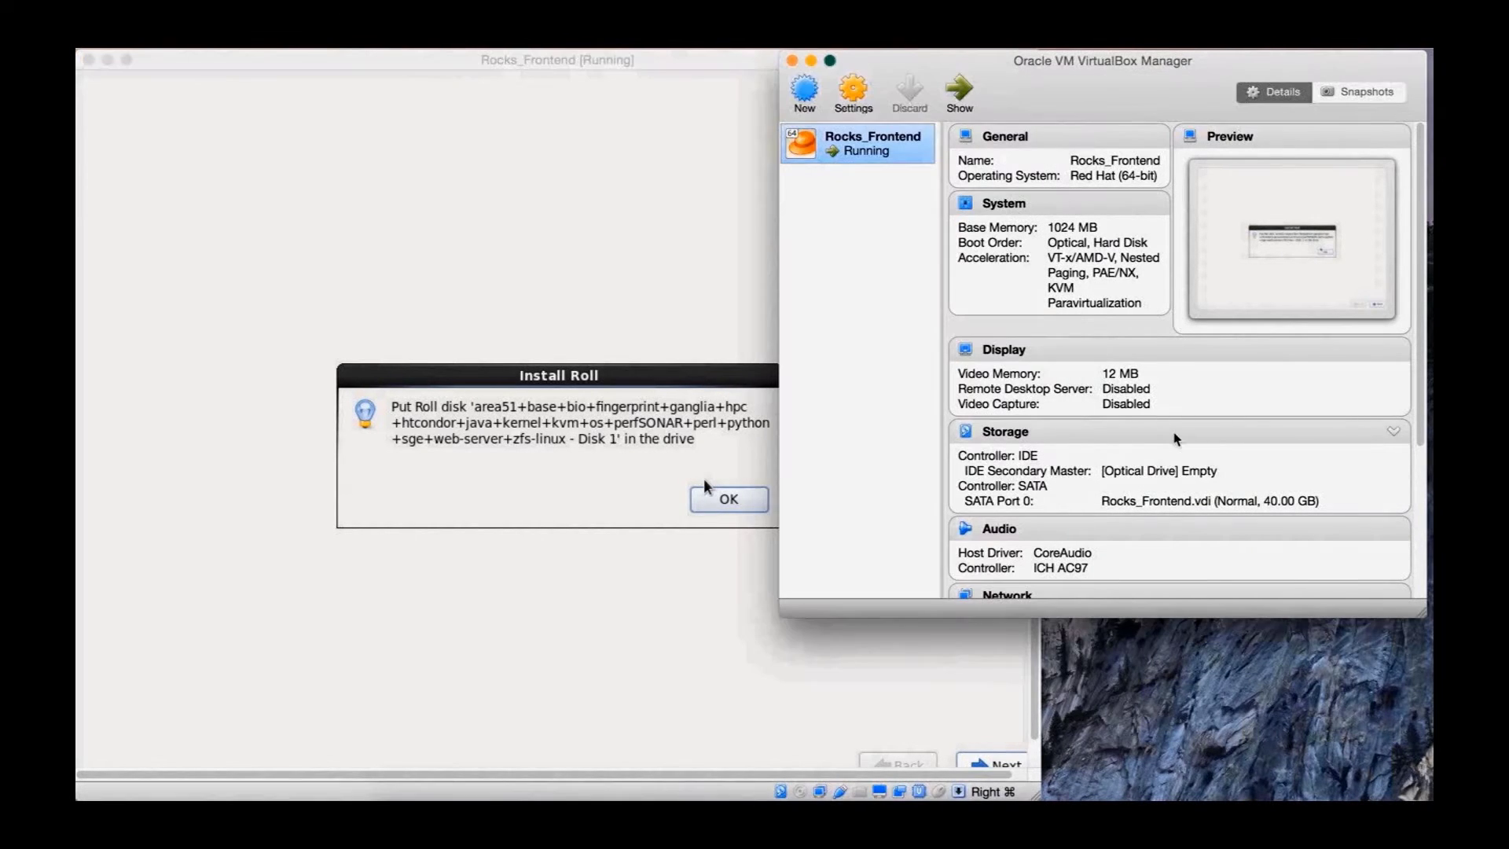
pyautogui.click(1183, 471)
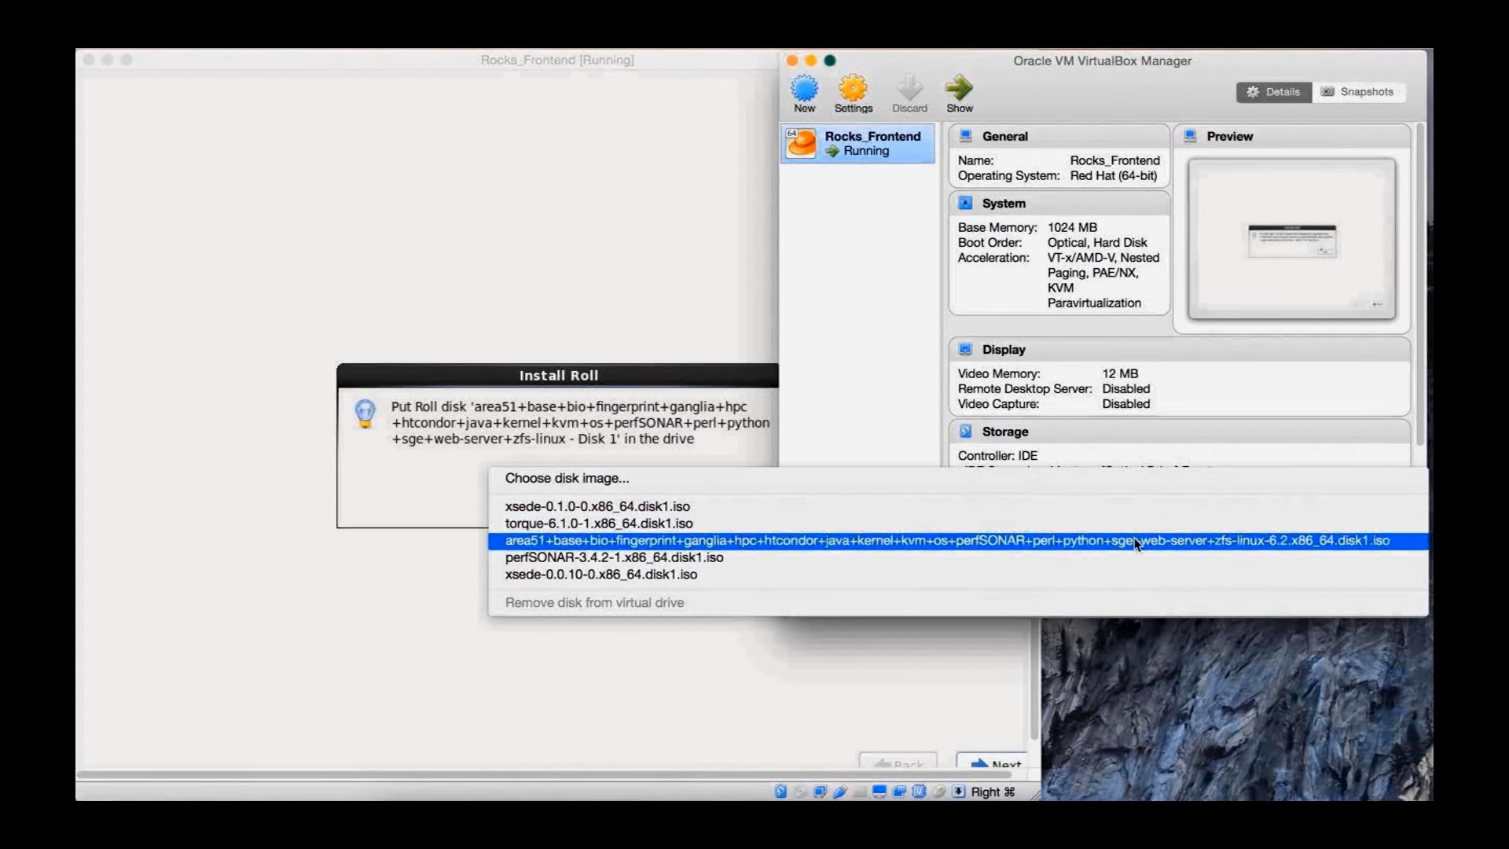
pyautogui.click(1136, 546)
pyautogui.click(704, 481)
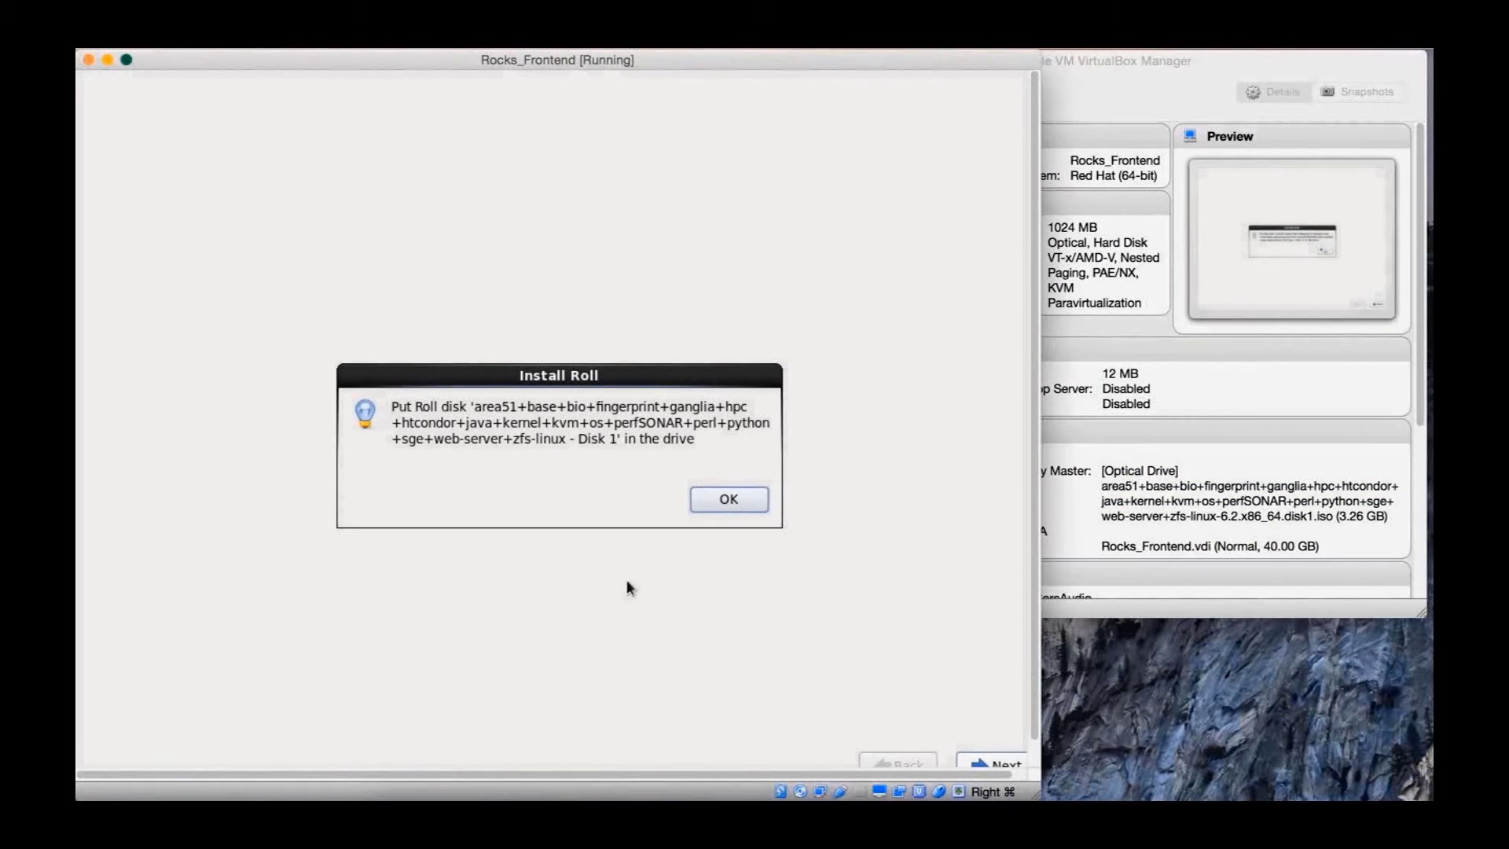
pyautogui.click(718, 503)
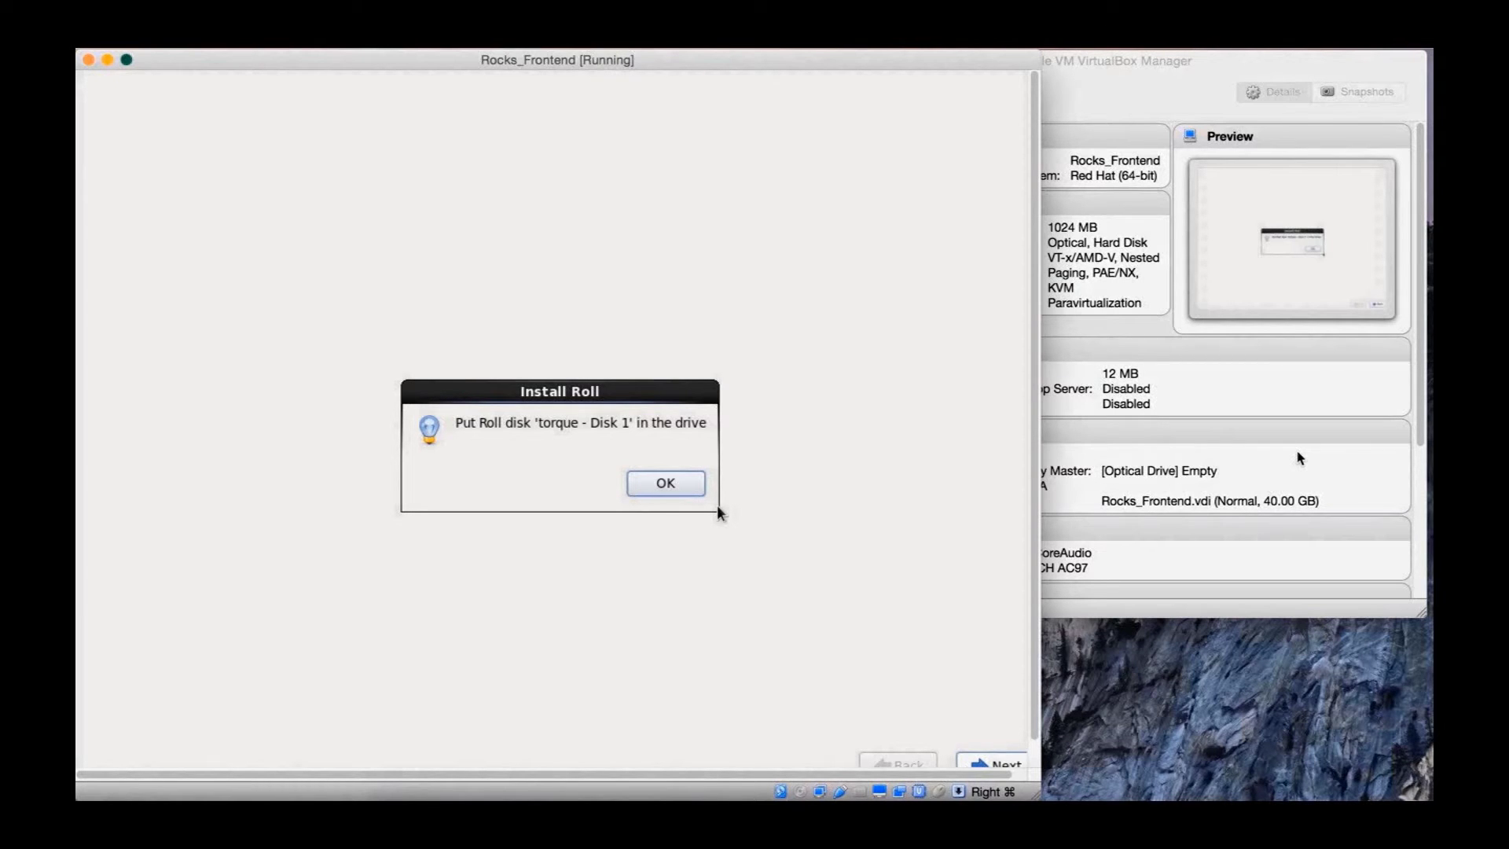
# Insert the torque roll ISO into the optical drive and confirm it in the installer
pyautogui.click(1300, 457)
pyautogui.click(1196, 472)
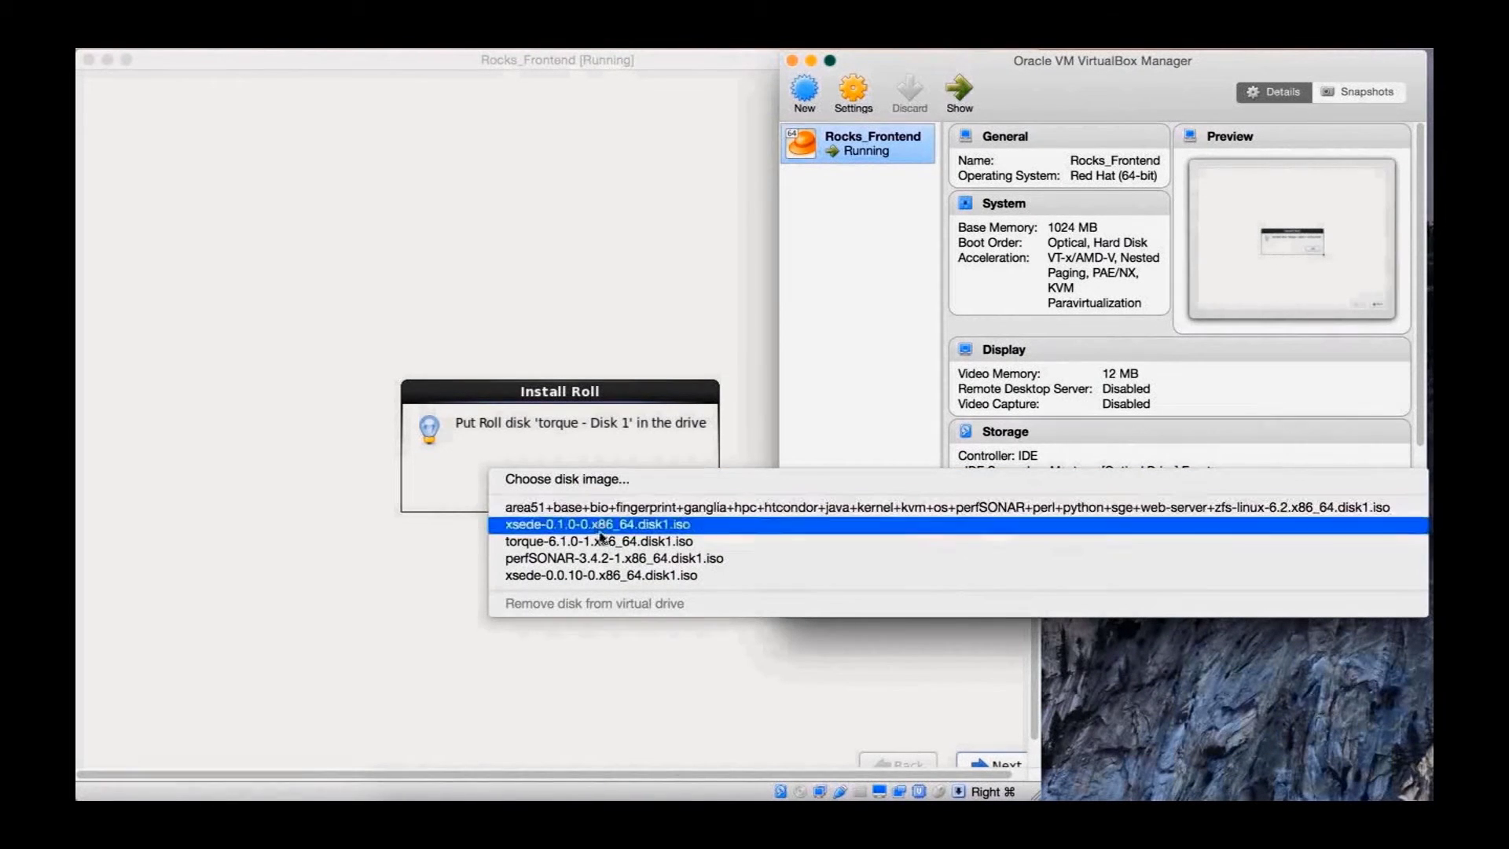
pyautogui.click(606, 542)
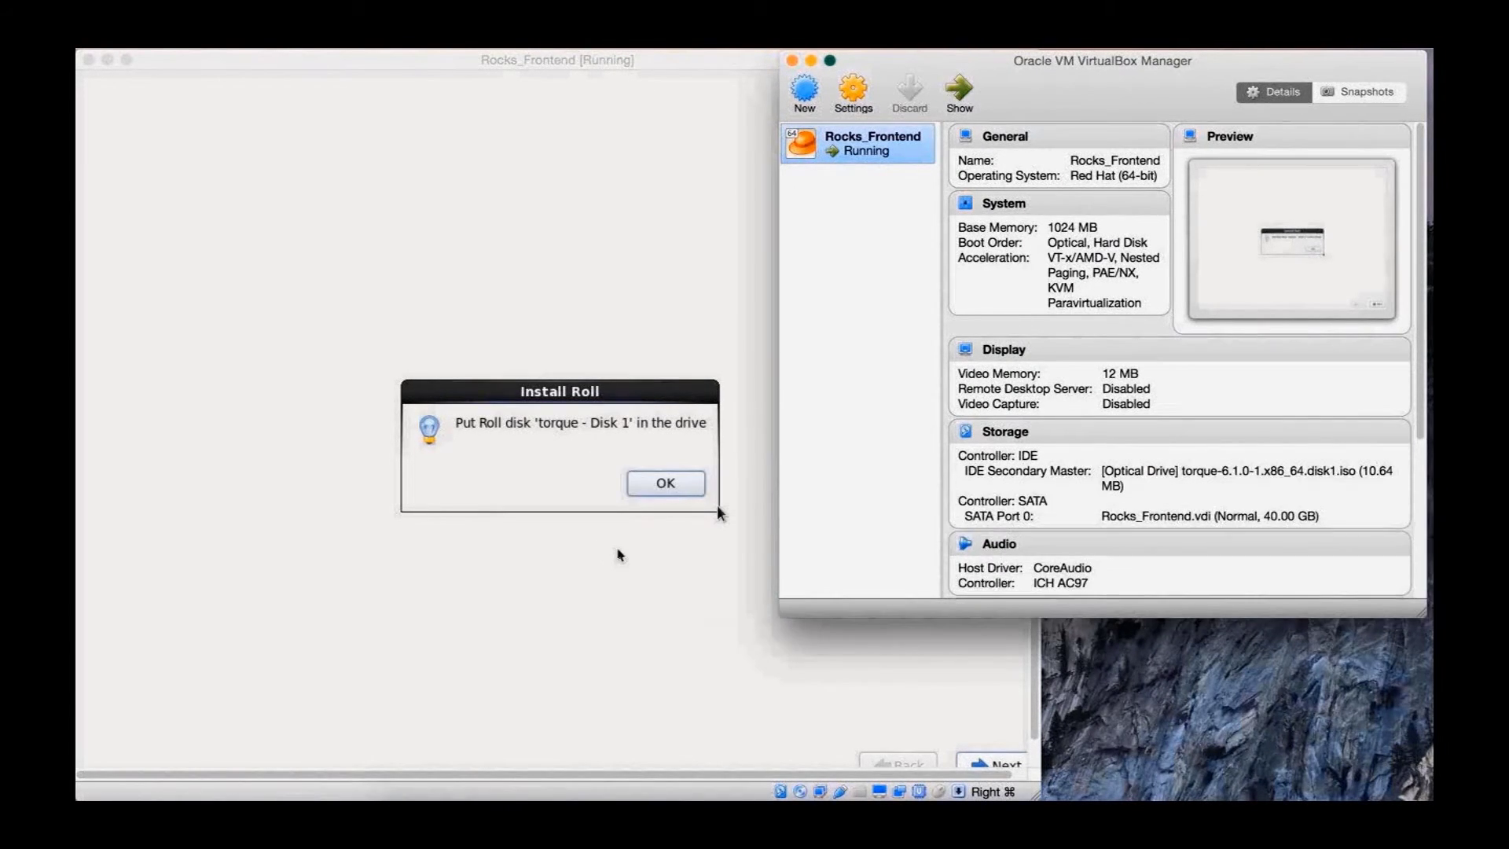
pyautogui.click(717, 510)
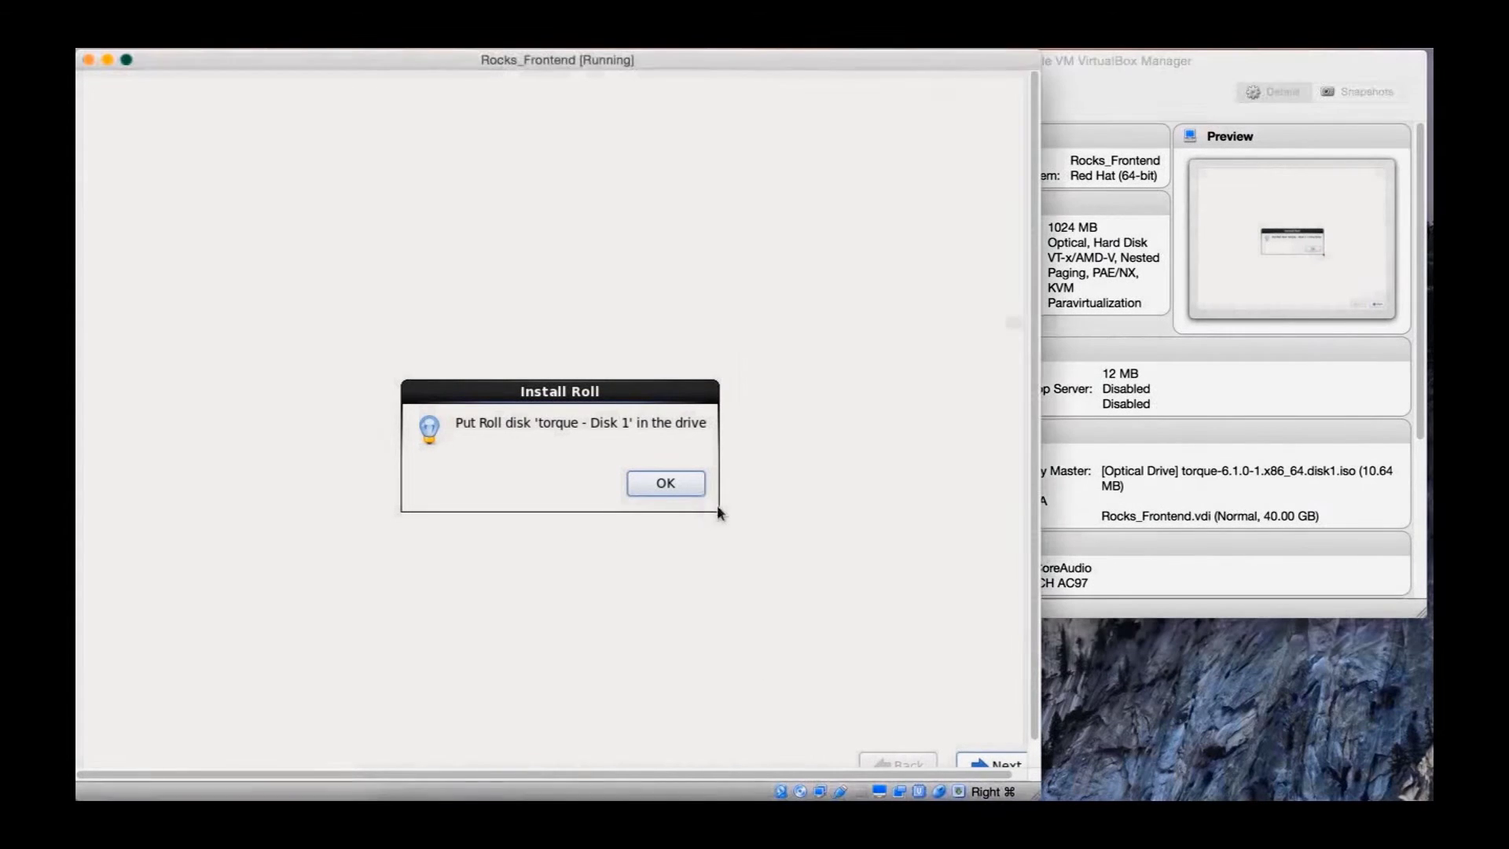
pyautogui.click(670, 481)
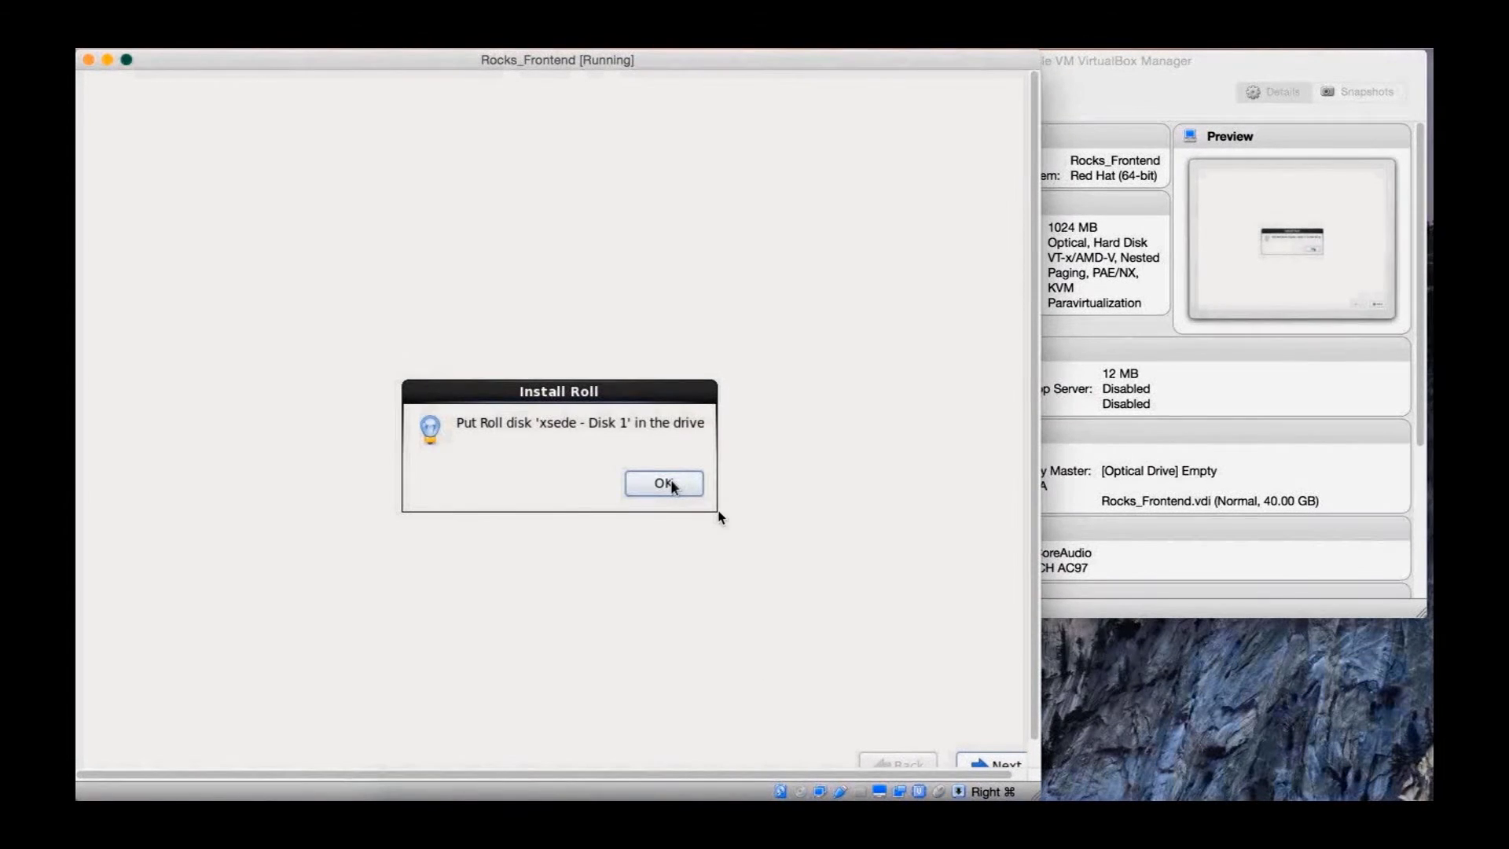
# Insert the xsede roll ISO into the optical drive and confirm it in the installer
pyautogui.click(1306, 472)
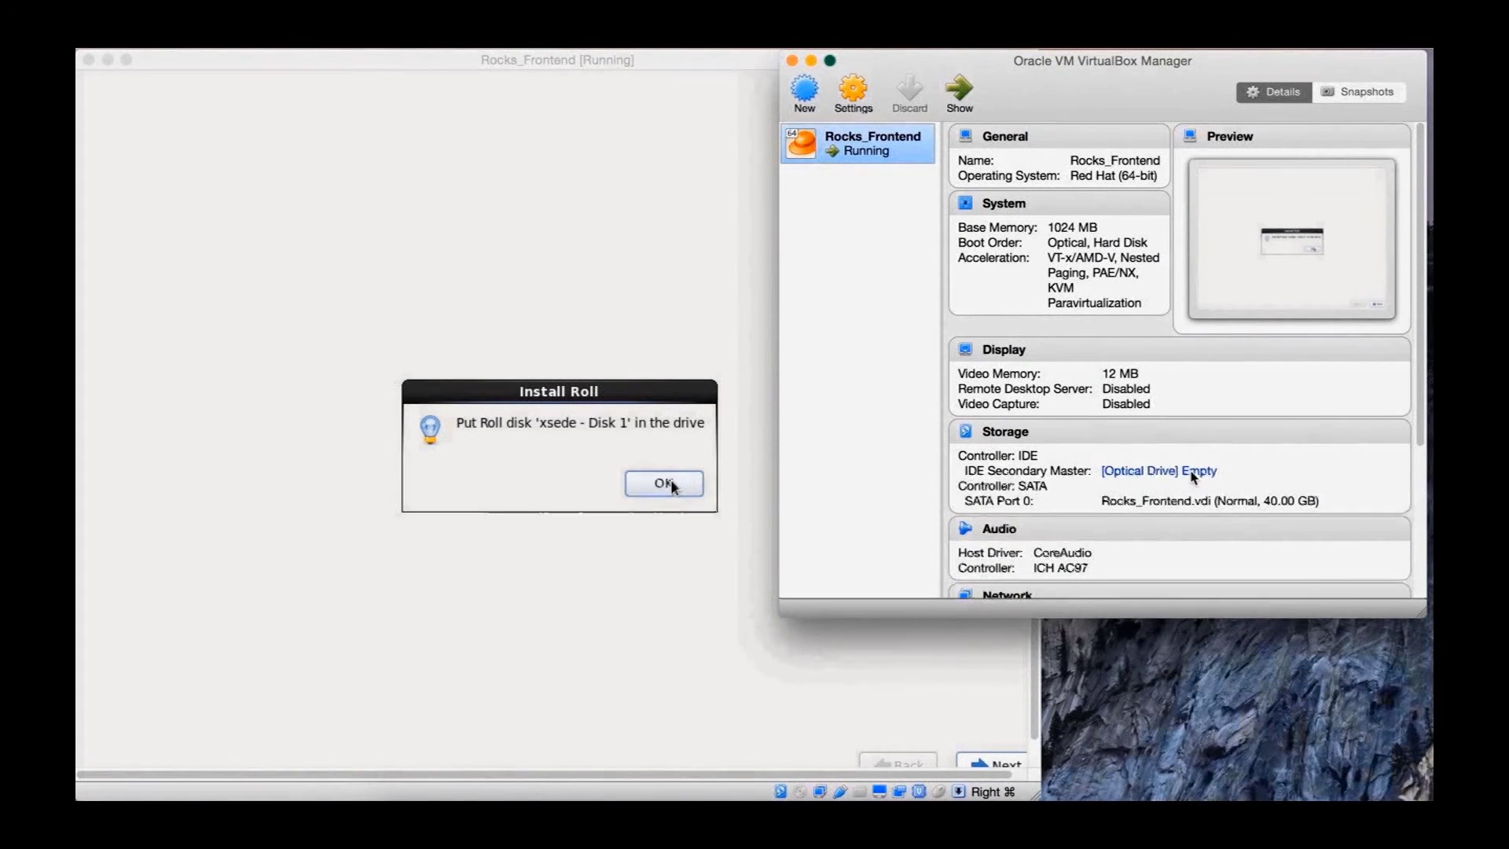
pyautogui.click(1196, 470)
pyautogui.click(1002, 546)
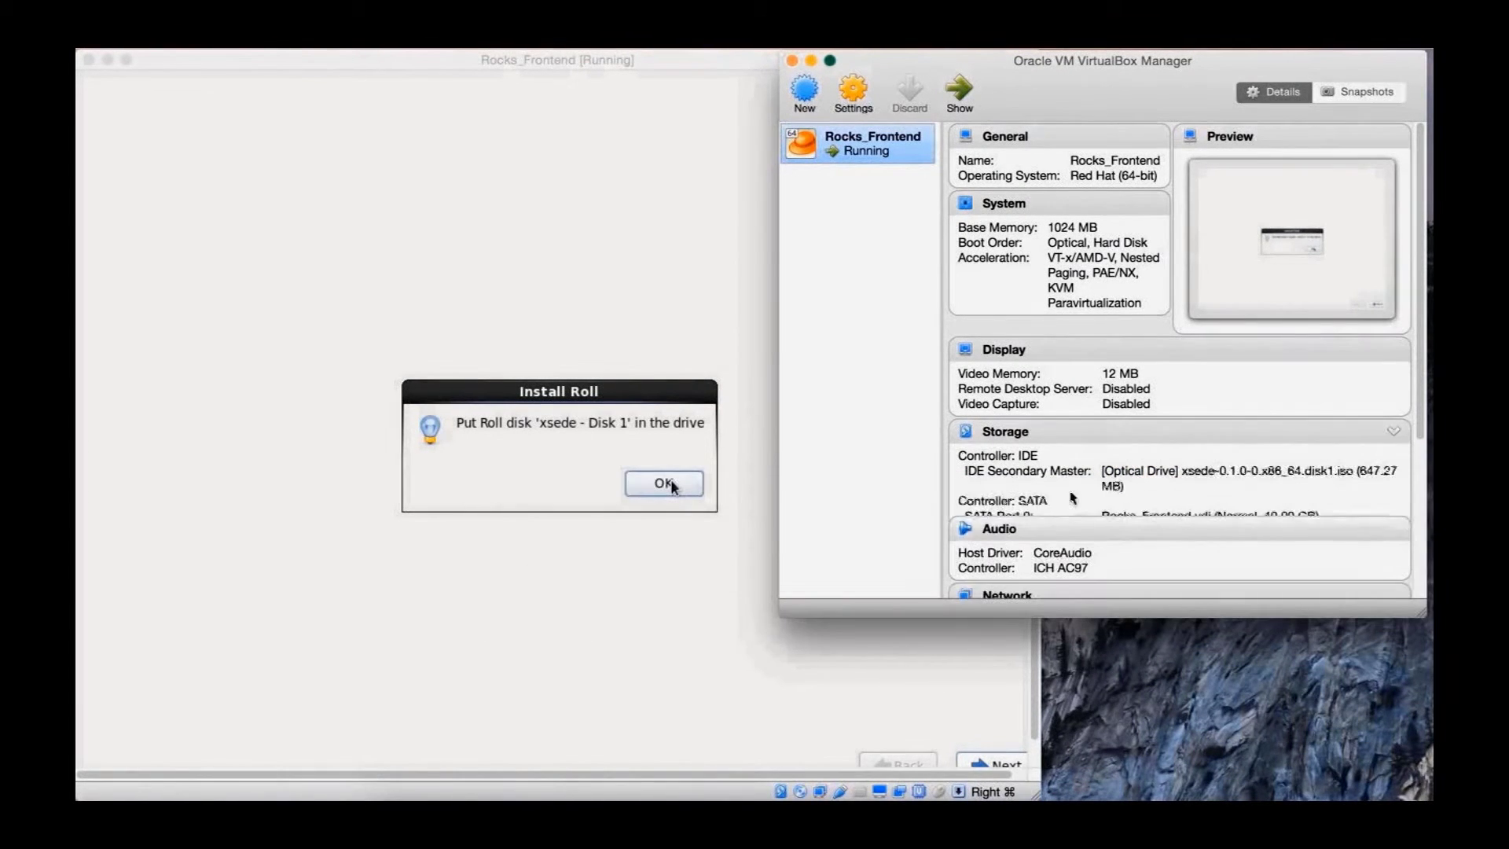
pyautogui.click(754, 501)
pyautogui.click(661, 480)
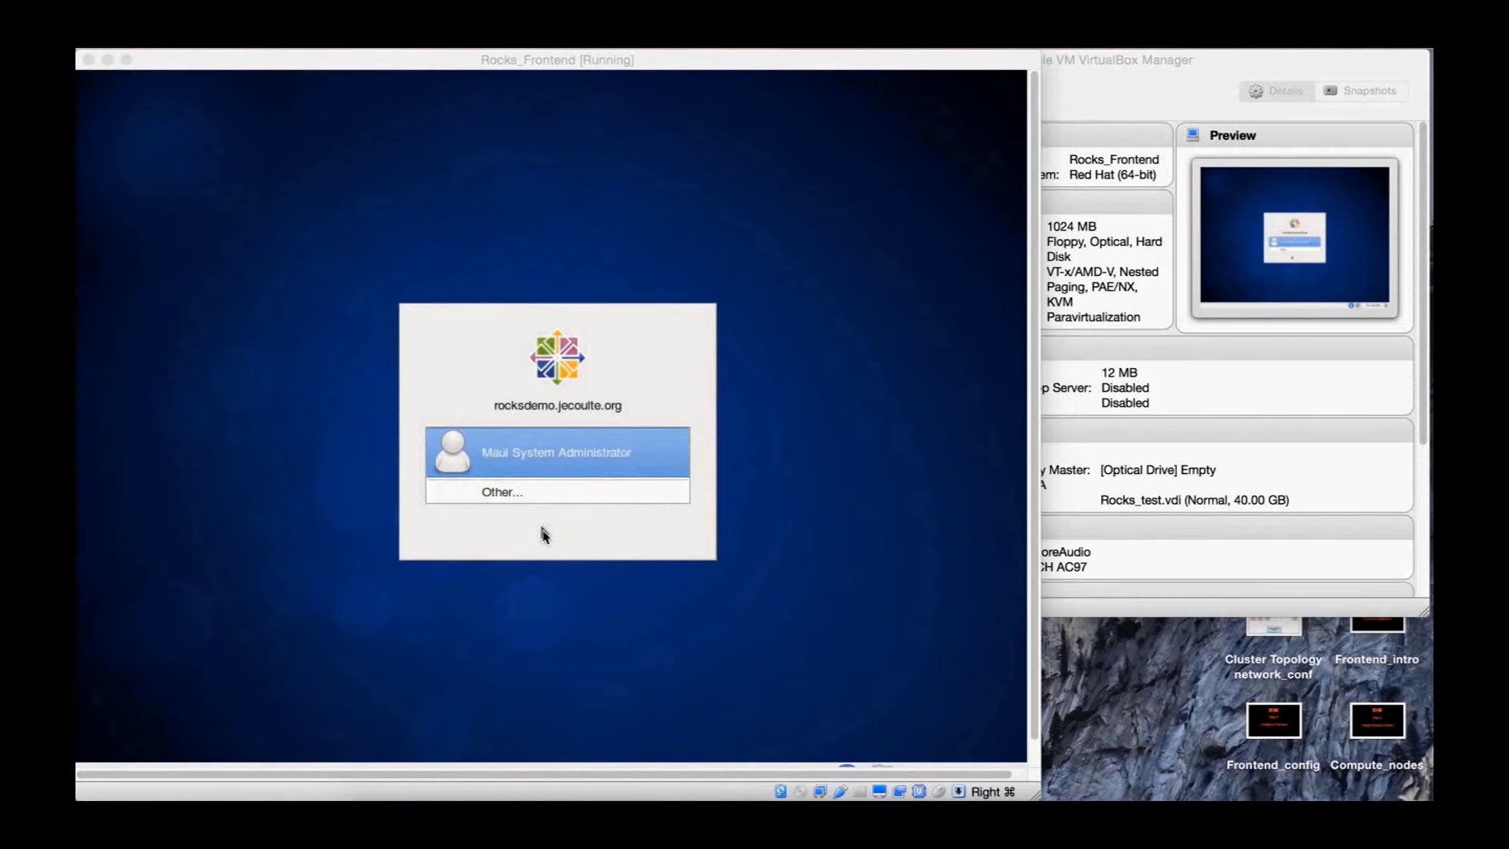
# Log in as root with the root password and permanently dismiss the super-user warning
pyautogui.click(542, 528)
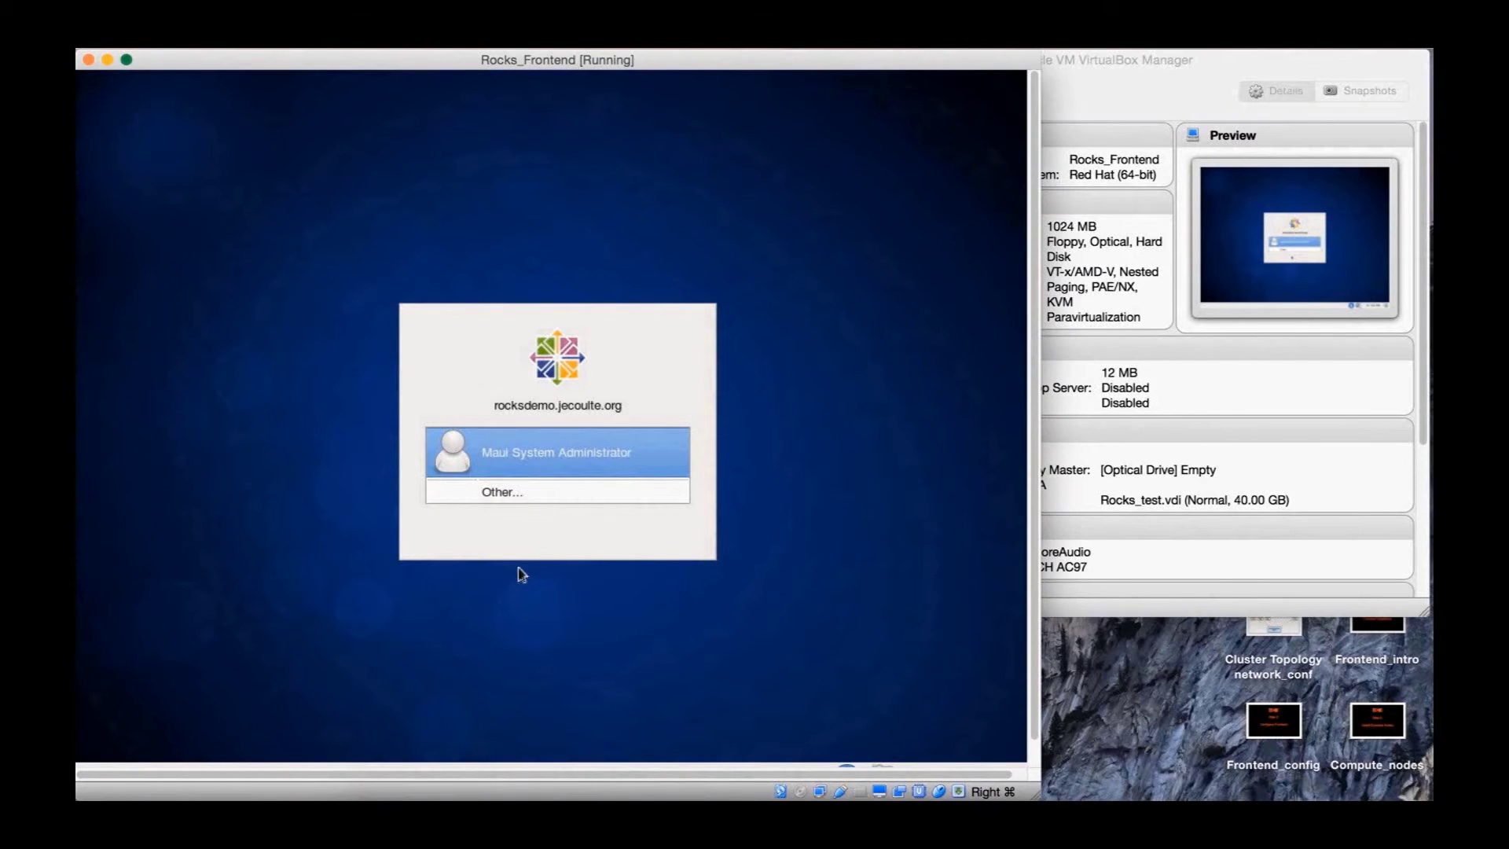
pyautogui.click(538, 492)
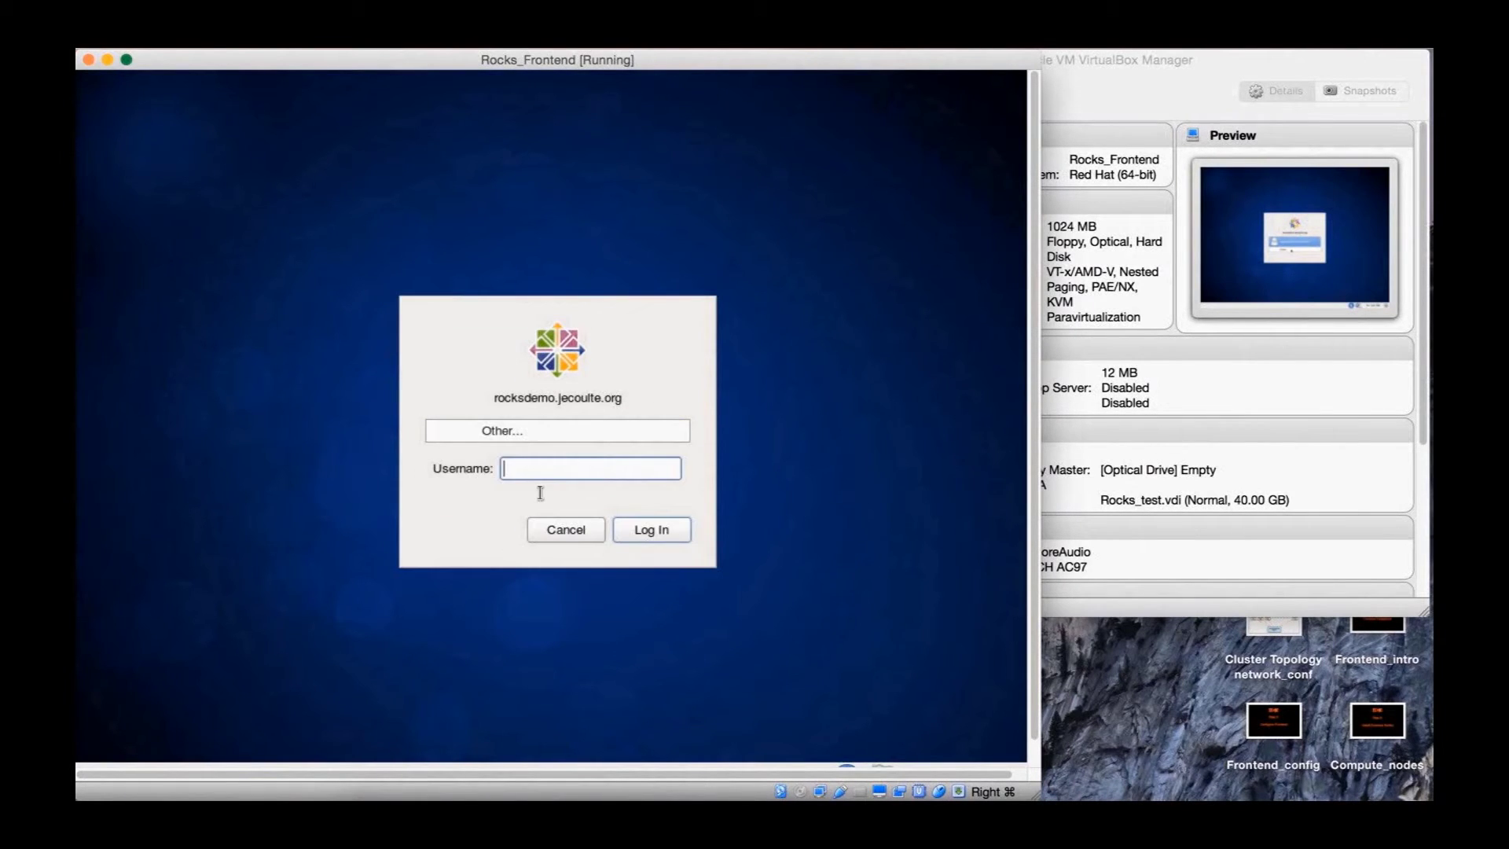
pyautogui.write('root')
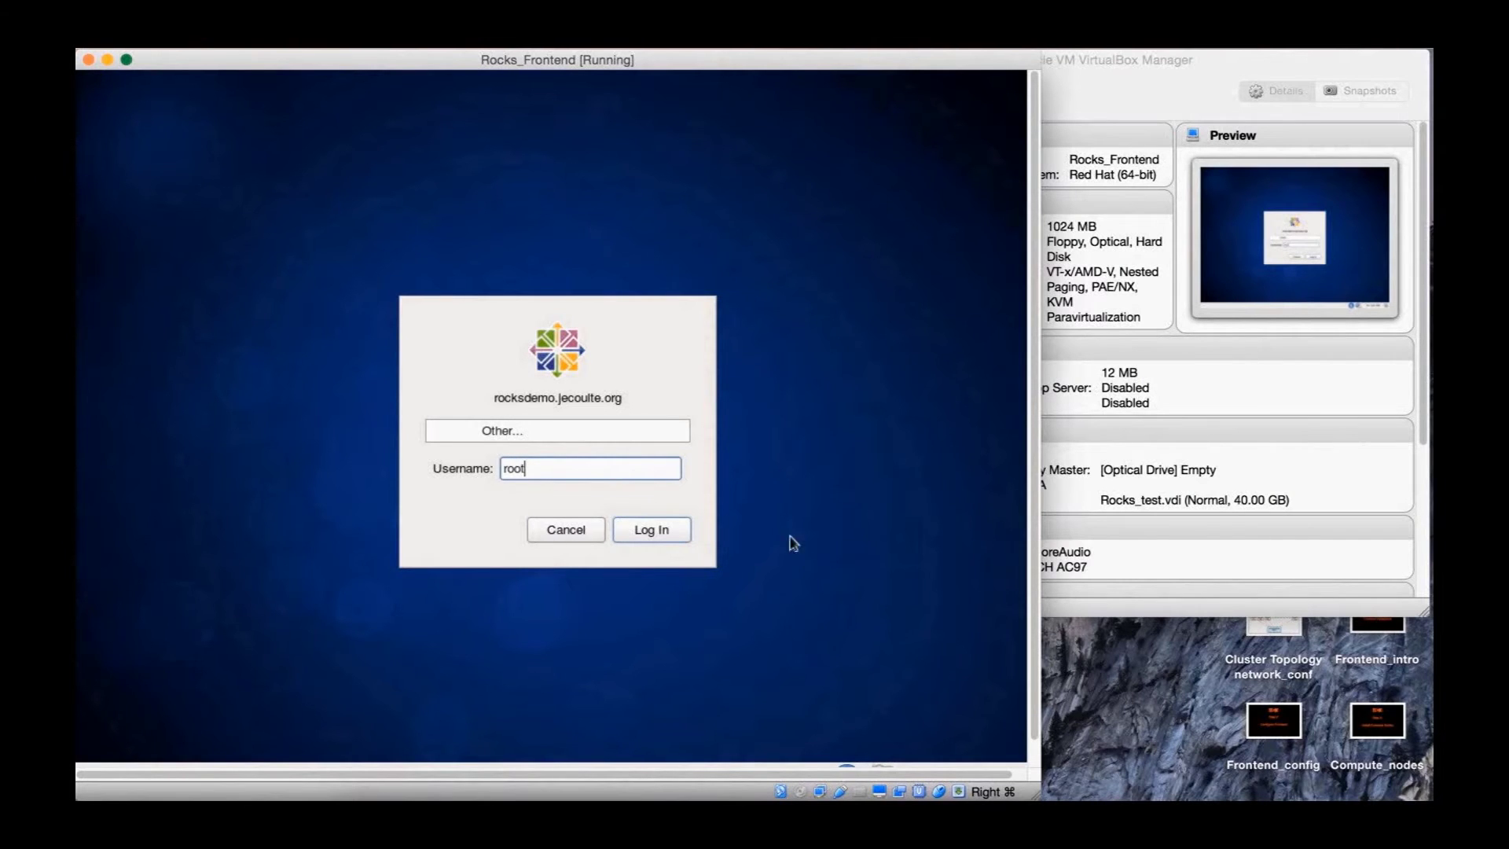
pyautogui.click(676, 527)
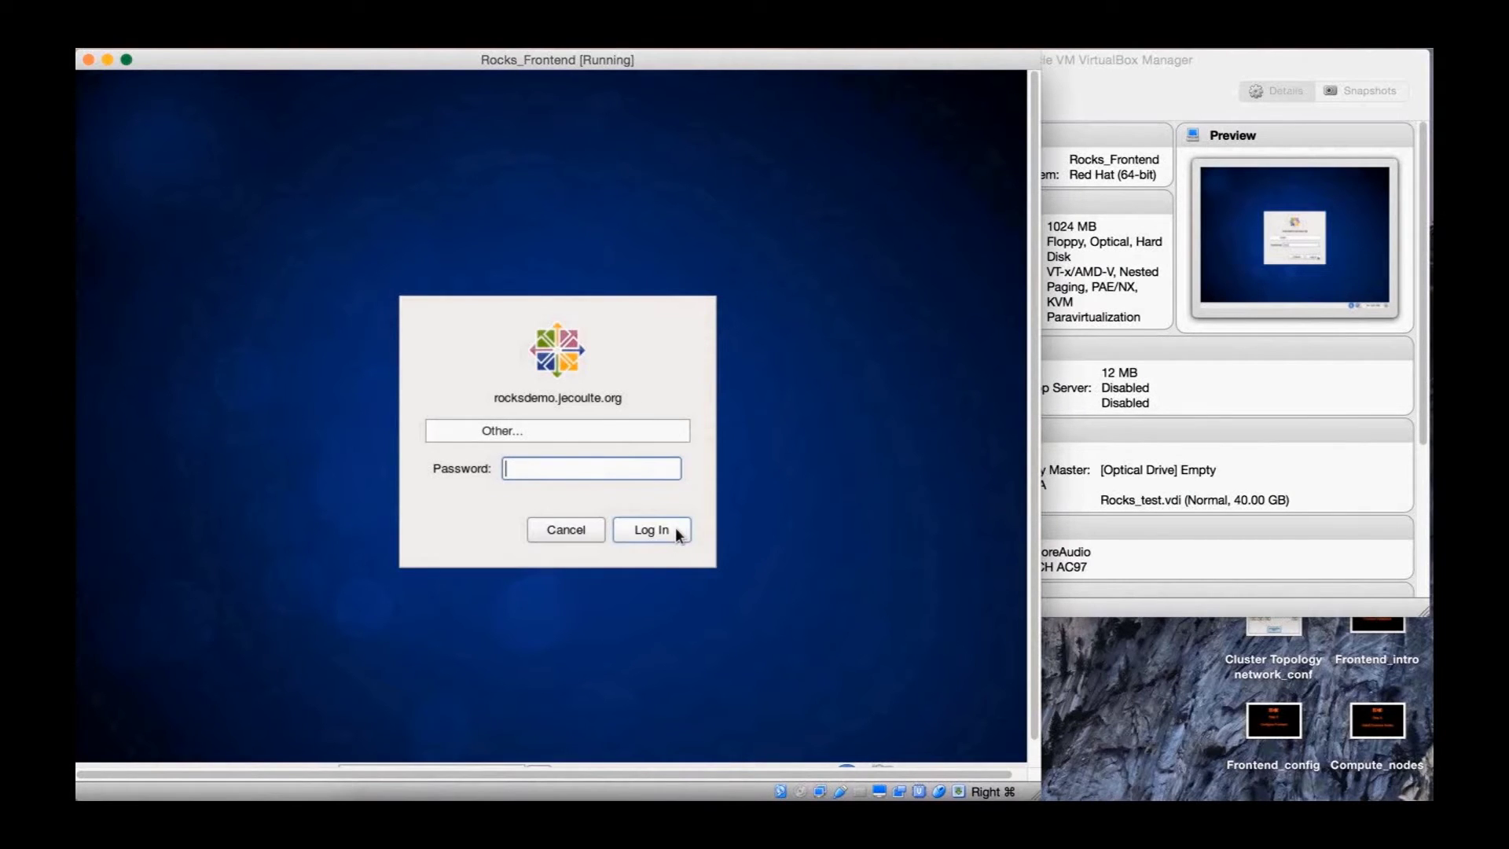
pyautogui.write('r•••••')
pyautogui.click(676, 528)
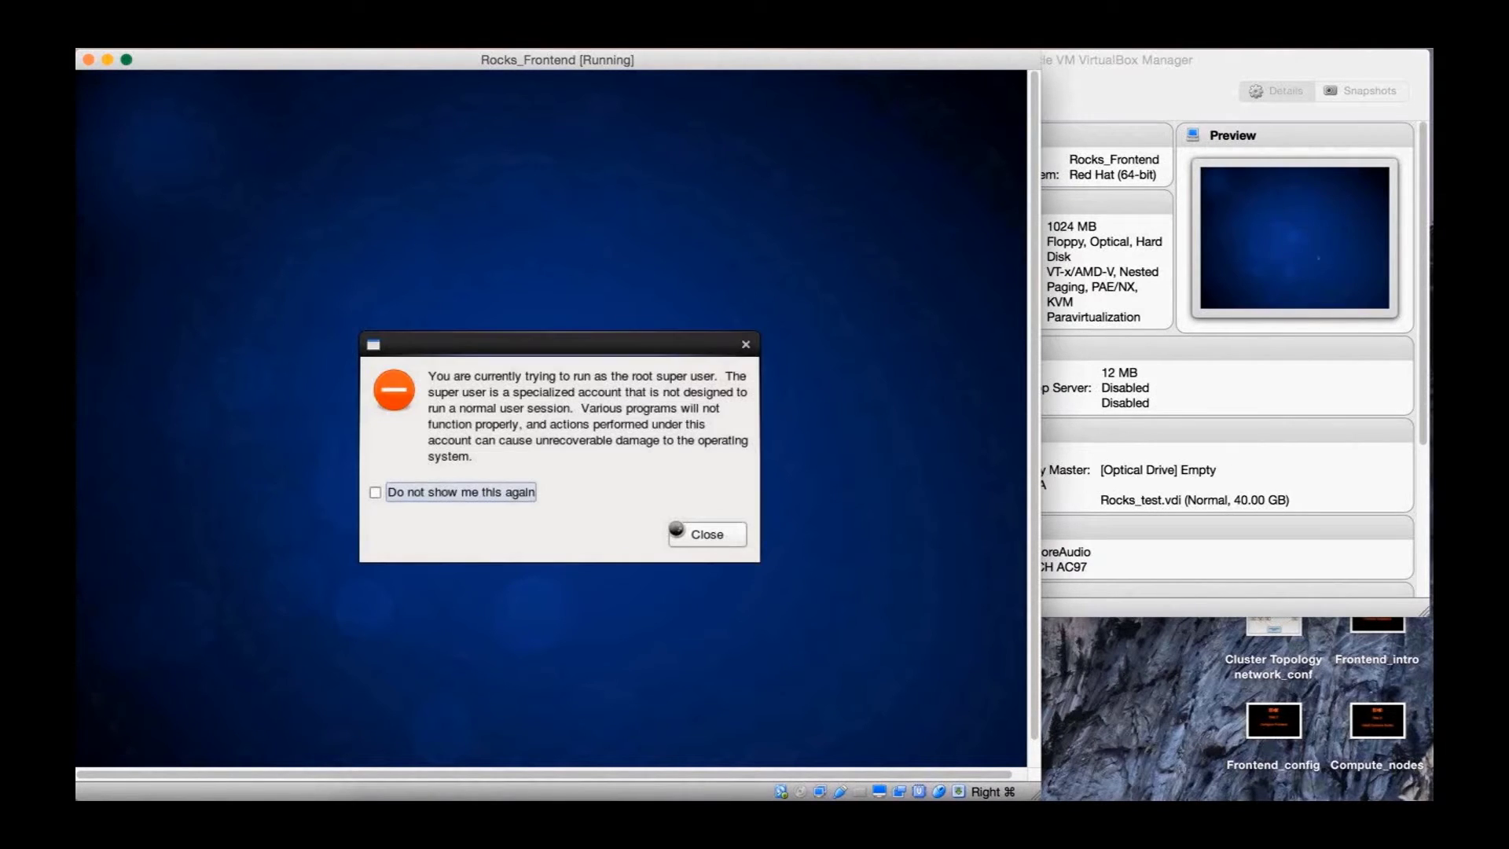
pyautogui.click(424, 493)
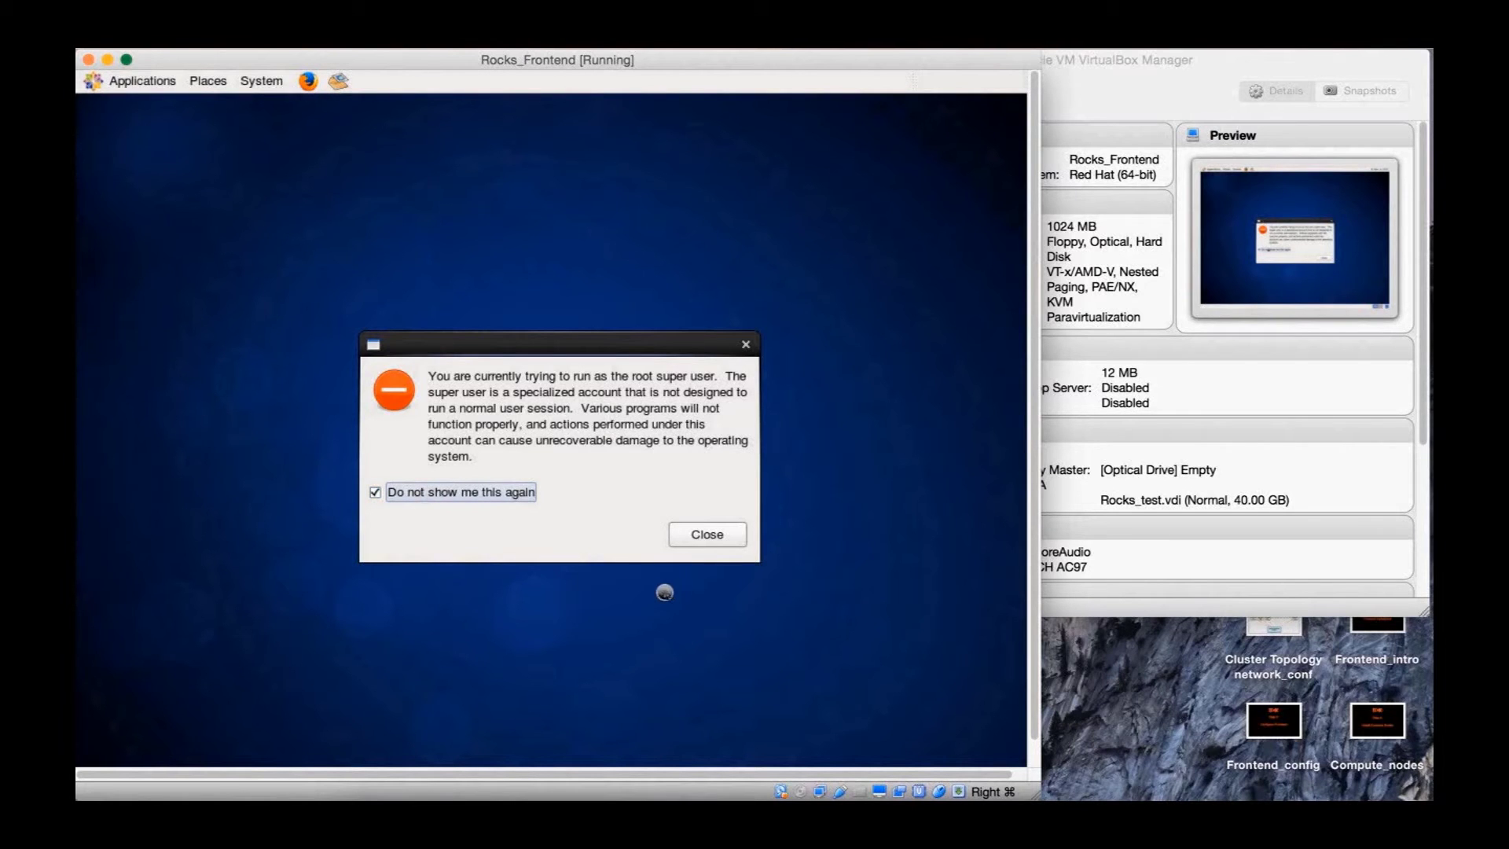
pyautogui.click(715, 536)
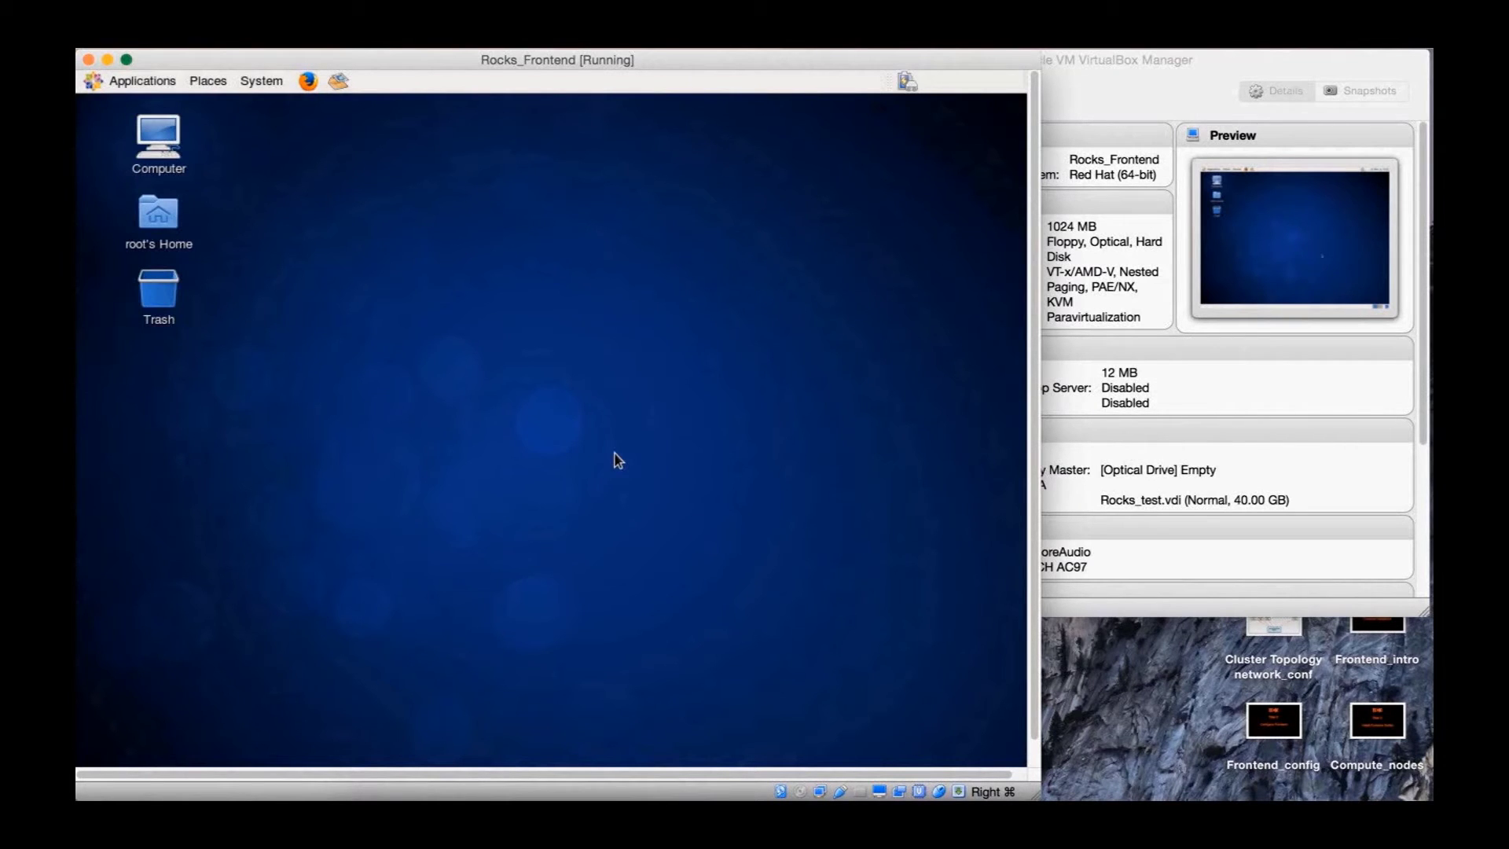
# Launch a terminal from Applications > System Tools
pyautogui.click(137, 89)
pyautogui.moveTo(162, 213)
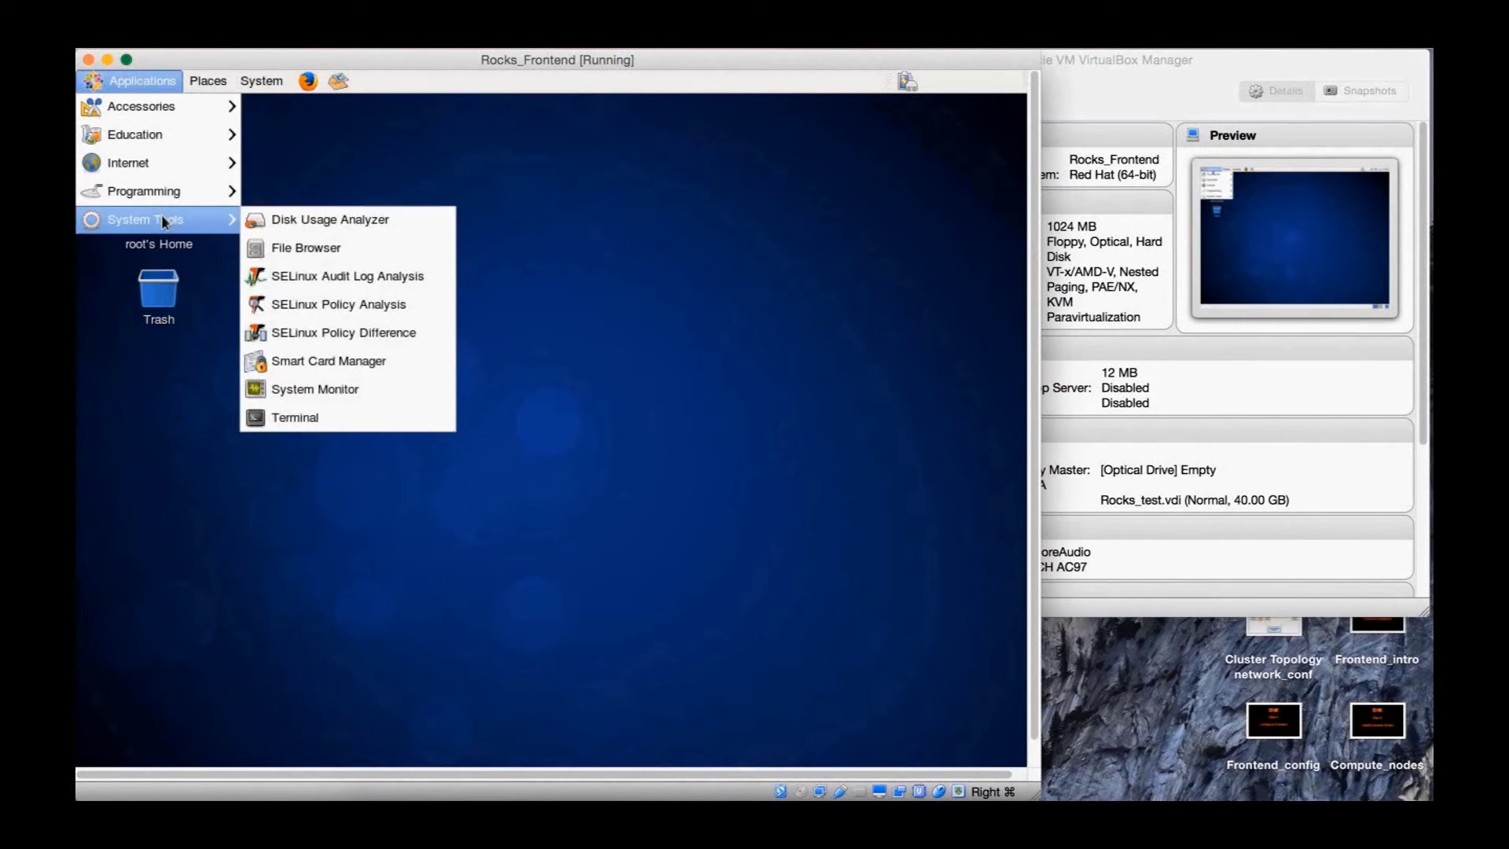
pyautogui.click(303, 417)
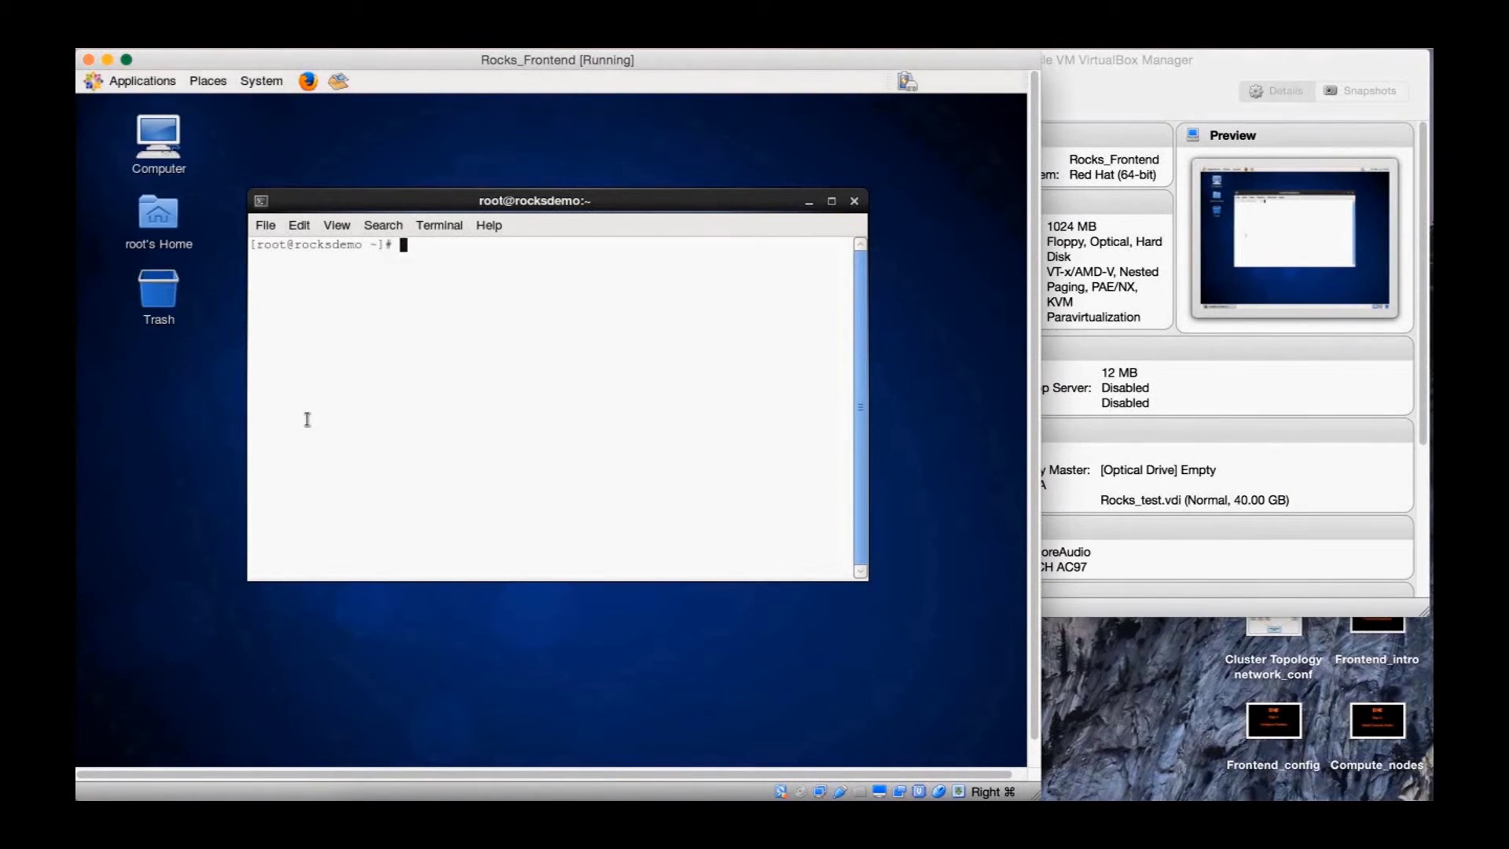
# Run ifconfig and highlight the eth0 and eth1 hardware addresses
pyautogui.write('ifconfig')
pyautogui.press('Return')
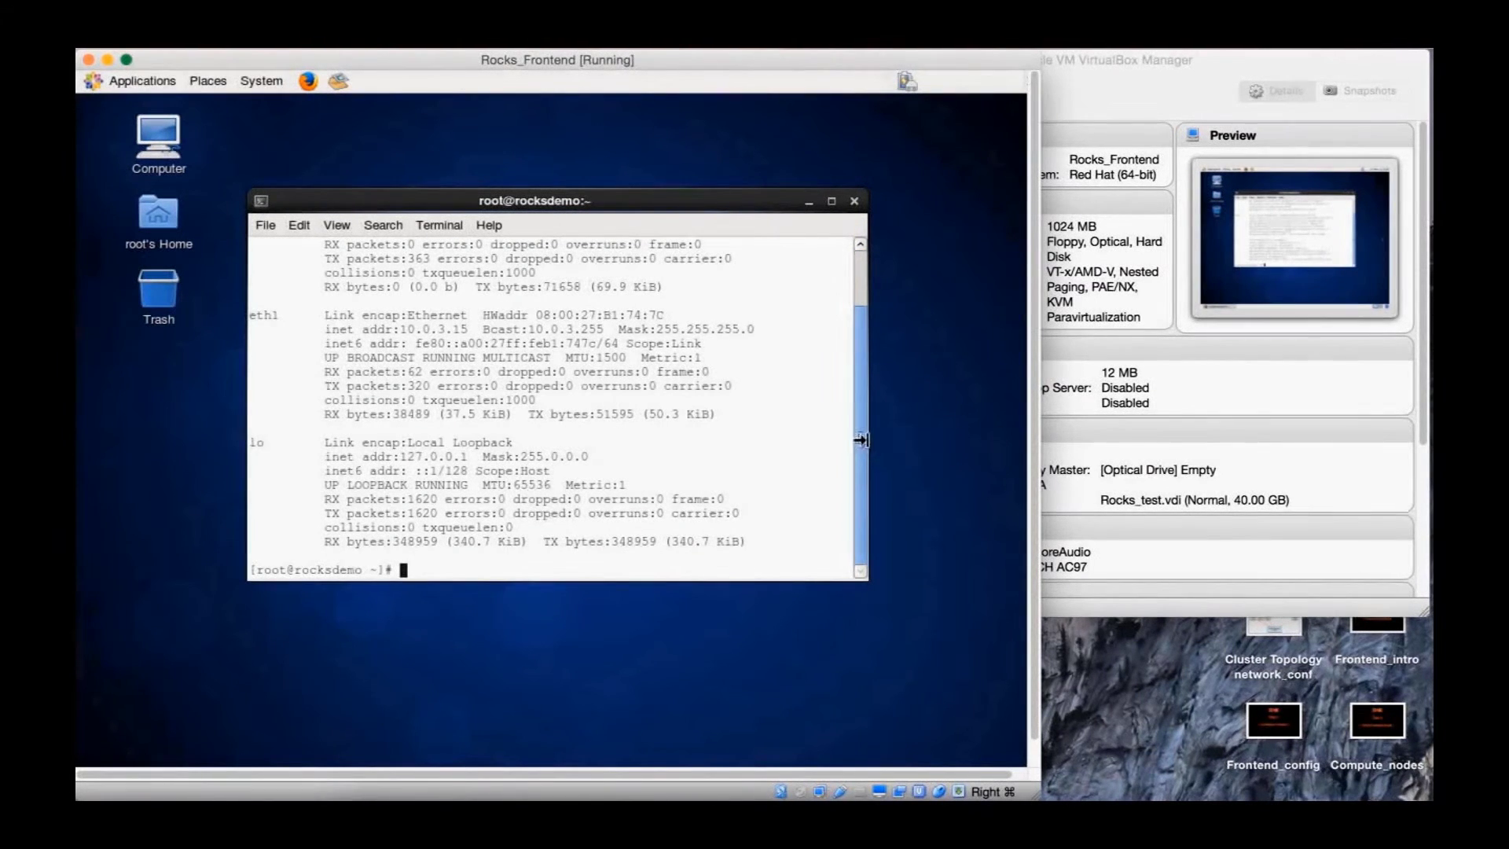
pyautogui.moveTo(867, 446); pyautogui.dragTo(864, 377)
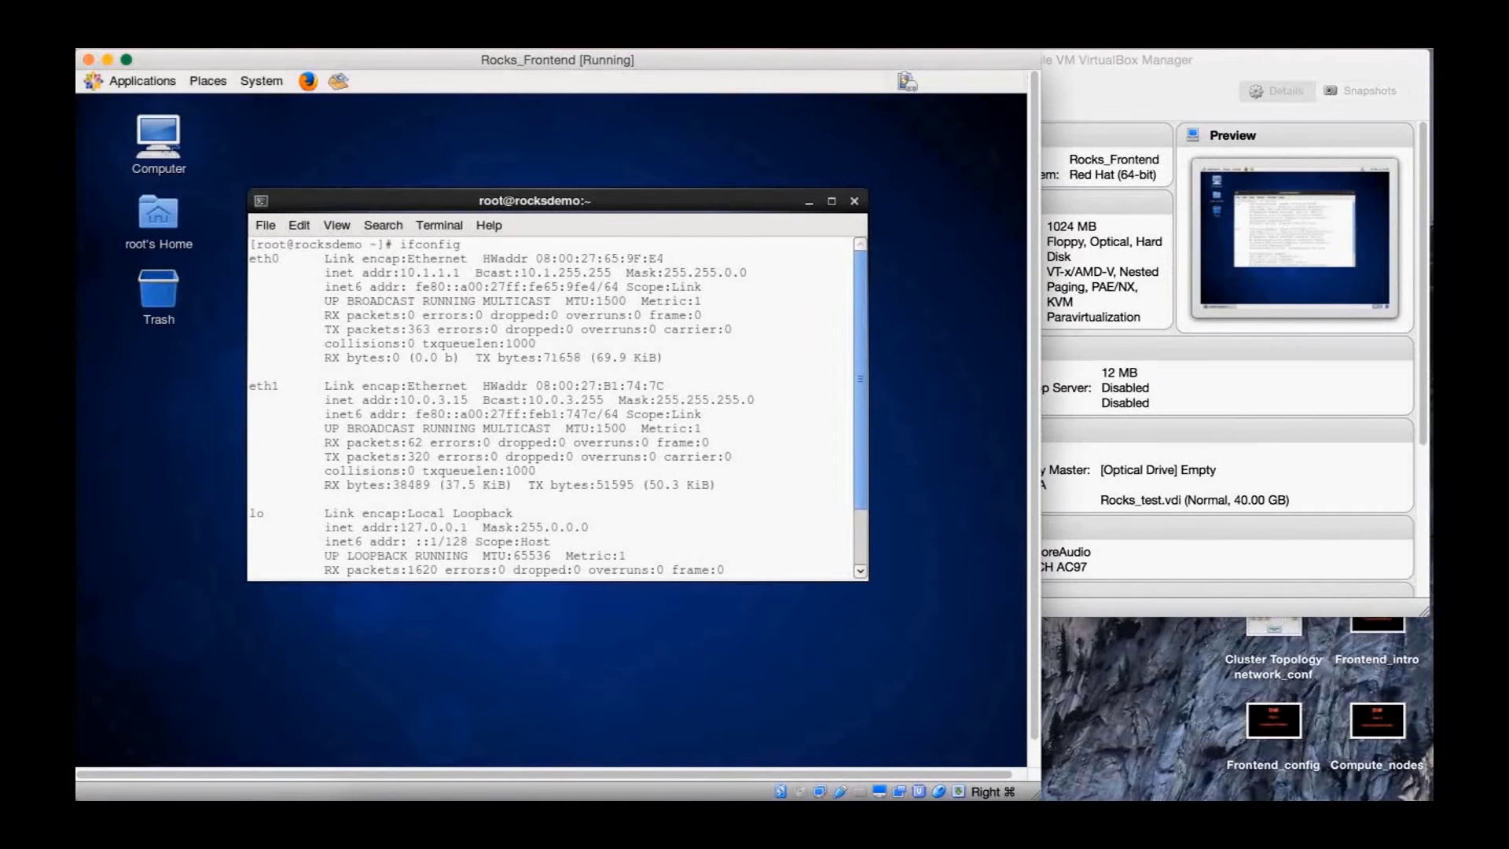
pyautogui.moveTo(619, 257); pyautogui.dragTo(664, 258)
pyautogui.moveTo(626, 385); pyautogui.dragTo(665, 385)
pyautogui.click(725, 444)
pyautogui.scroll(-2, 725, 444)
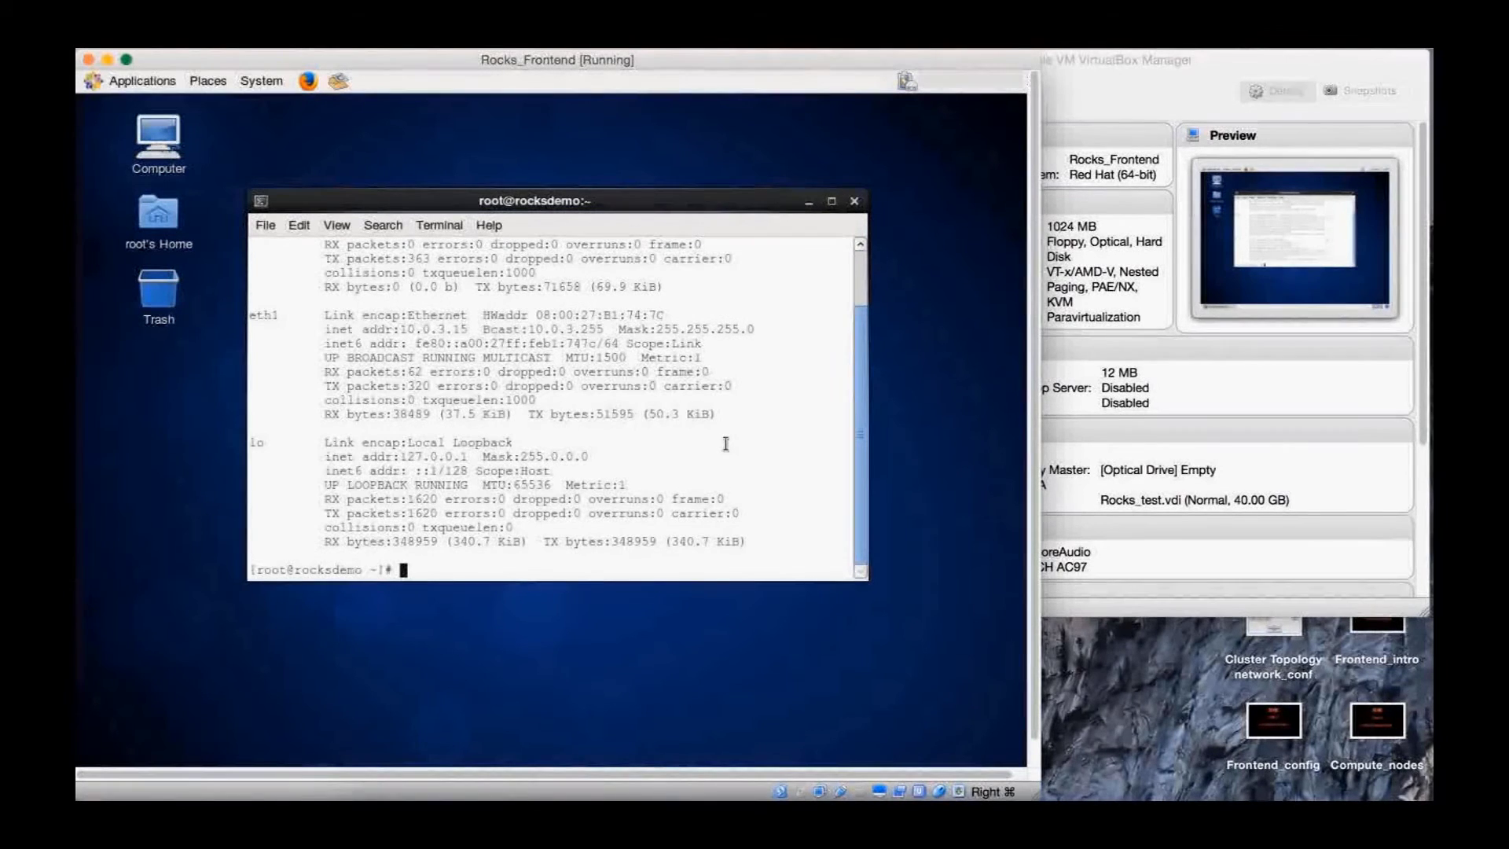
# Run 'rocks list host interface' and review private eth0 10.1.1.1 and public eth1 10.0.3.15
pyautogui.write('rocks li')
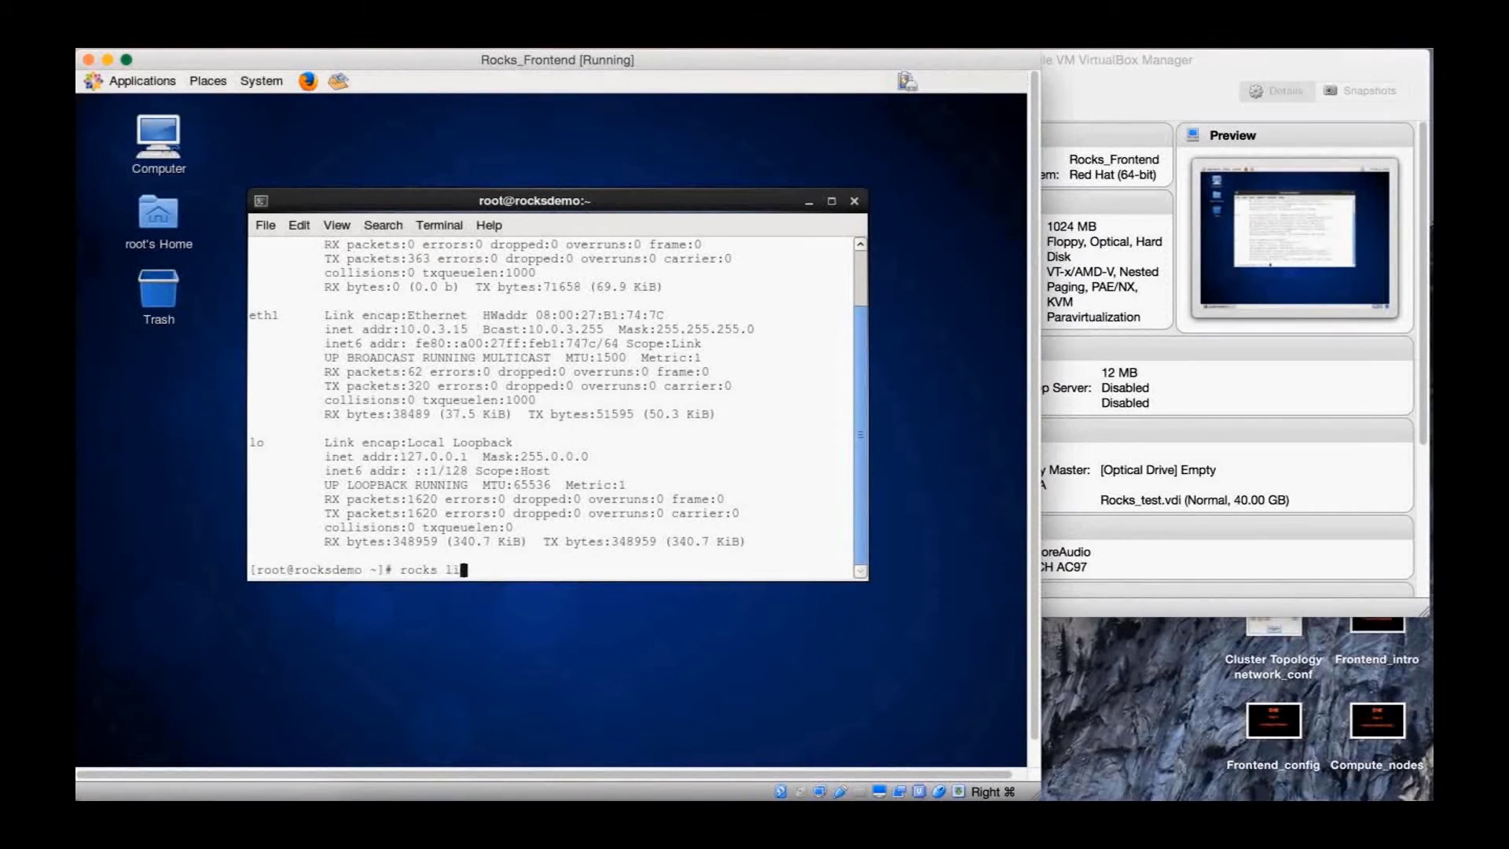
pyautogui.write('st host interface')
pyautogui.press('Return')
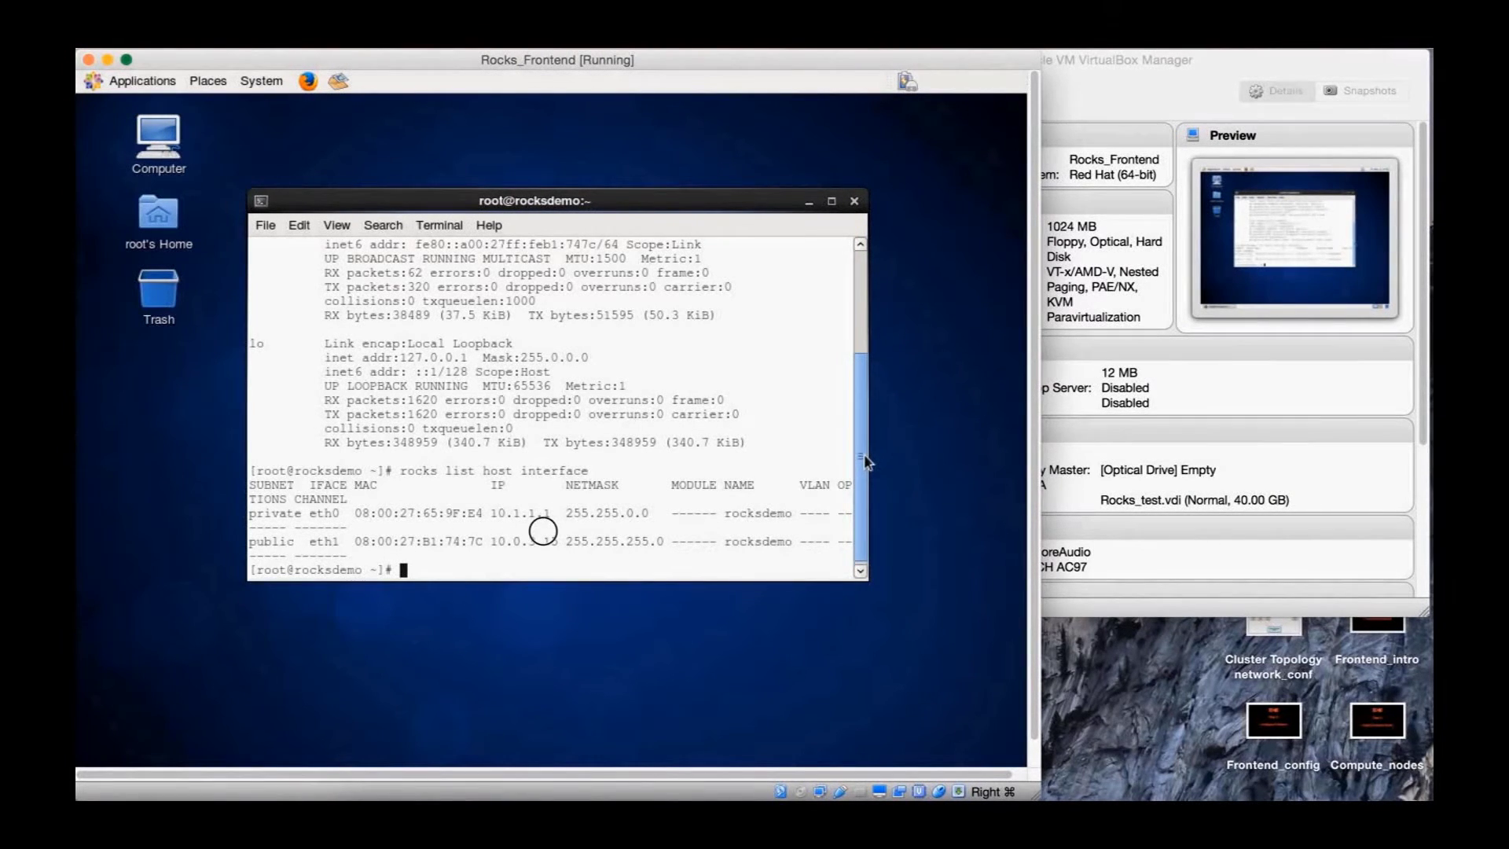
pyautogui.scroll(1, 865, 459)
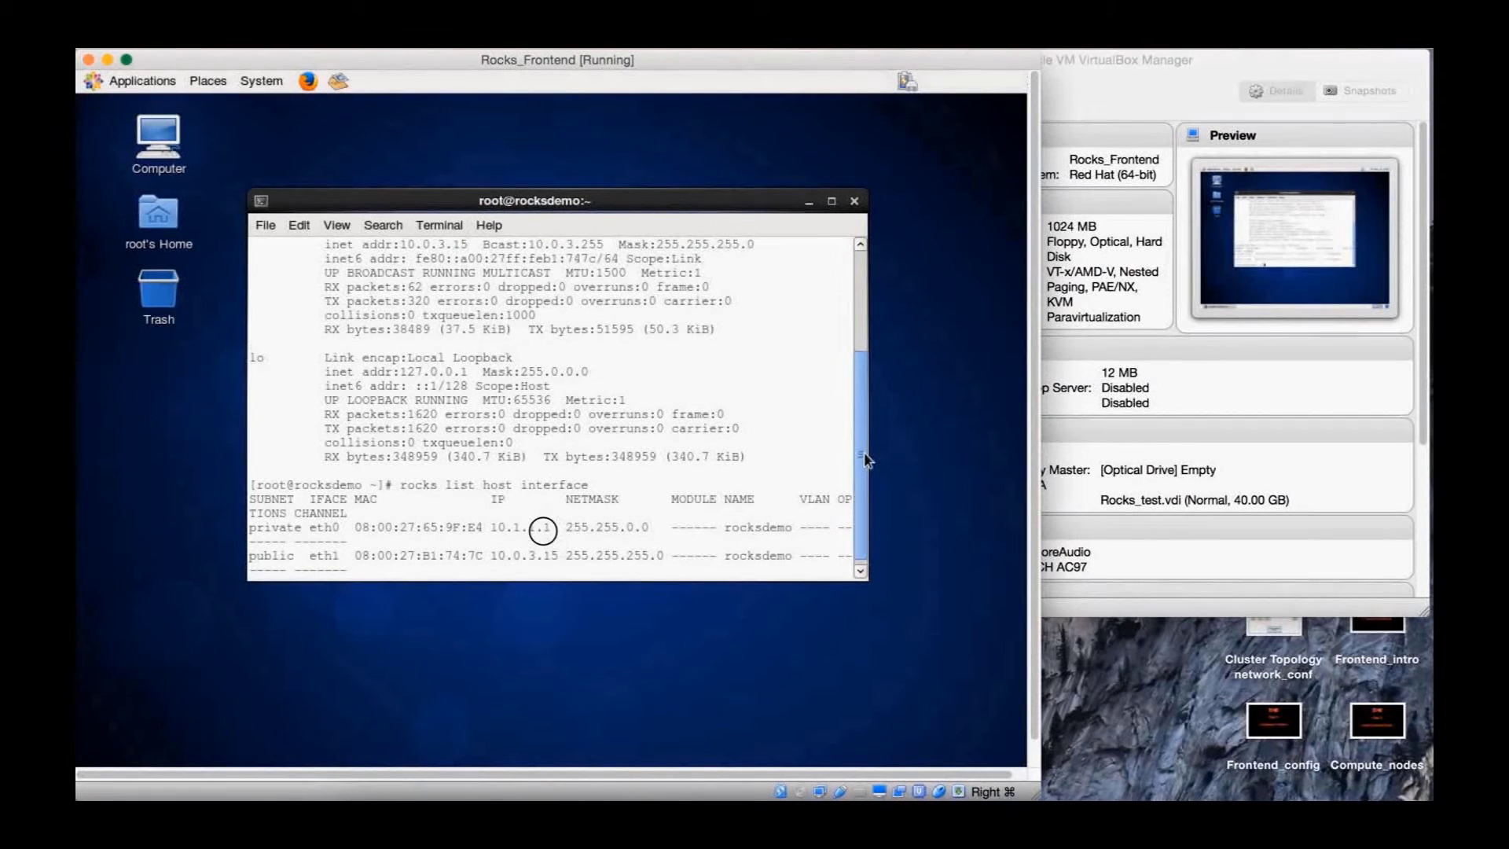
pyautogui.moveTo(864, 458); pyautogui.dragTo(864, 447)
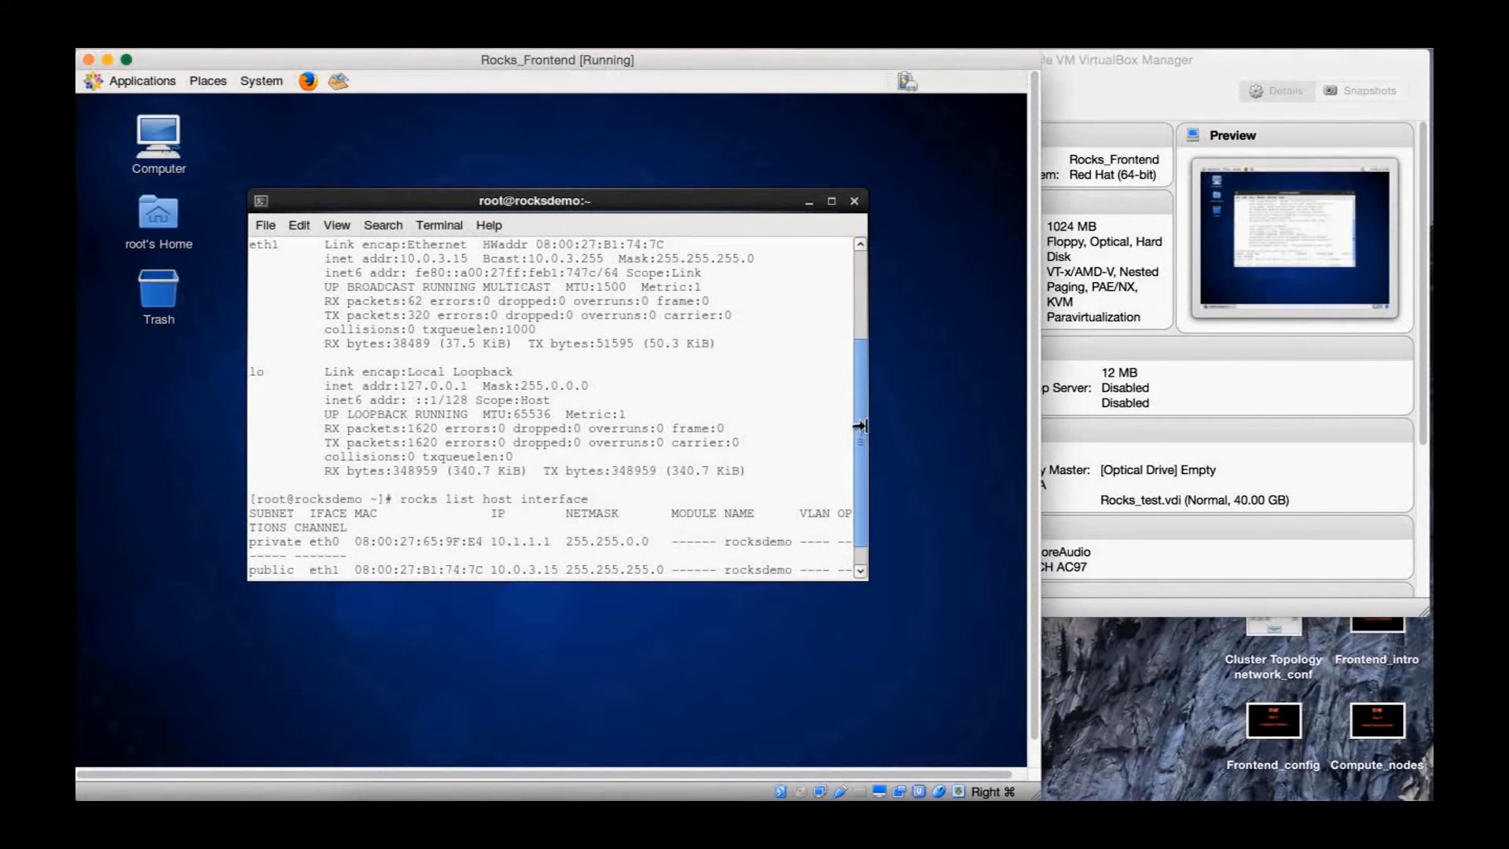
pyautogui.scroll(-1, 867, 438)
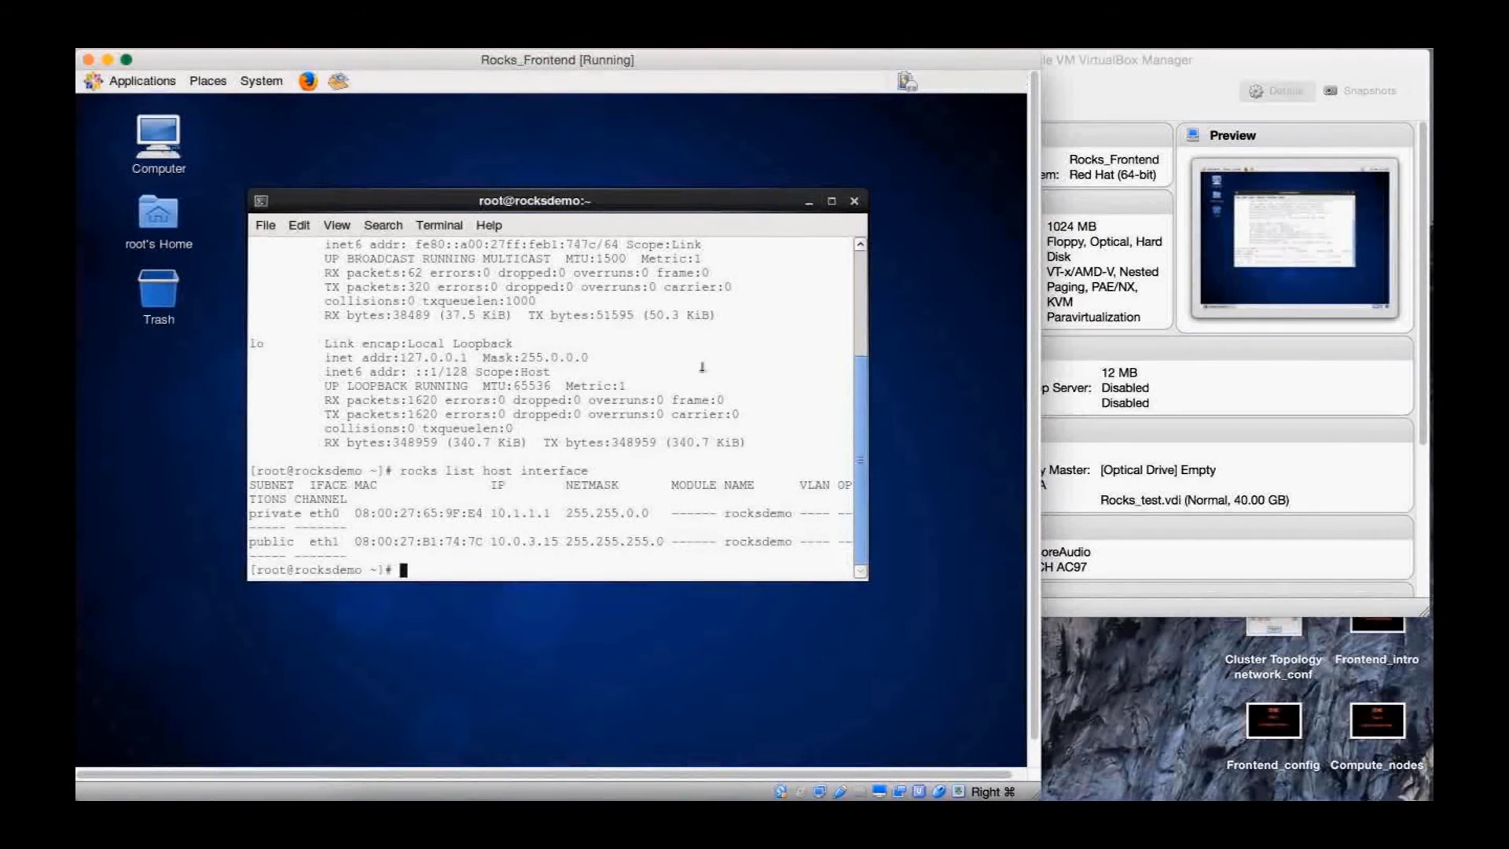
pyautogui.write('ping')
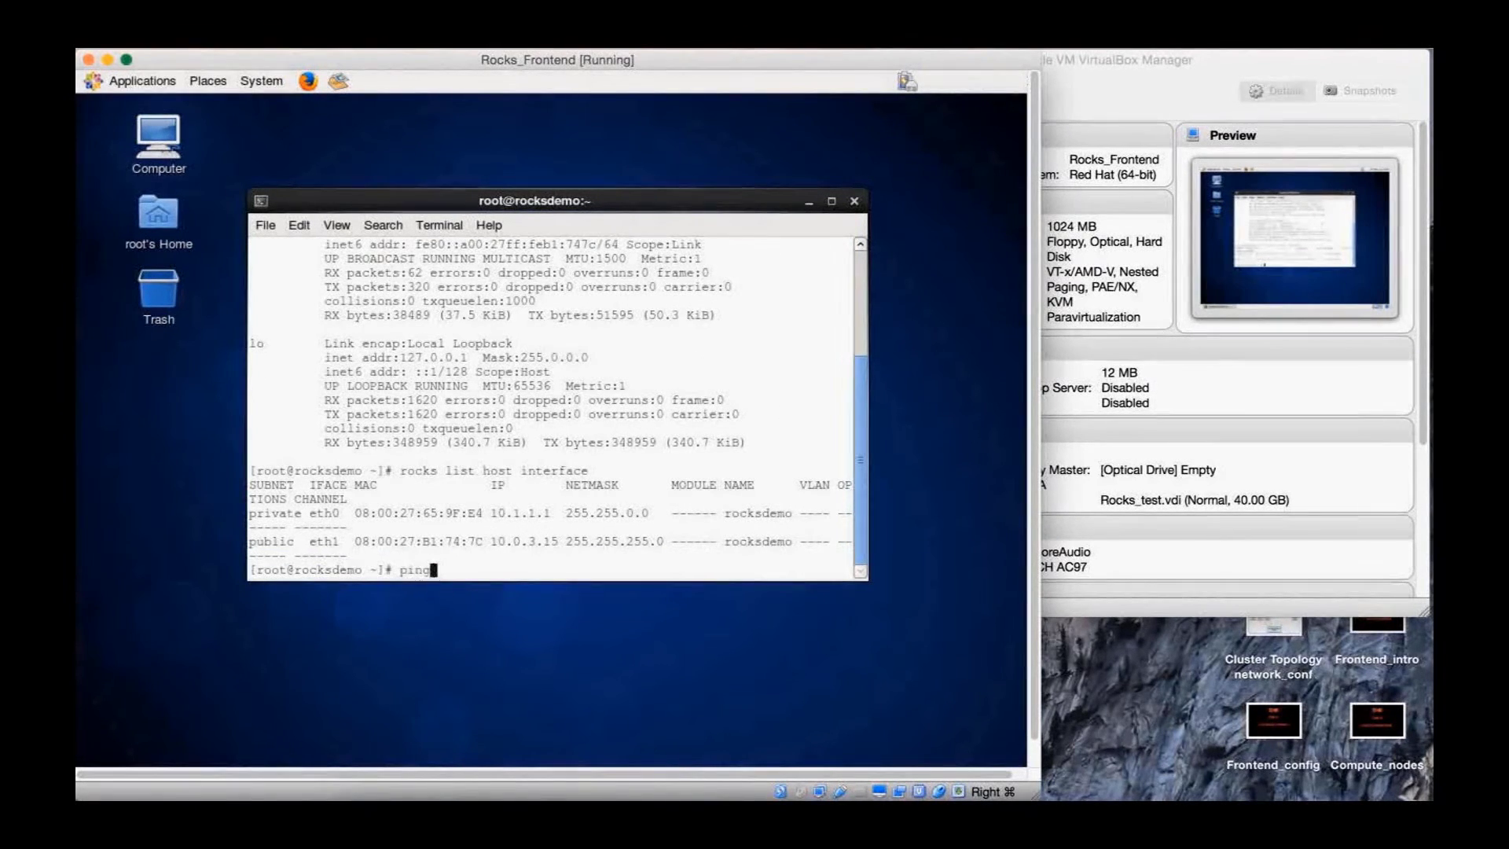
pyautogui.write(' -c 3 www.xsede.org')
pyautogui.press('Return')
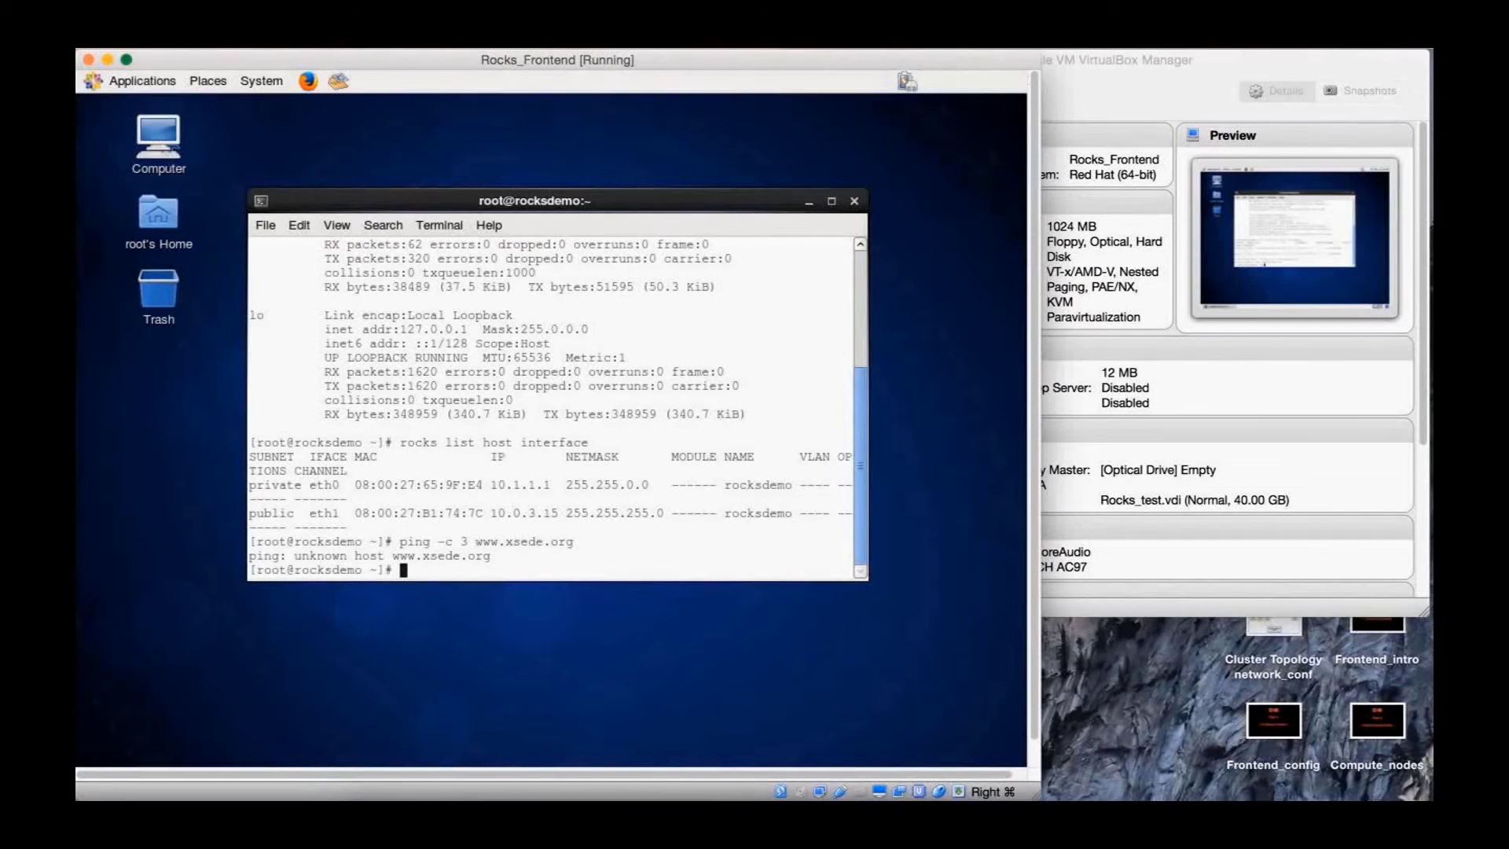
pyautogui.write('ping -c 3 10.0.3.3')
pyautogui.press('Return')
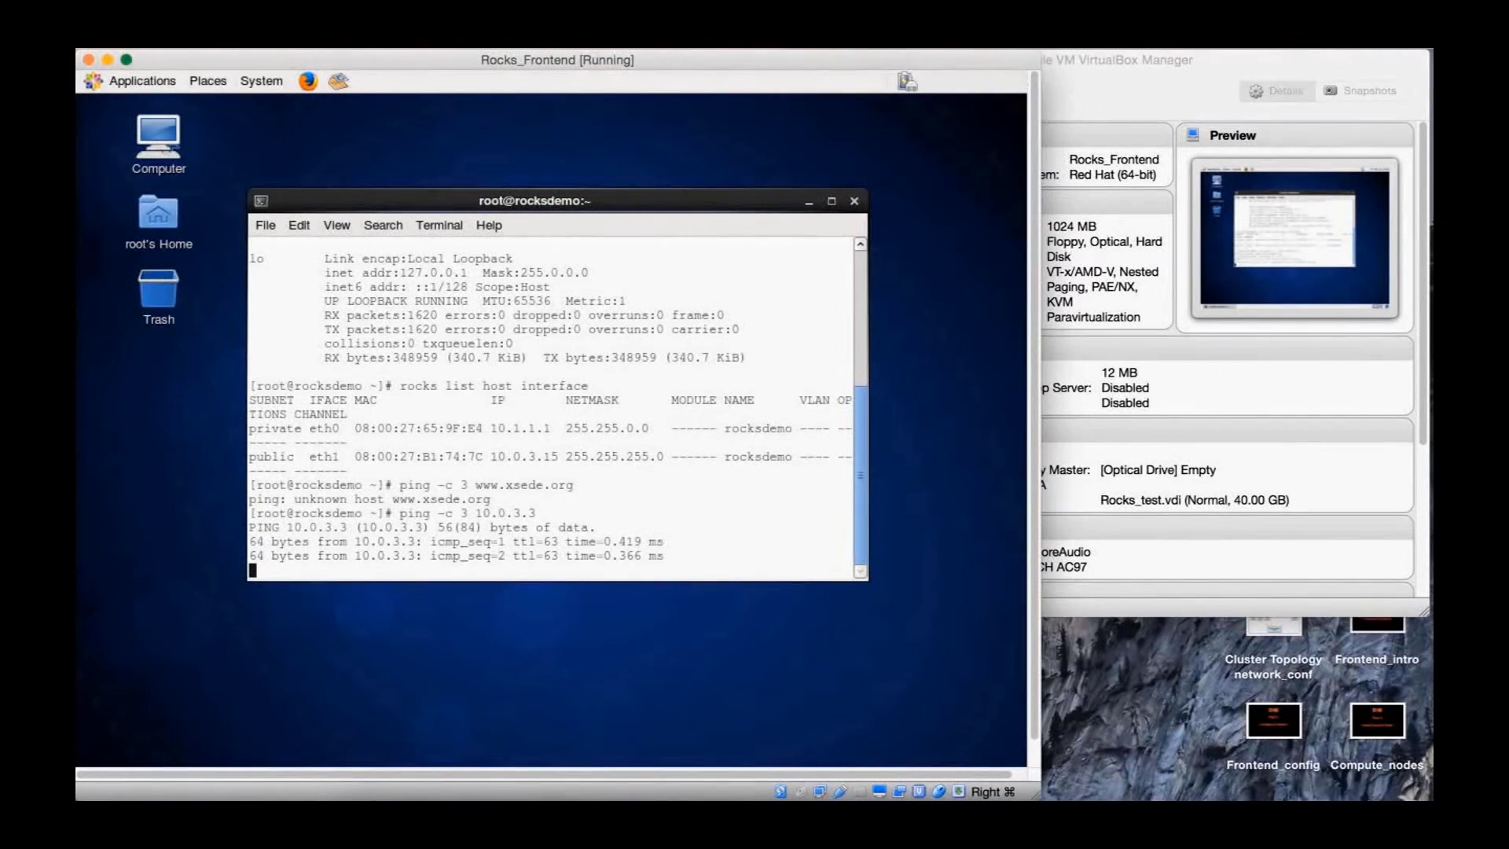
pyautogui.press('Up')
pyautogui.press('Up')
pyautogui.press('Return')
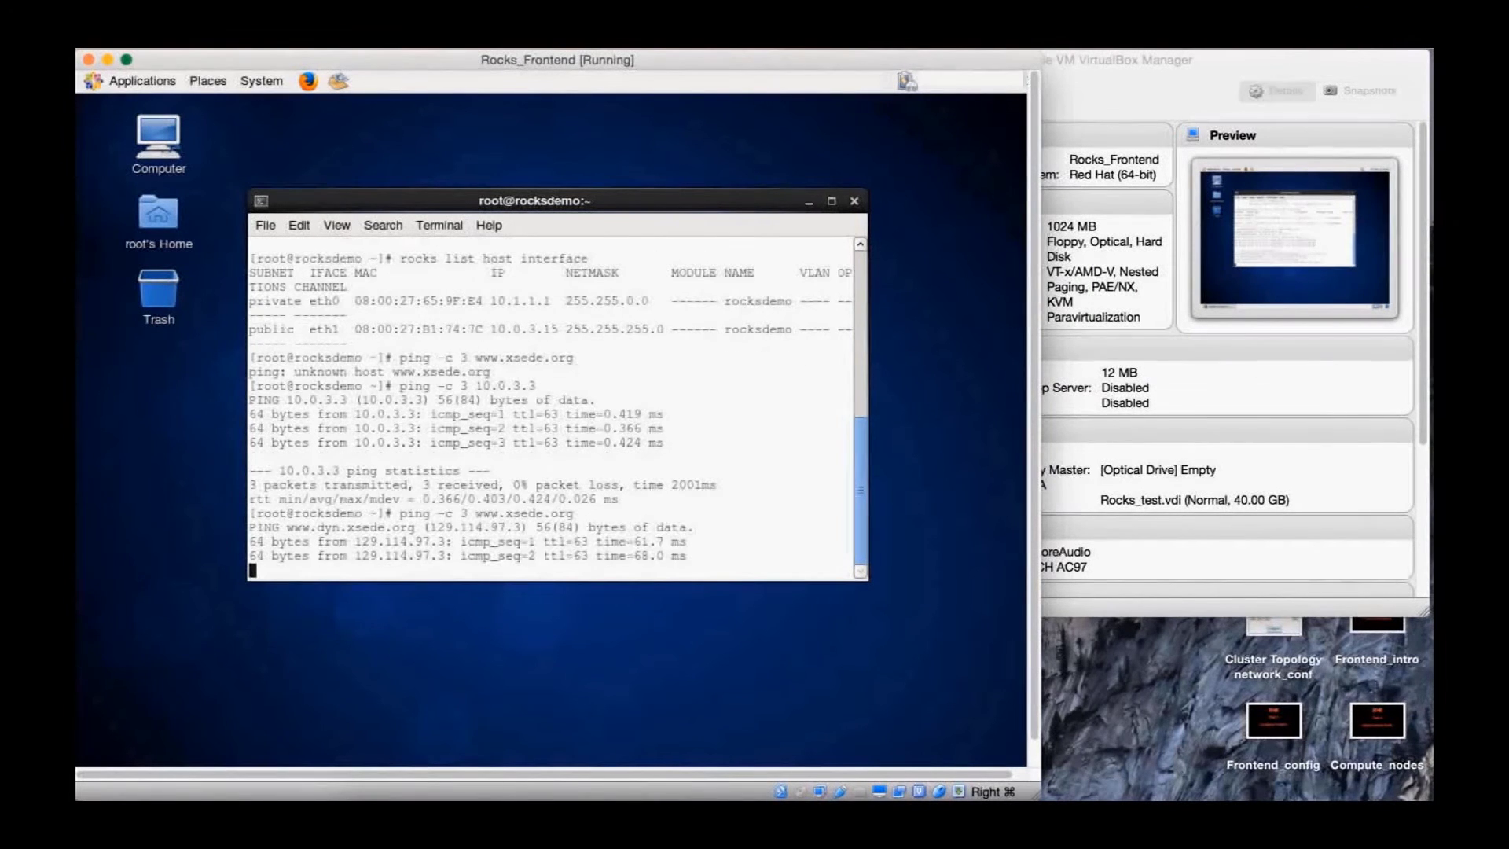
pyautogui.write('vim /etc/sysconfig/net')
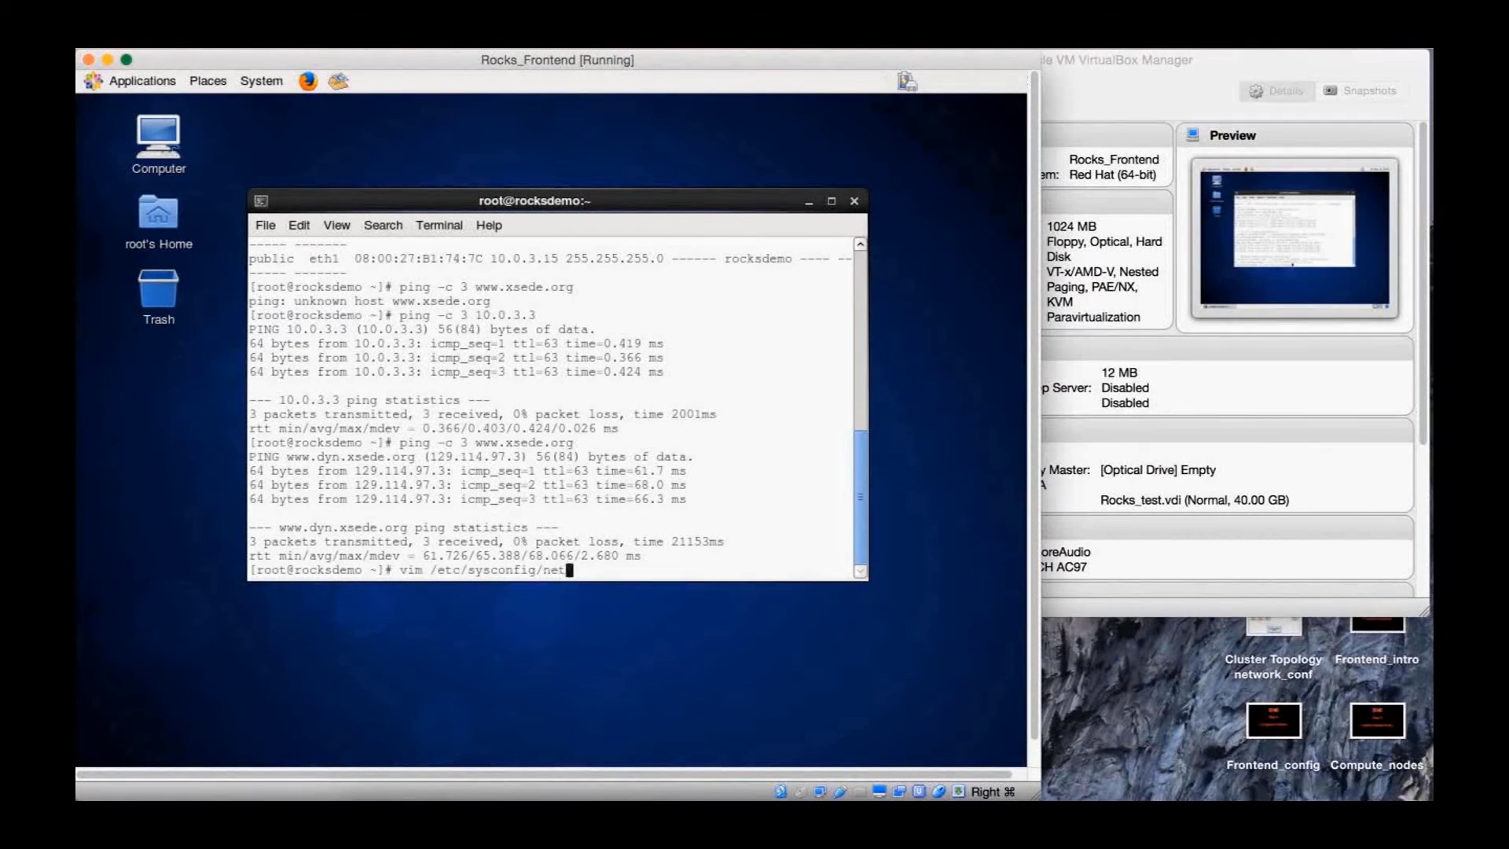
pyautogui.write('work-scripts/ifcdg-eth1')
# Open ifcfg-eth1 in vim, change BOOTPROTO from none to dhcp, and save with :wq
pyautogui.press('Left')
pyautogui.press('Left')
pyautogui.press('Left')
pyautogui.press('Left')
pyautogui.press('Left')
pyautogui.press('Left')
pyautogui.press('BackSpace')
pyautogui.write('f')
pyautogui.press('Return')
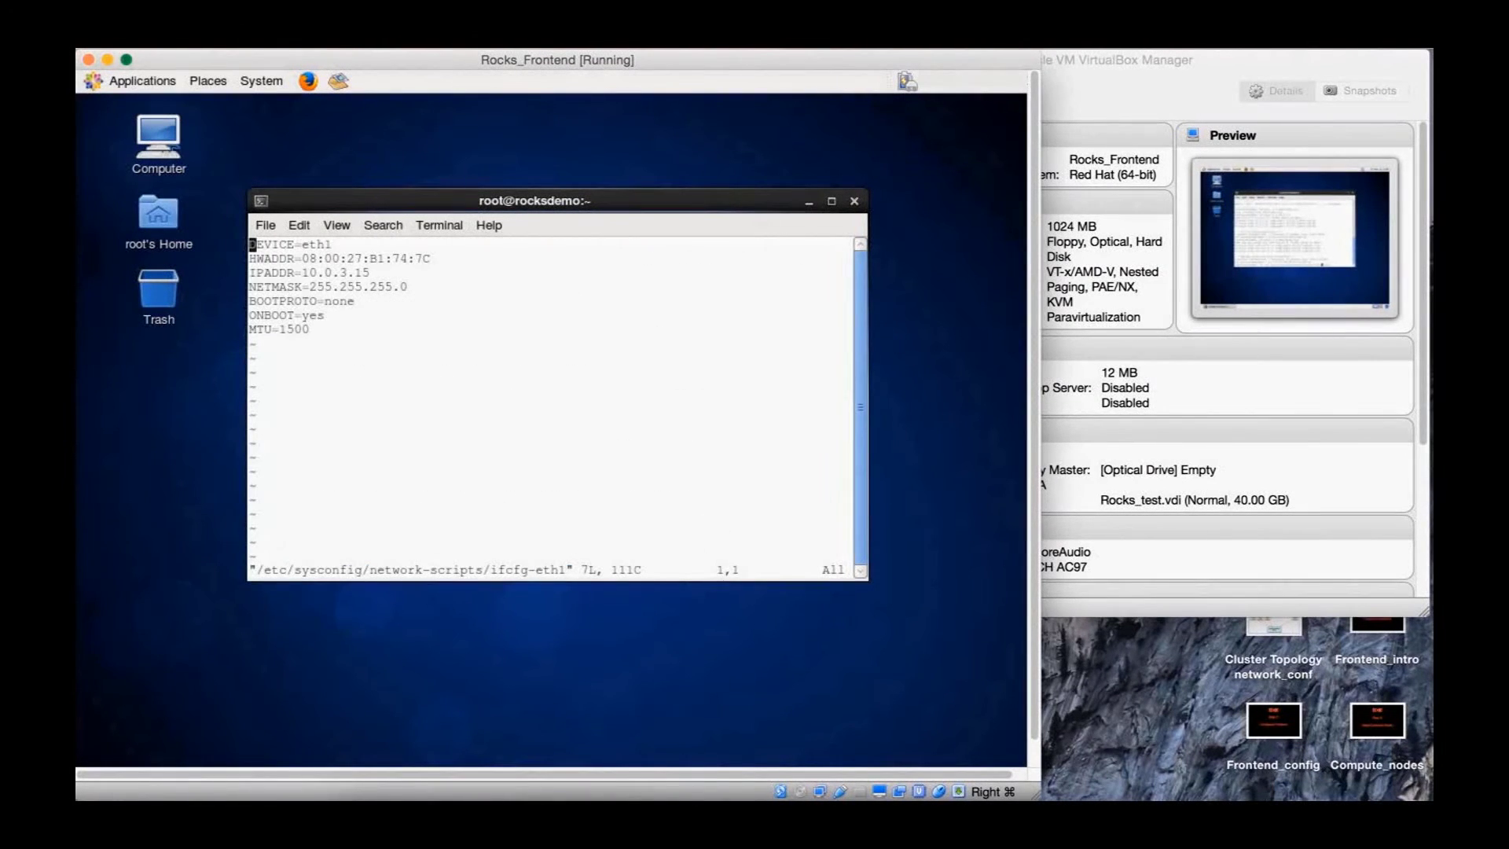
pyautogui.press('Down')
pyautogui.press('Down')
pyautogui.press('Down')
pyautogui.press('Down')
pyautogui.press('A')
pyautogui.press('BackSpace')
pyautogui.press('BackSpace')
pyautogui.press('BackSpace')
pyautogui.press('BackSpace')
pyautogui.write('dhcp')
pyautogui.press('Escape')
pyautogui.write(':wq')
pyautogui.press('Return')
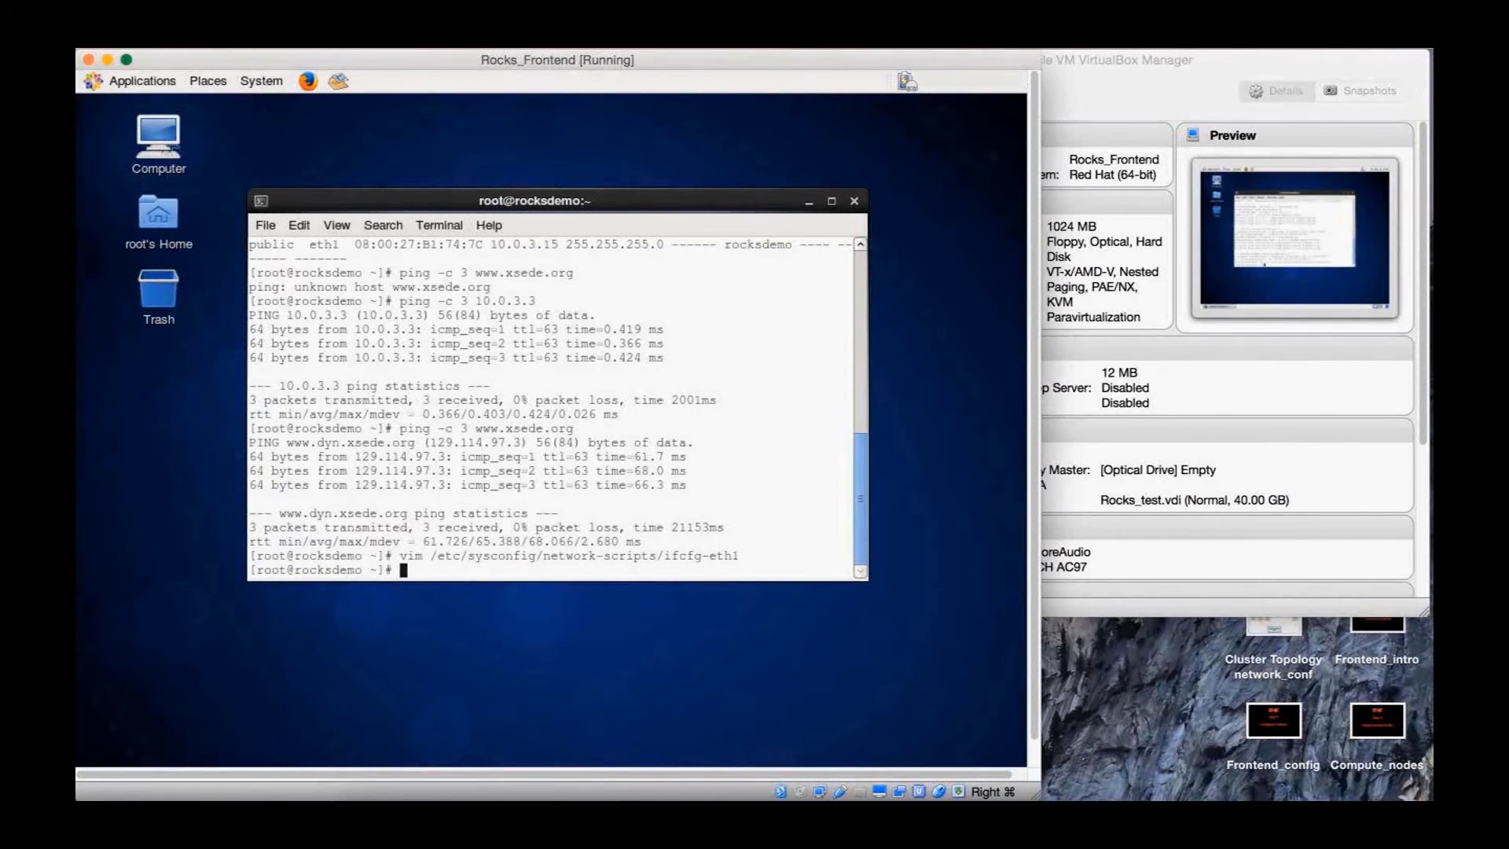
pyautogui.write('service network restart')
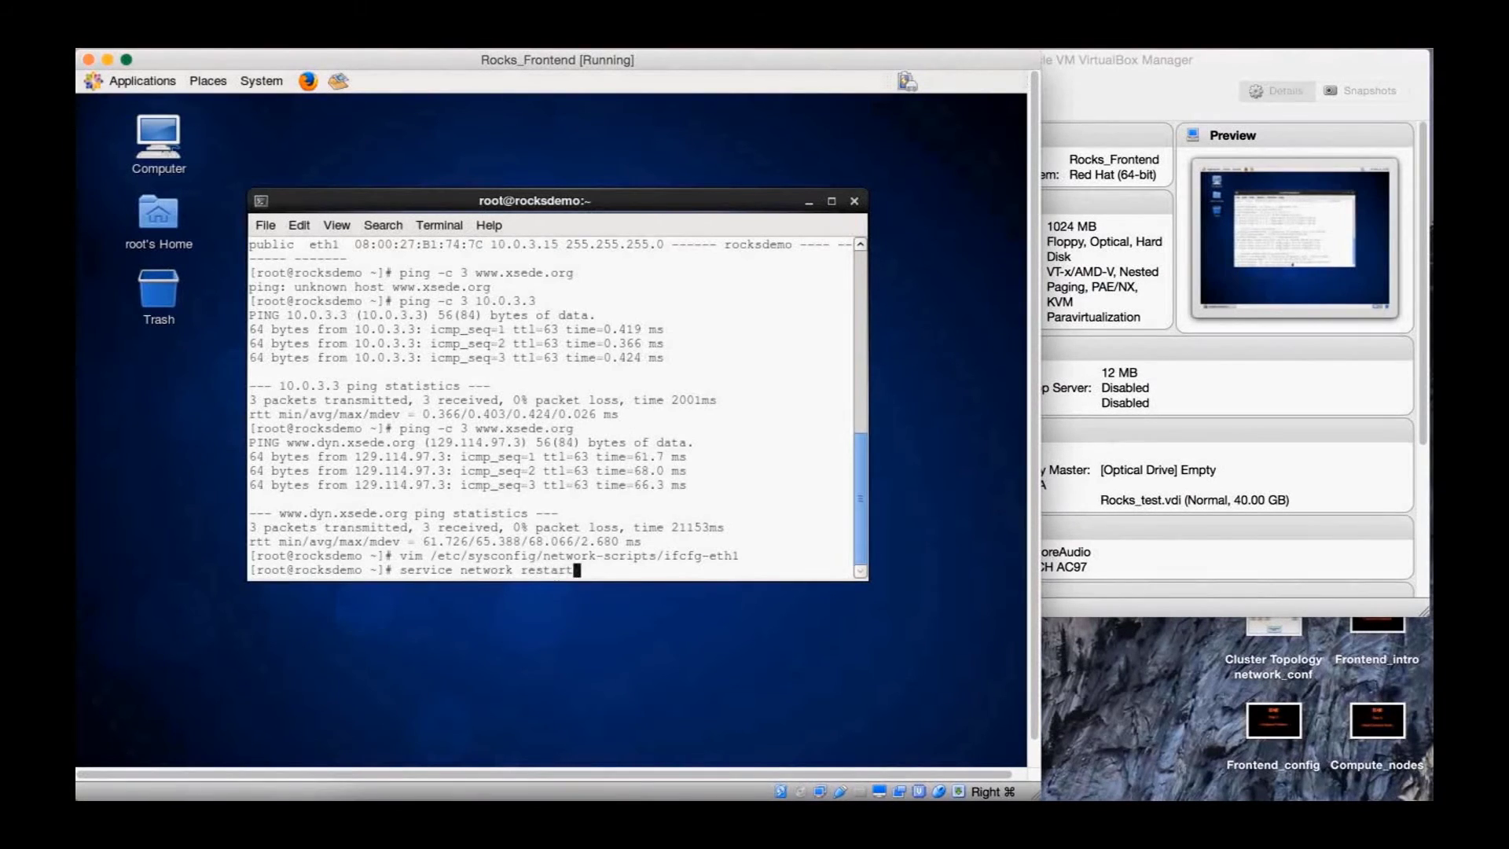
pyautogui.press('Return')
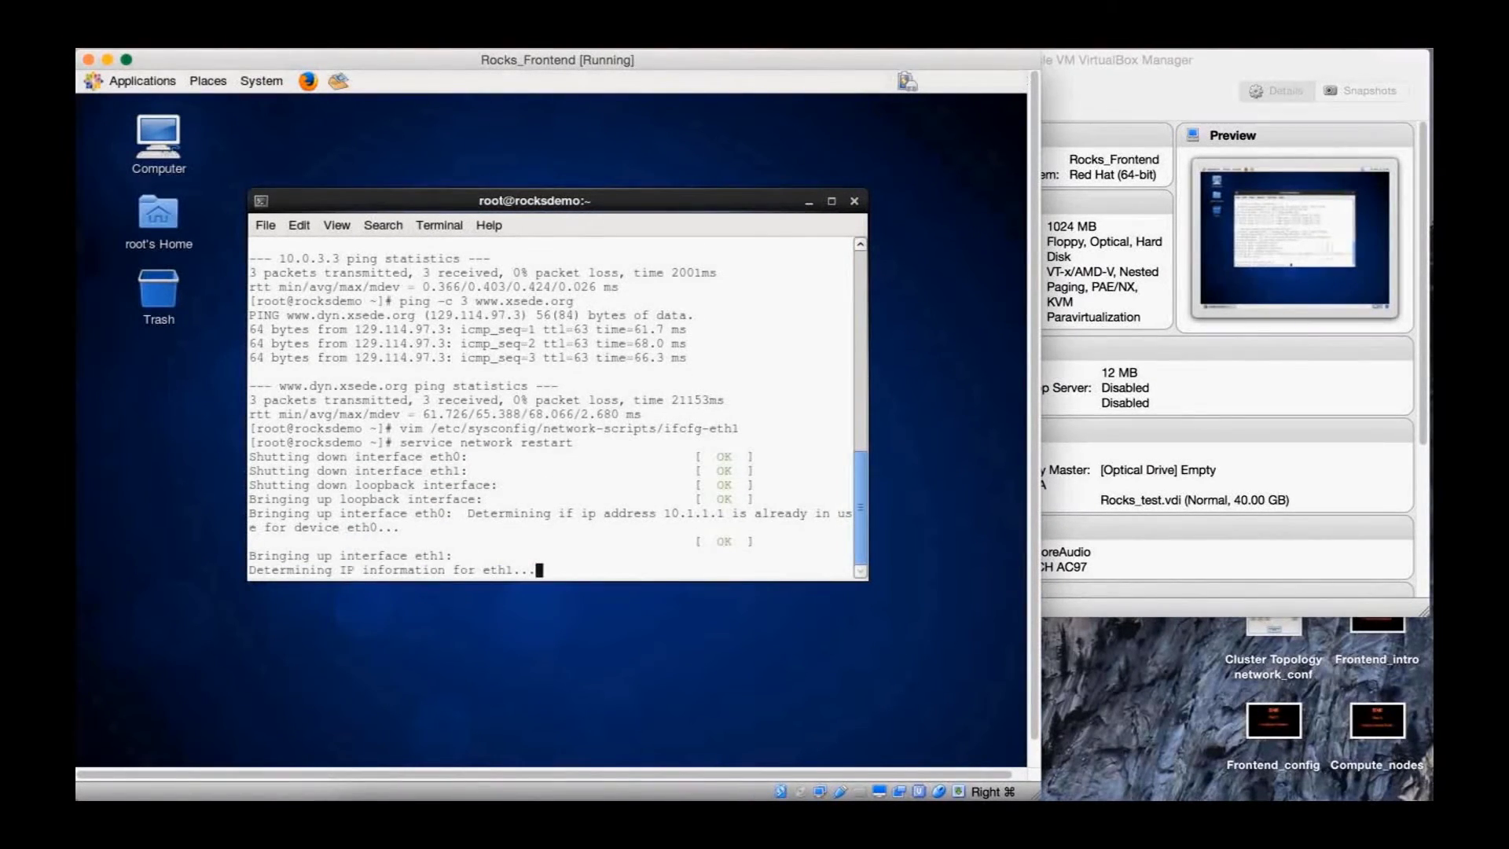
pyautogui.write('ping -c 3 www.xsede.org')
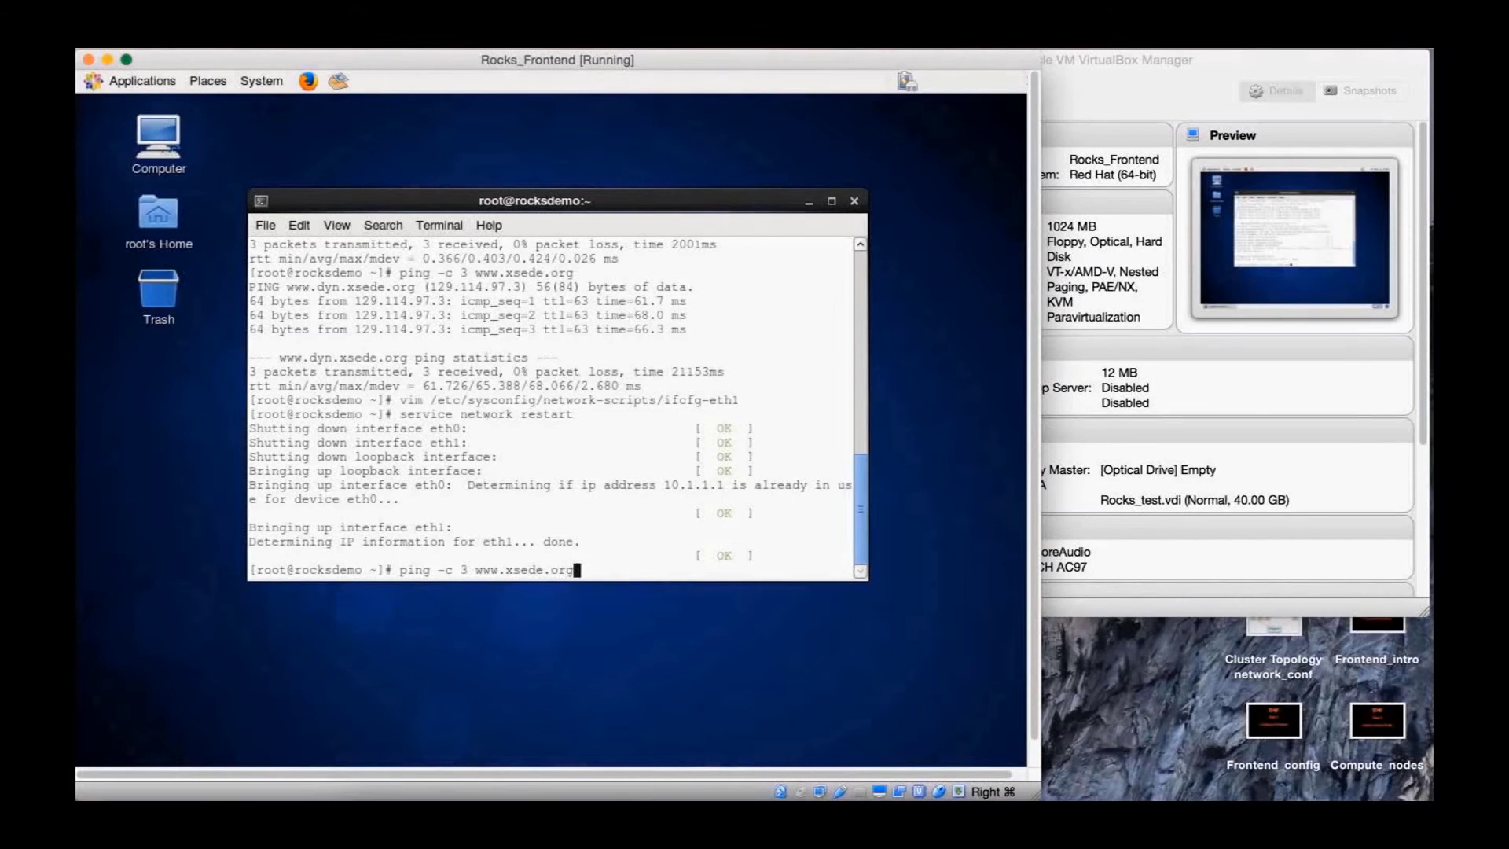
pyautogui.press('Return')
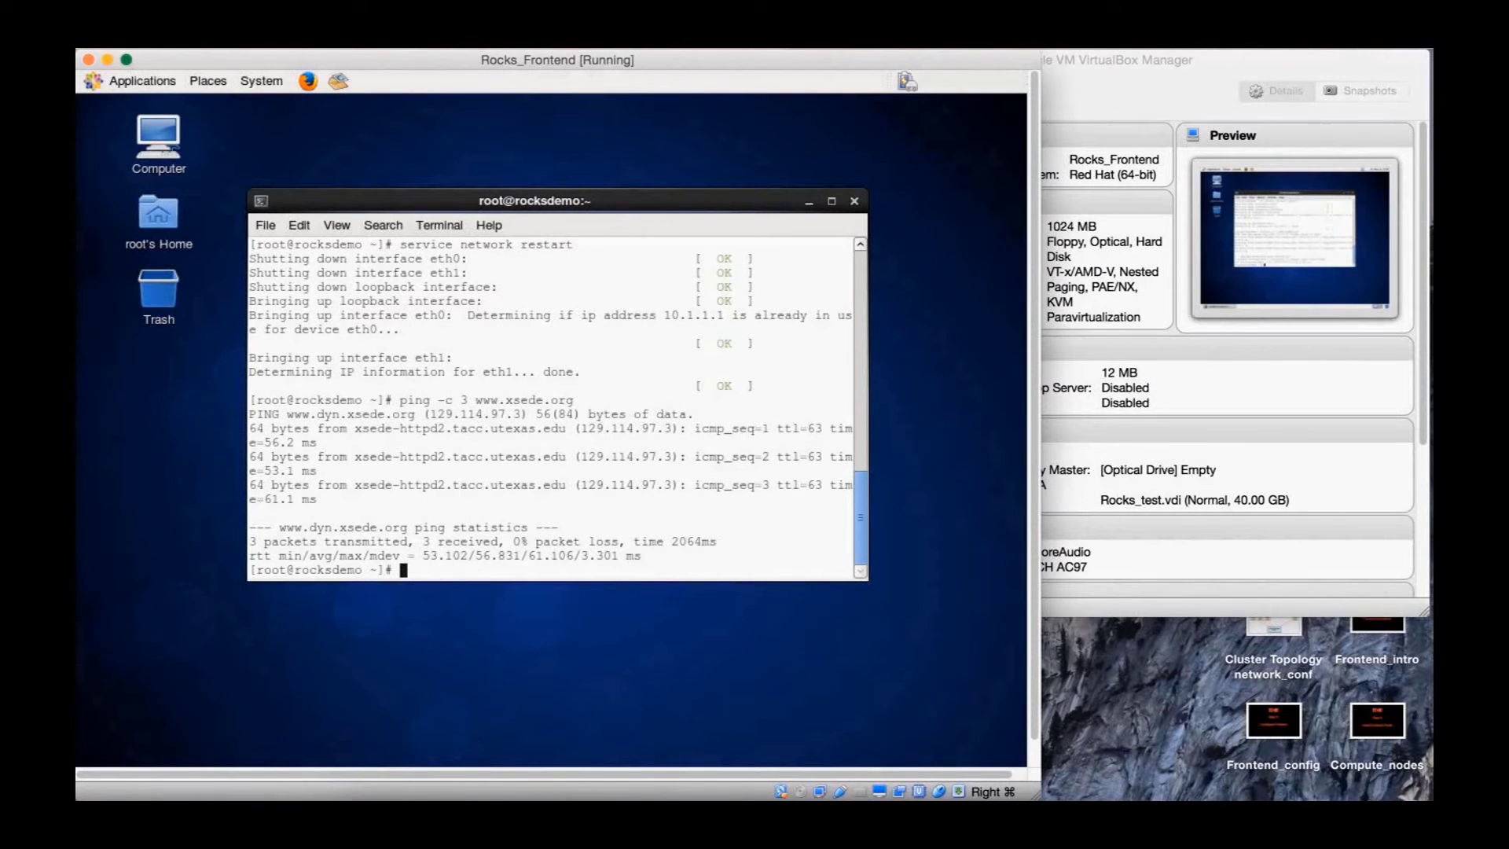
pyautogui.write('clear')
# Clear the terminal and wget xcbc_inventory-0.2.0.noarch.rpm from GitHub as xcbc_inventory.rpm
pyautogui.press('Return')
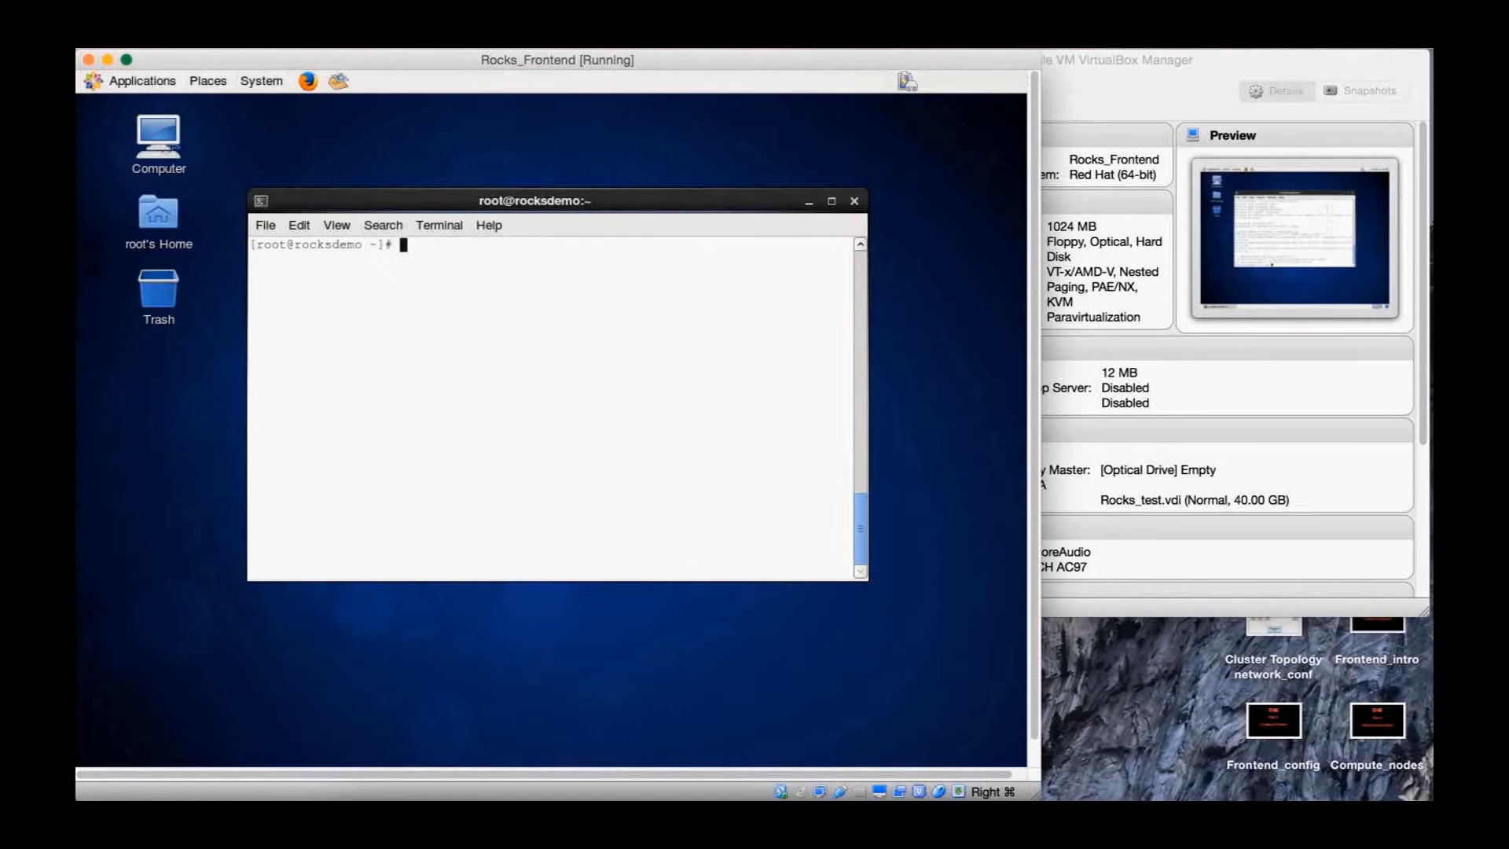
pyautogui.write('wget https://')
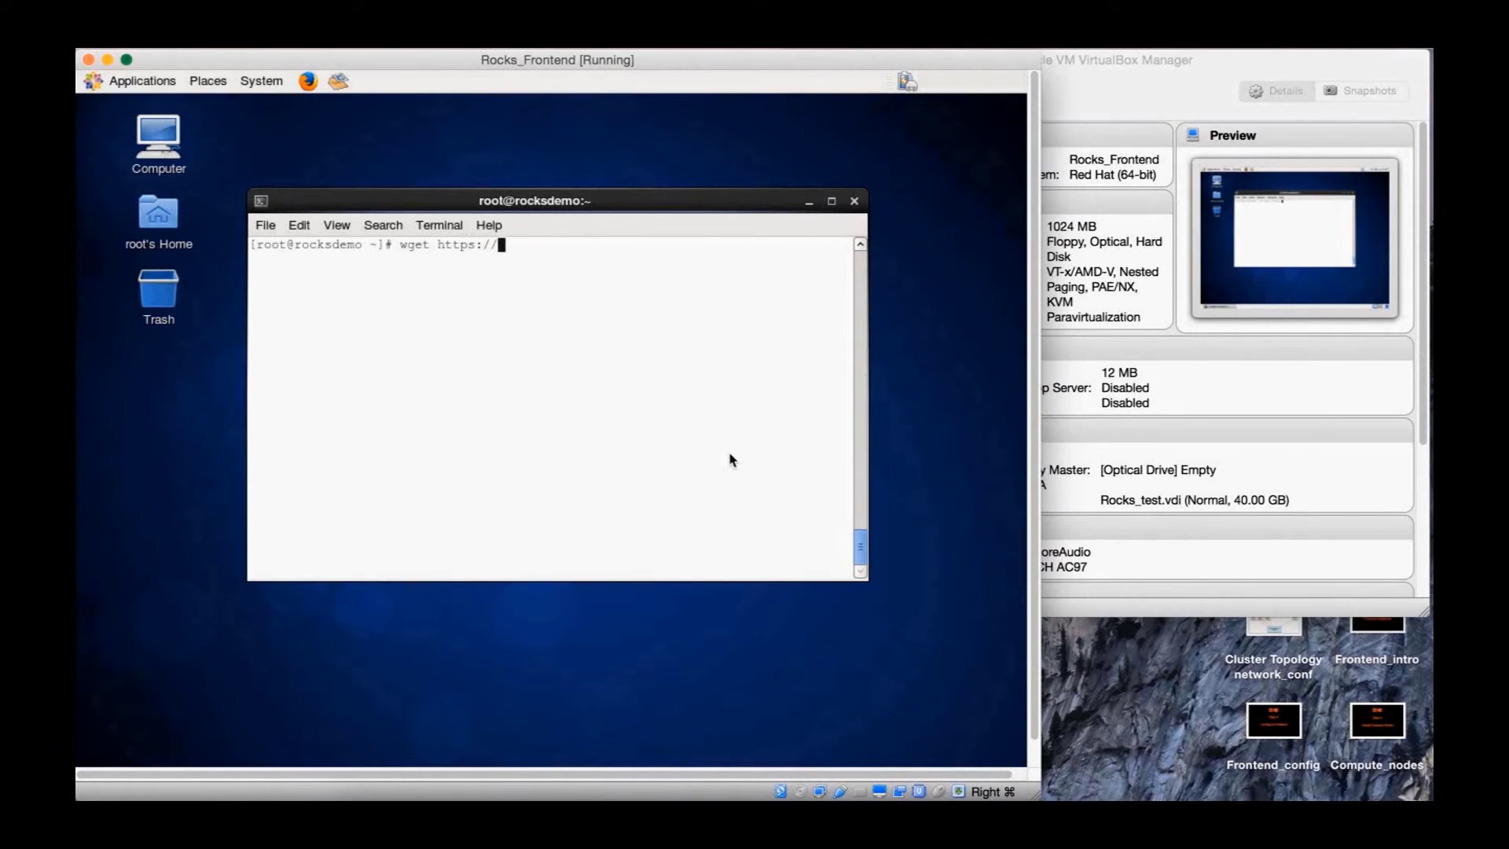
pyautogui.write('github.com/jecoulte')
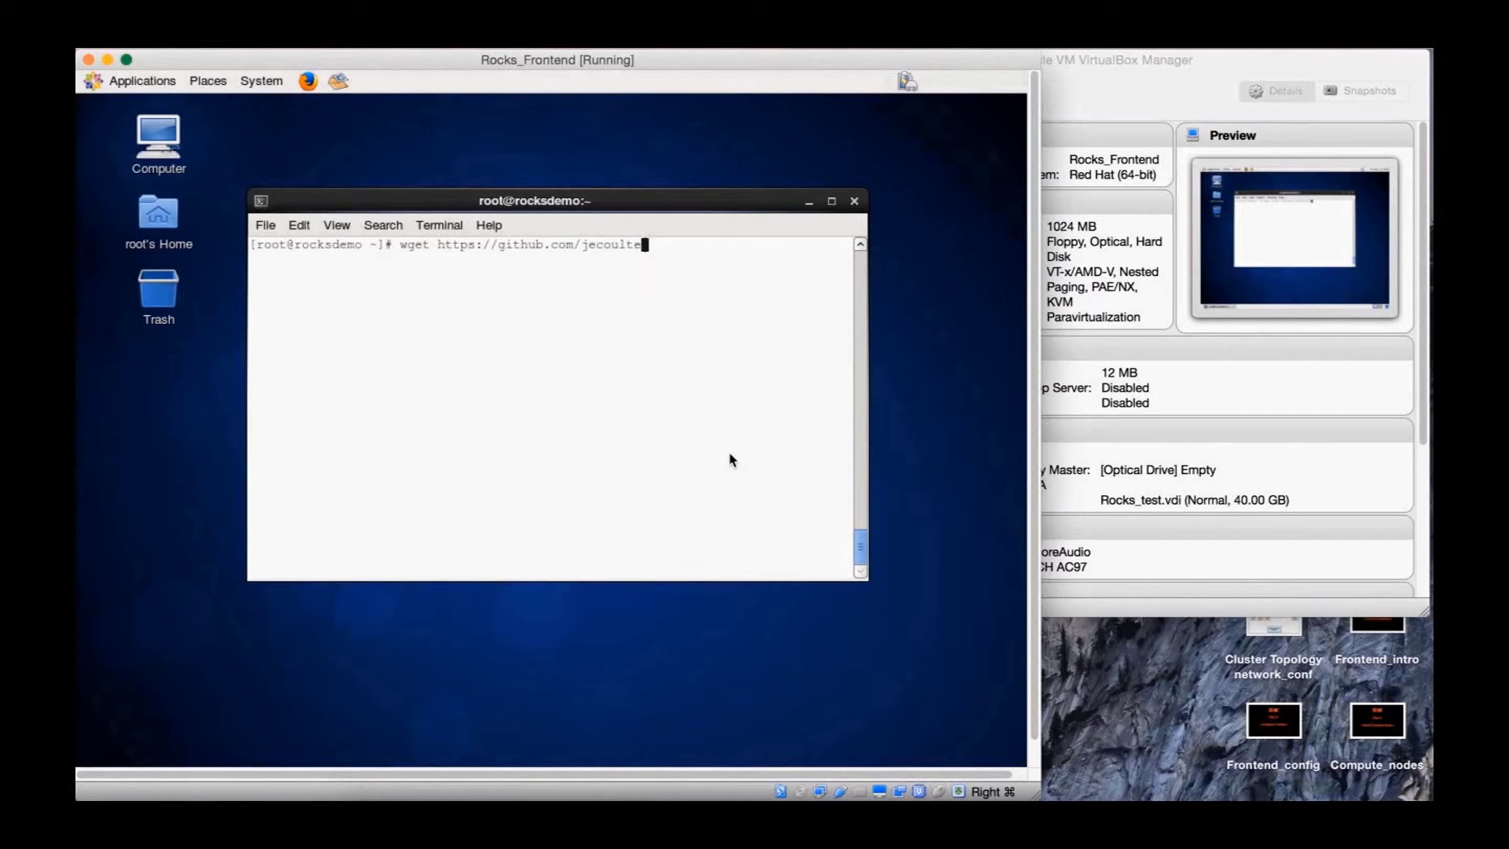
pyautogui.write('/XCBC_Inventory/')
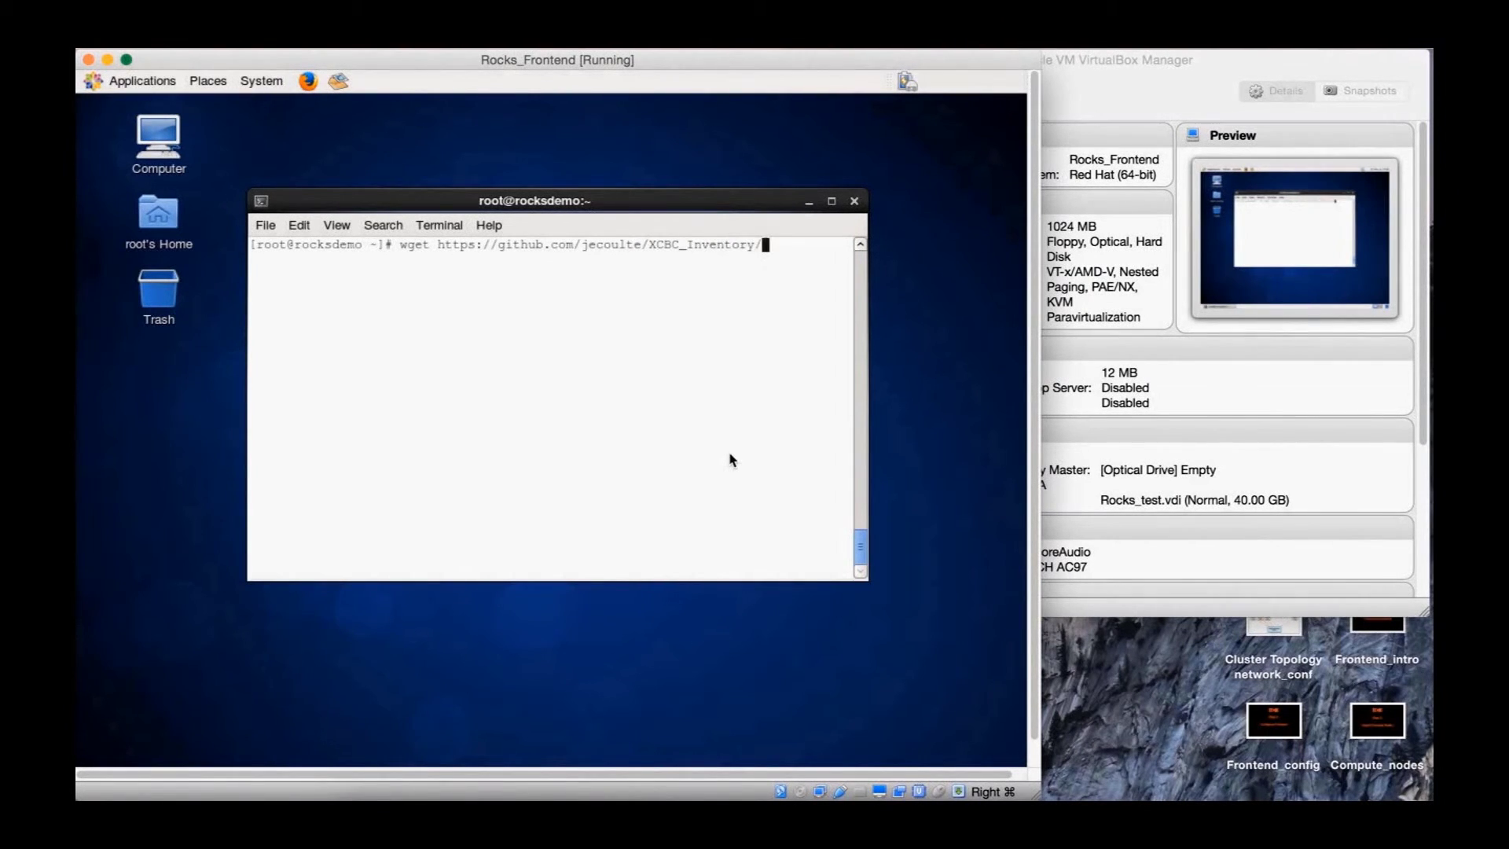
pyautogui.write('blob/master/')
pyautogui.write('xcbc_')
pyautogui.write('inventory')
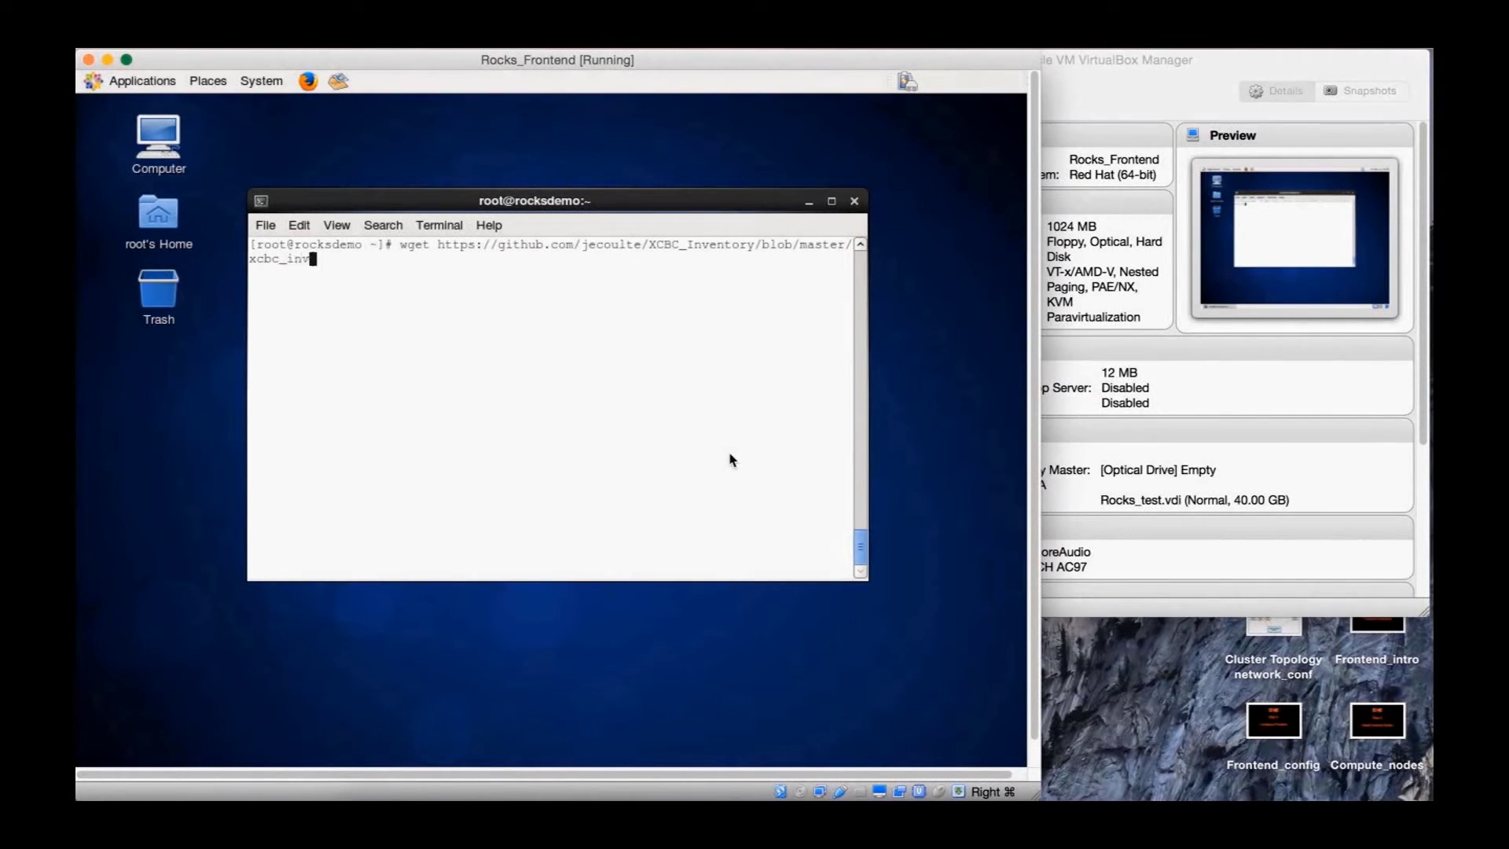
pyautogui.write('0.2.0.noarch.rpm?raw=true -O xcbc_inventory.rpm')
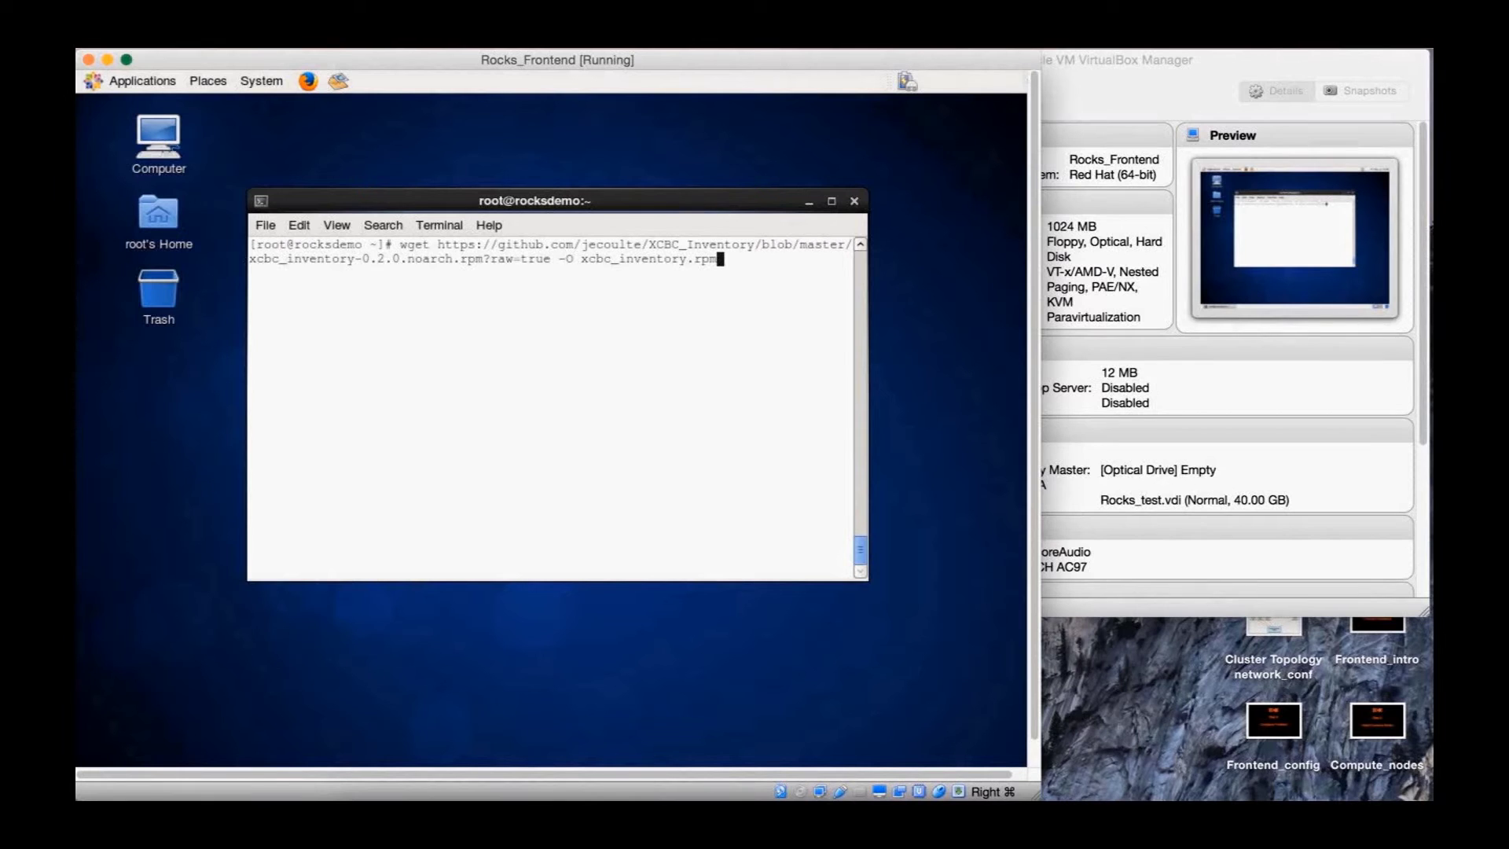
pyautogui.press('Return')
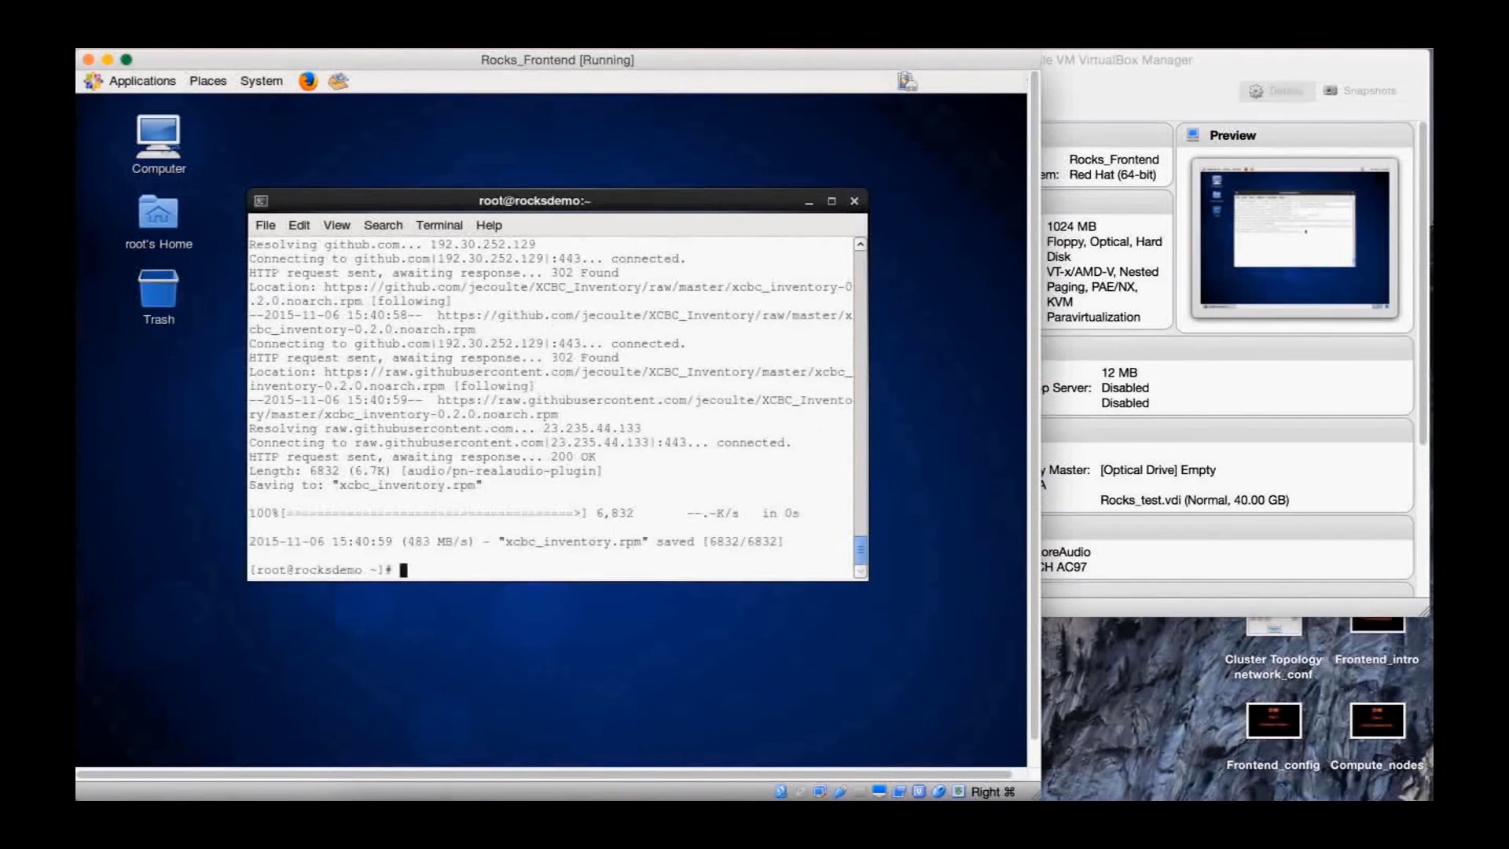
# Install xcbc_inventory.rpm with rpm -ivh
pyautogui.write('rpm ')
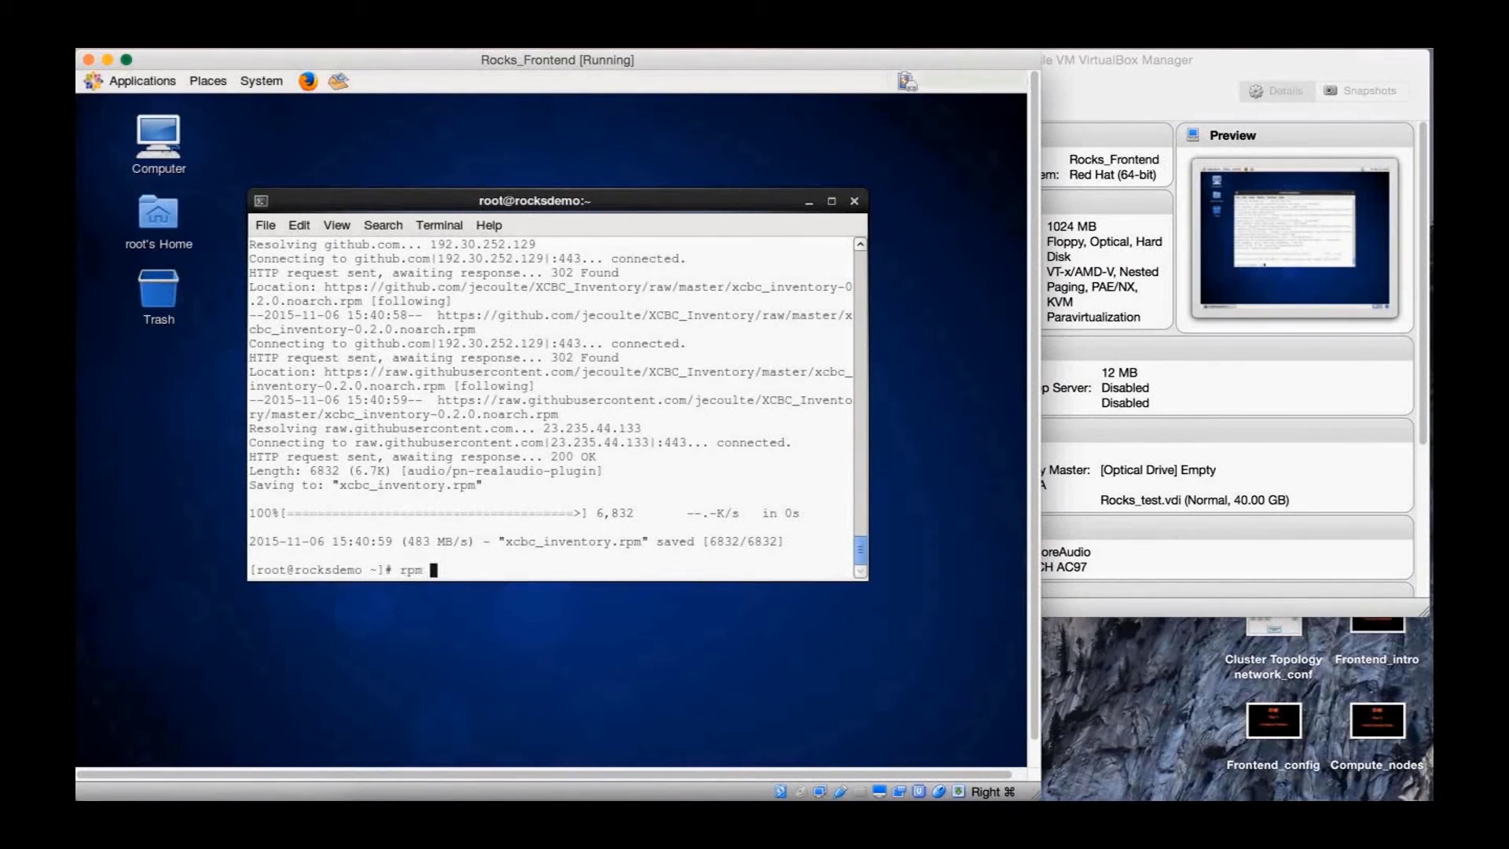
pyautogui.write('-ivh x')
pyautogui.press('Tab')
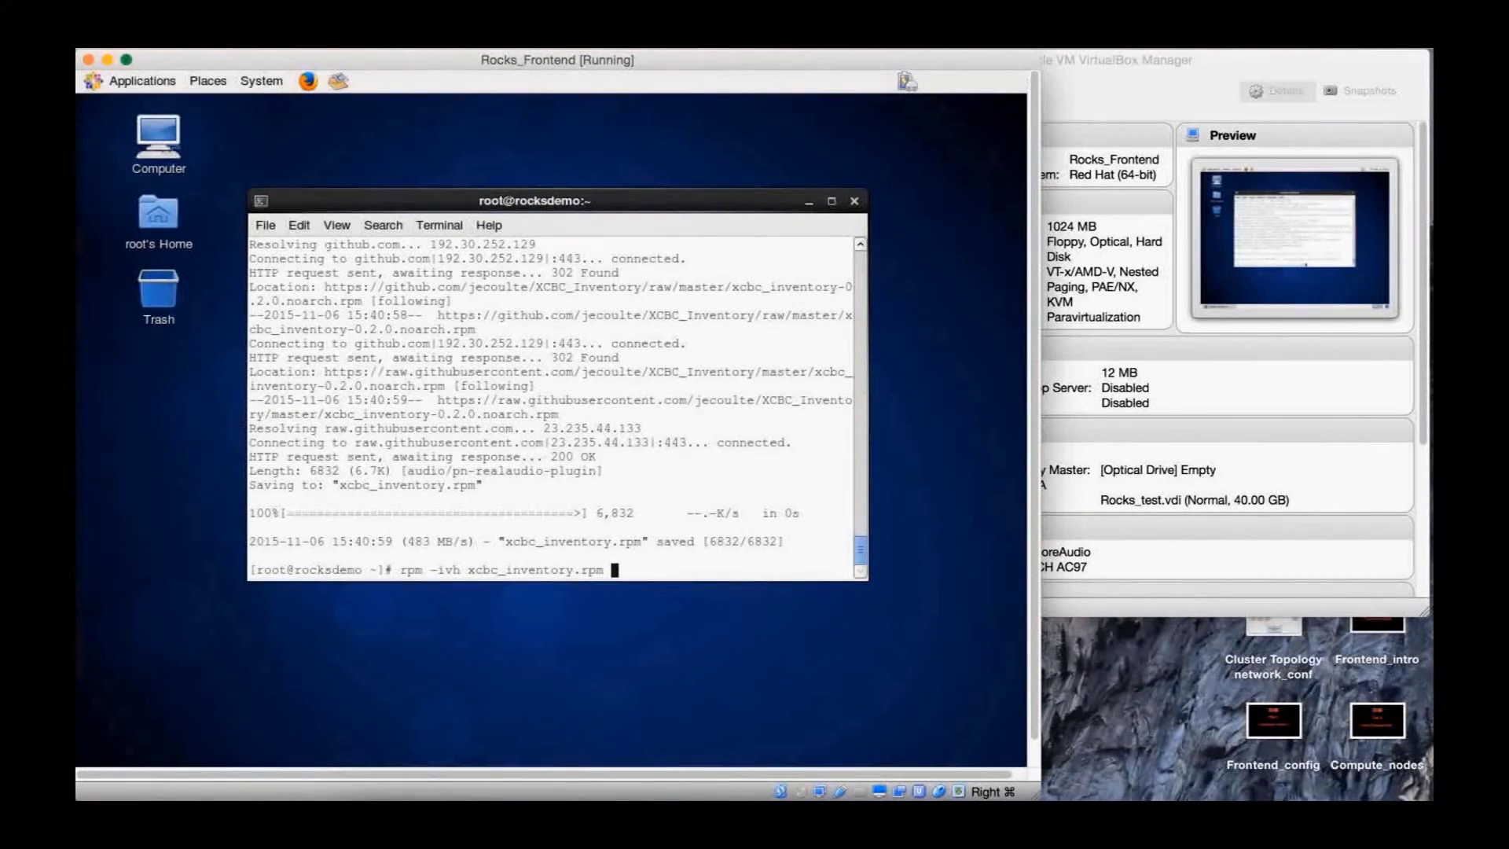
pyautogui.press('Return')
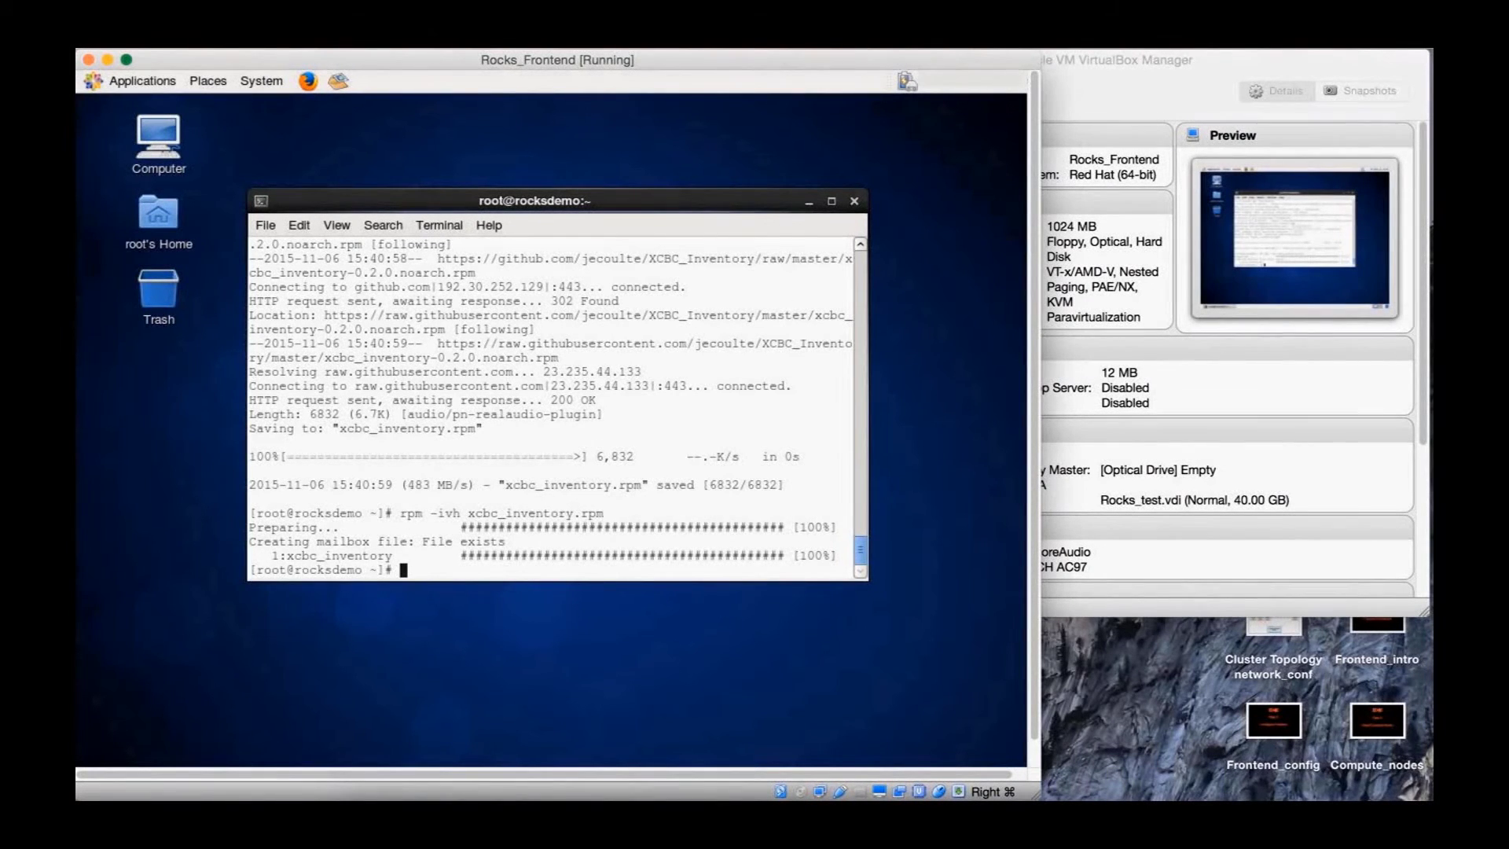
# Open root's .bashrc in vim with vim .bashrc to check the xcbc_inventory lines
pyautogui.write('vim .bashrc')
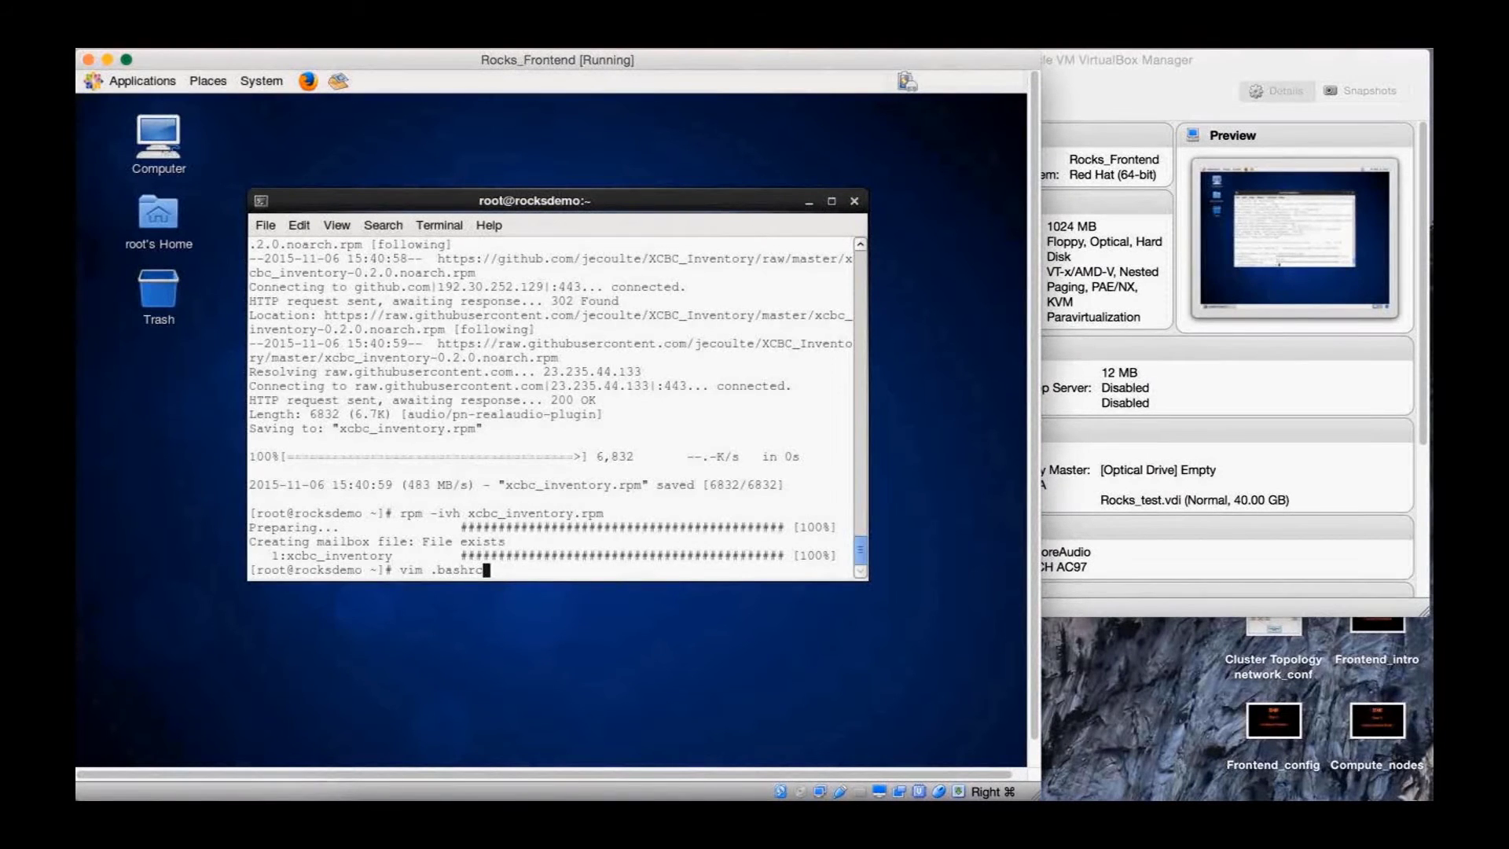
pyautogui.press('Return')
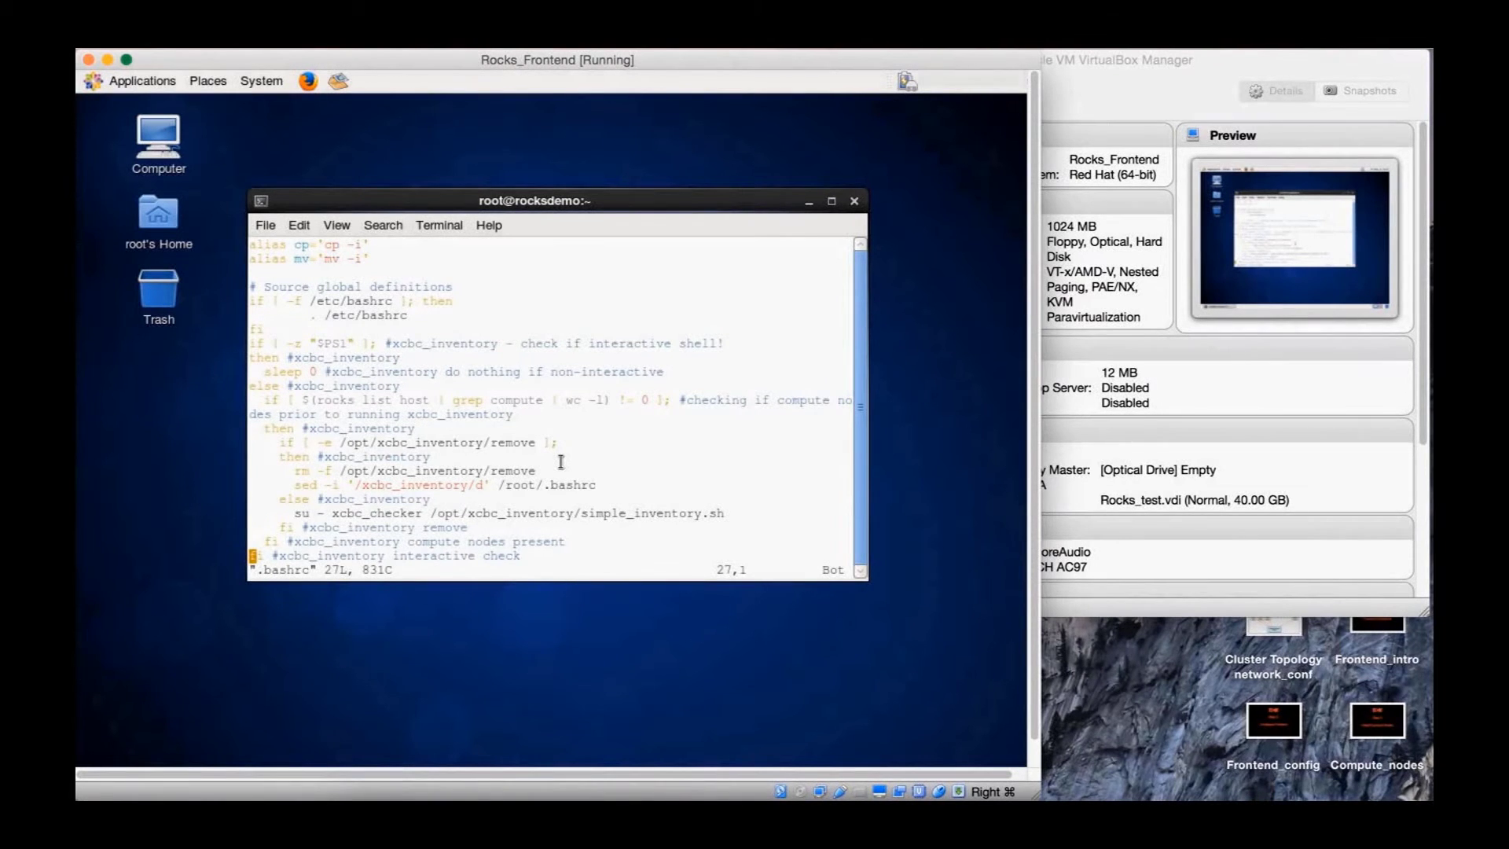
# Quit vim with :wq, clear the screen, and tab-complete insert-ethers at the root prompt
pyautogui.write(':wq')
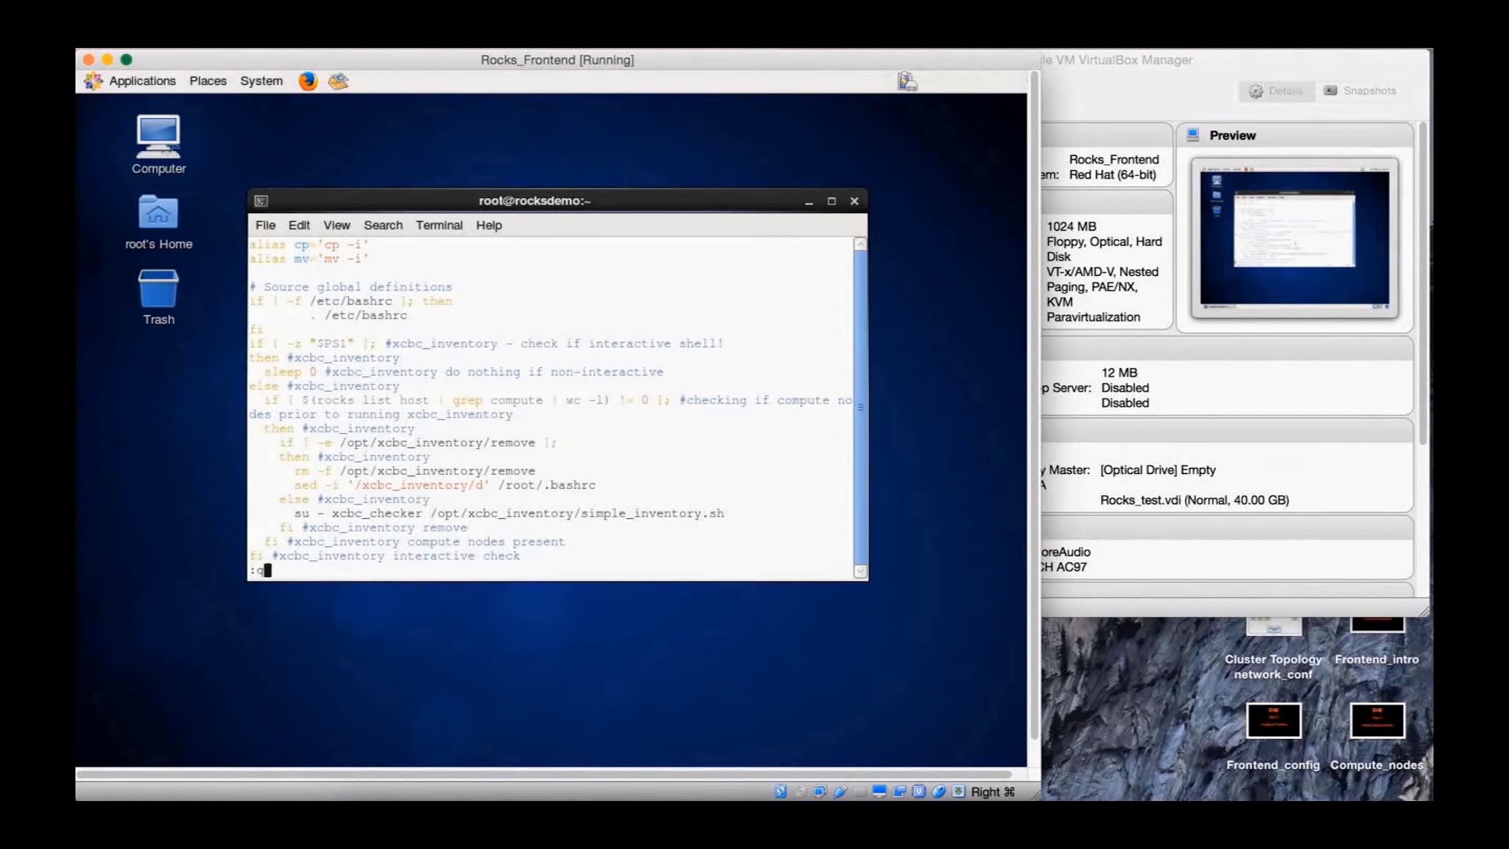
pyautogui.press('Return')
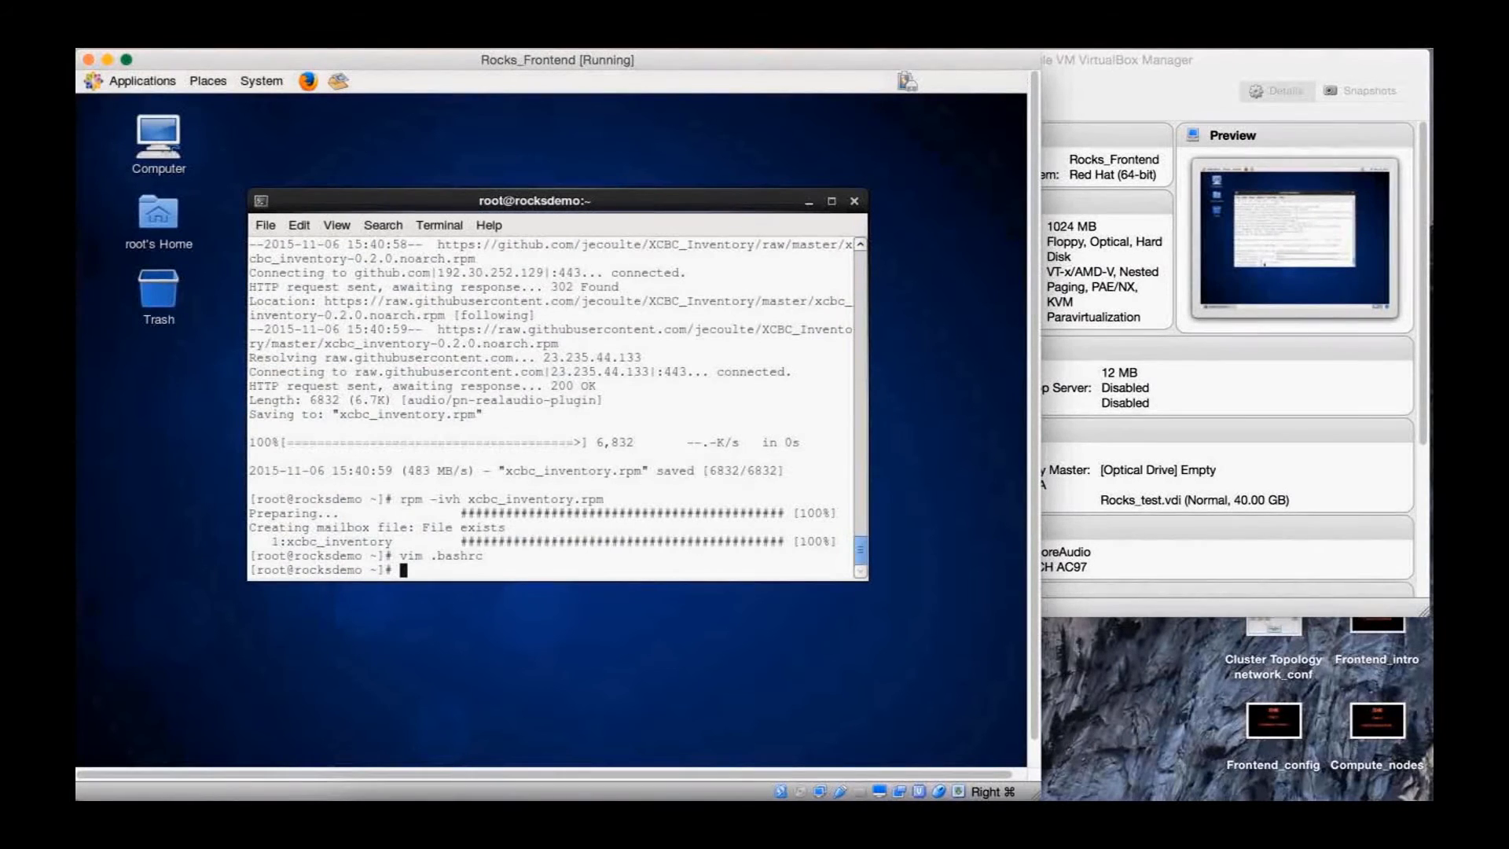
pyautogui.write('clear')
pyautogui.press('Return')
pyautogui.write('inse')
pyautogui.press('Tab')
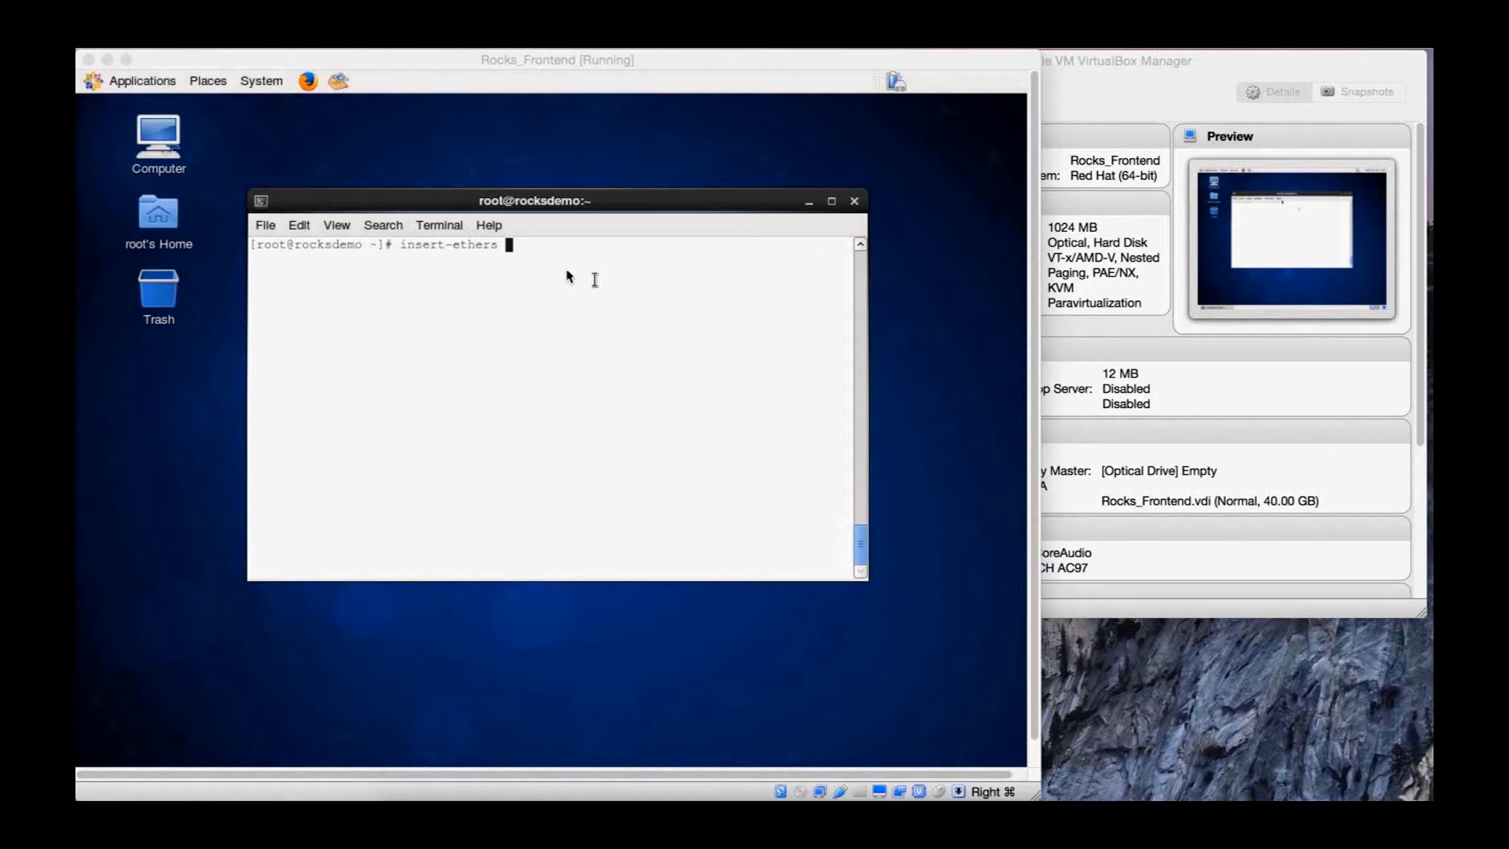
# Run insert-ethers on the frontend with Compute as the appliance type, then bring VirtualBox Manager forward
pyautogui.click(588, 278)
pyautogui.press('Return')
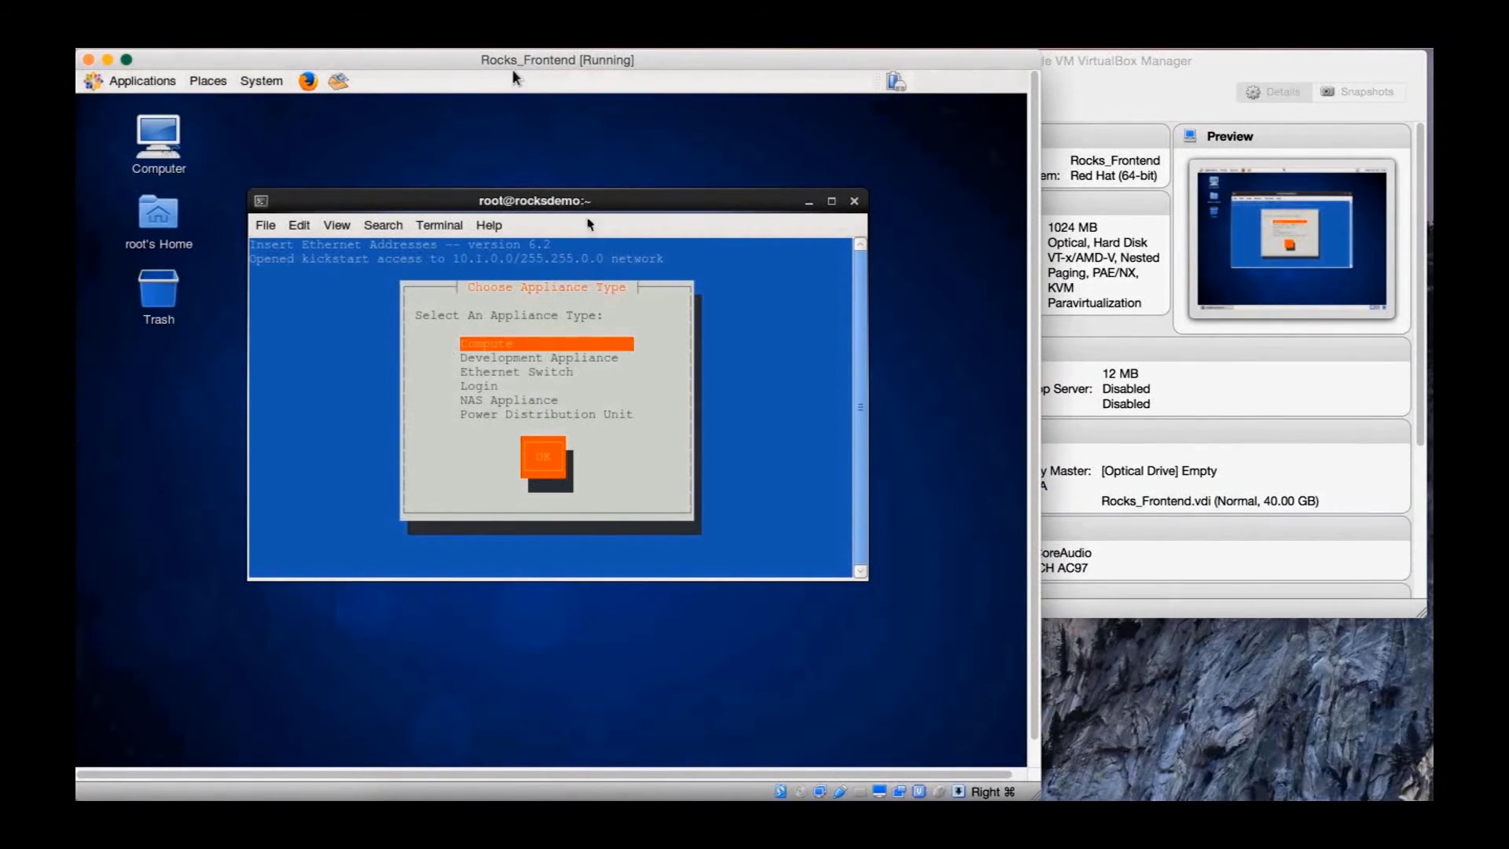
pyautogui.moveTo(512, 69); pyautogui.dragTo(531, 69)
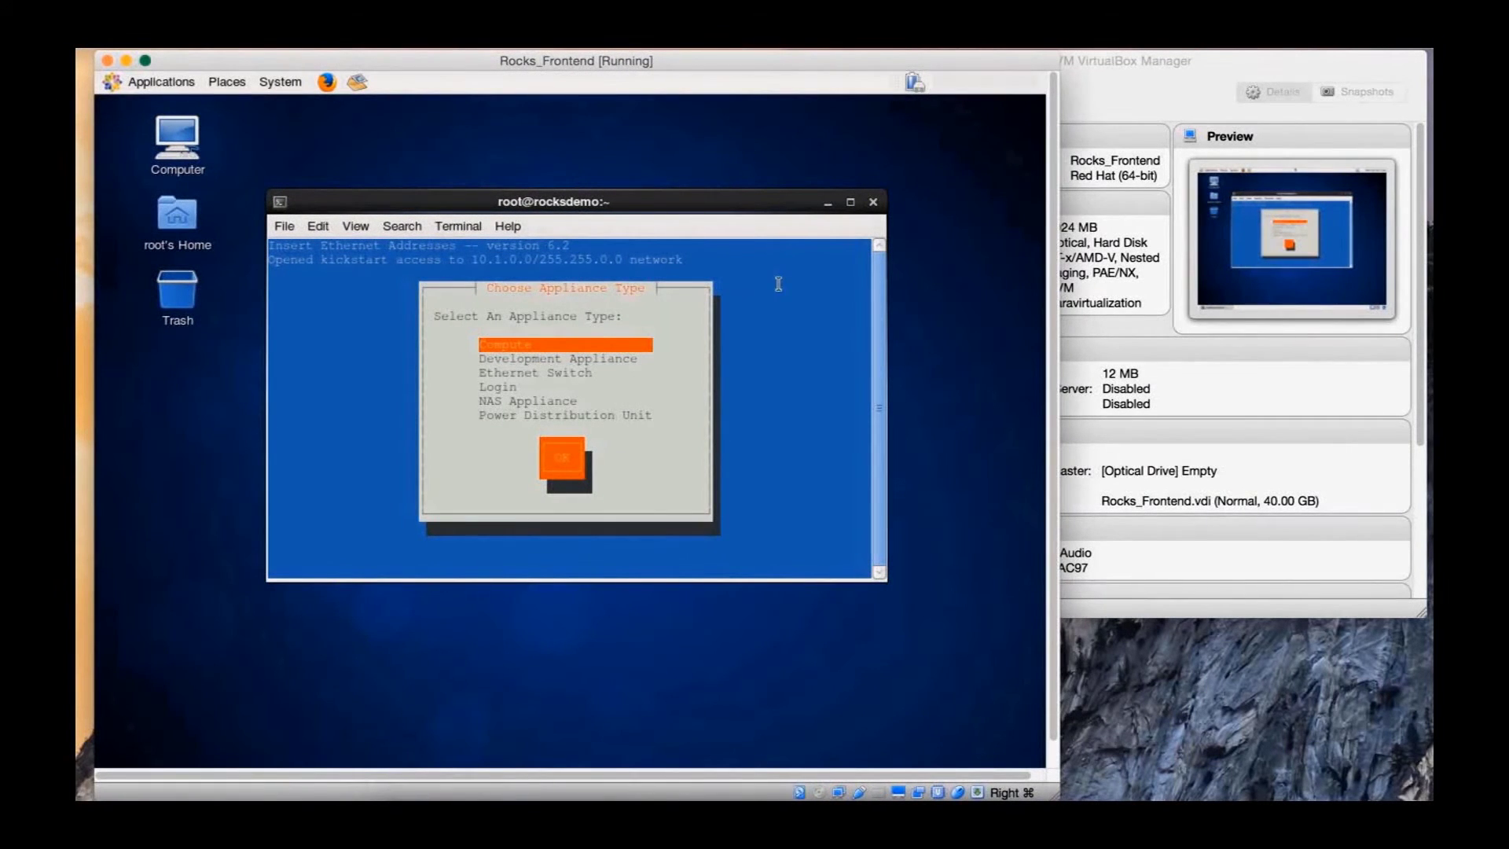
pyautogui.press('Return')
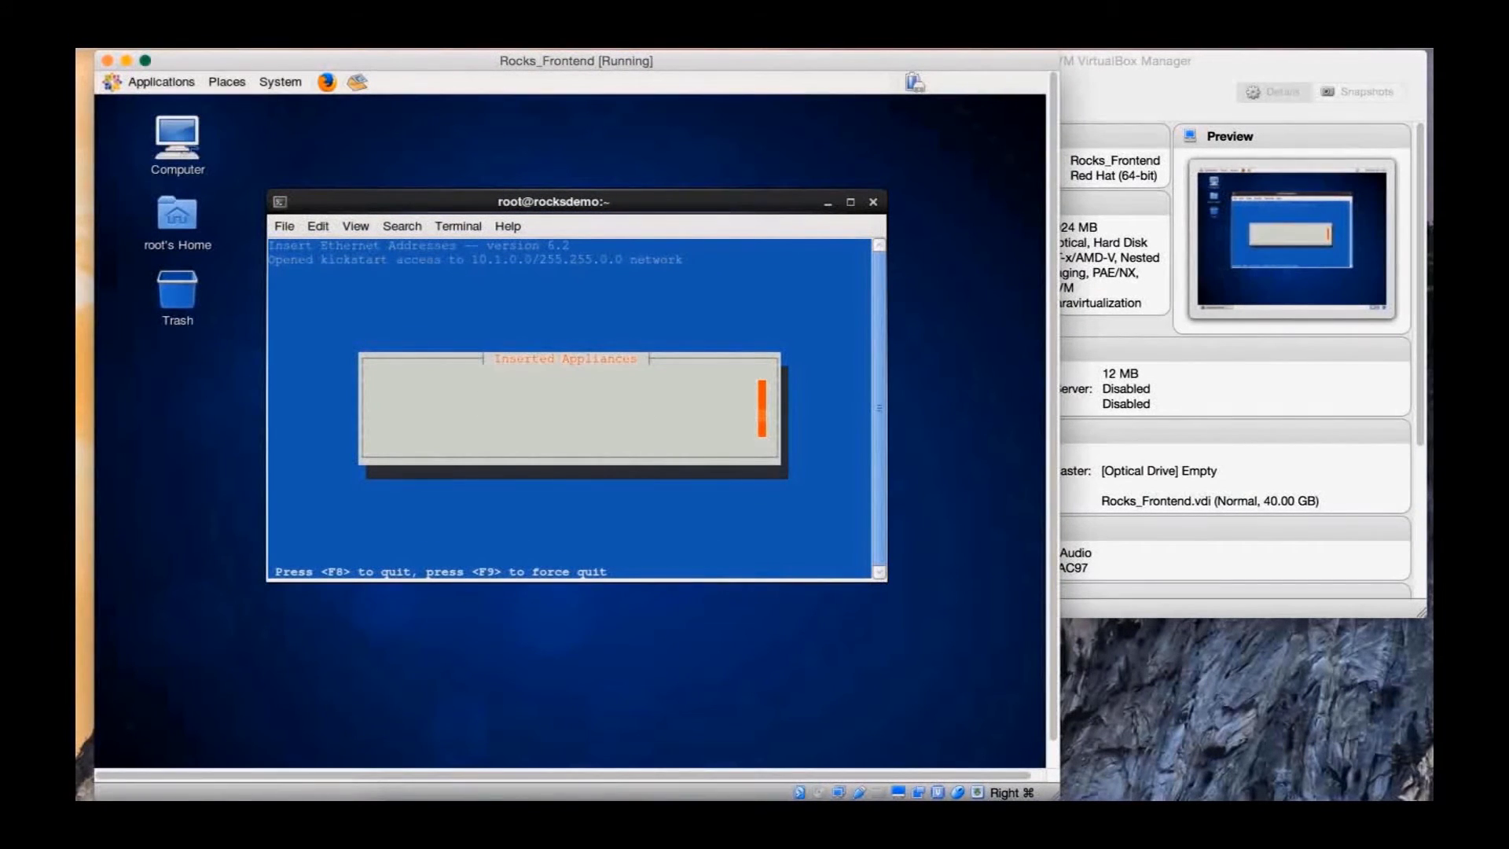
pyautogui.click(1197, 62)
# Start a new VM named compute_0 with type Linux and version Red Hat (64-bit)
pyautogui.click(804, 90)
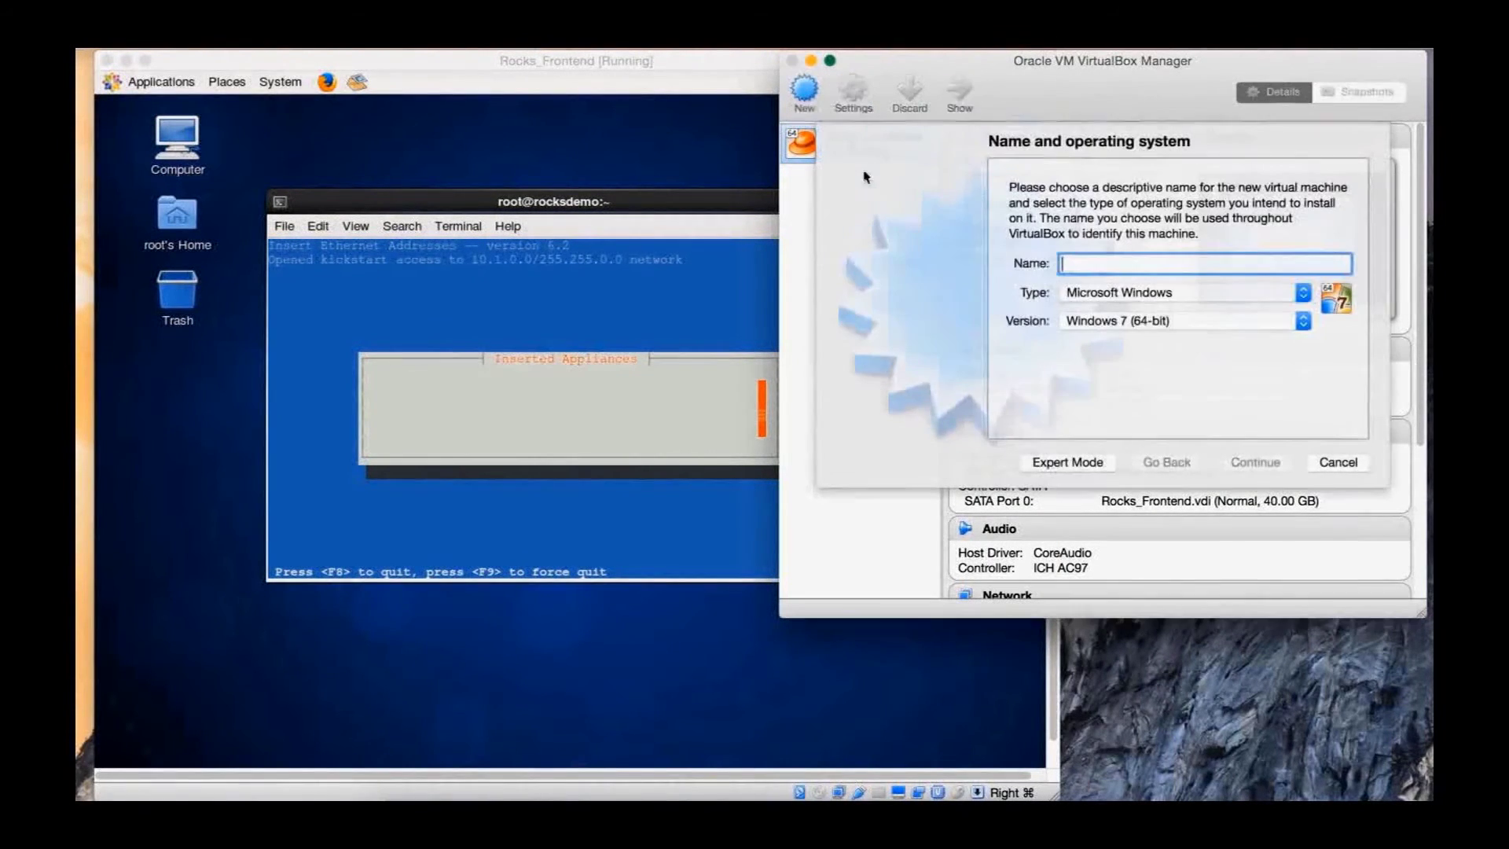
pyautogui.write('compute_0')
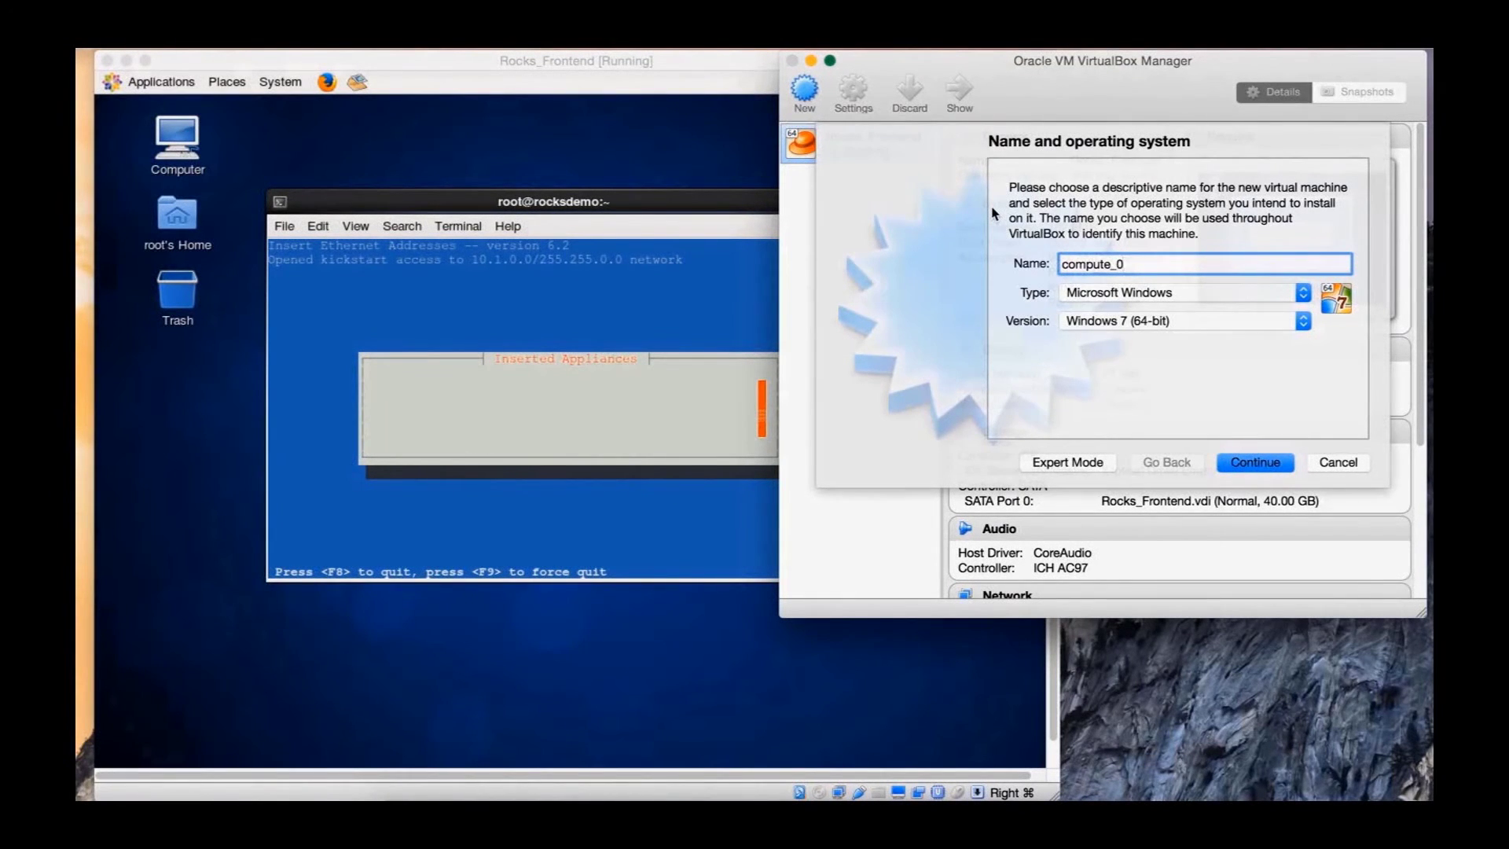
pyautogui.press('Tab')
pyautogui.press('l')
pyautogui.press('Tab')
pyautogui.press('r')
pyautogui.press('Tab')
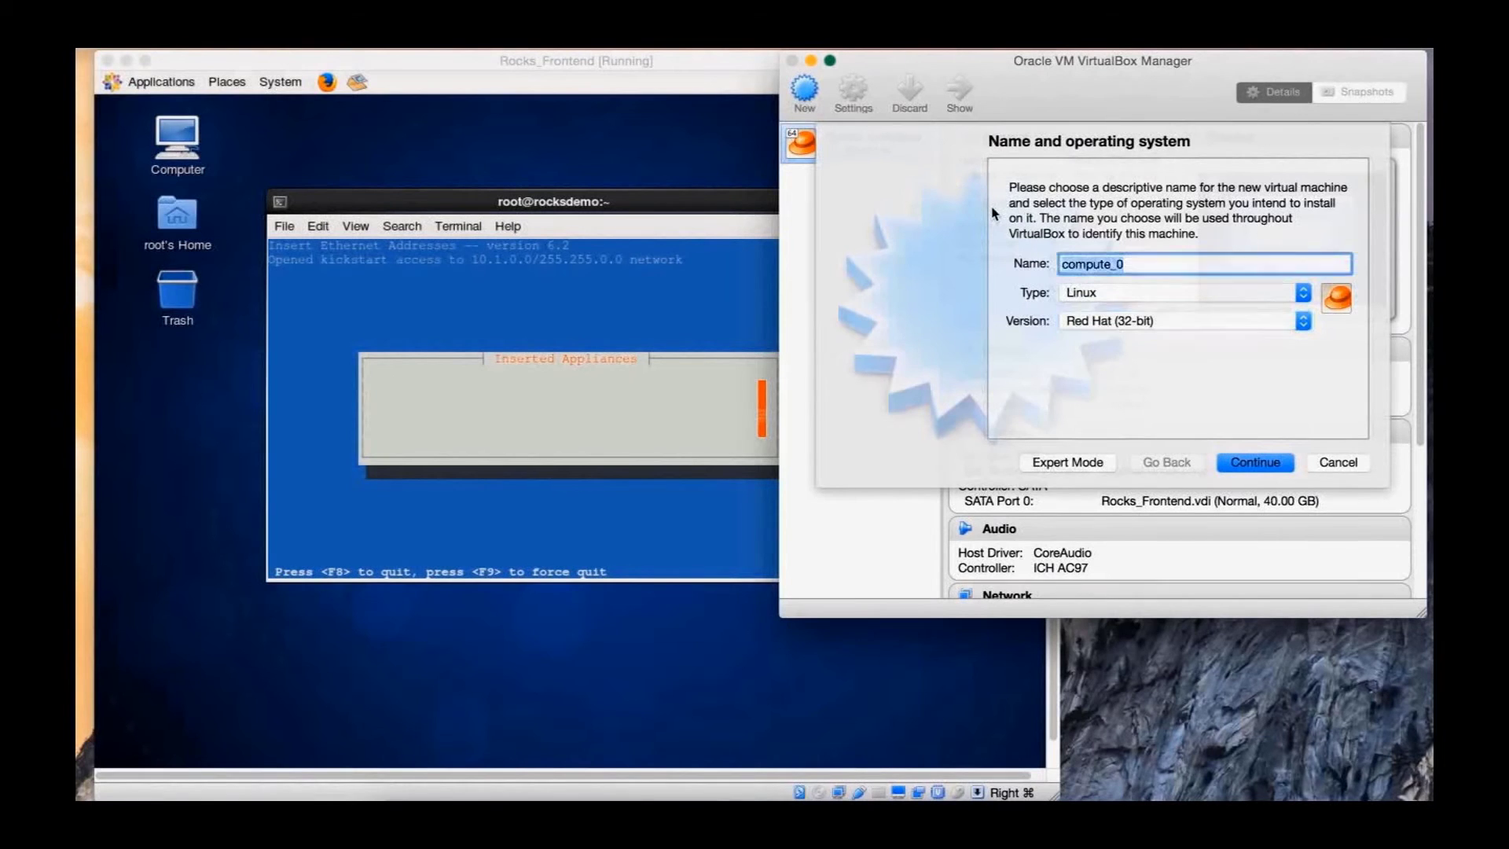
pyautogui.press('Tab')
pyautogui.press('Tab')
pyautogui.press('r')
pyautogui.press('Return')
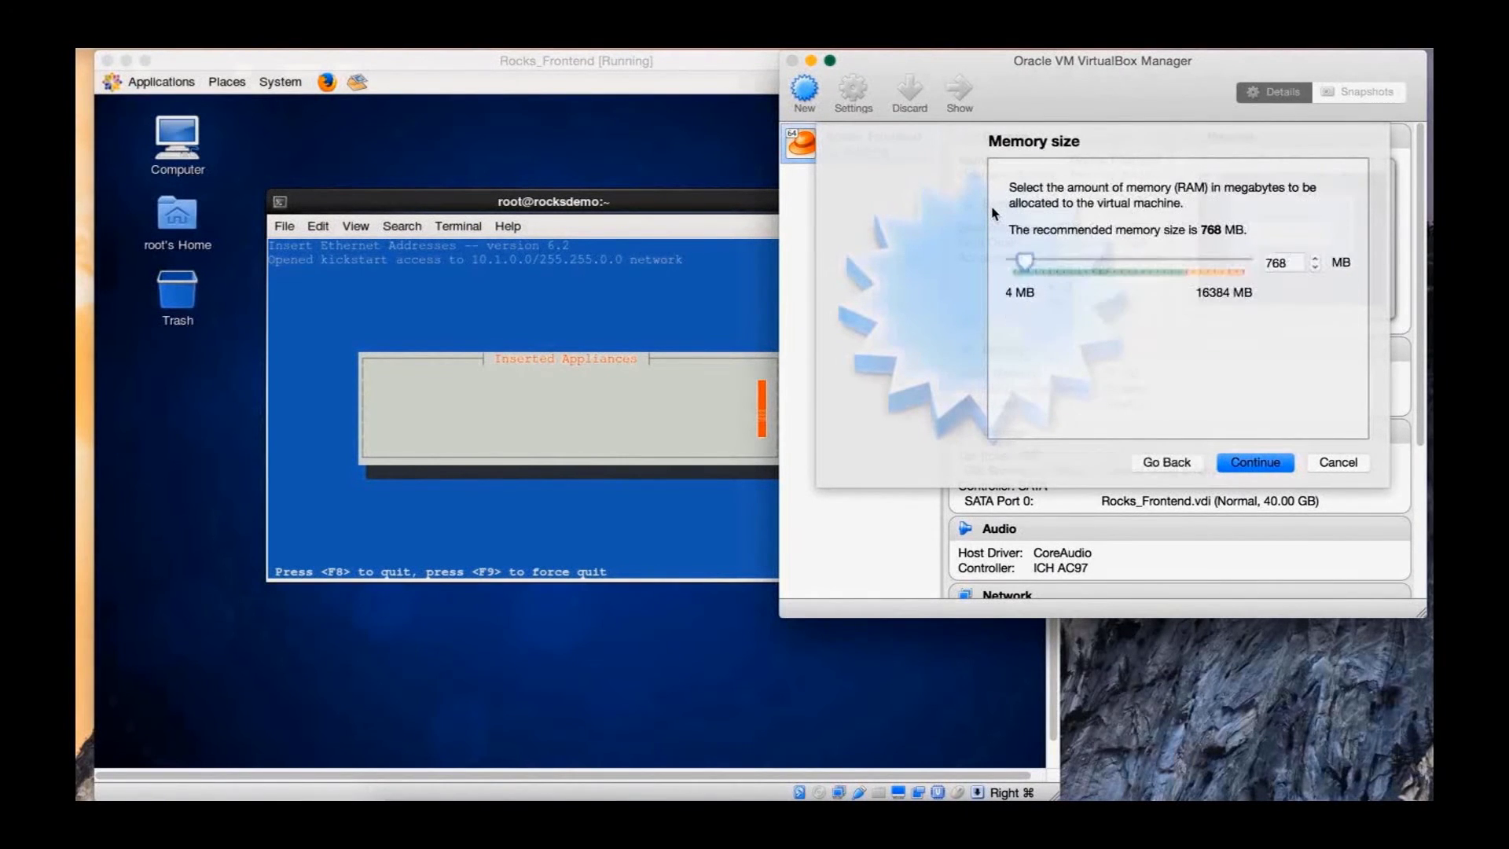
# Give compute_0 1024 MB of memory and a new 40 GB virtual disk
pyautogui.write('1024')
pyautogui.press('Return')
pyautogui.press('Return')
pyautogui.press('Return')
pyautogui.press('Return')
pyautogui.press('Tab')
pyautogui.press('Tab')
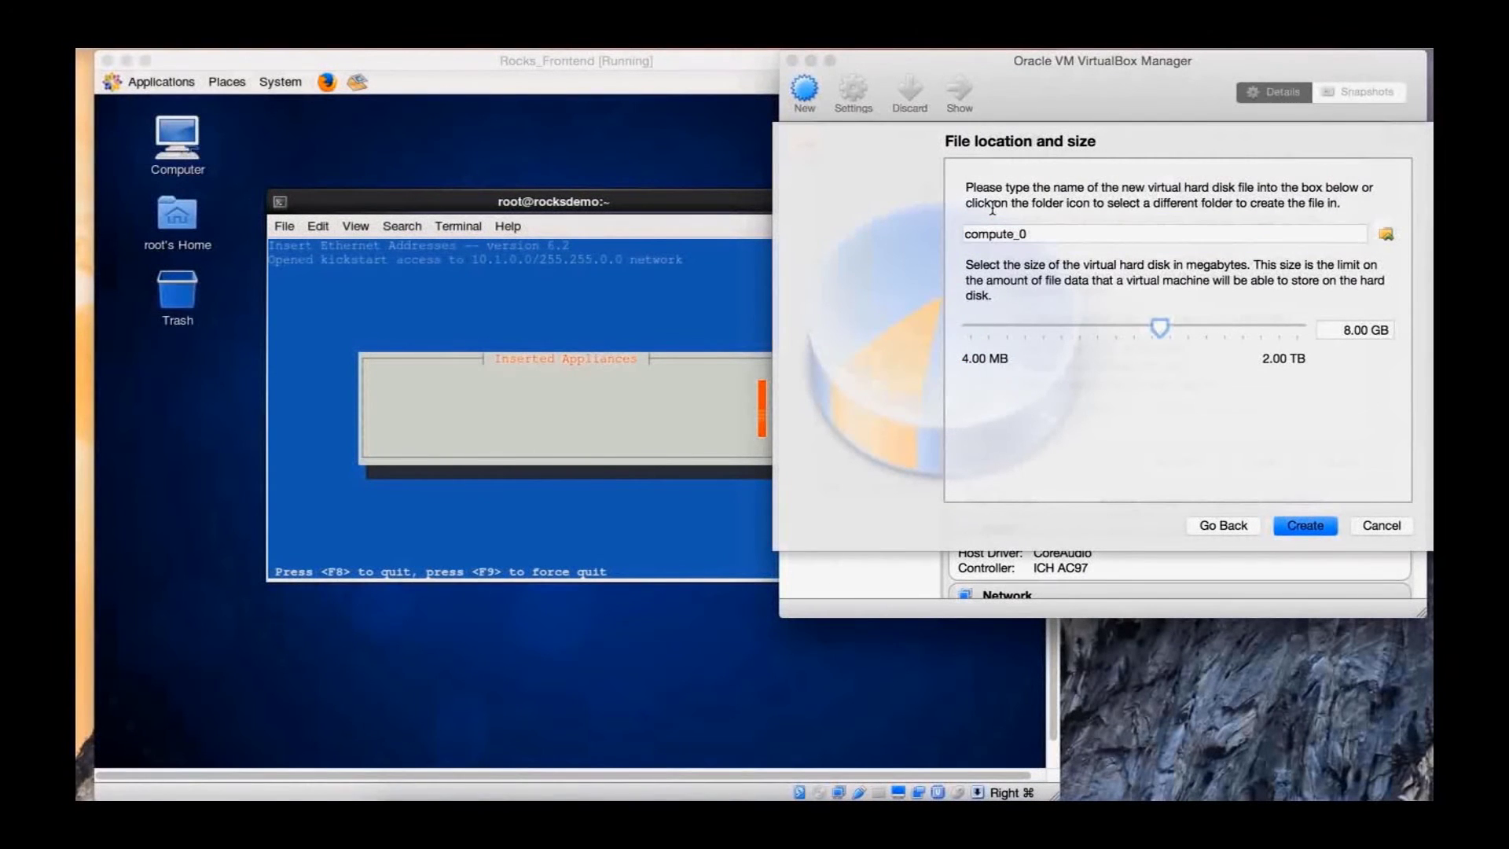
pyautogui.write('40GB')
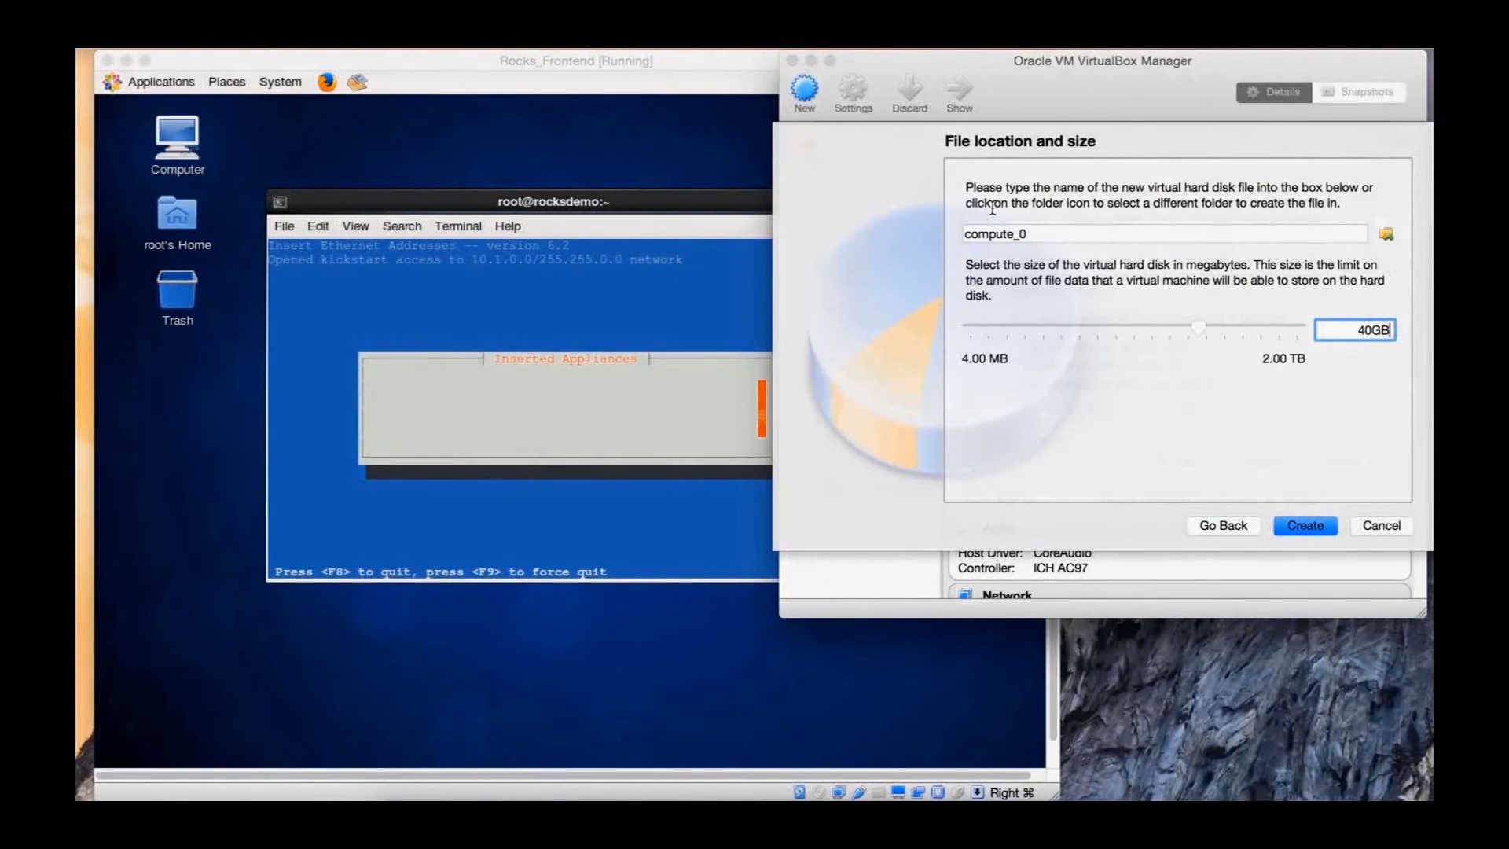
pyautogui.press('Return')
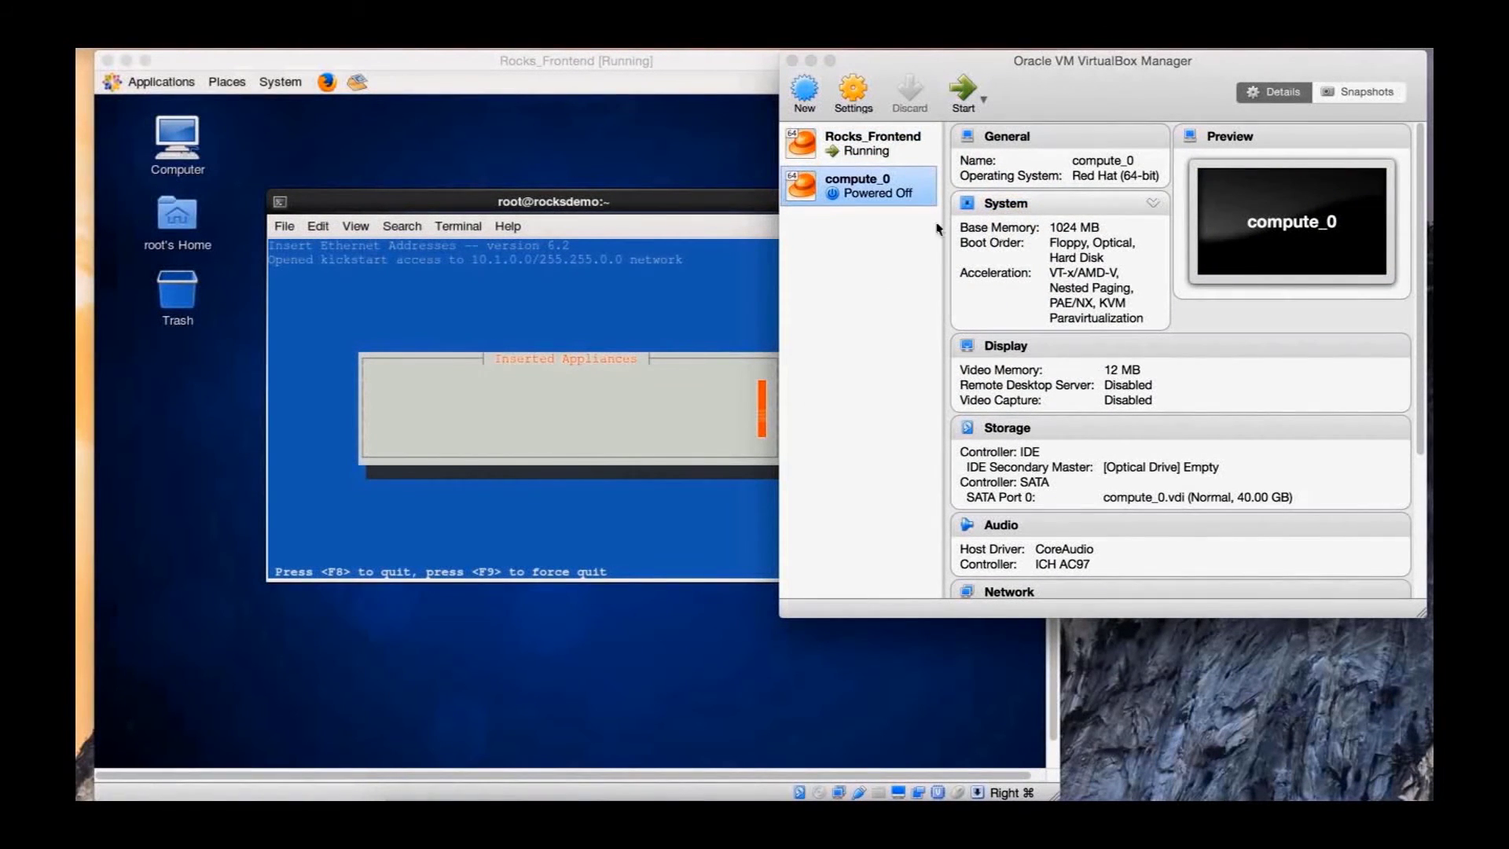
# Disable Floppy and Optical boot for compute_0 and order Network first, then Hard Disk
pyautogui.click(853, 88)
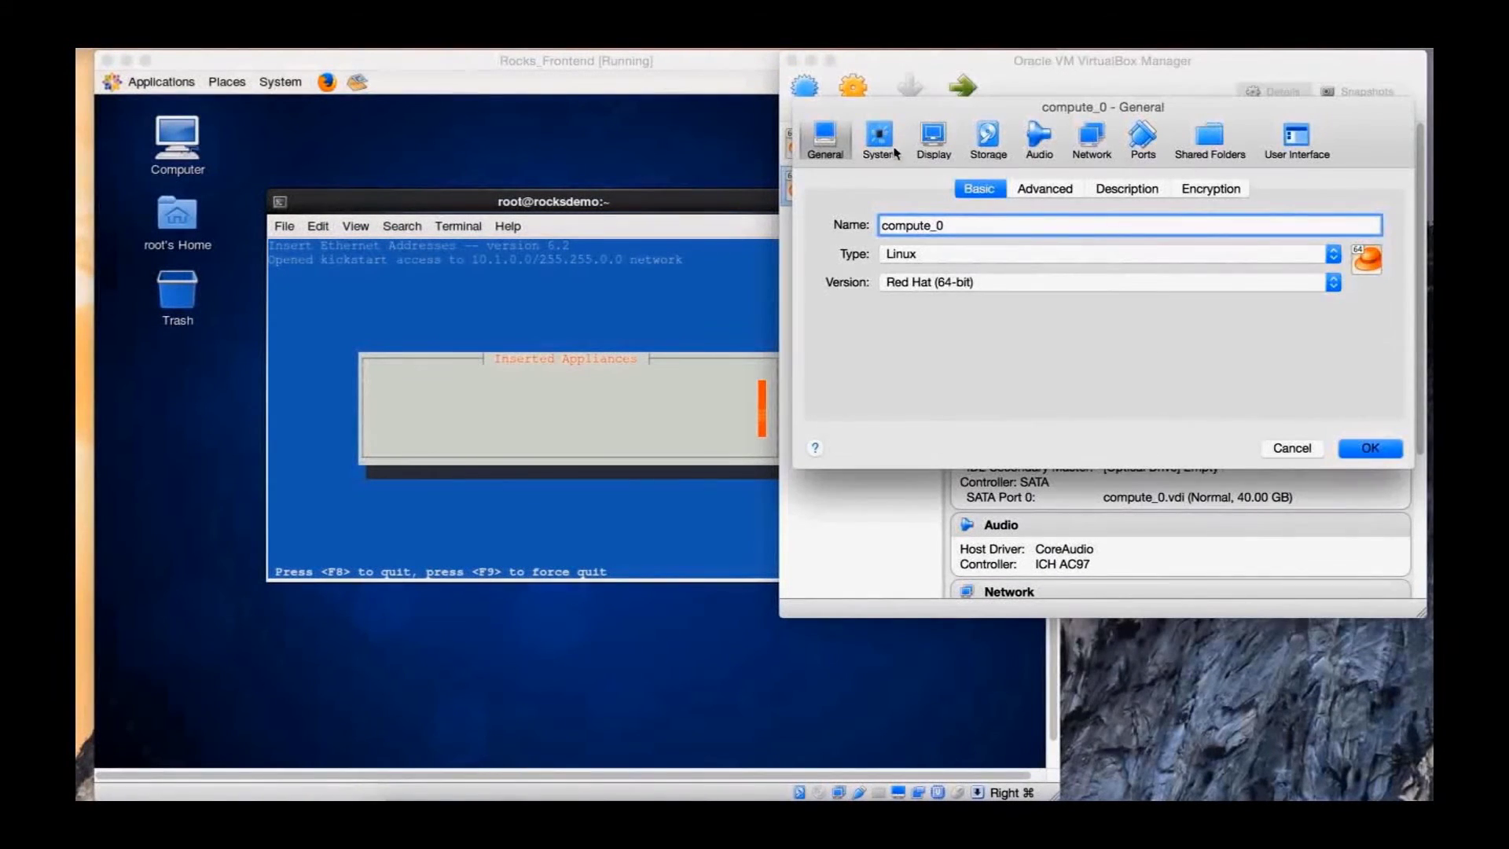
pyautogui.click(879, 142)
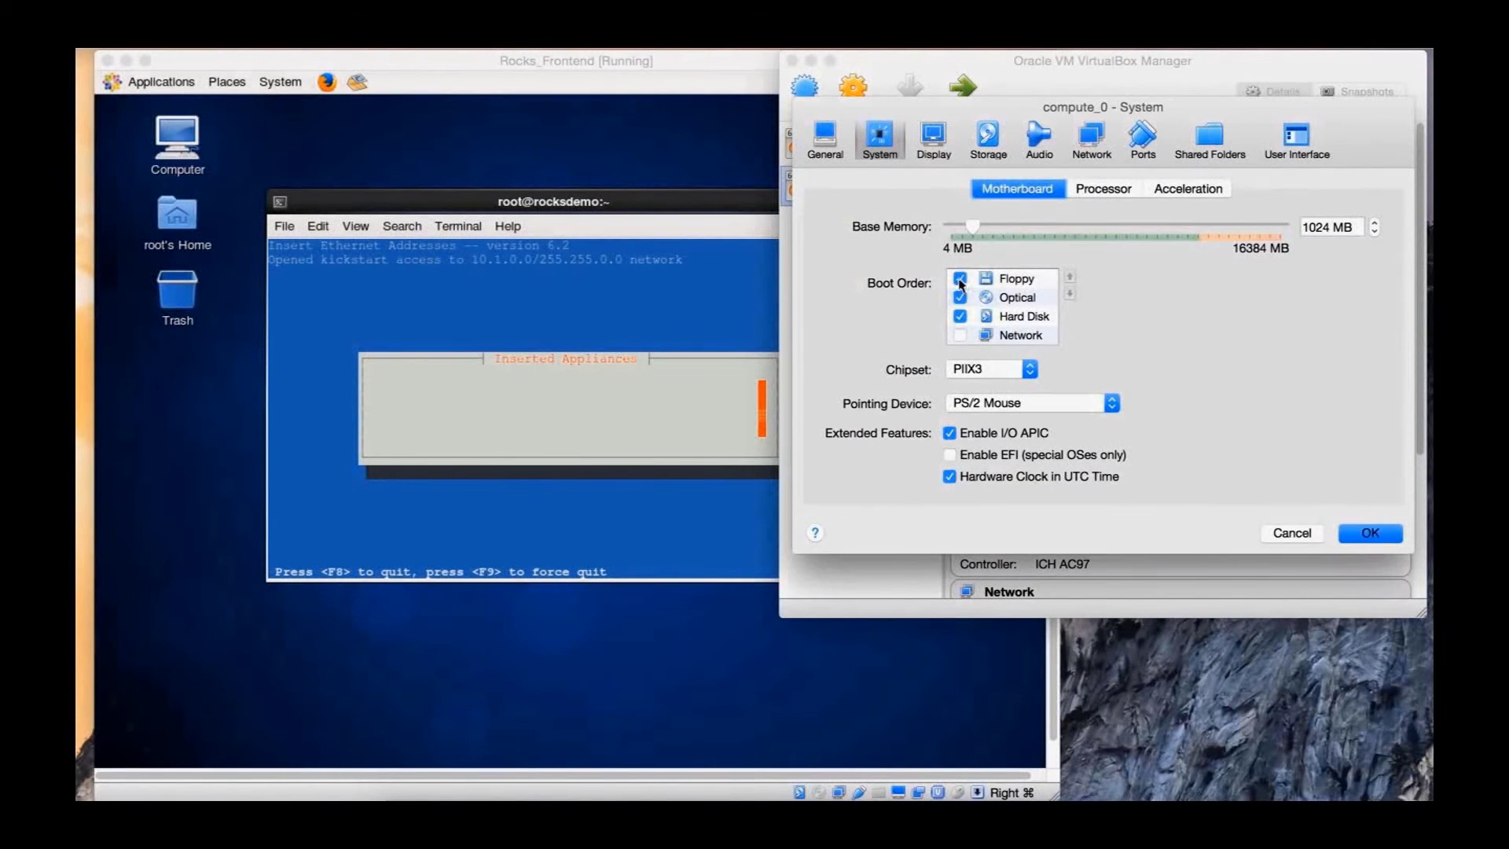
pyautogui.click(960, 278)
pyautogui.click(960, 297)
pyautogui.click(960, 334)
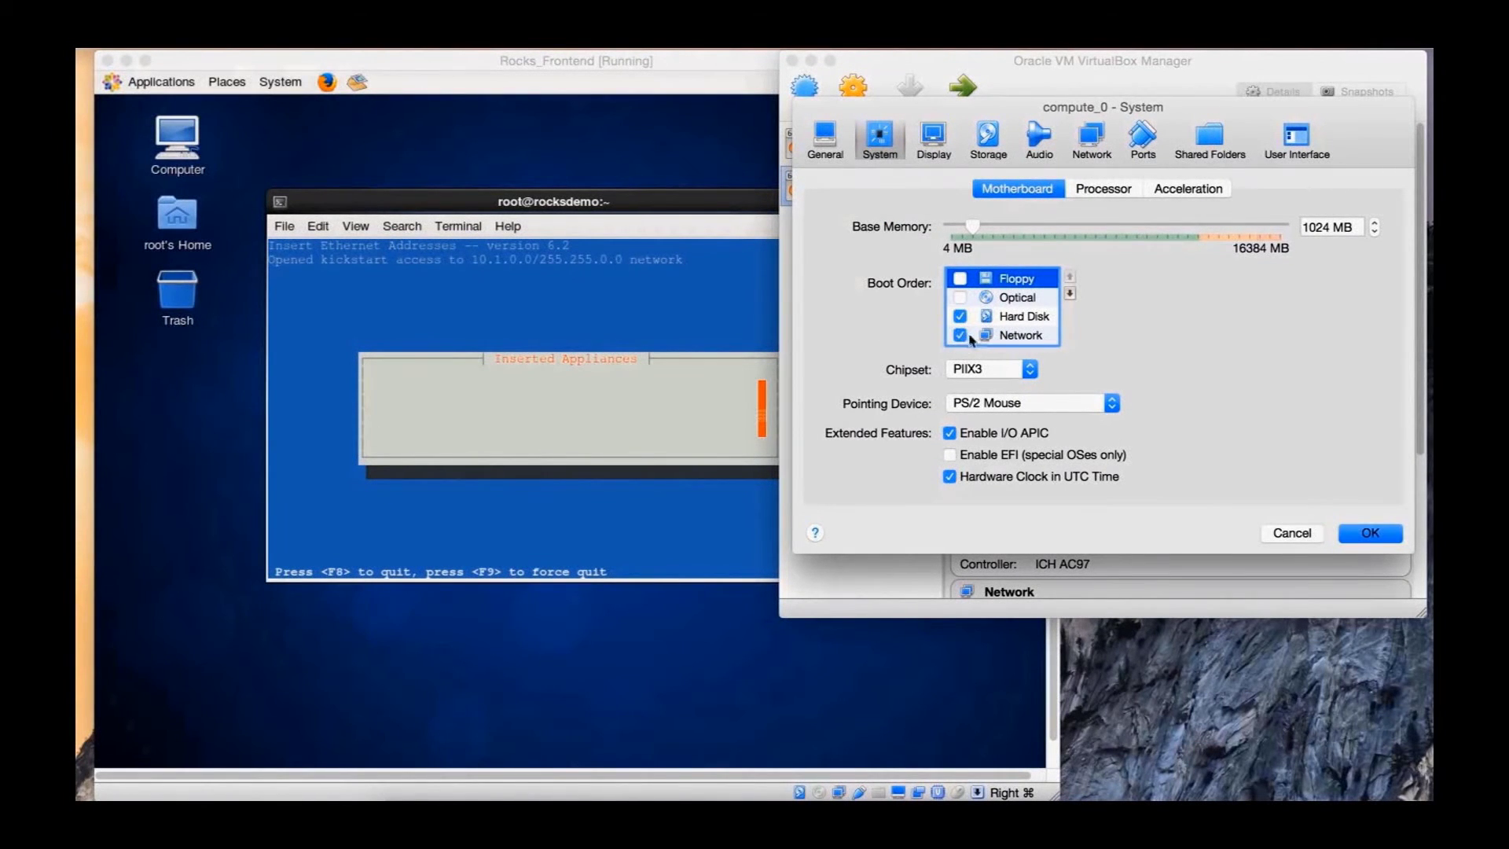
pyautogui.click(1021, 334)
pyautogui.click(1069, 276)
pyautogui.click(1069, 277)
pyautogui.click(1070, 276)
pyautogui.click(1045, 334)
pyautogui.click(1070, 276)
pyautogui.click(1069, 277)
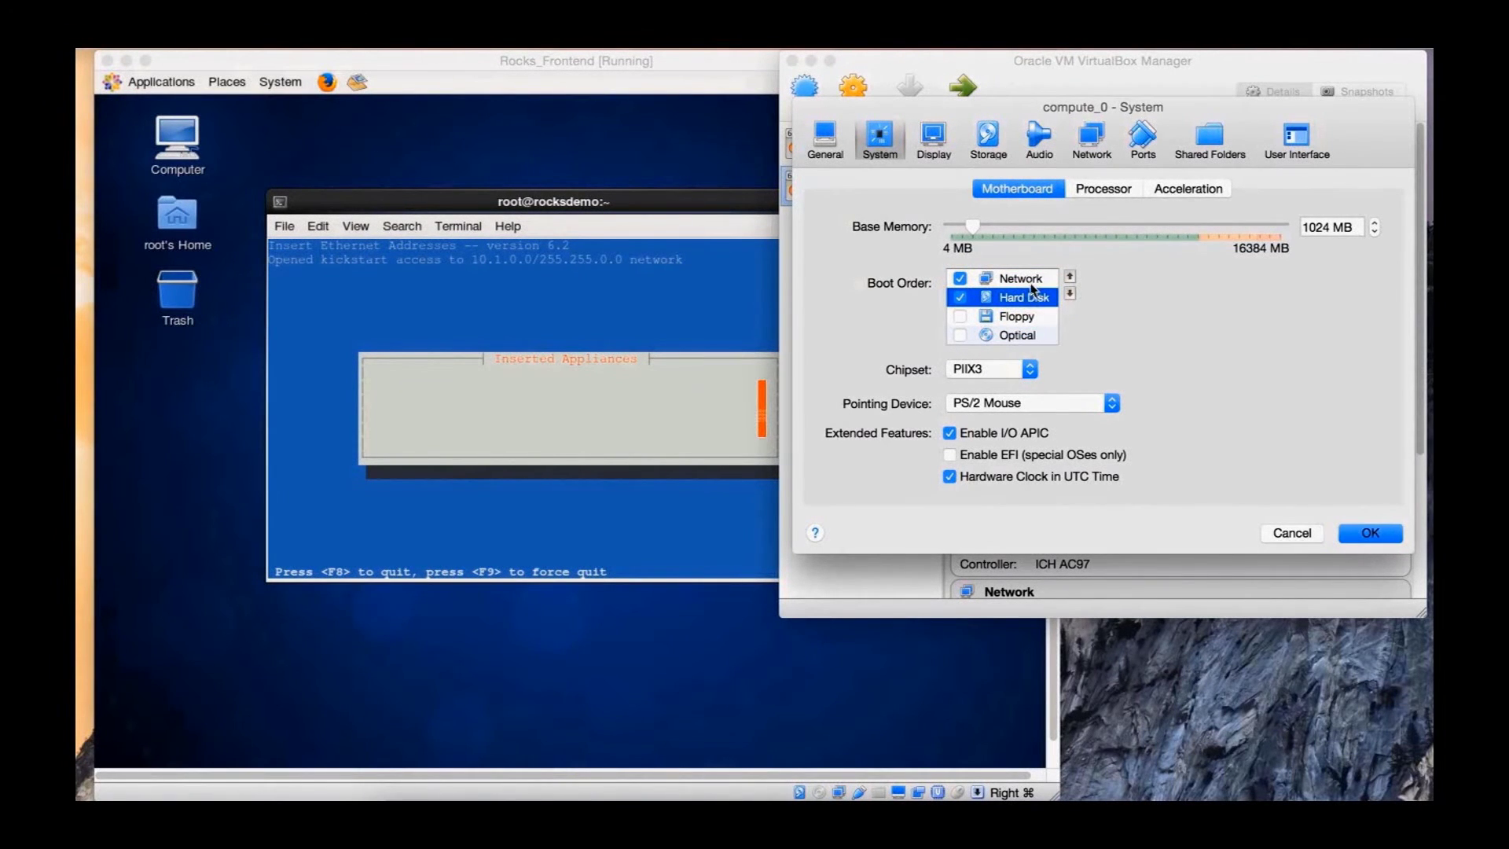
# Put Adapter 1 on internal network Rocks_Net, PCnet-FAST III, promiscuous mode Allow VMs, and save
pyautogui.click(1092, 135)
pyautogui.click(1010, 250)
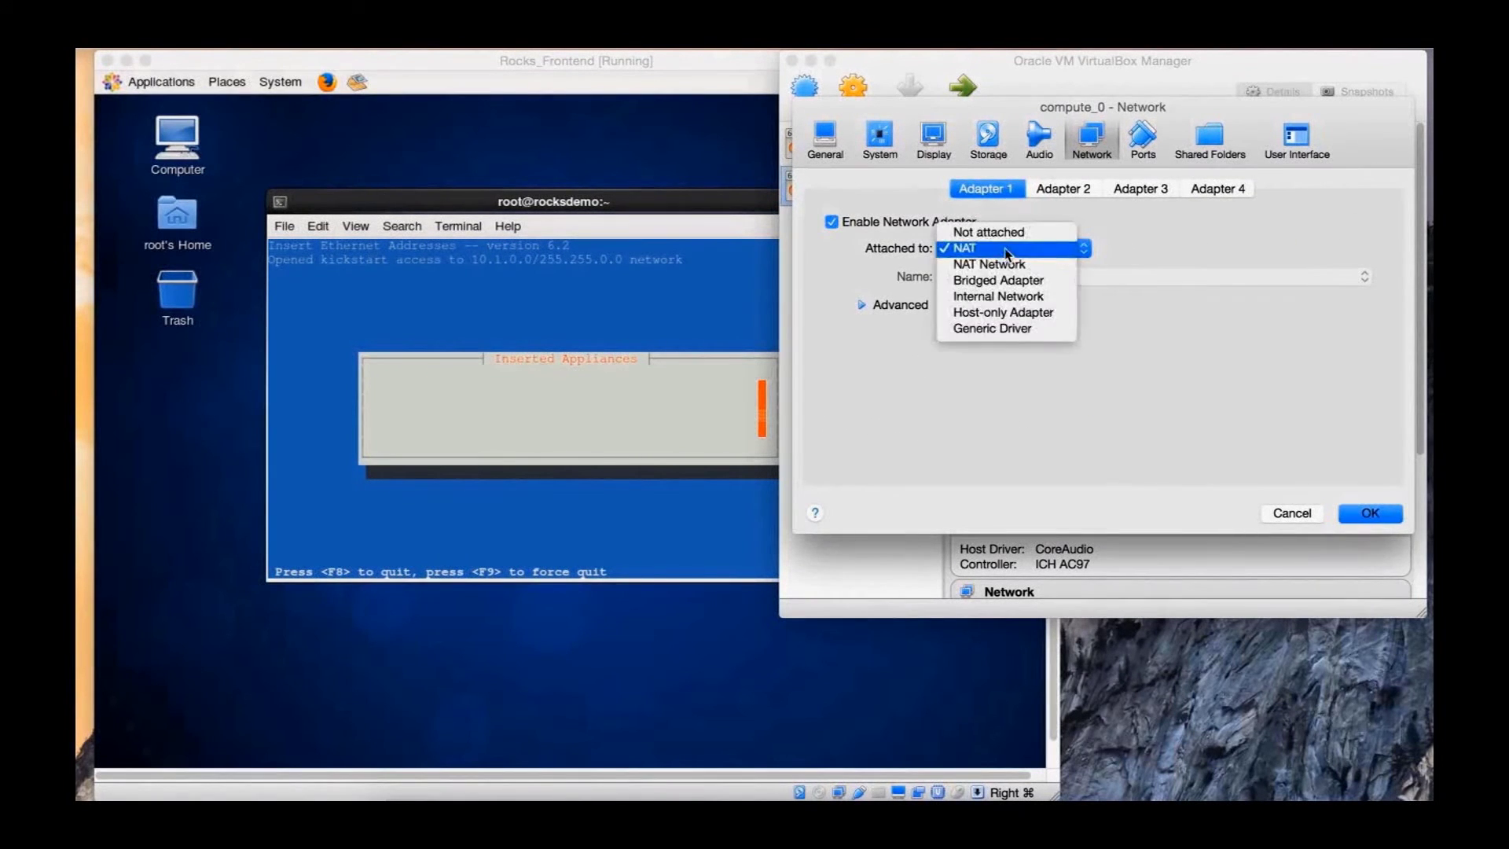
pyautogui.click(1010, 297)
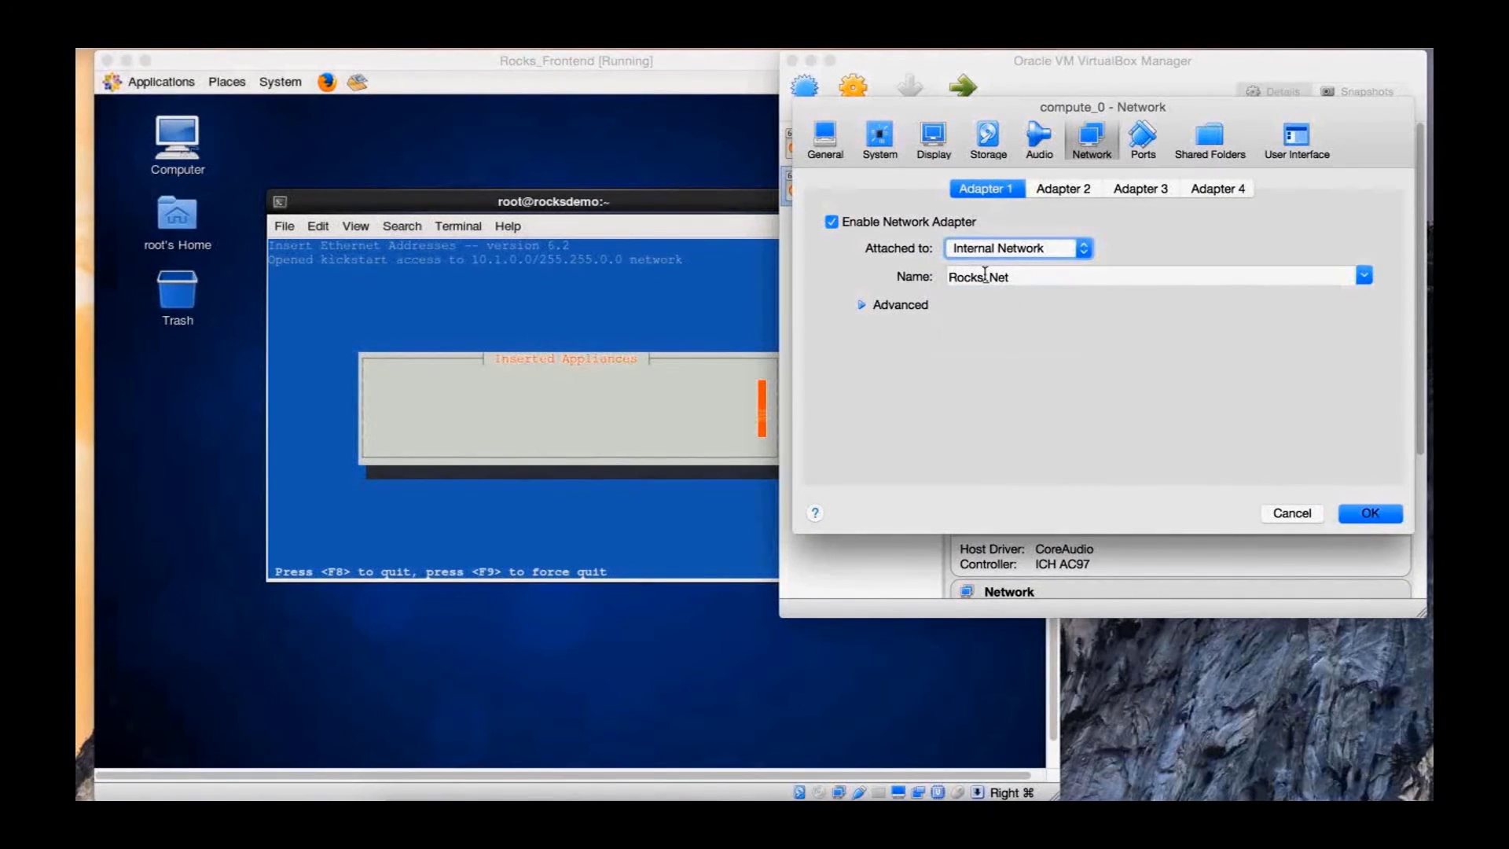
pyautogui.click(894, 306)
pyautogui.click(1185, 334)
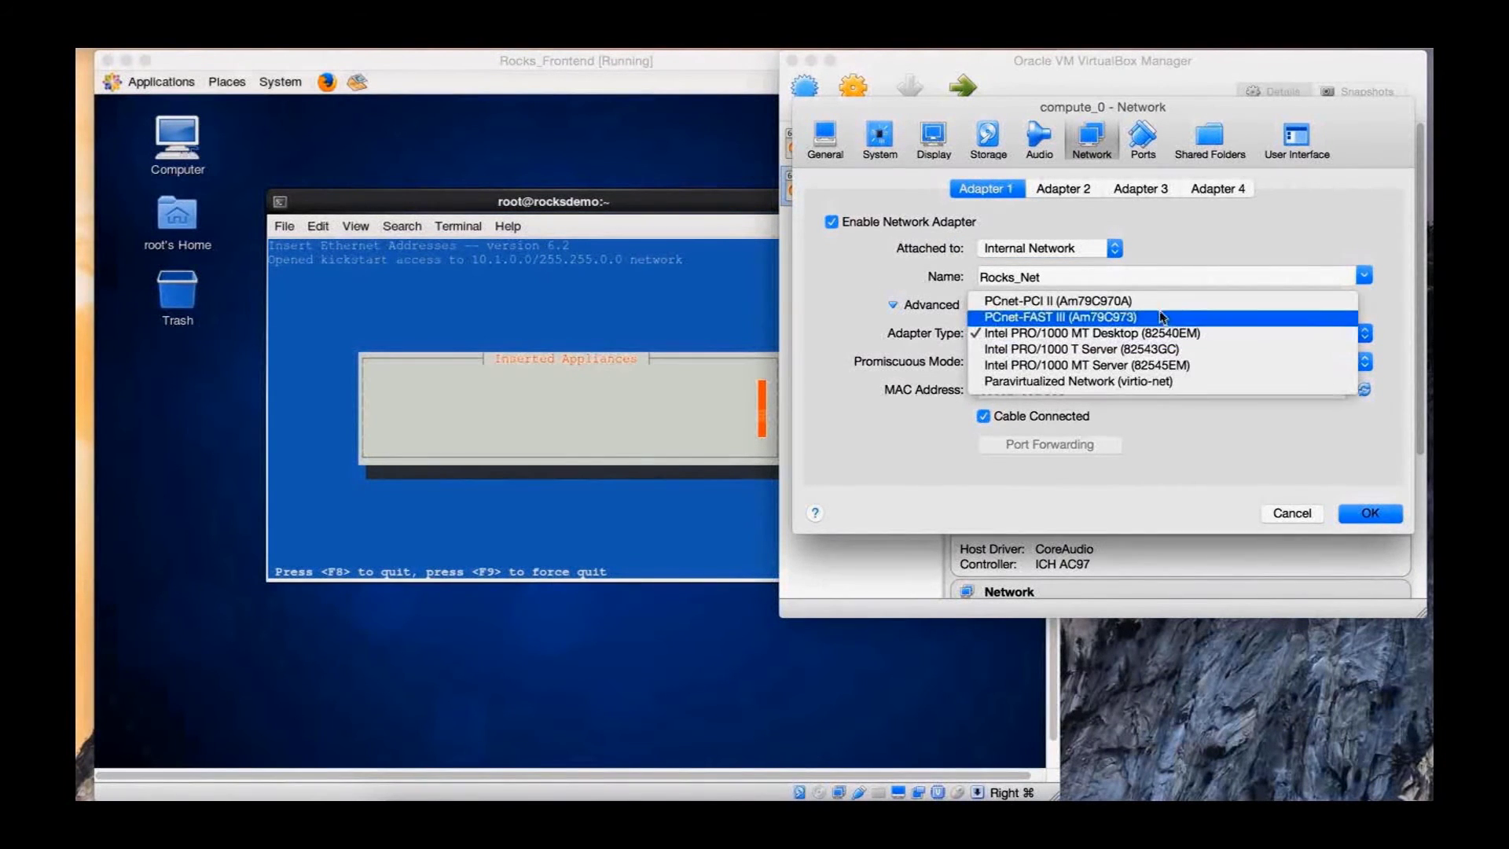
pyautogui.click(1160, 317)
pyautogui.click(1054, 360)
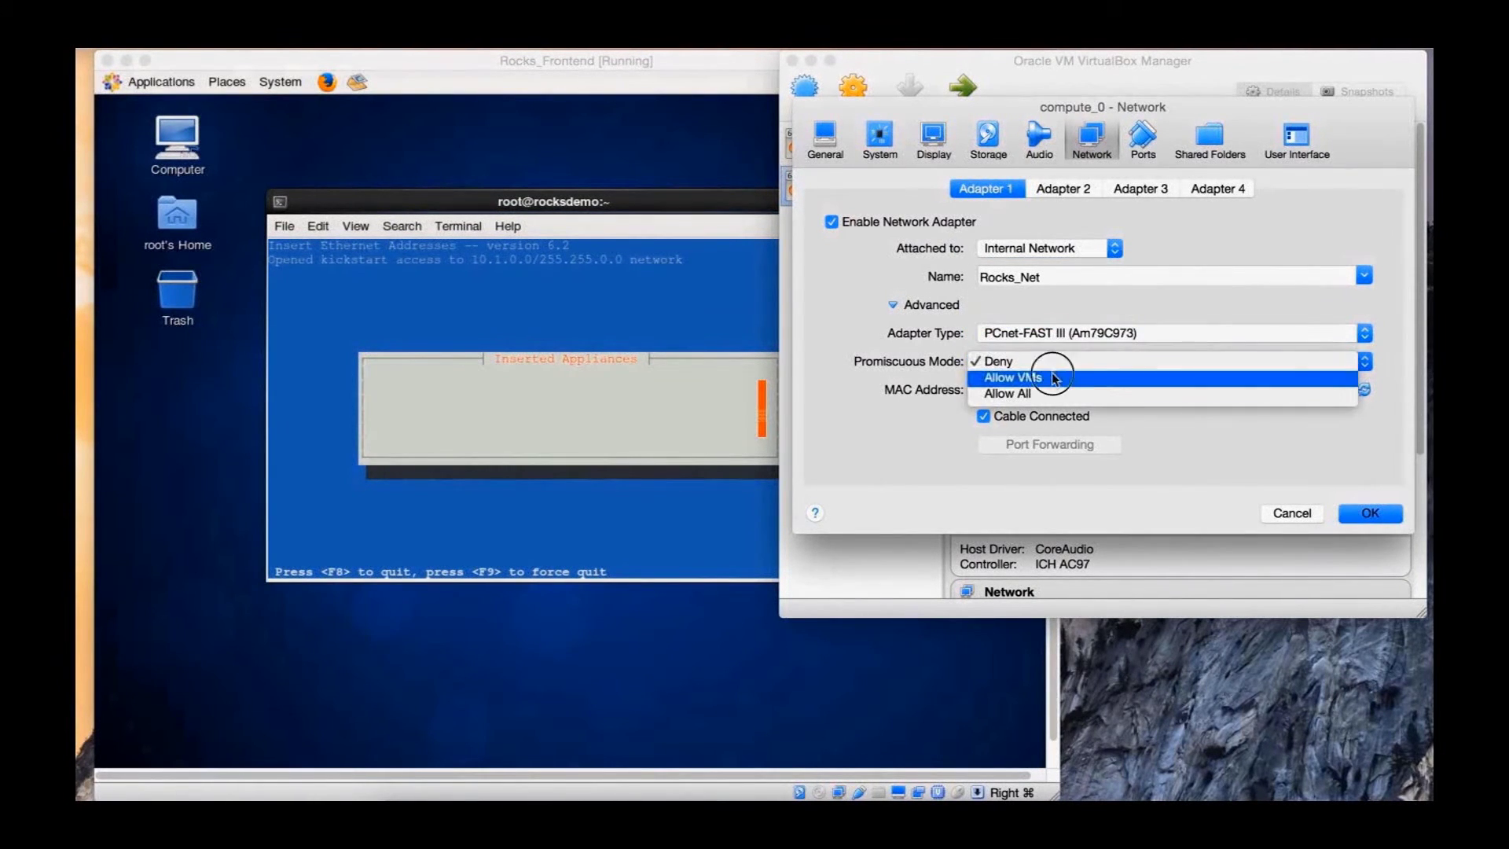
pyautogui.click(1063, 377)
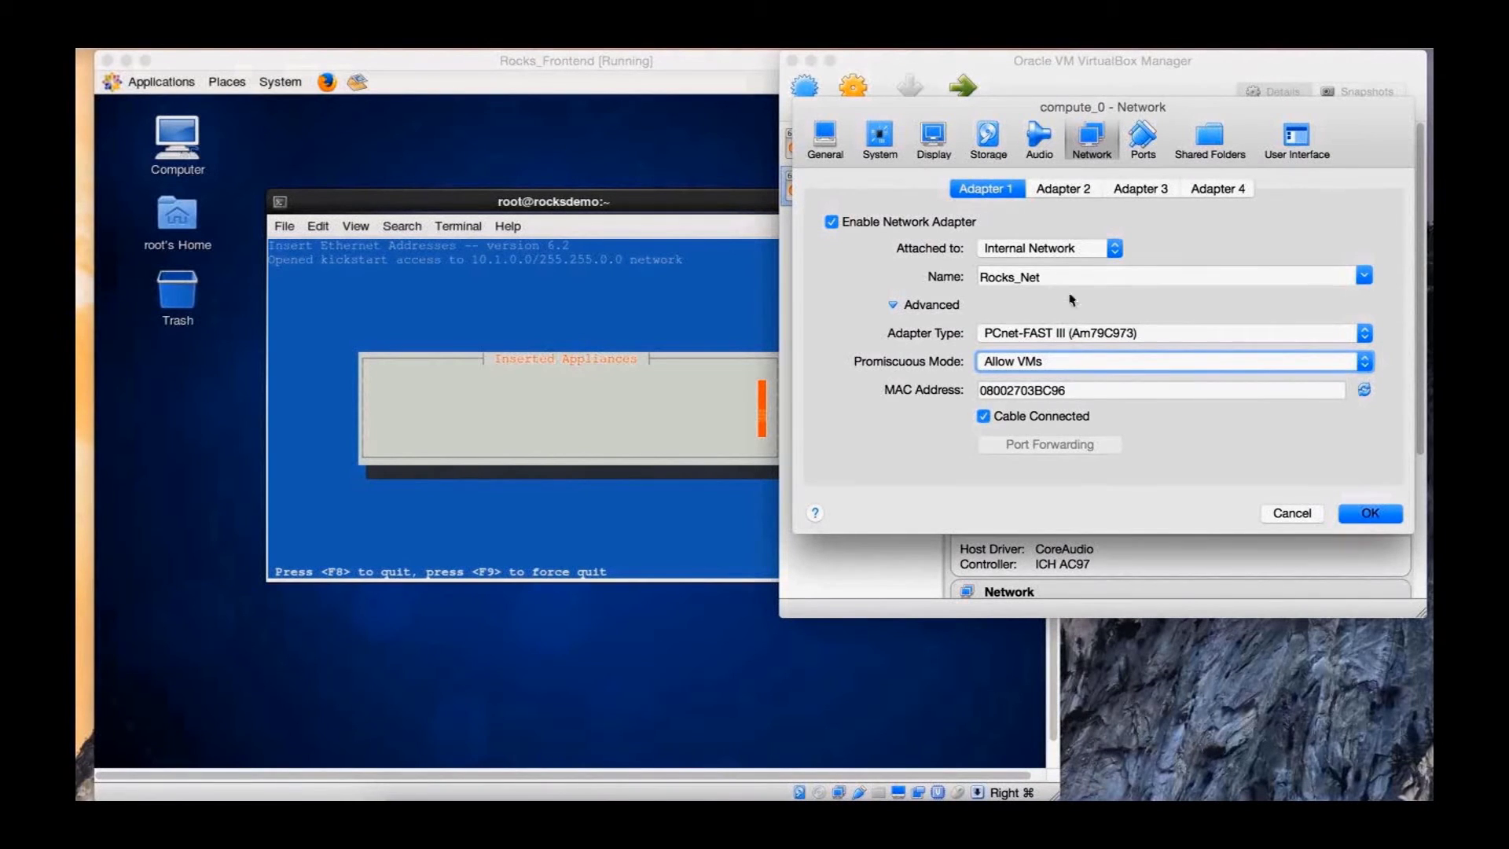
pyautogui.click(1066, 188)
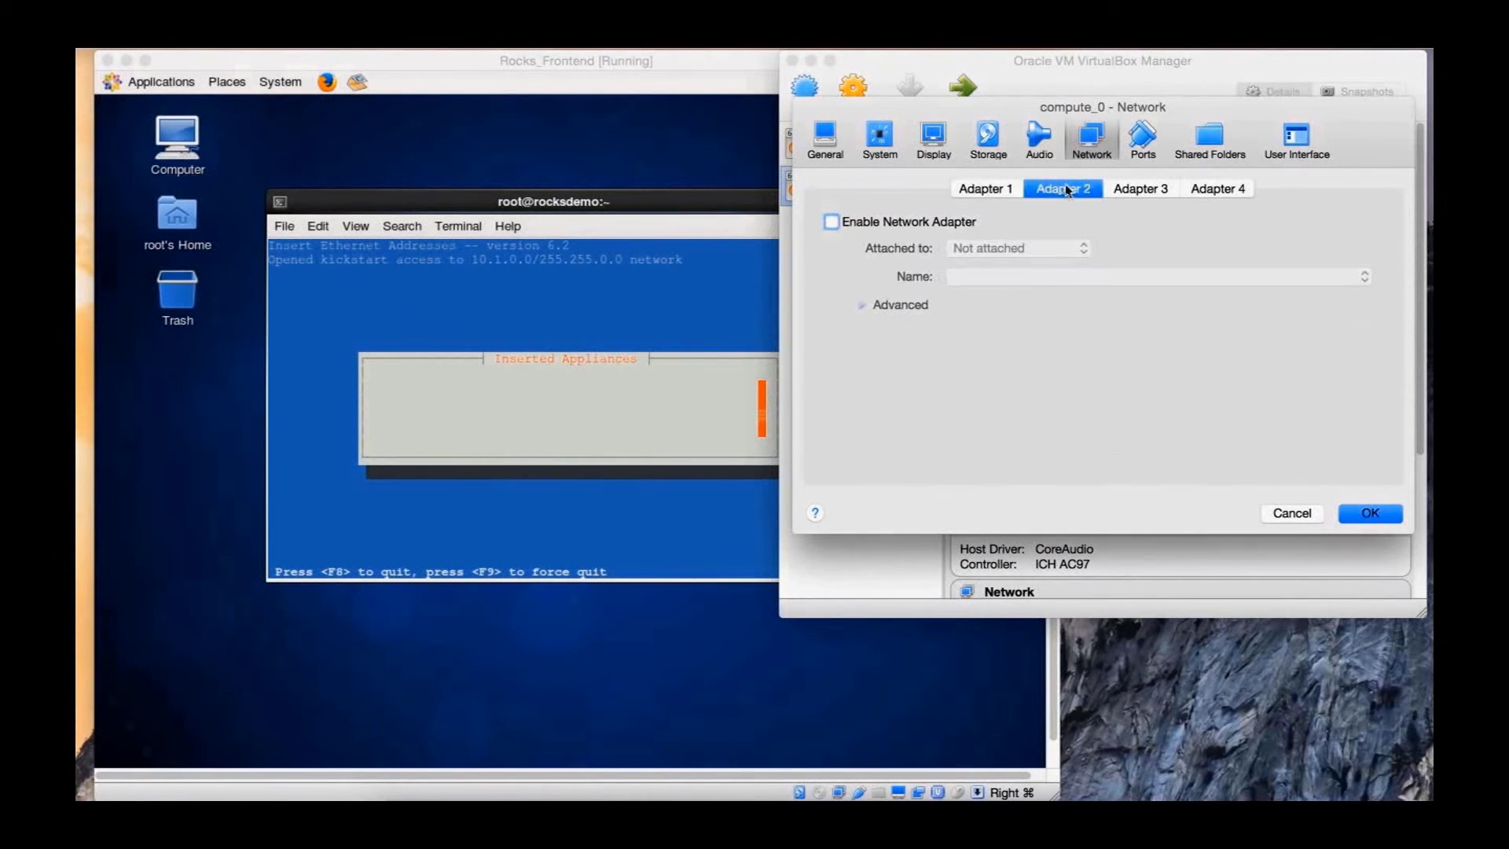
pyautogui.click(993, 192)
pyautogui.click(1367, 513)
# Start compute_0 without a start-up disk so it PXE-boots into the Rocks installer
pyautogui.click(843, 196)
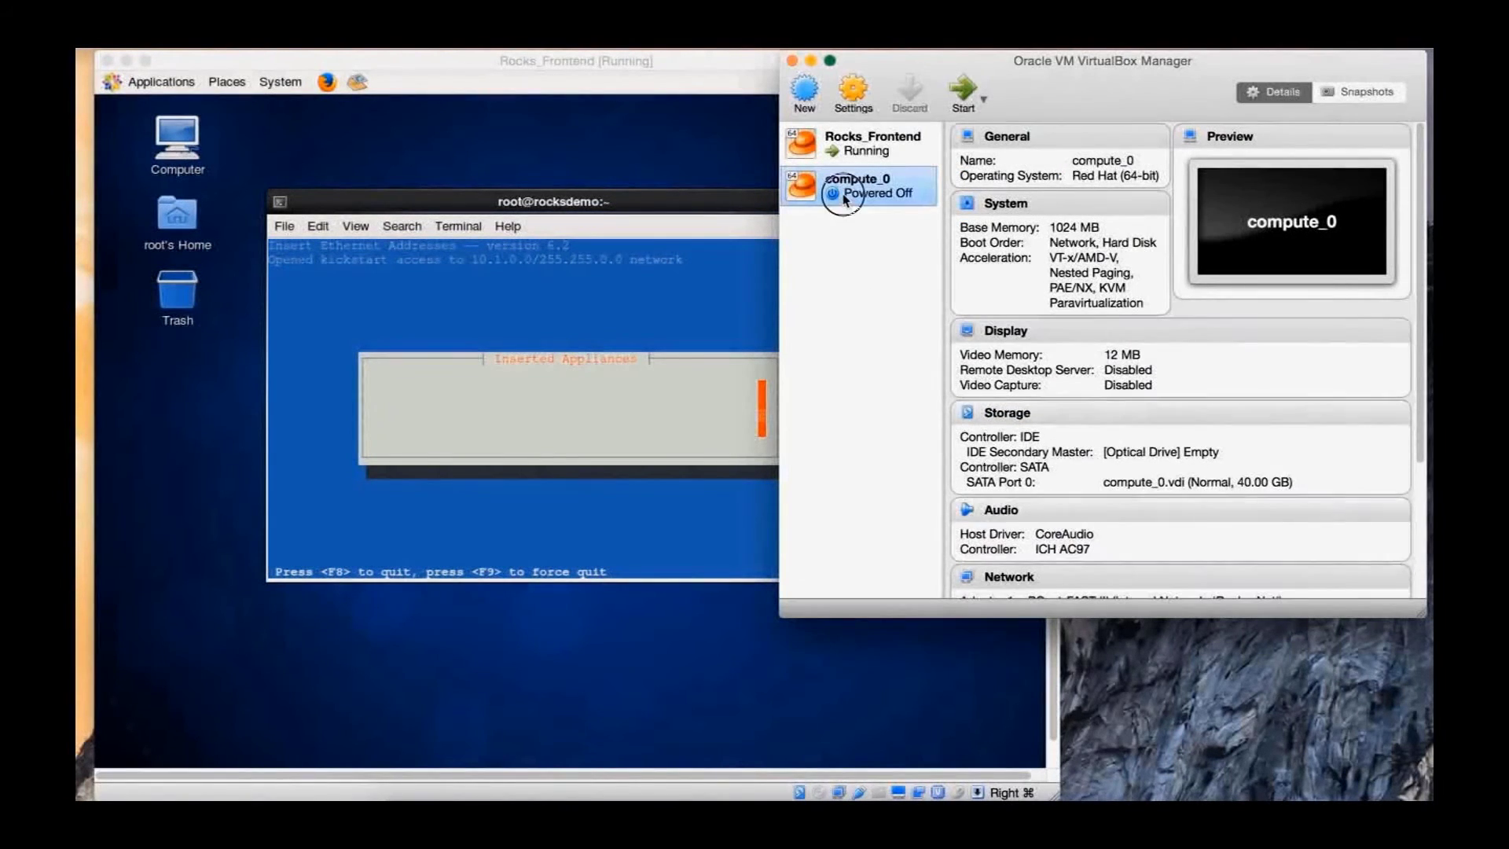
pyautogui.click(962, 88)
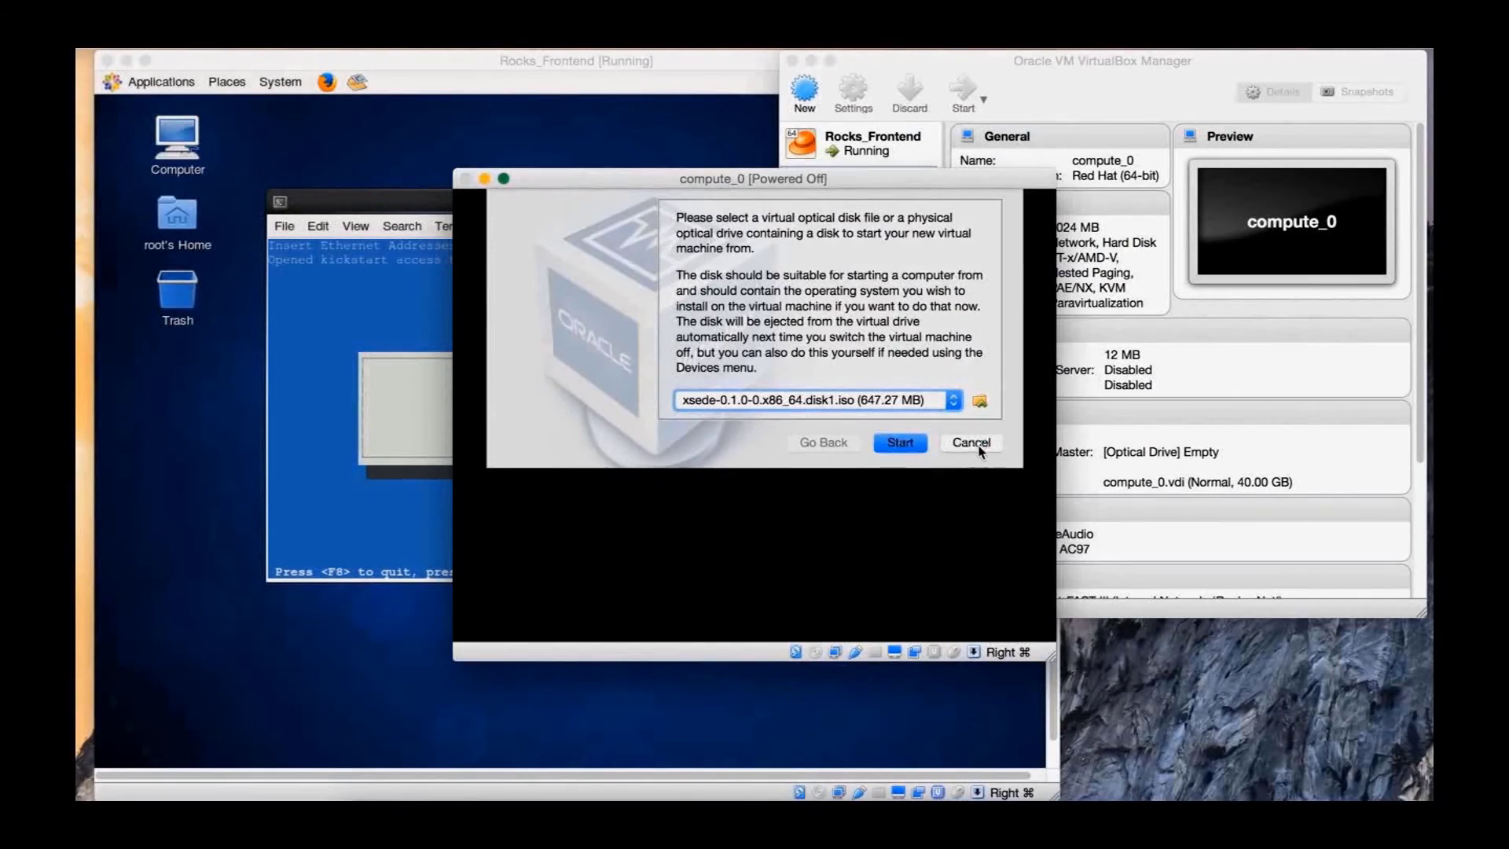
pyautogui.click(971, 443)
pyautogui.moveTo(859, 185); pyautogui.dragTo(1226, 208)
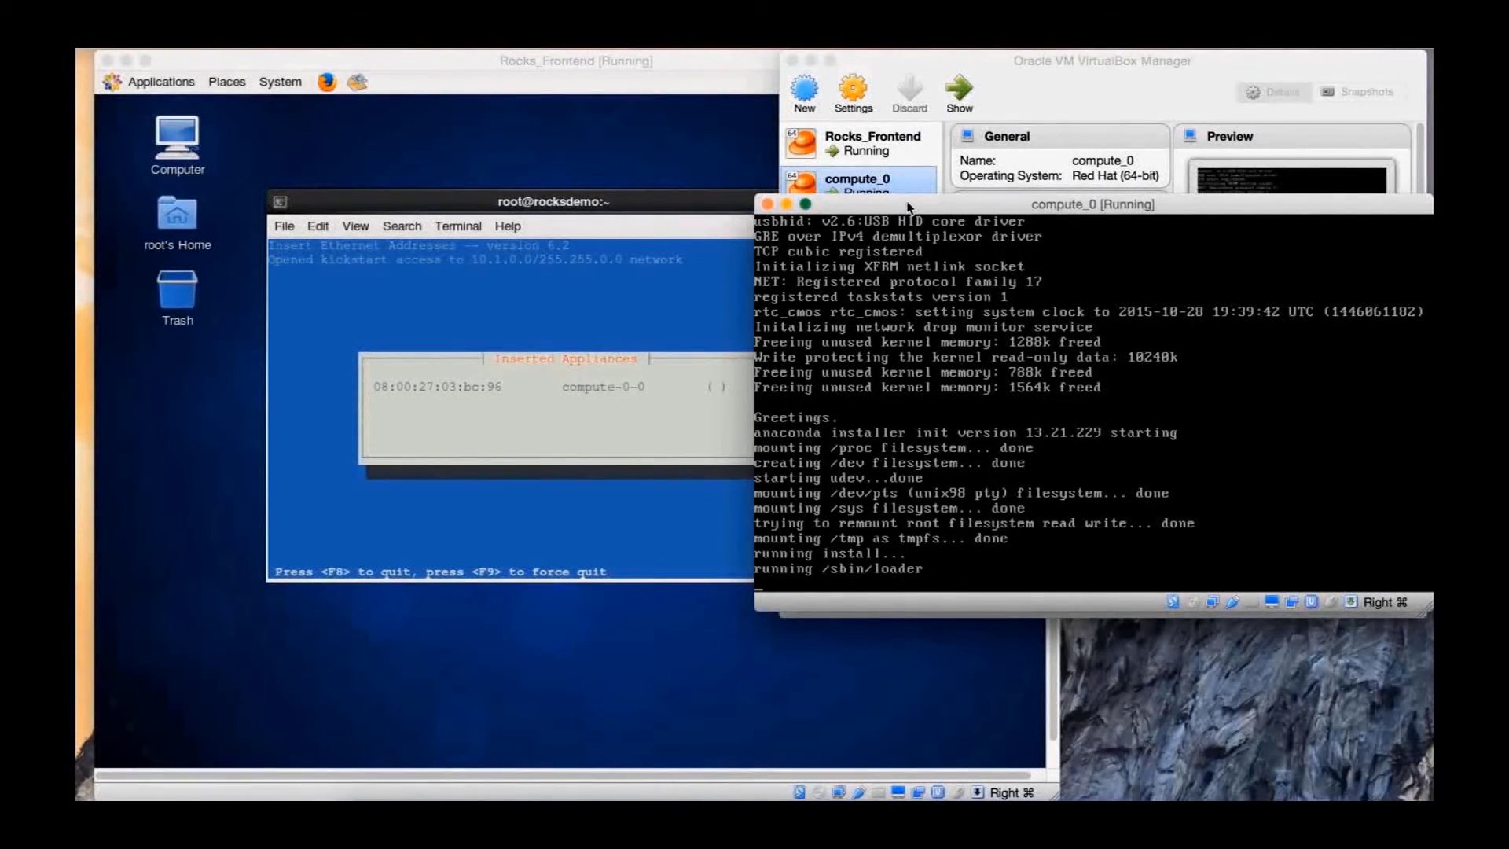
pyautogui.moveTo(908, 208); pyautogui.dragTo(870, 284)
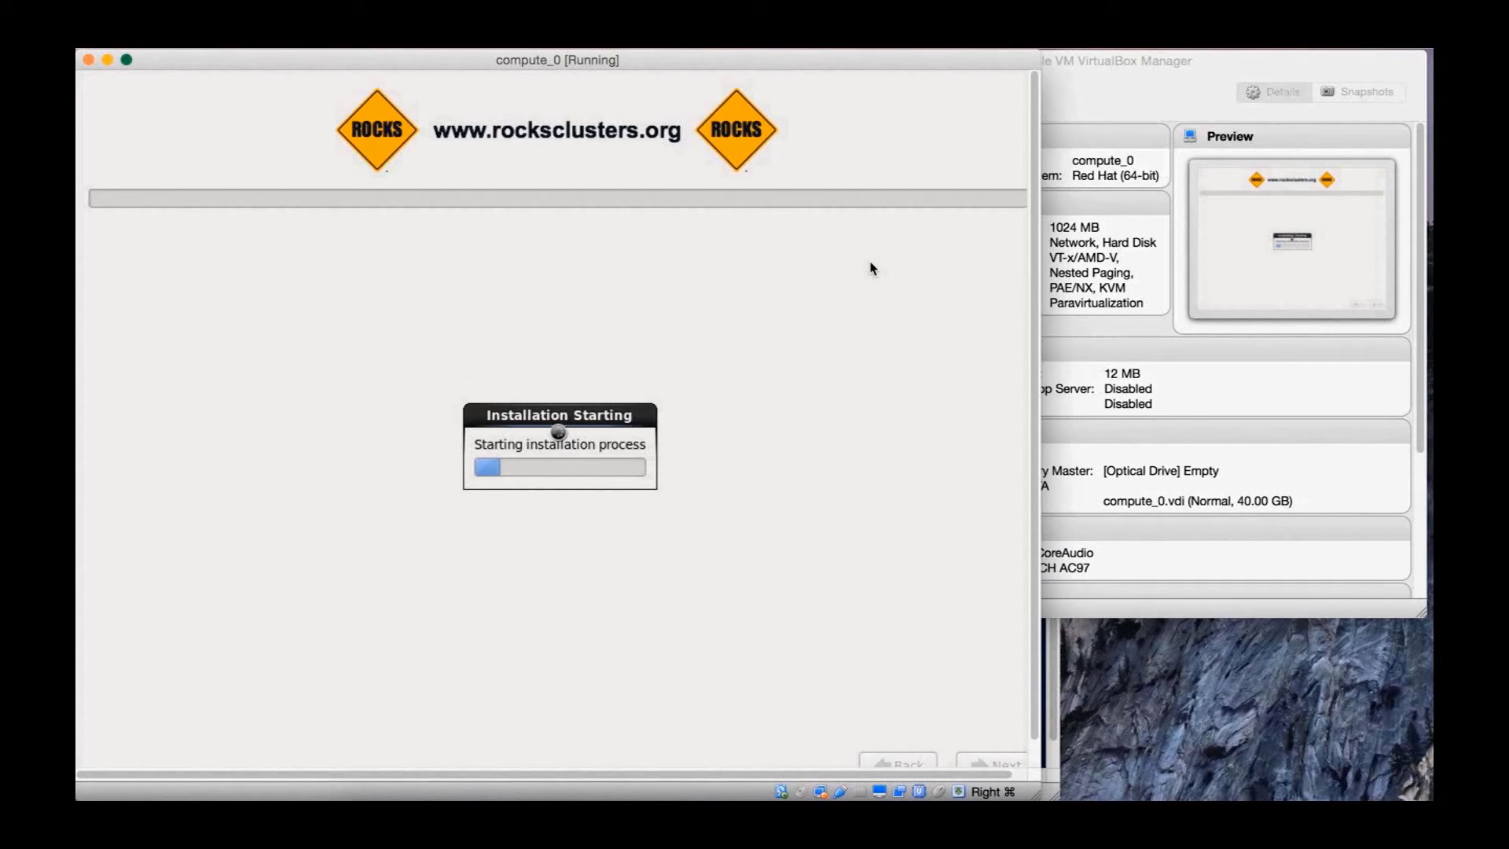
# Check compute-0-0 in insert-ethers on Rocks_Frontend, then launch New in VirtualBox Manager
pyautogui.moveTo(705, 62); pyautogui.dragTo(761, 62)
pyautogui.click(835, 792)
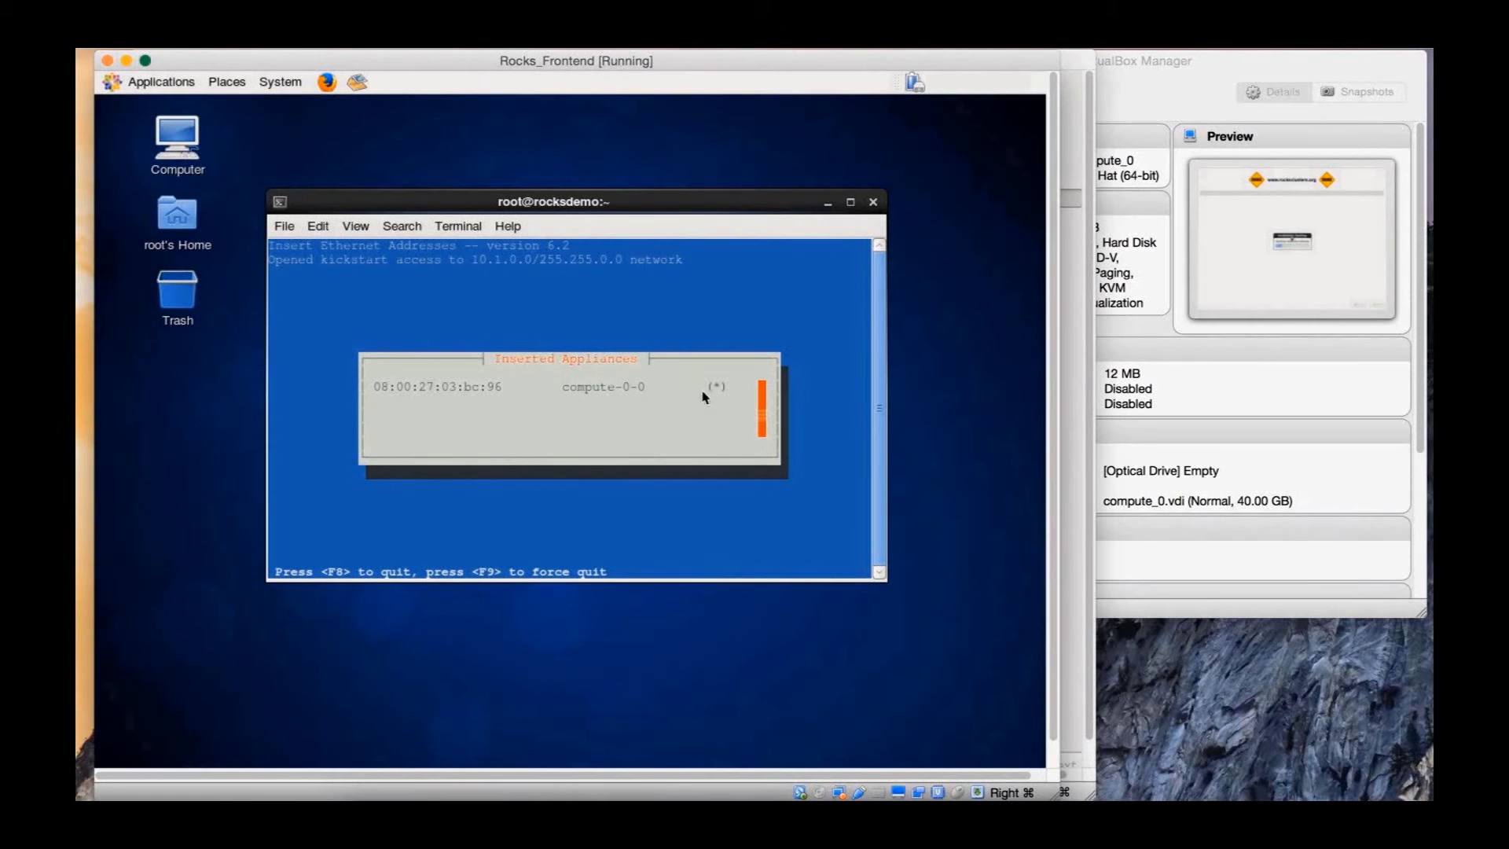
pyautogui.click(1200, 398)
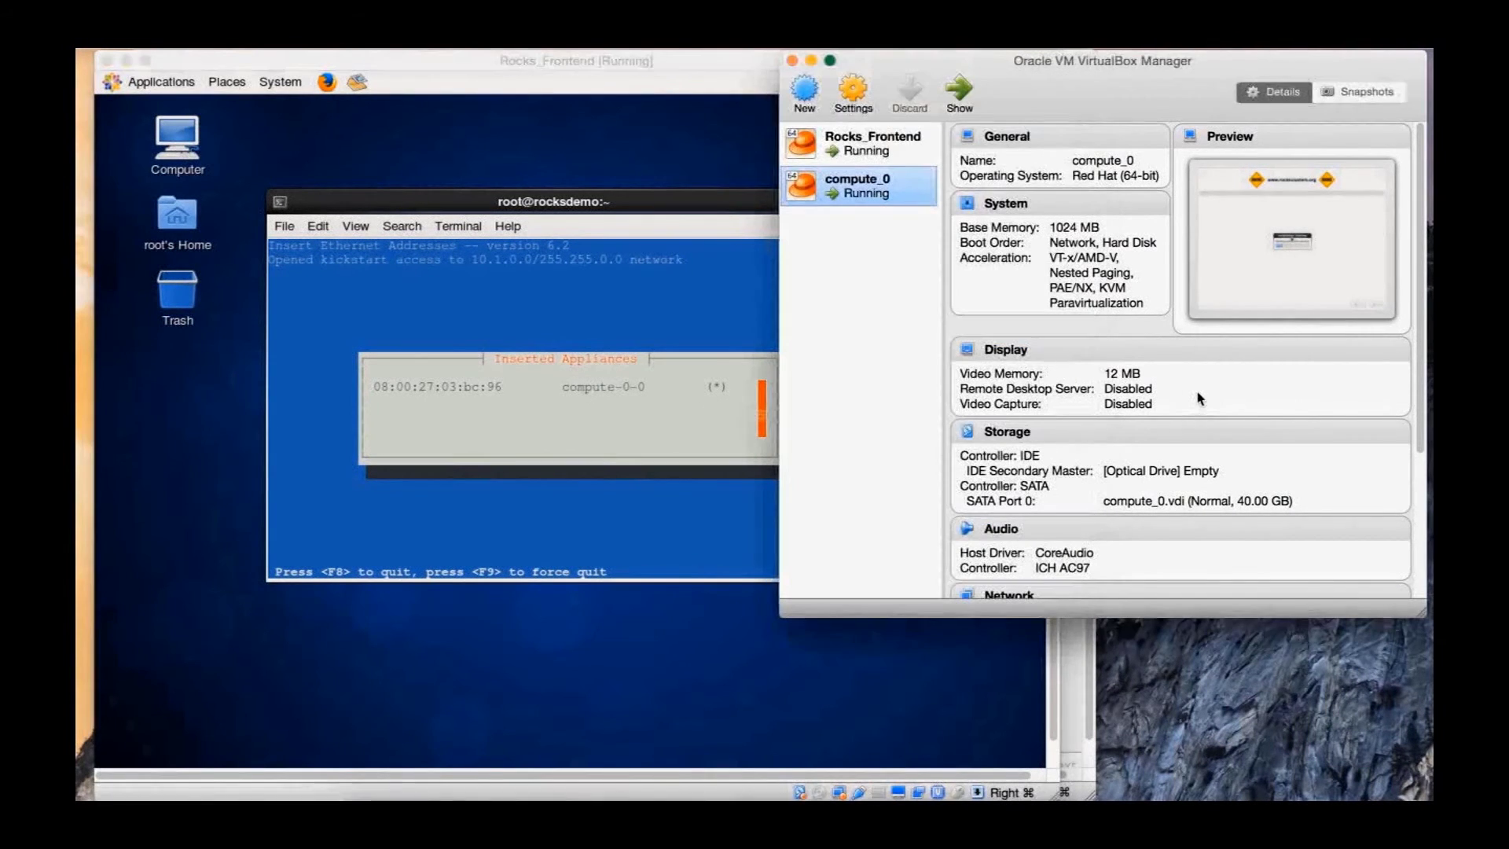
pyautogui.click(805, 93)
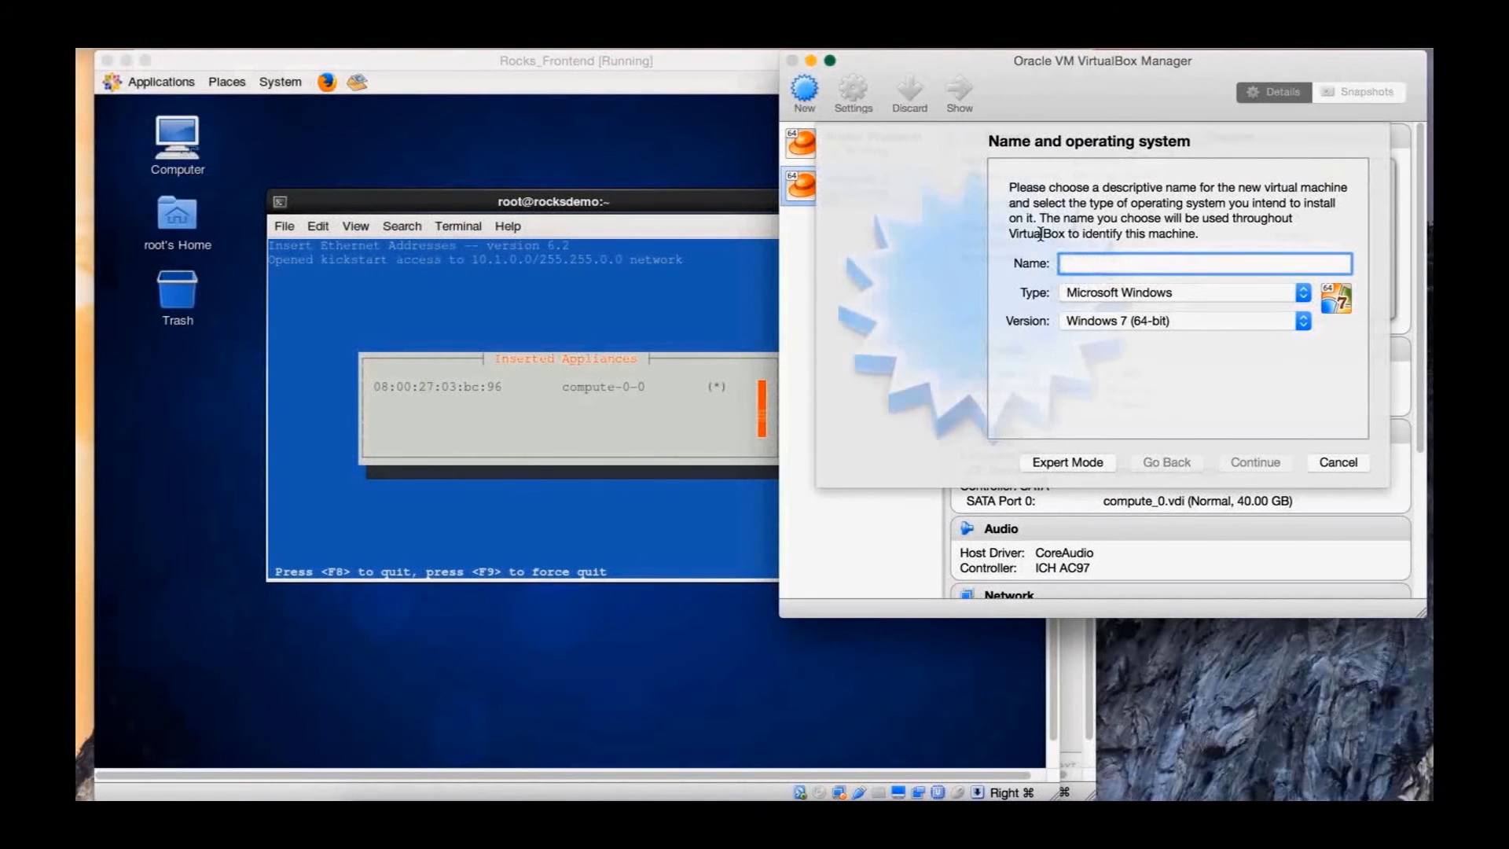
# Name the new VM compute_1 with type Linux and version Red Hat (64-bit)
pyautogui.write('compute_1')
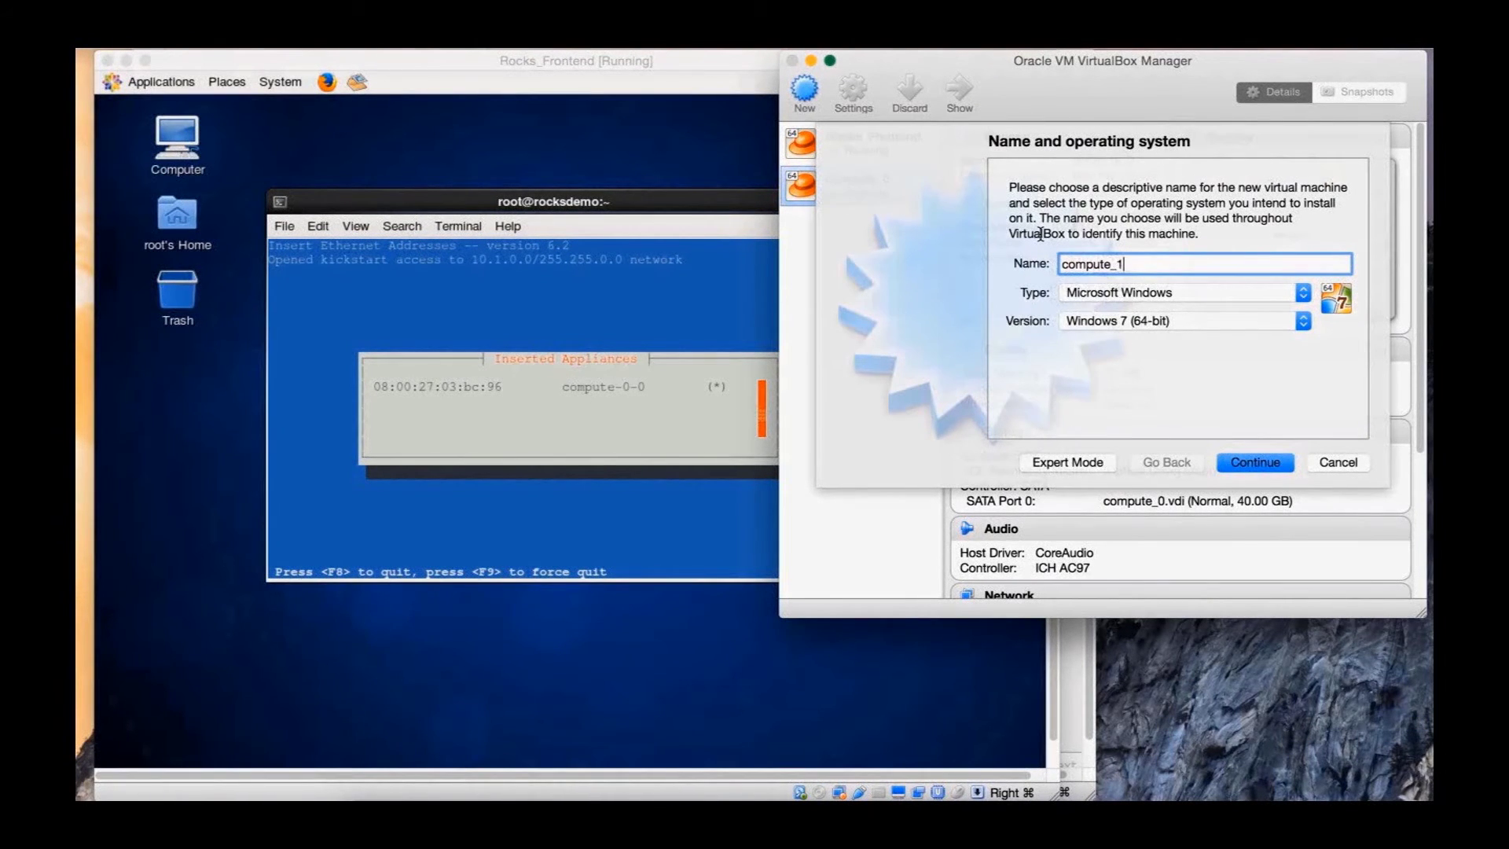
pyautogui.press('Tab')
pyautogui.press('l')
pyautogui.press('Tab')
pyautogui.press('r')
pyautogui.press('Down')
pyautogui.press('Return')
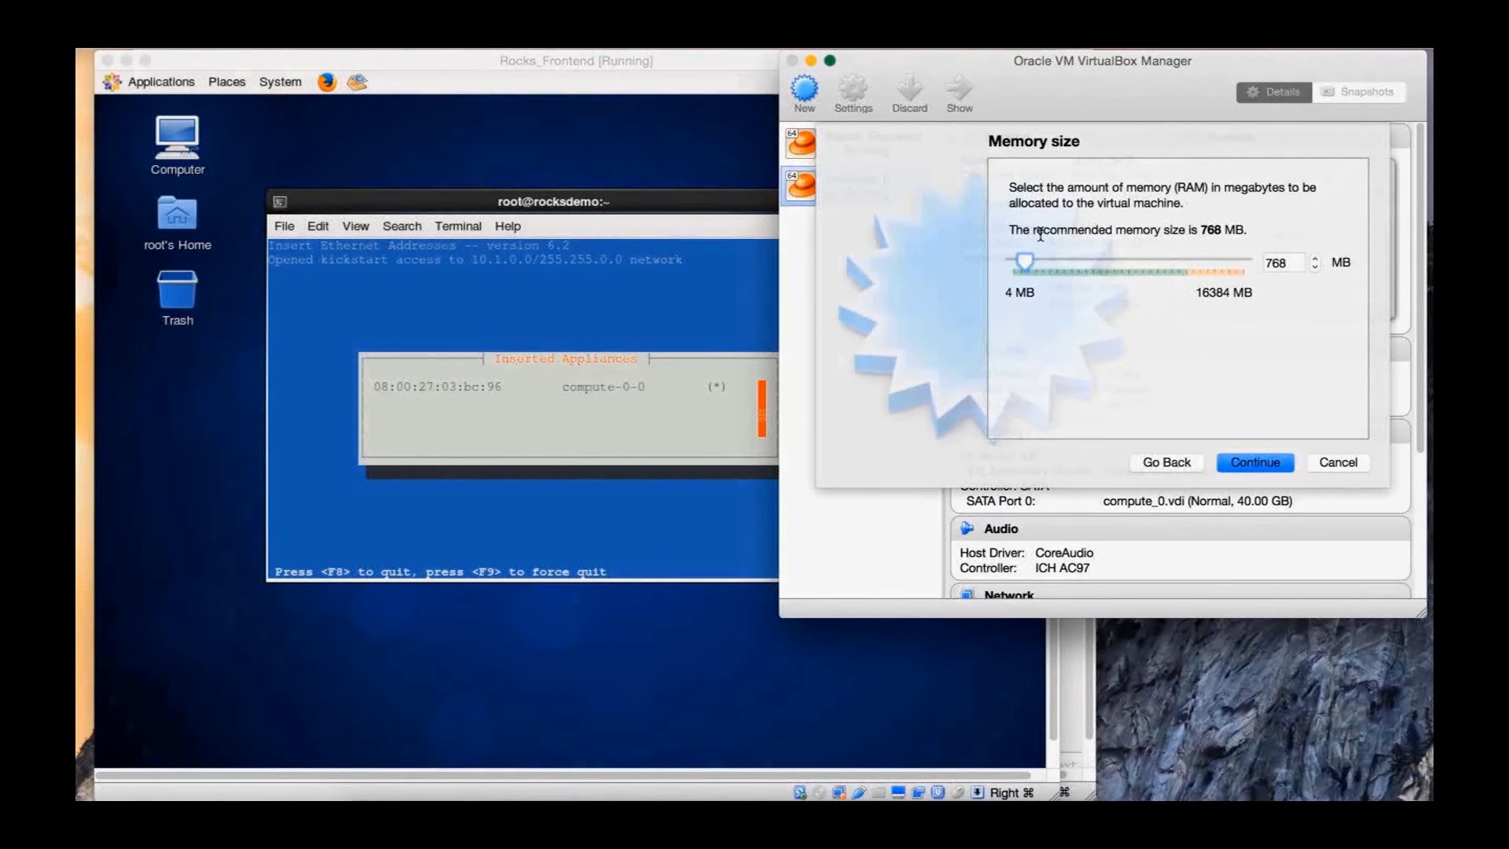
# Give compute_1 1024 MB of memory and a new 40 GB VDI disk
pyautogui.write('1024')
pyautogui.press('Return')
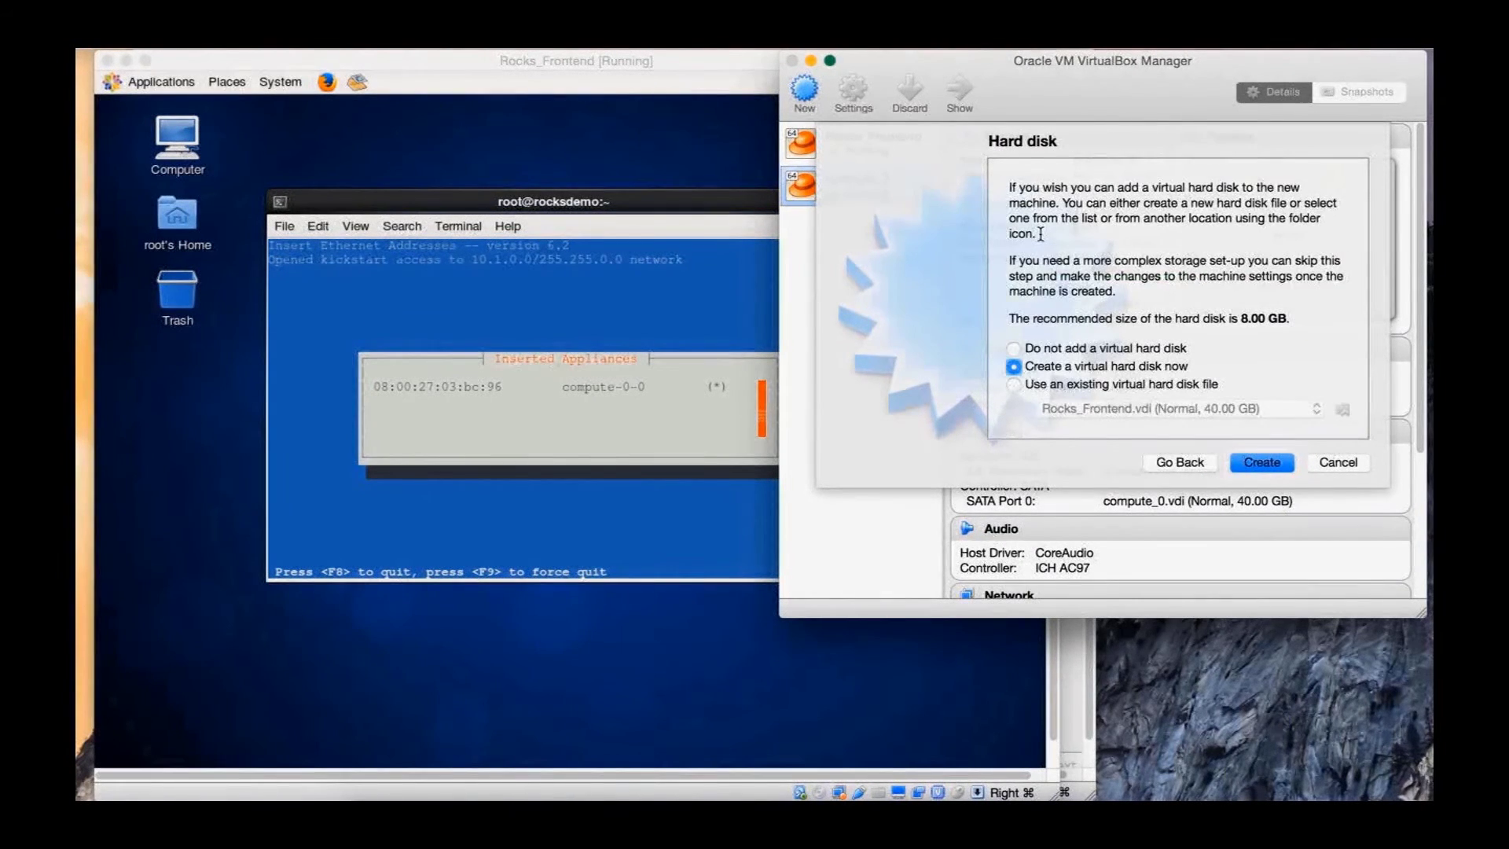
pyautogui.press('Return')
pyautogui.press('Return')
pyautogui.press('Return')
pyautogui.press('Tab')
pyautogui.press('Tab')
pyautogui.write('40 GB')
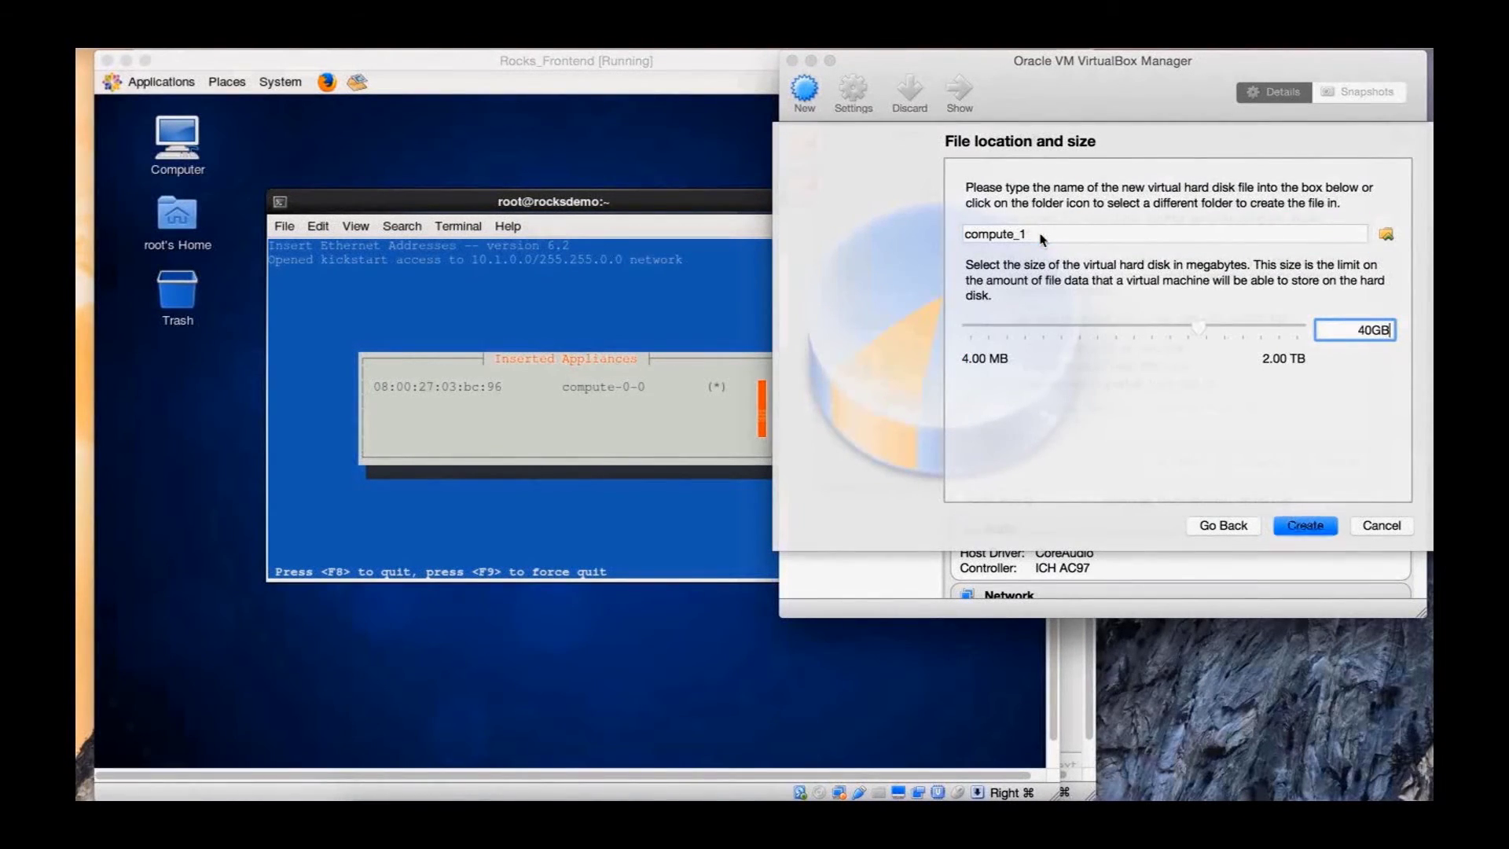
pyautogui.press('Return')
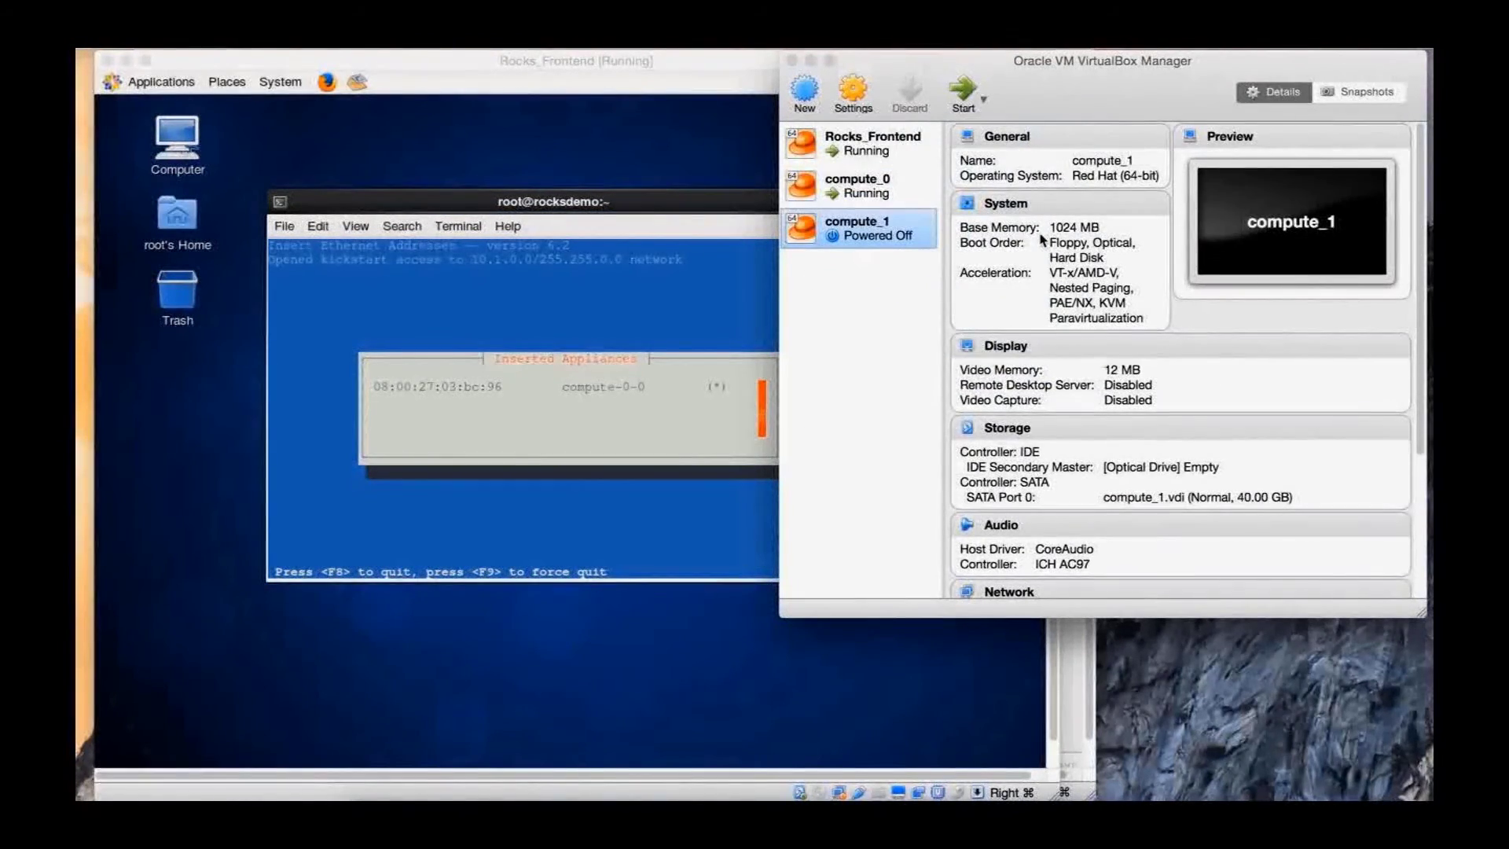
pyautogui.click(852, 103)
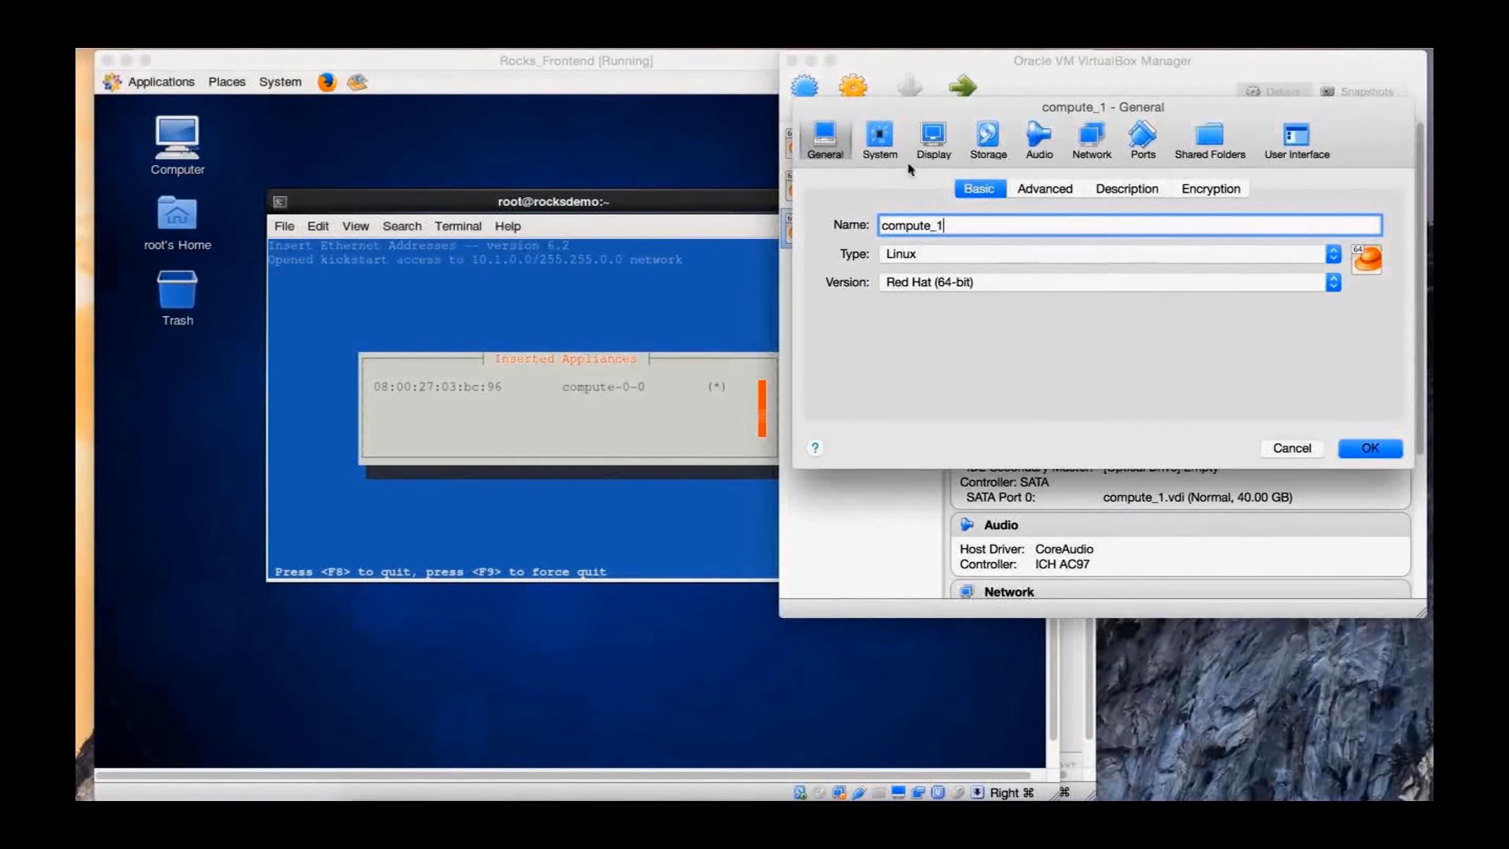
# Disable Floppy and Optical boot for compute_1 and move Network up the boot order
pyautogui.click(880, 141)
pyautogui.click(960, 279)
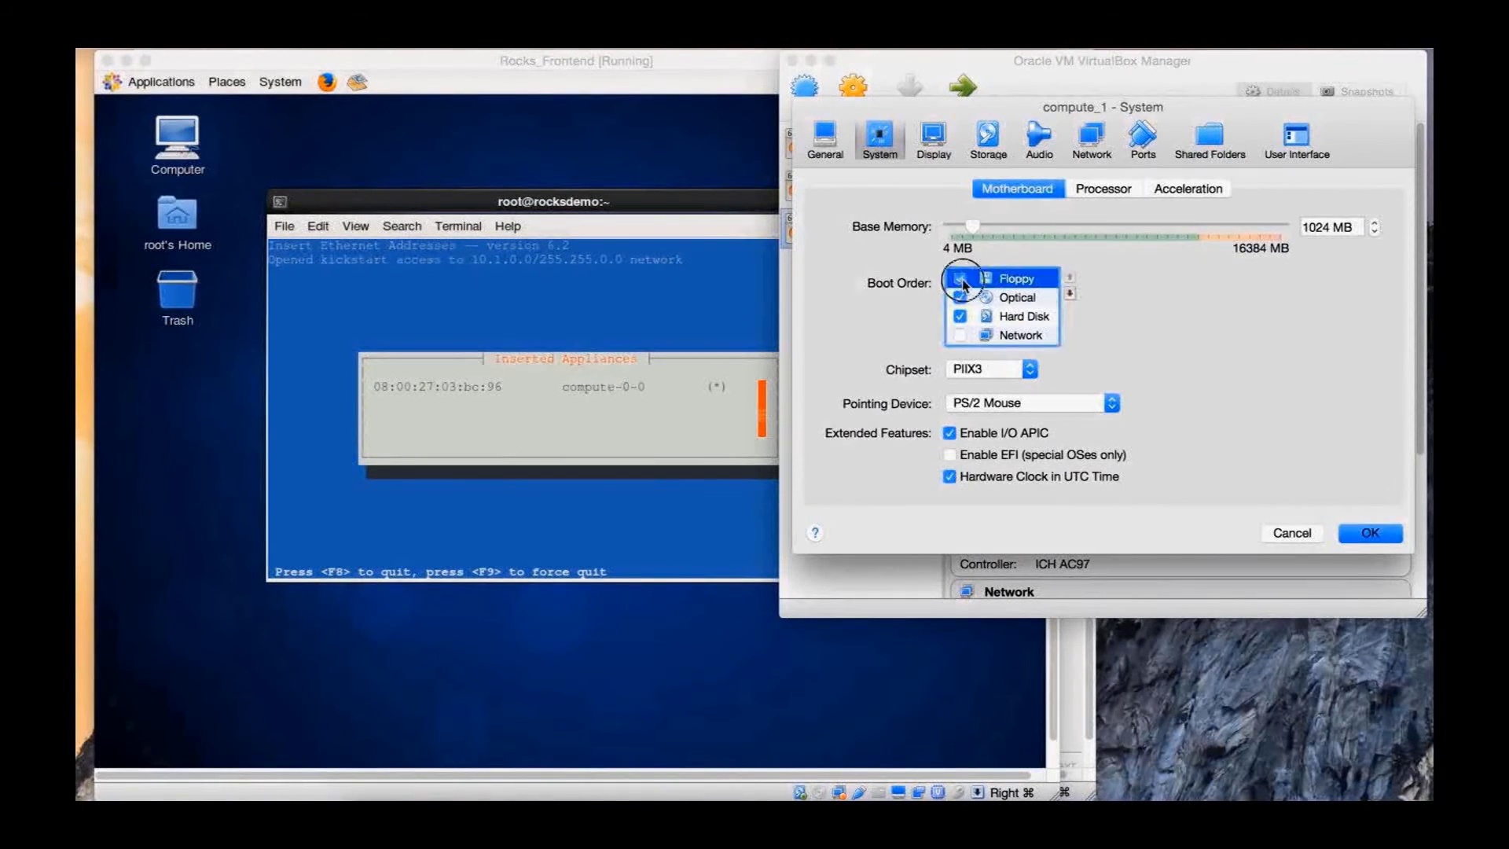
pyautogui.click(959, 297)
pyautogui.click(959, 335)
pyautogui.click(1013, 336)
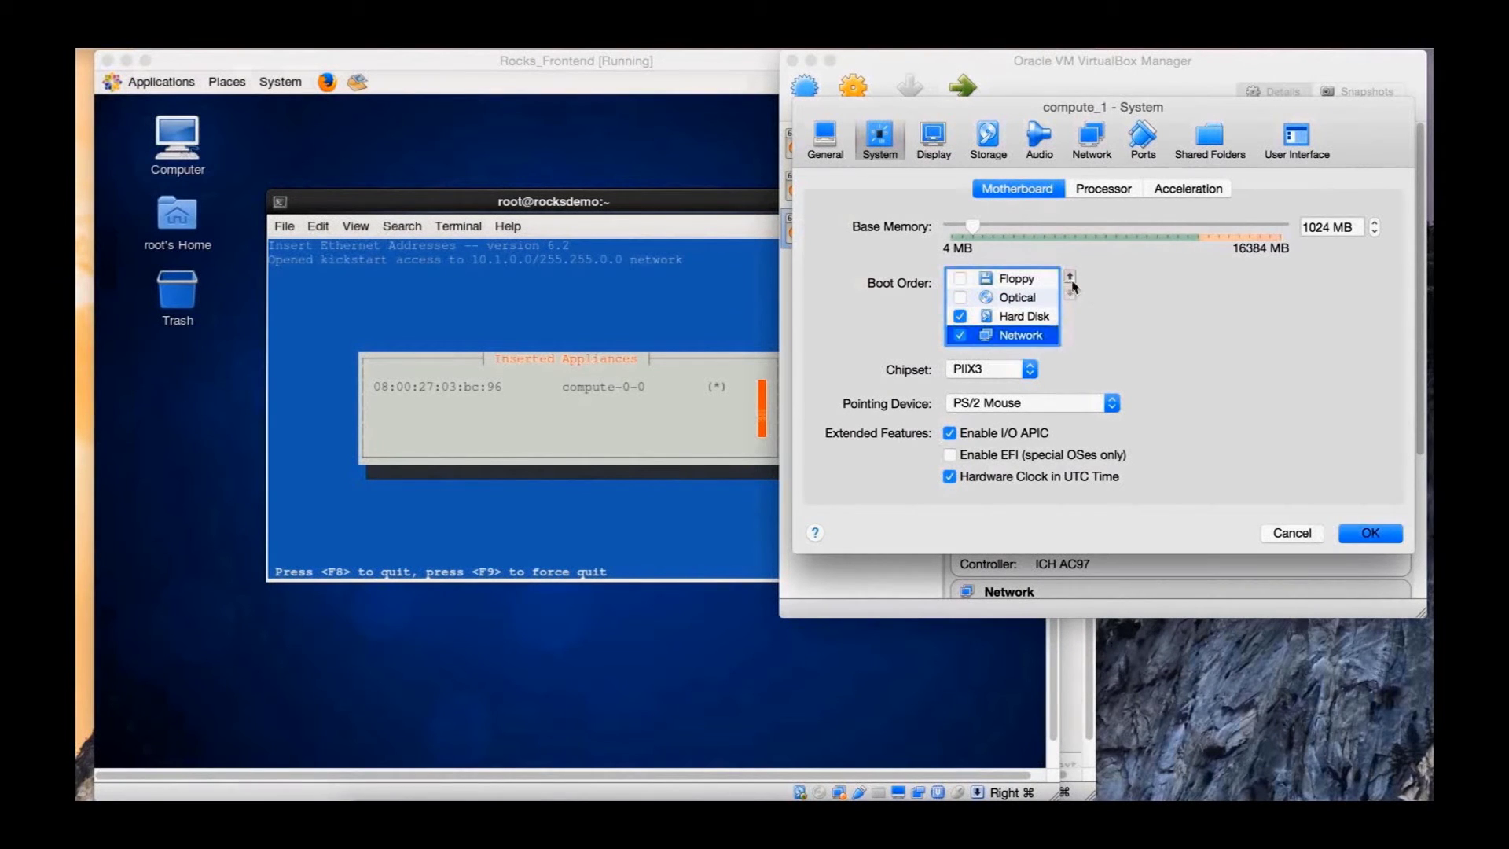
pyautogui.click(1069, 277)
# Put Adapter 1 on internal network Rocks_Net, PCnet-FAST III, promiscuous mode Allow VMs, and save
pyautogui.click(1092, 140)
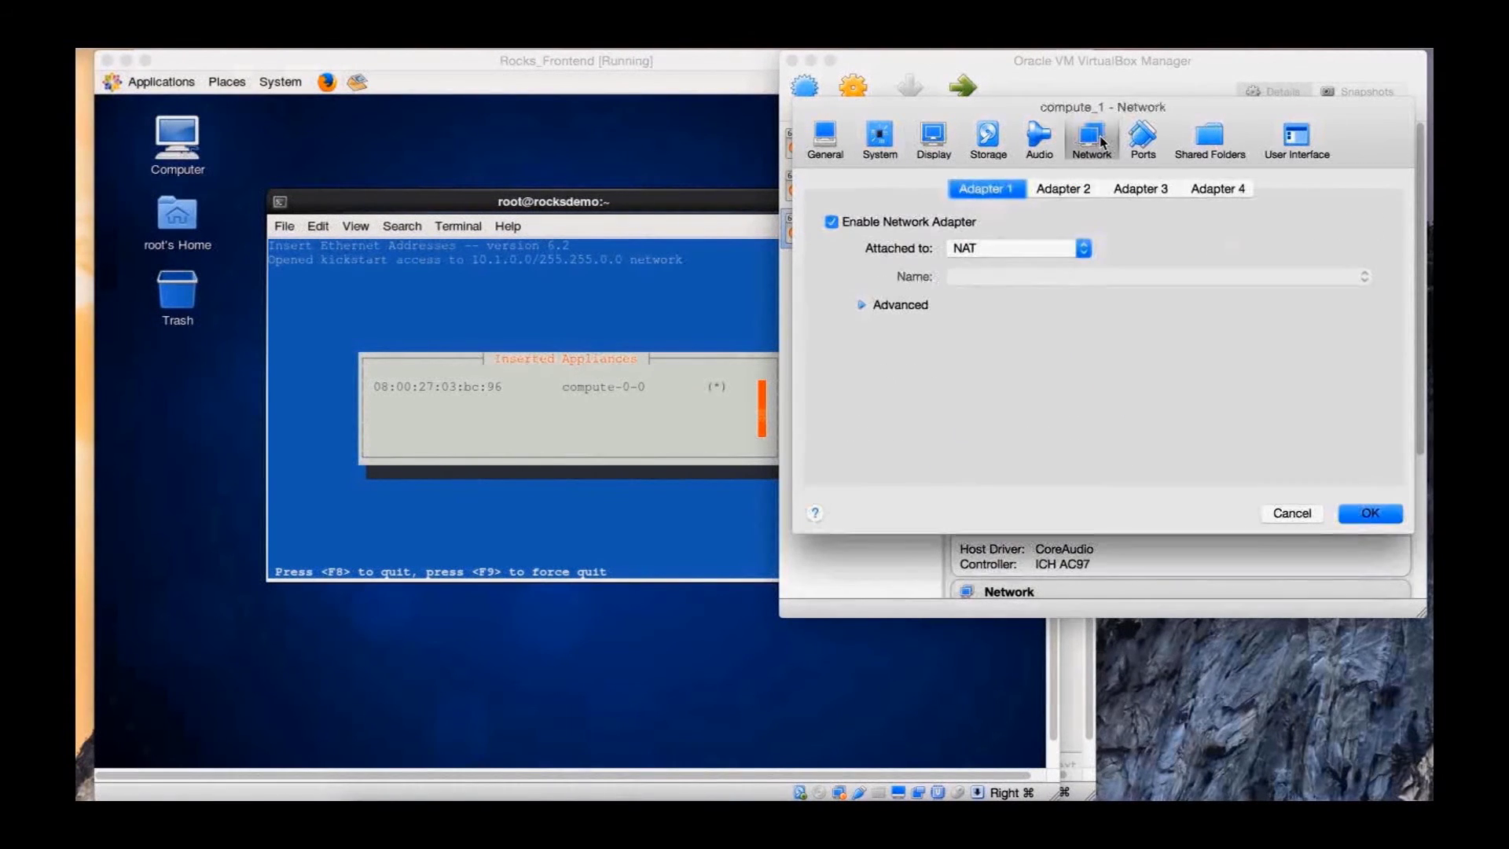
pyautogui.click(1038, 250)
pyautogui.click(998, 296)
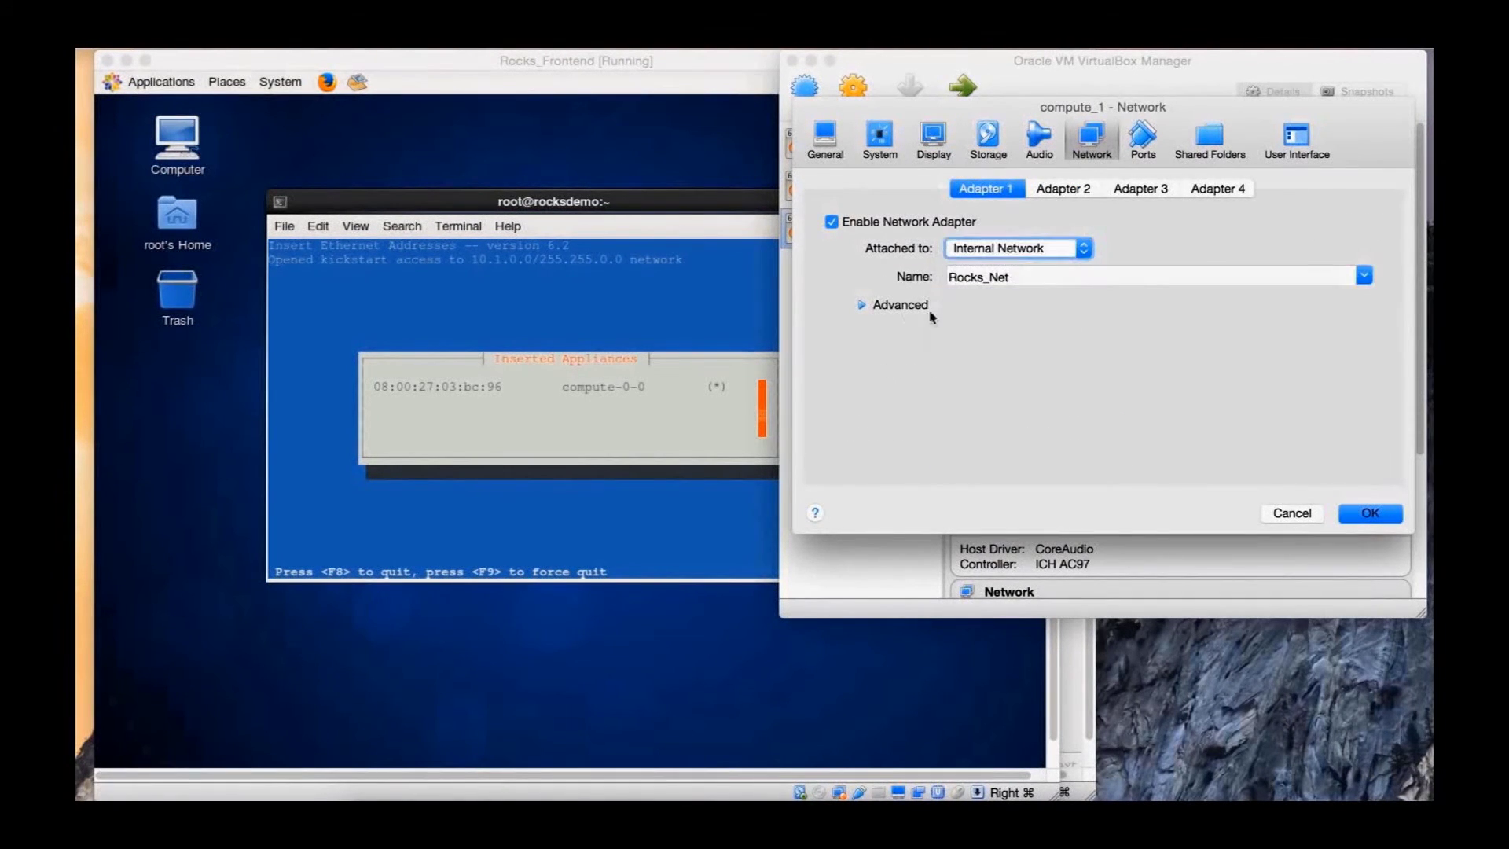
pyautogui.click(904, 305)
pyautogui.click(1049, 335)
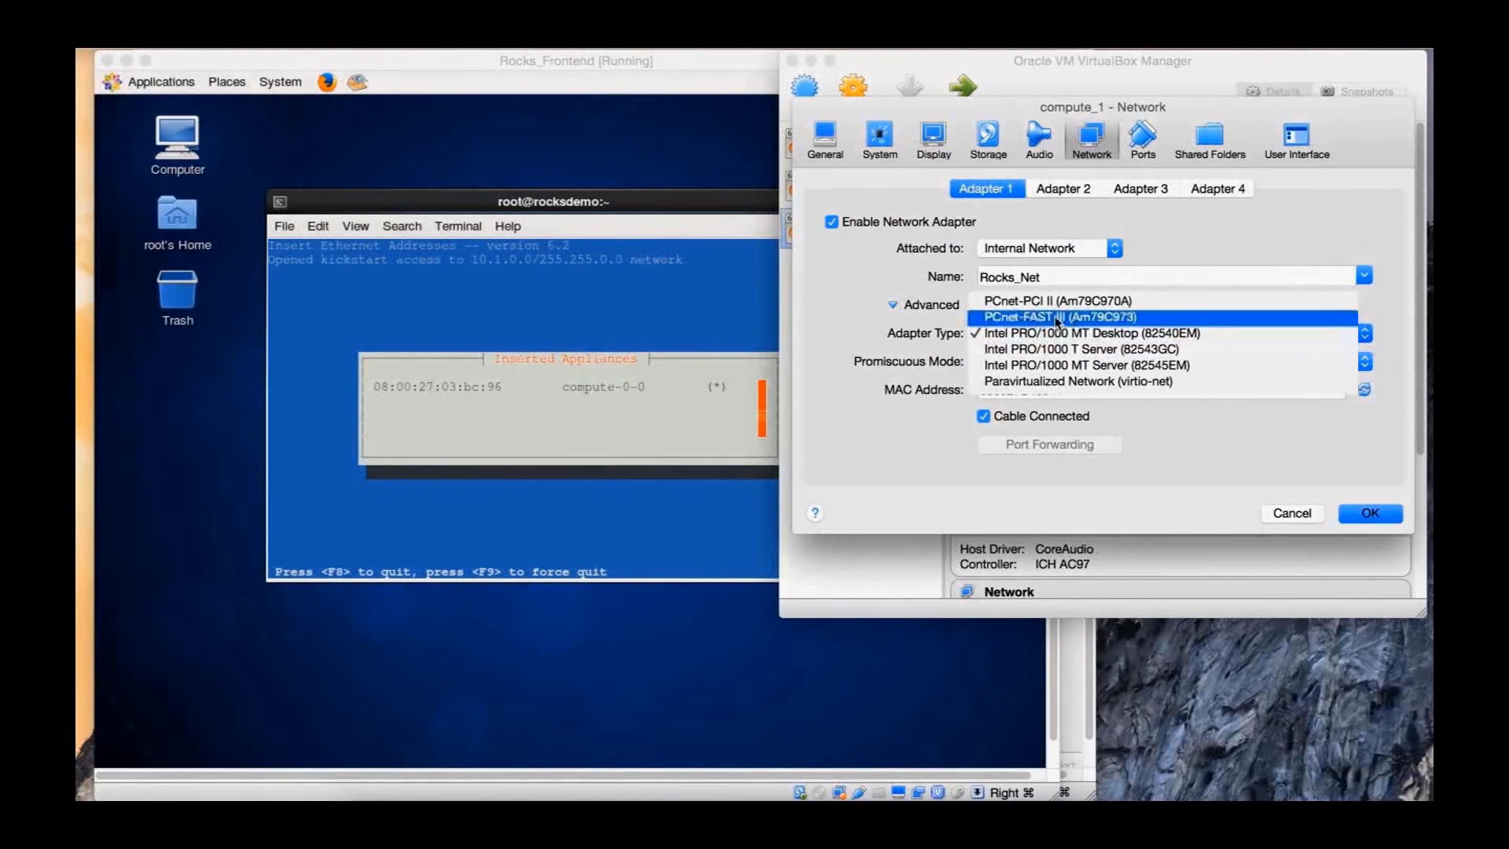
pyautogui.click(1053, 310)
pyautogui.click(1041, 363)
pyautogui.click(1013, 378)
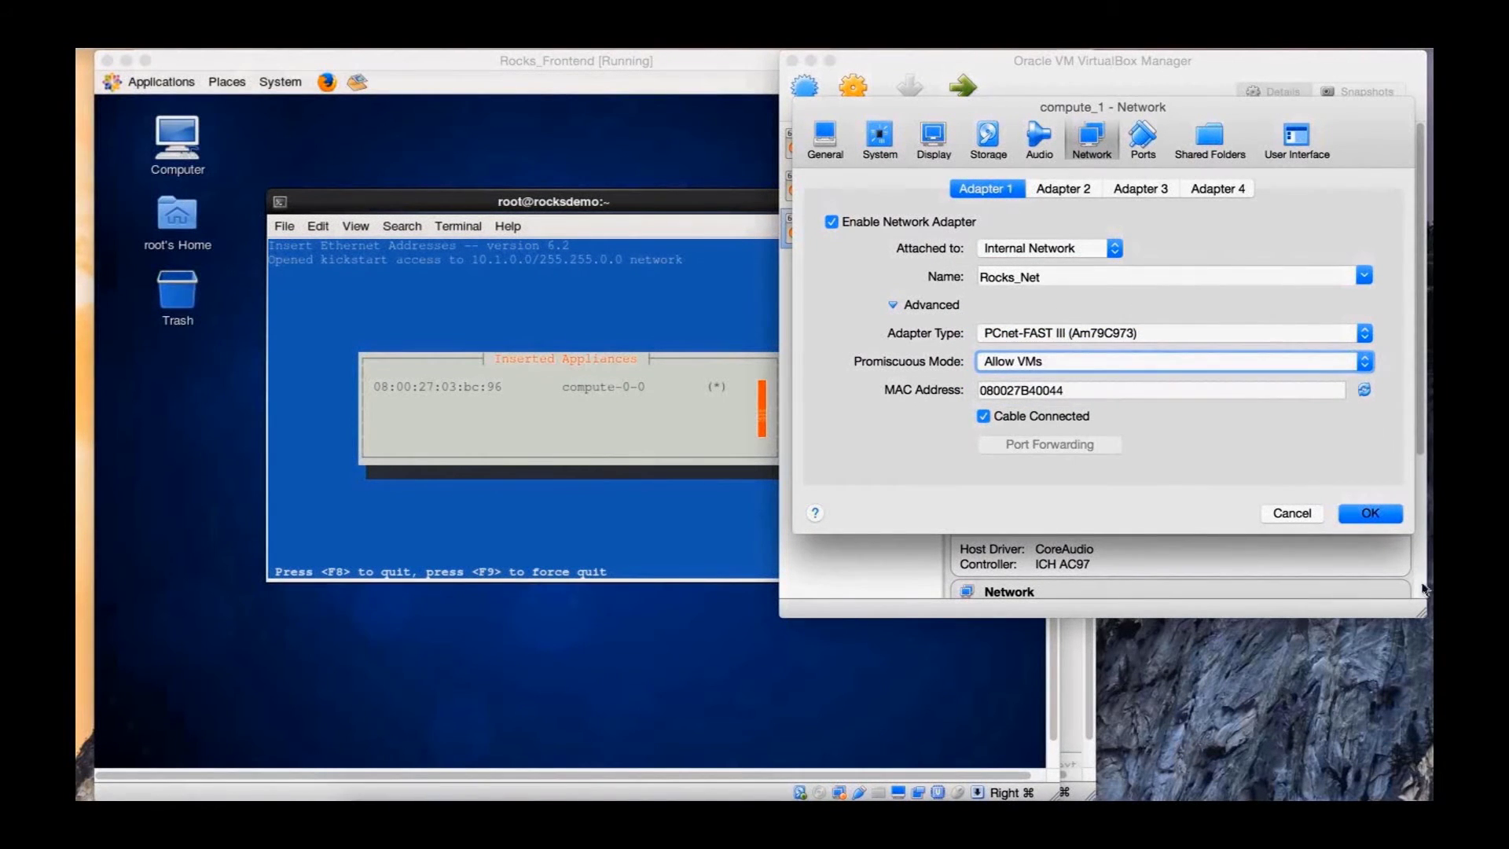
pyautogui.click(1371, 519)
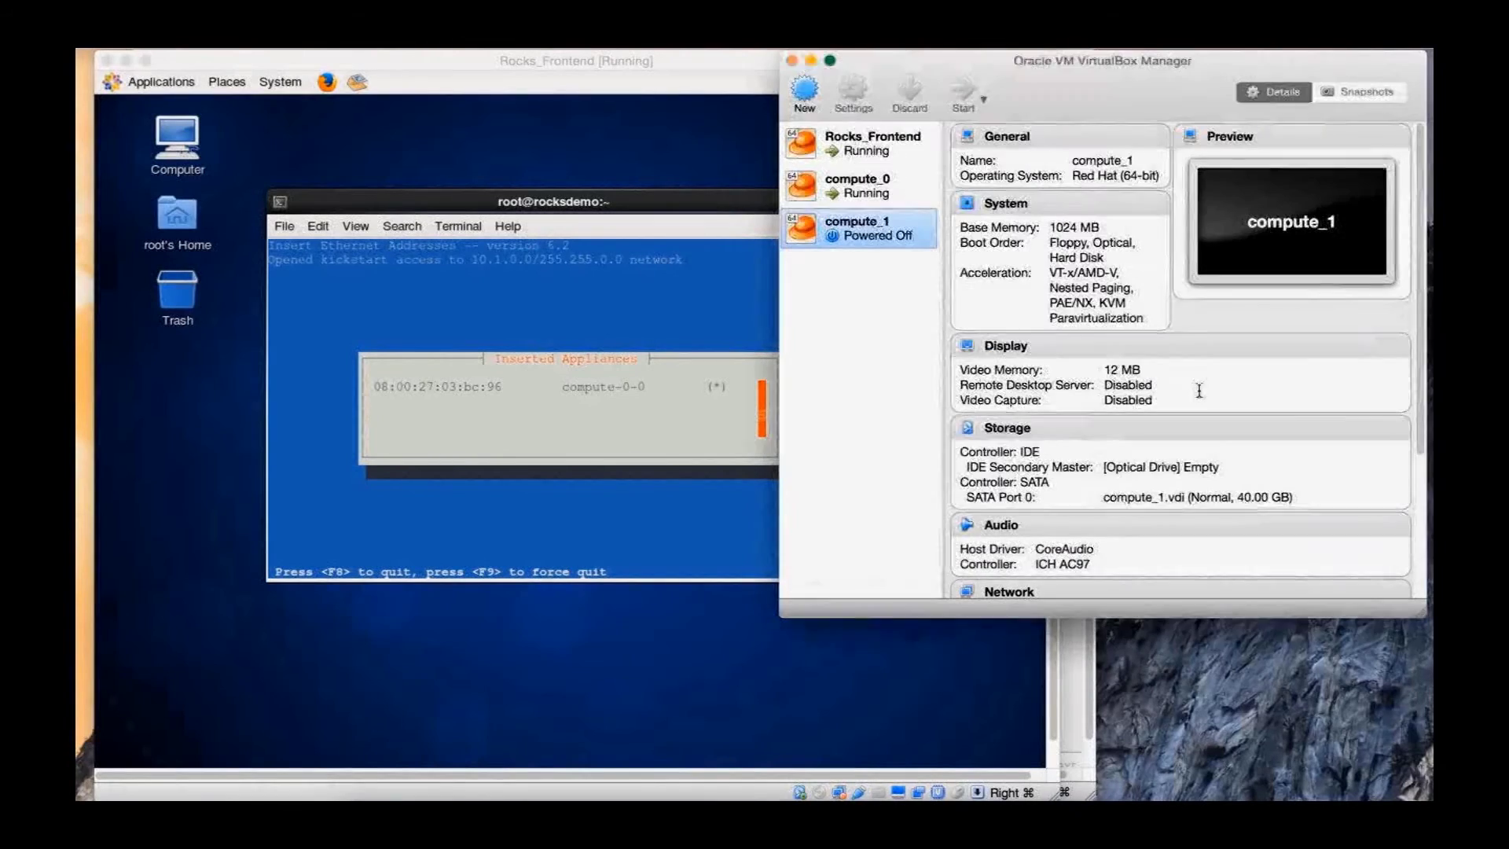
# Start compute_1 without a start-up disk so it PXE-boots and registers as compute-0-1
pyautogui.click(965, 93)
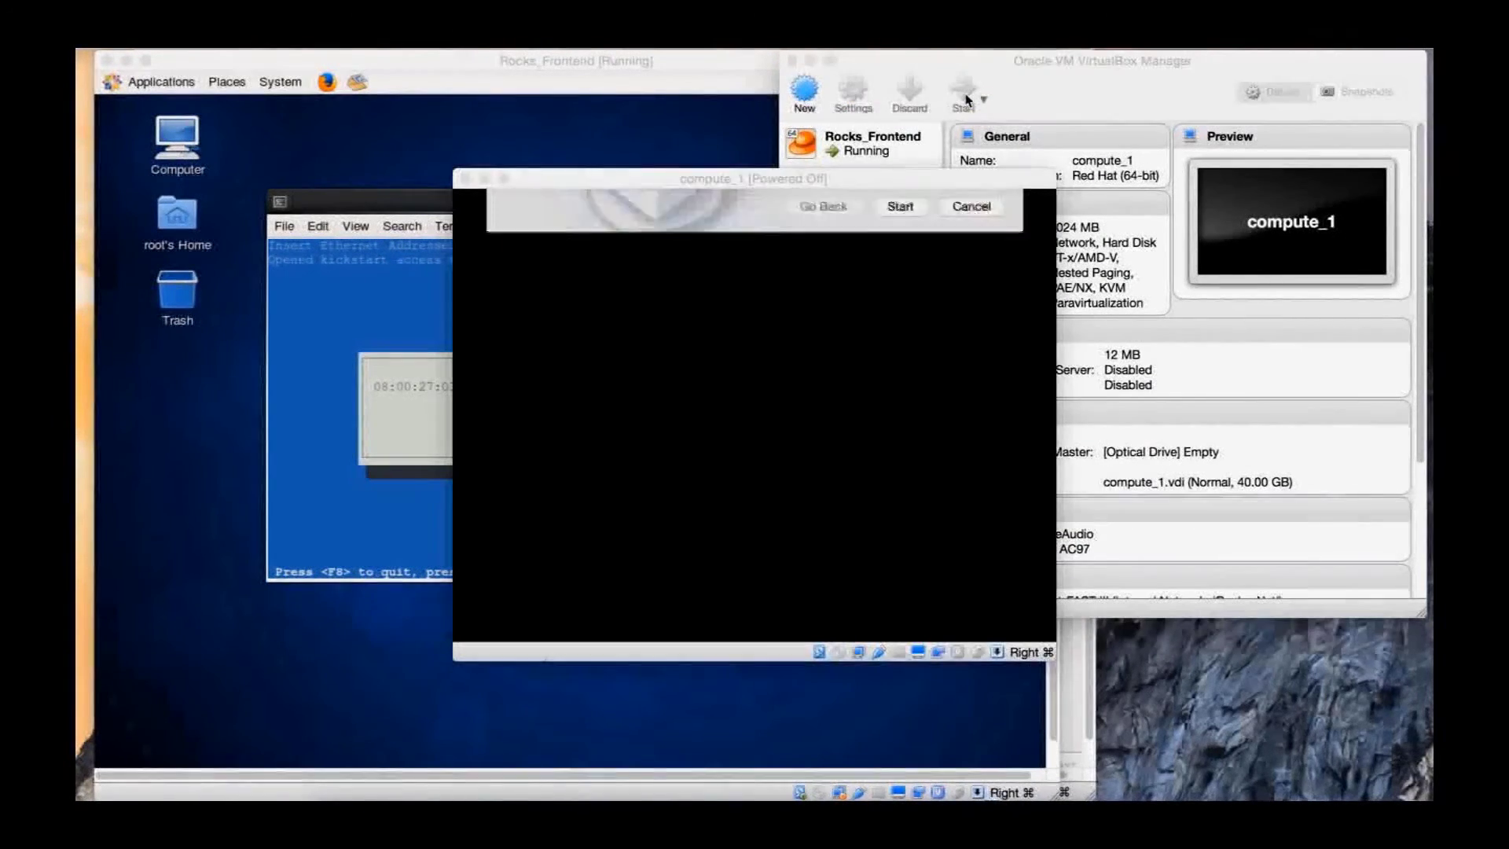
pyautogui.click(991, 442)
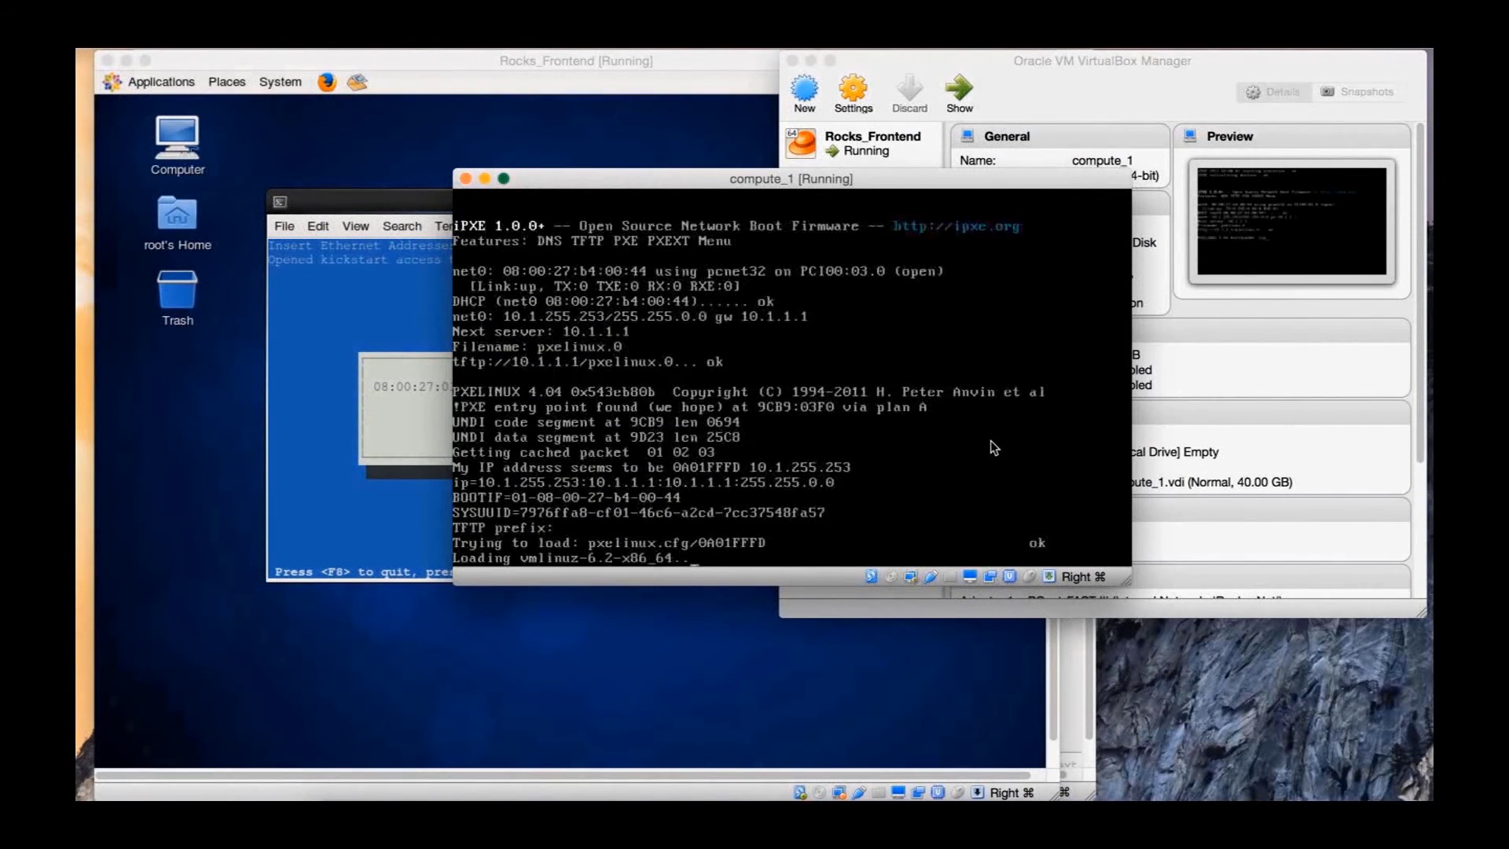
pyautogui.moveTo(837, 182); pyautogui.dragTo(1100, 203)
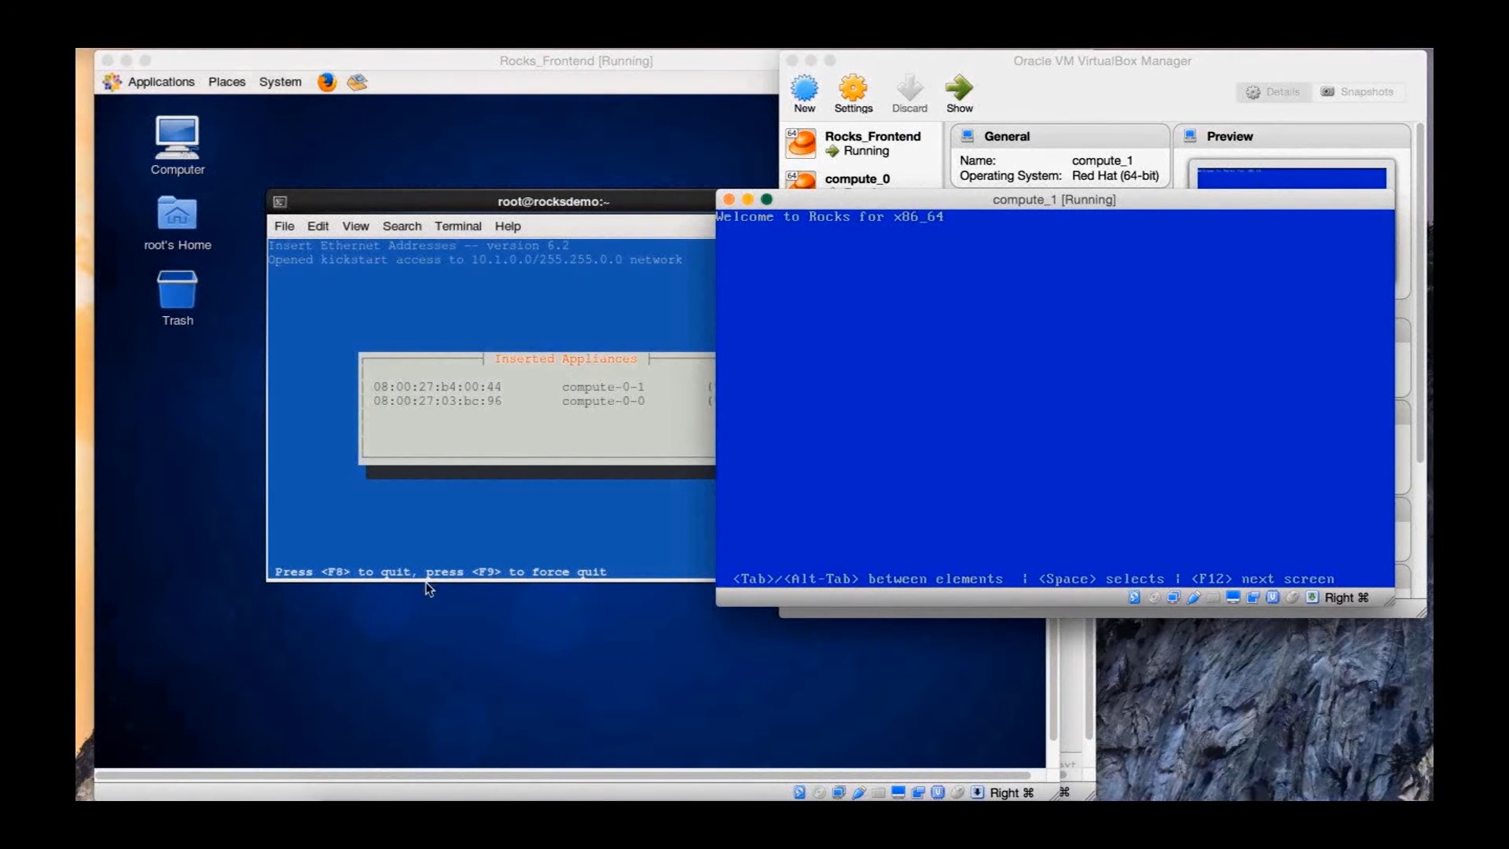
# Check compute_0 reaching its login prompt, then return to the Rocks_Frontend Inserted Appliances list
pyautogui.click(932, 795)
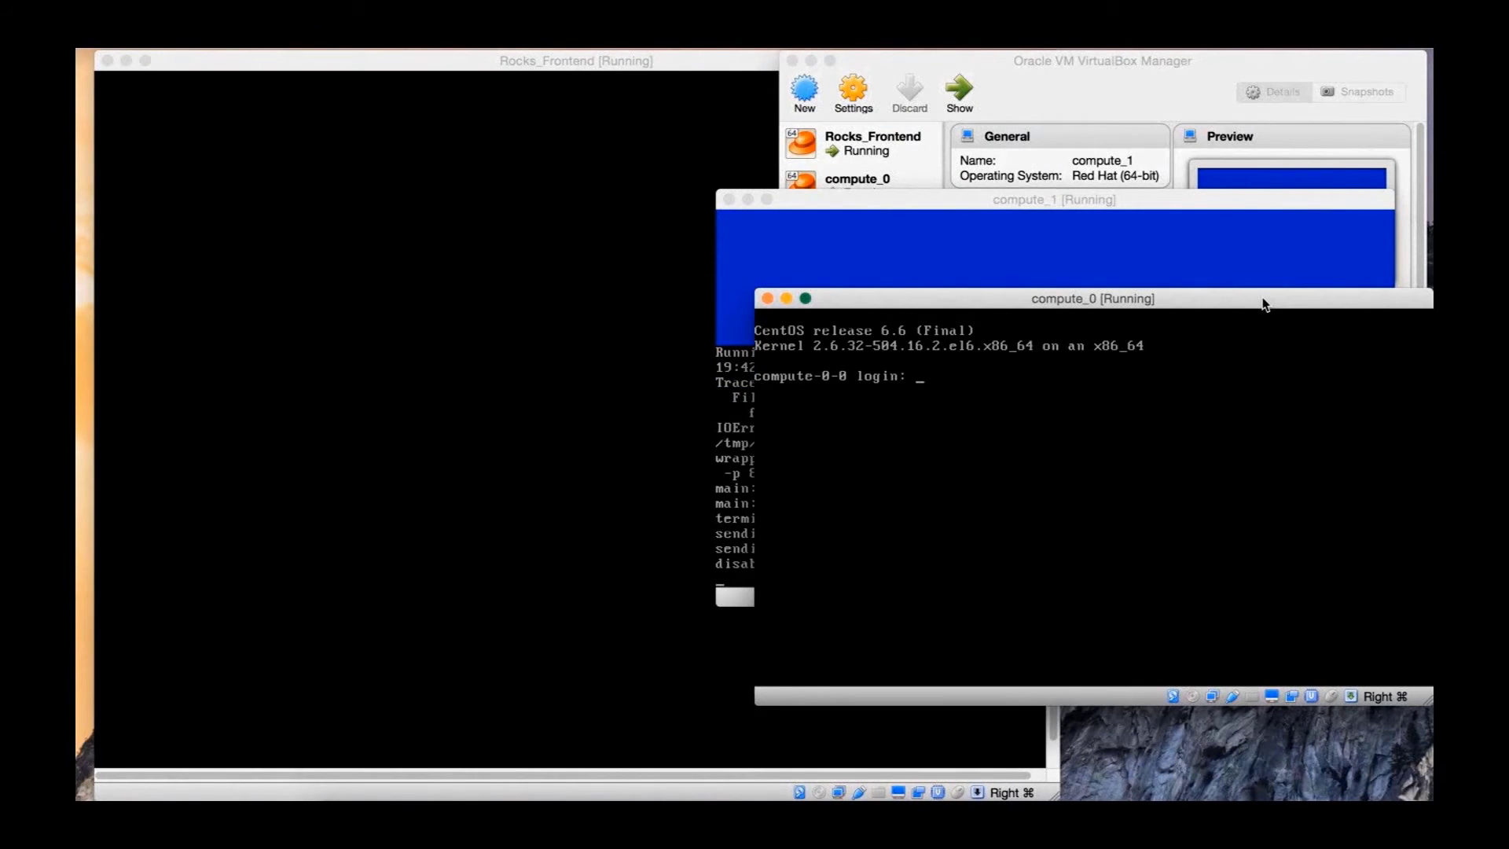
pyautogui.click(506, 212)
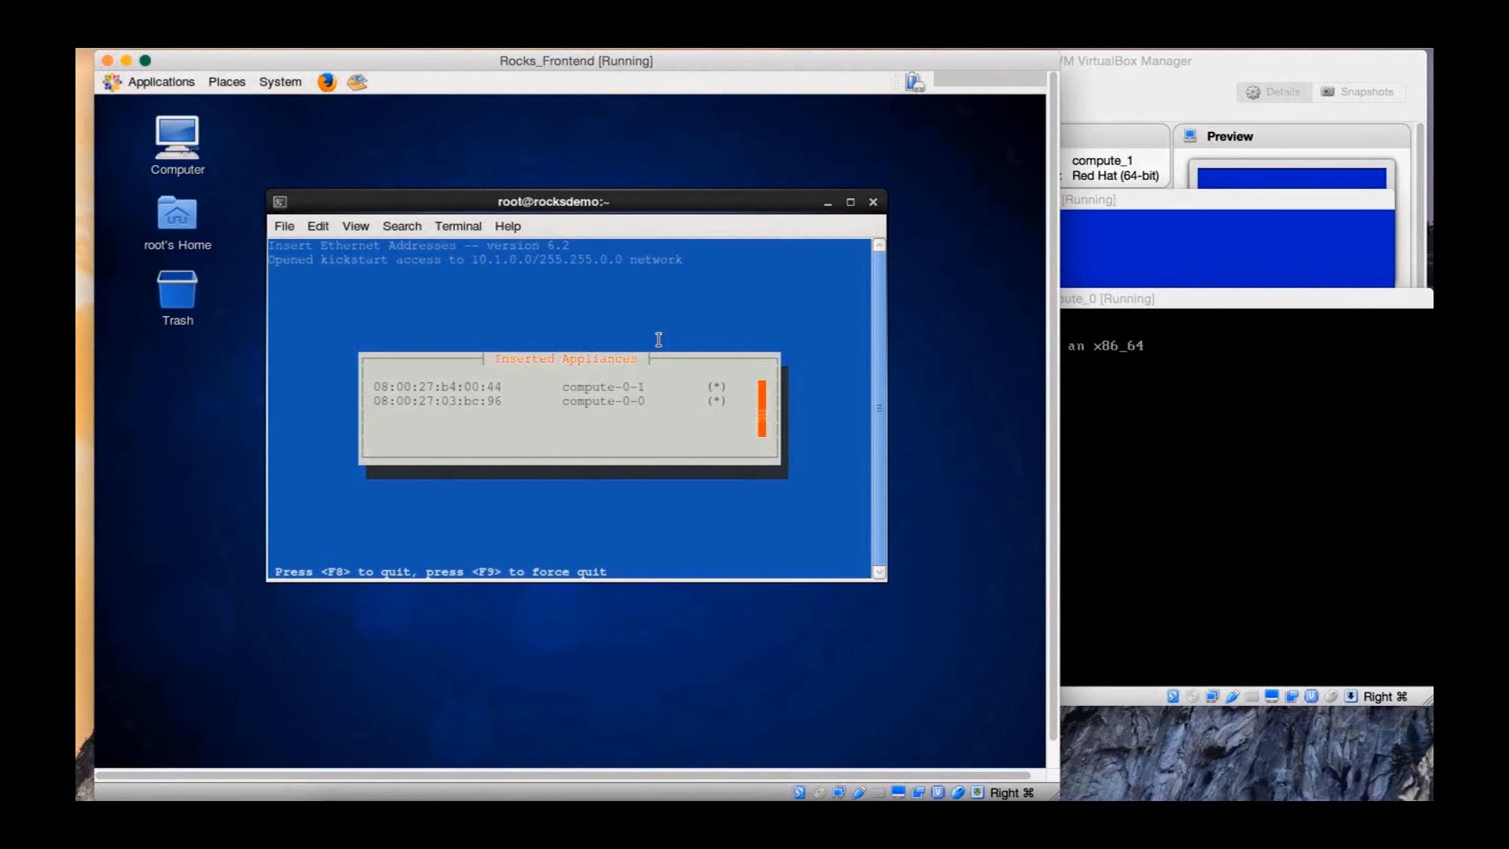
# Quit insert-ethers with F8 and check the compute_1 console before returning to the frontend
pyautogui.press('F8')
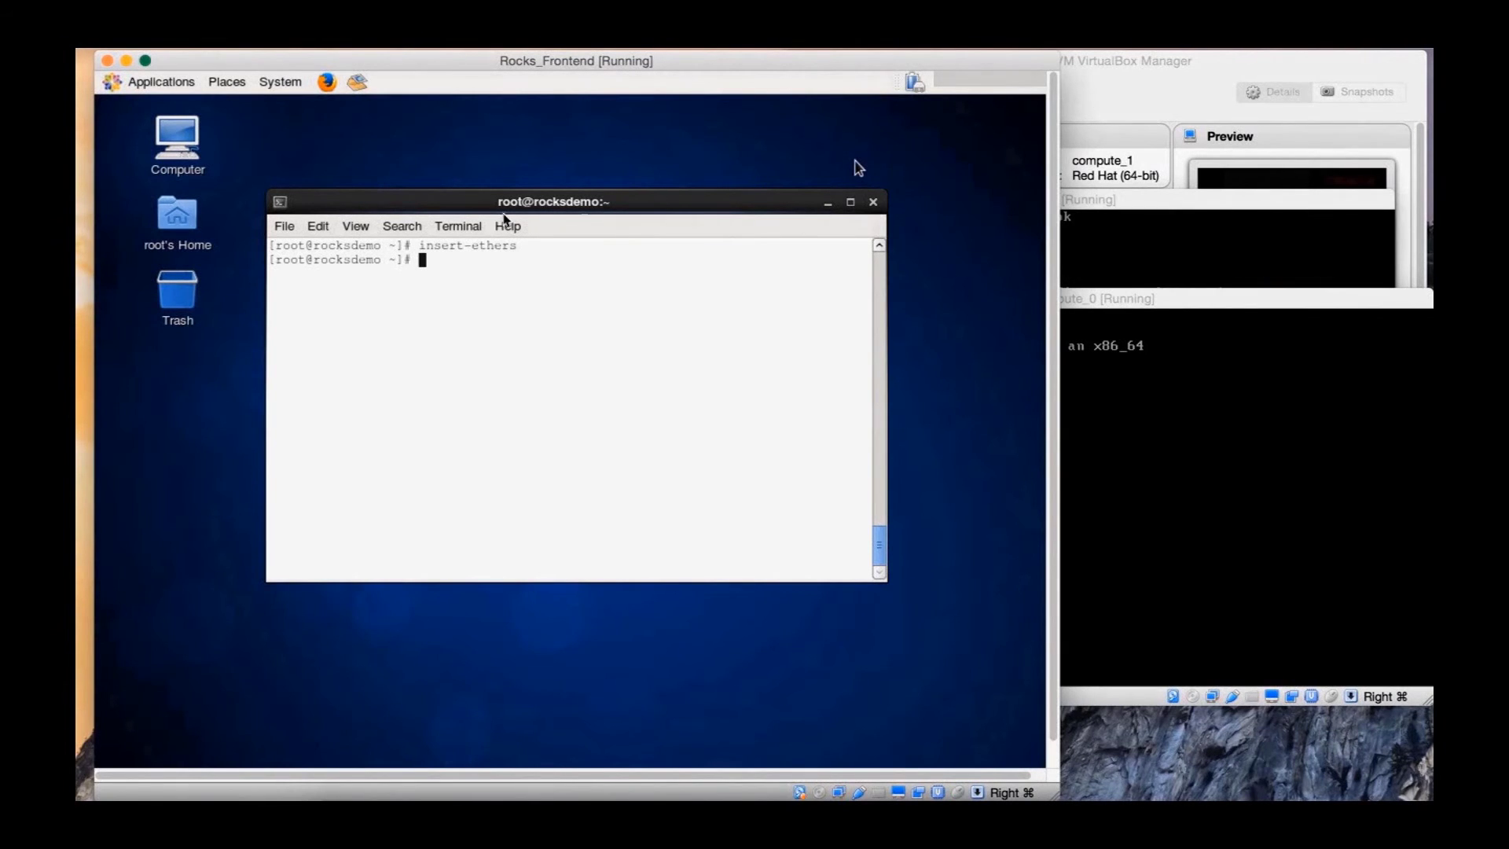
pyautogui.click(1137, 206)
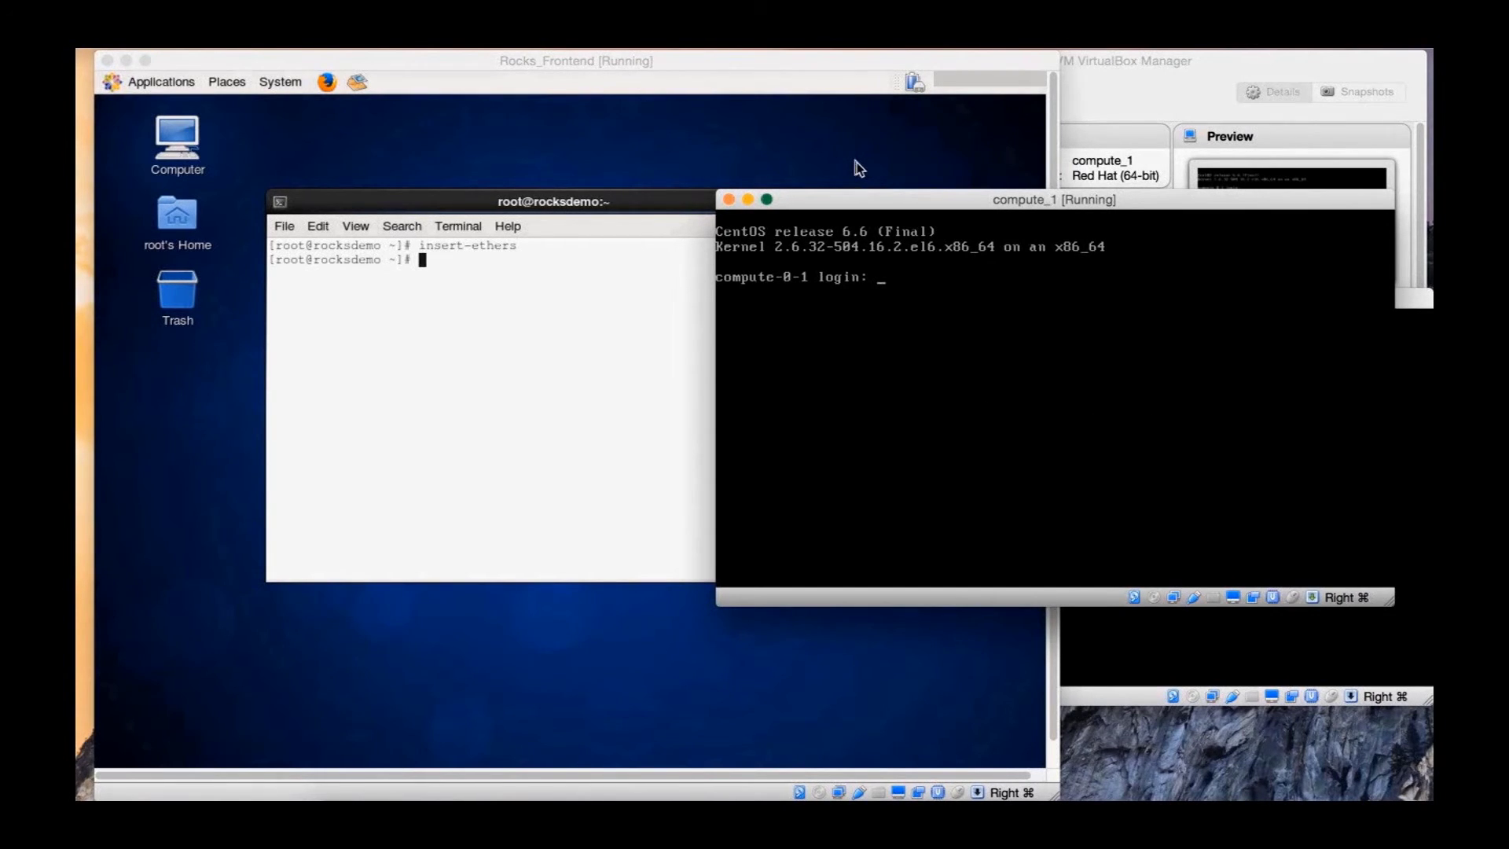
pyautogui.click(856, 164)
# Run 'rocks list host' and 'rocks list host interface' to confirm compute-0-0 and compute-0-1, then clear
pyautogui.write('rocks list host')
pyautogui.press('Return')
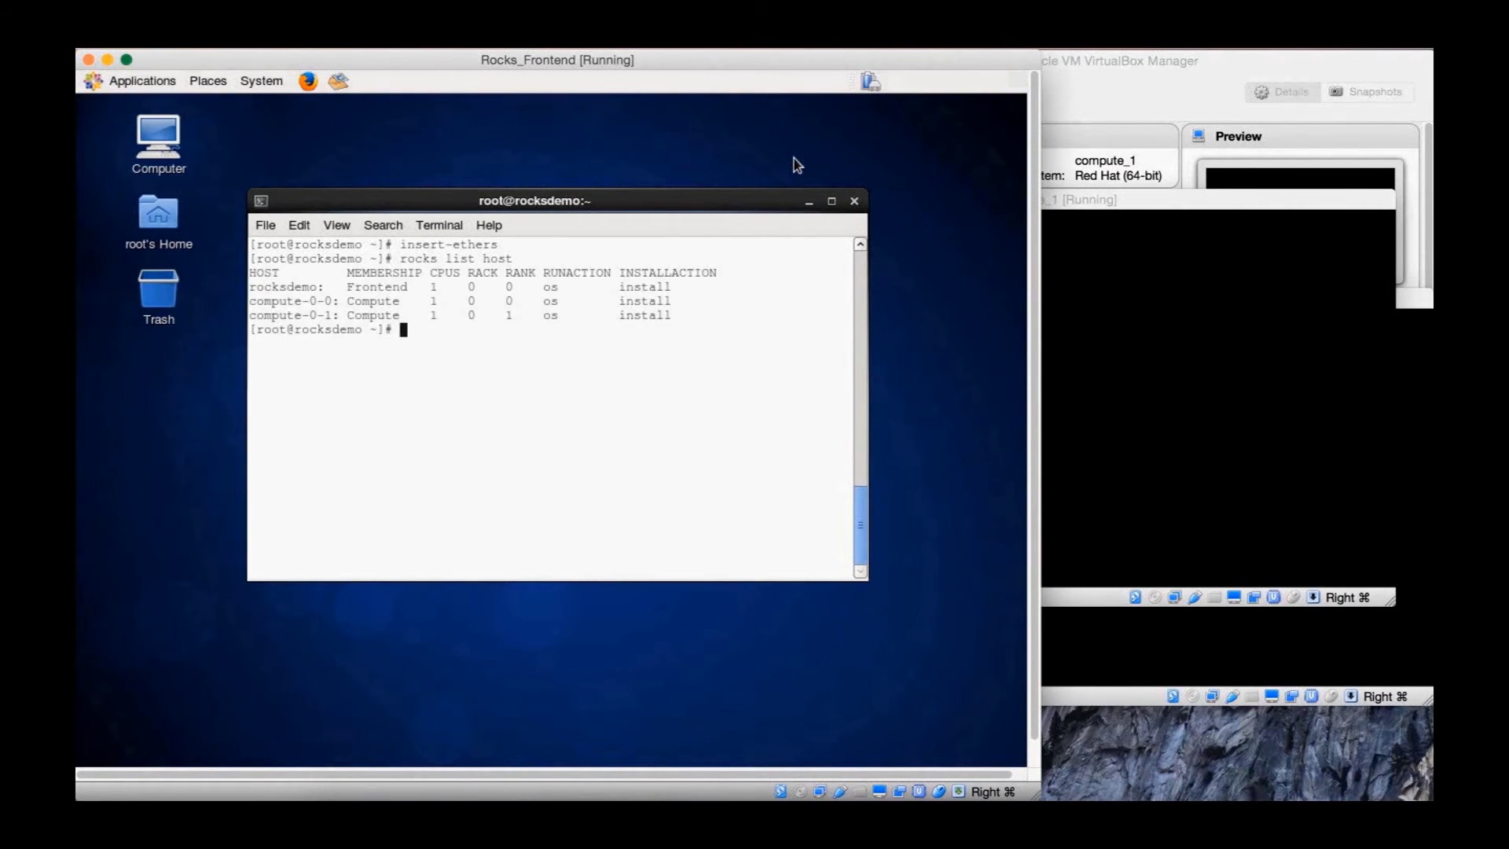
pyautogui.write('rocks list host interface')
pyautogui.press('Return')
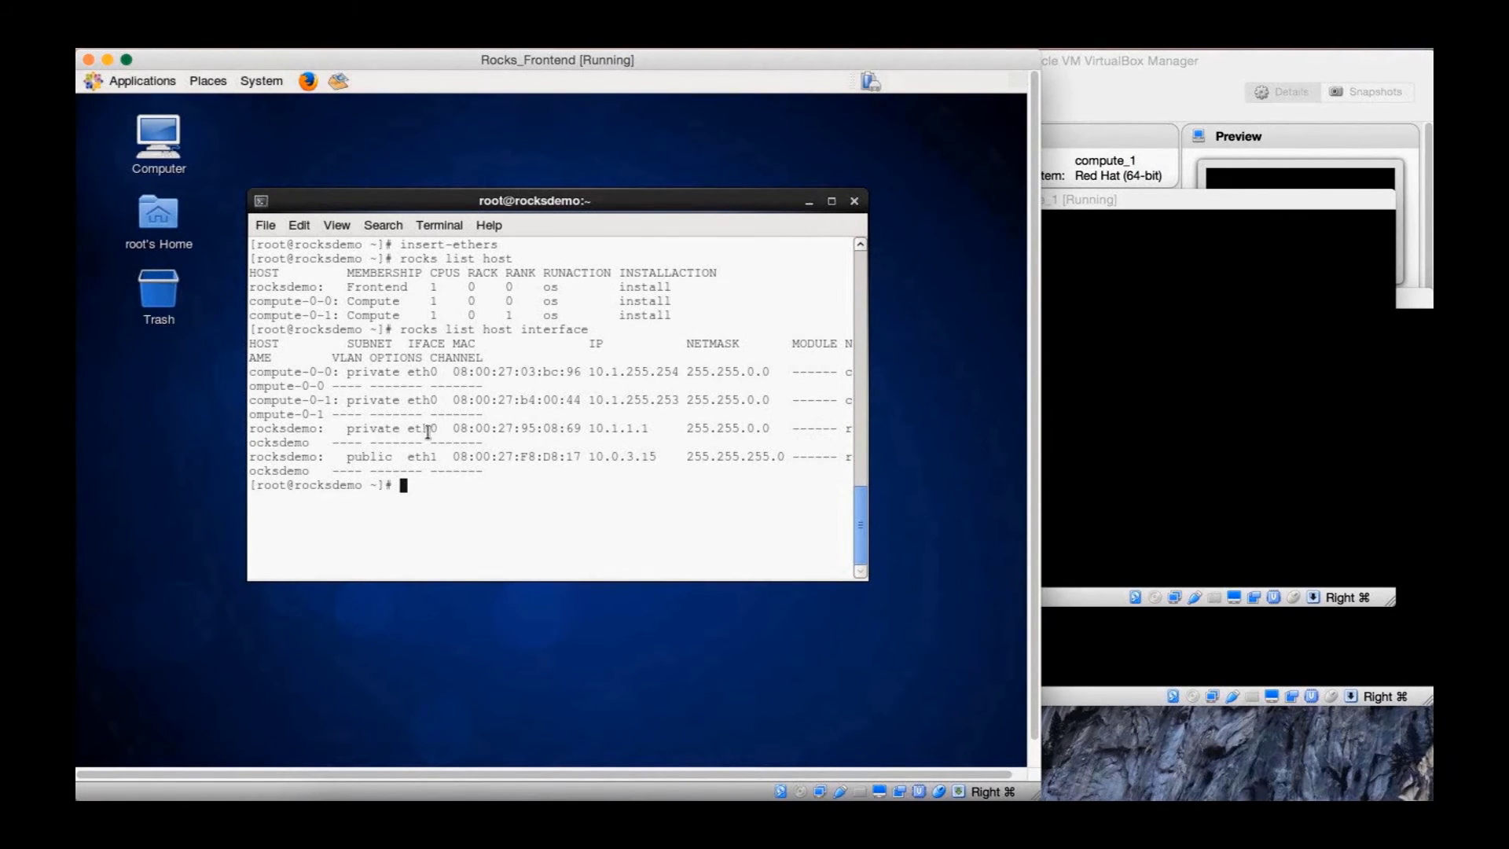
pyautogui.write('clear')
pyautogui.press('Return')
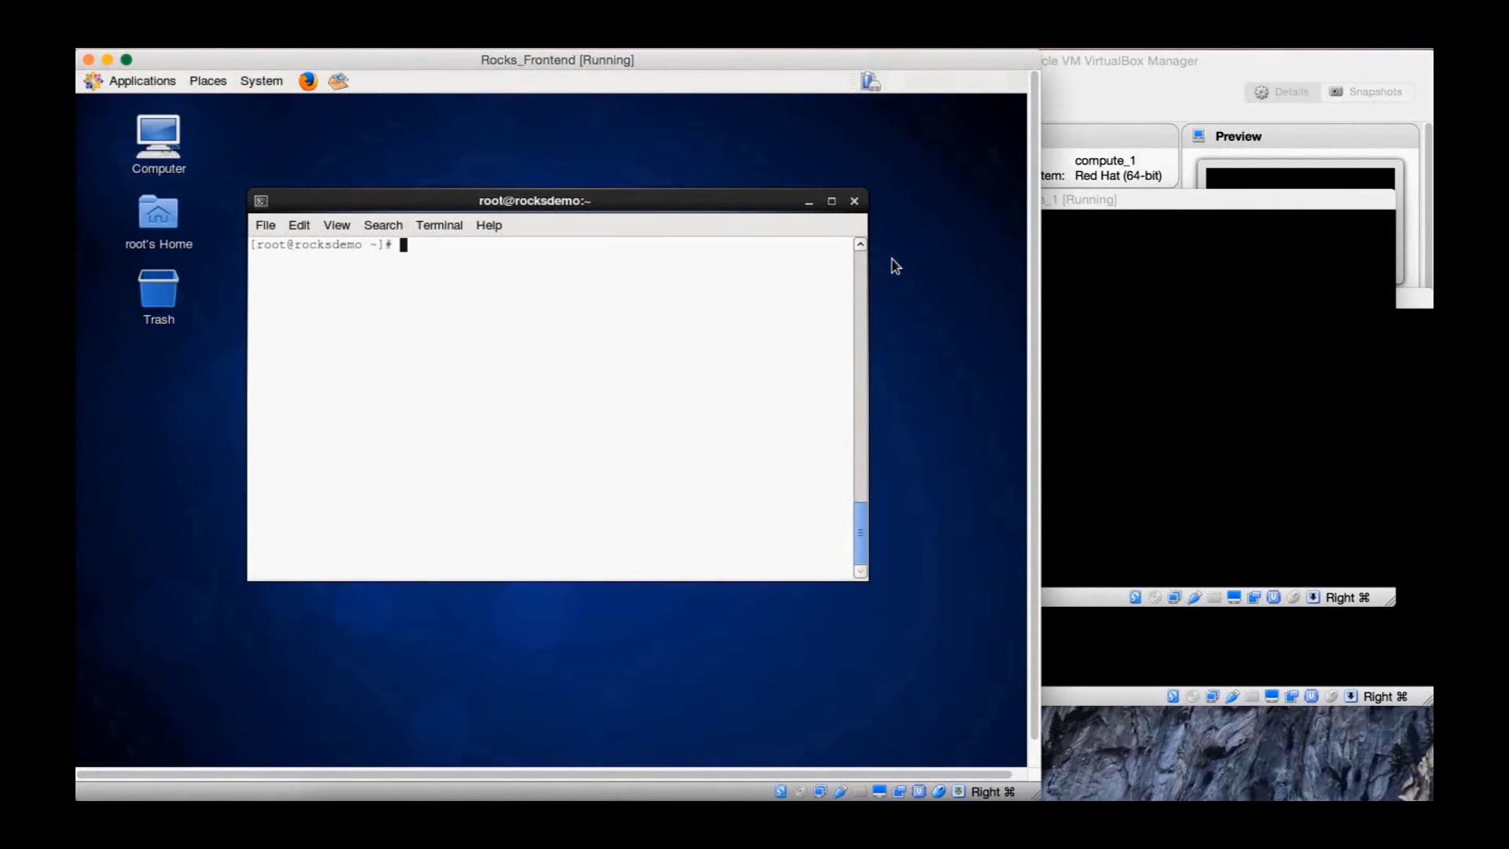
# Open a new Terminal from Applications > System Tools, showing the XCBC inventory prompt
pyautogui.click(156, 81)
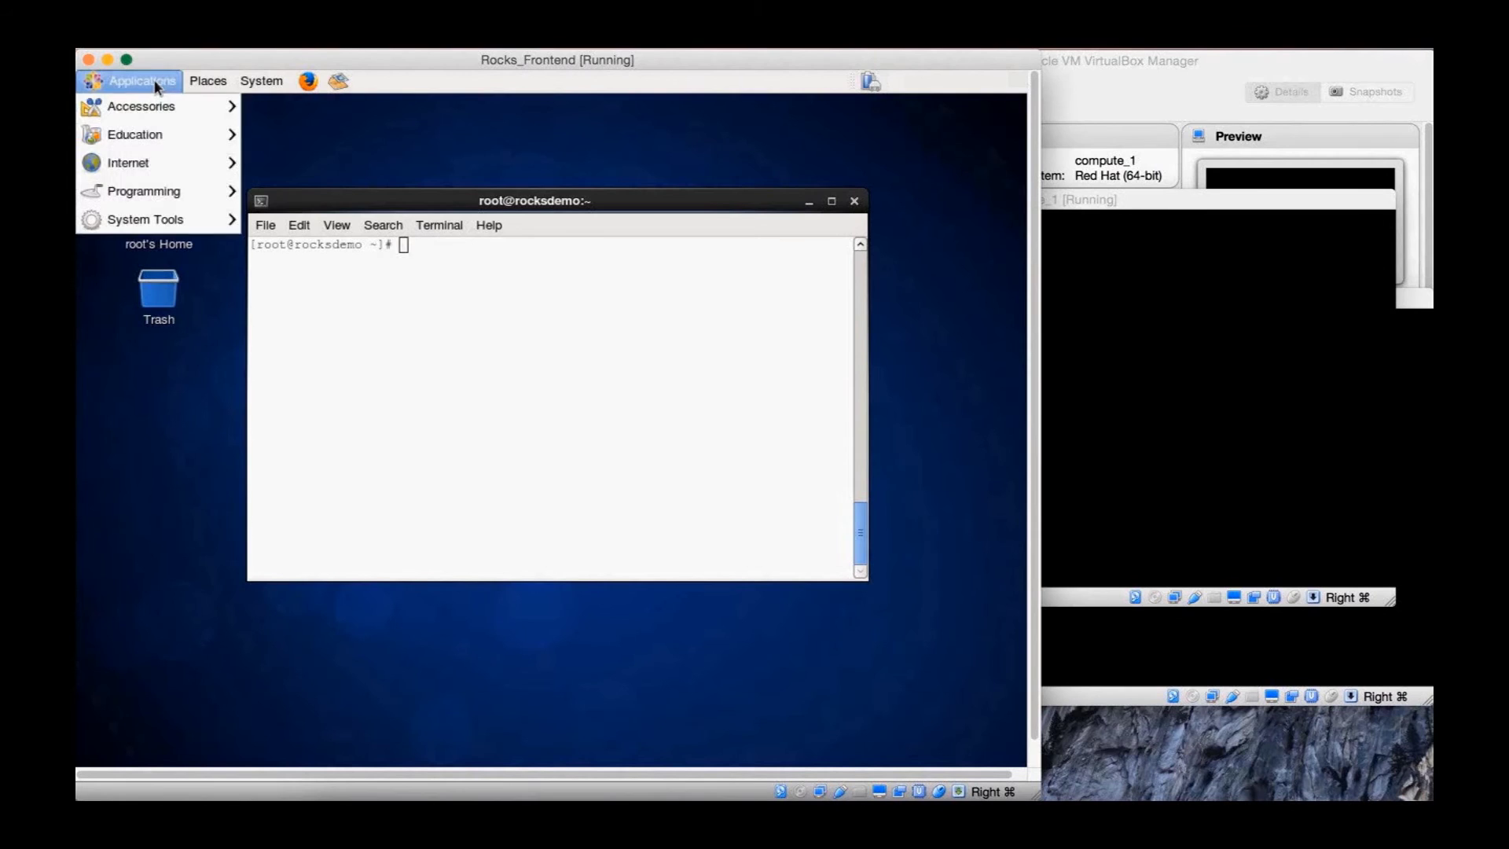
pyautogui.moveTo(178, 219)
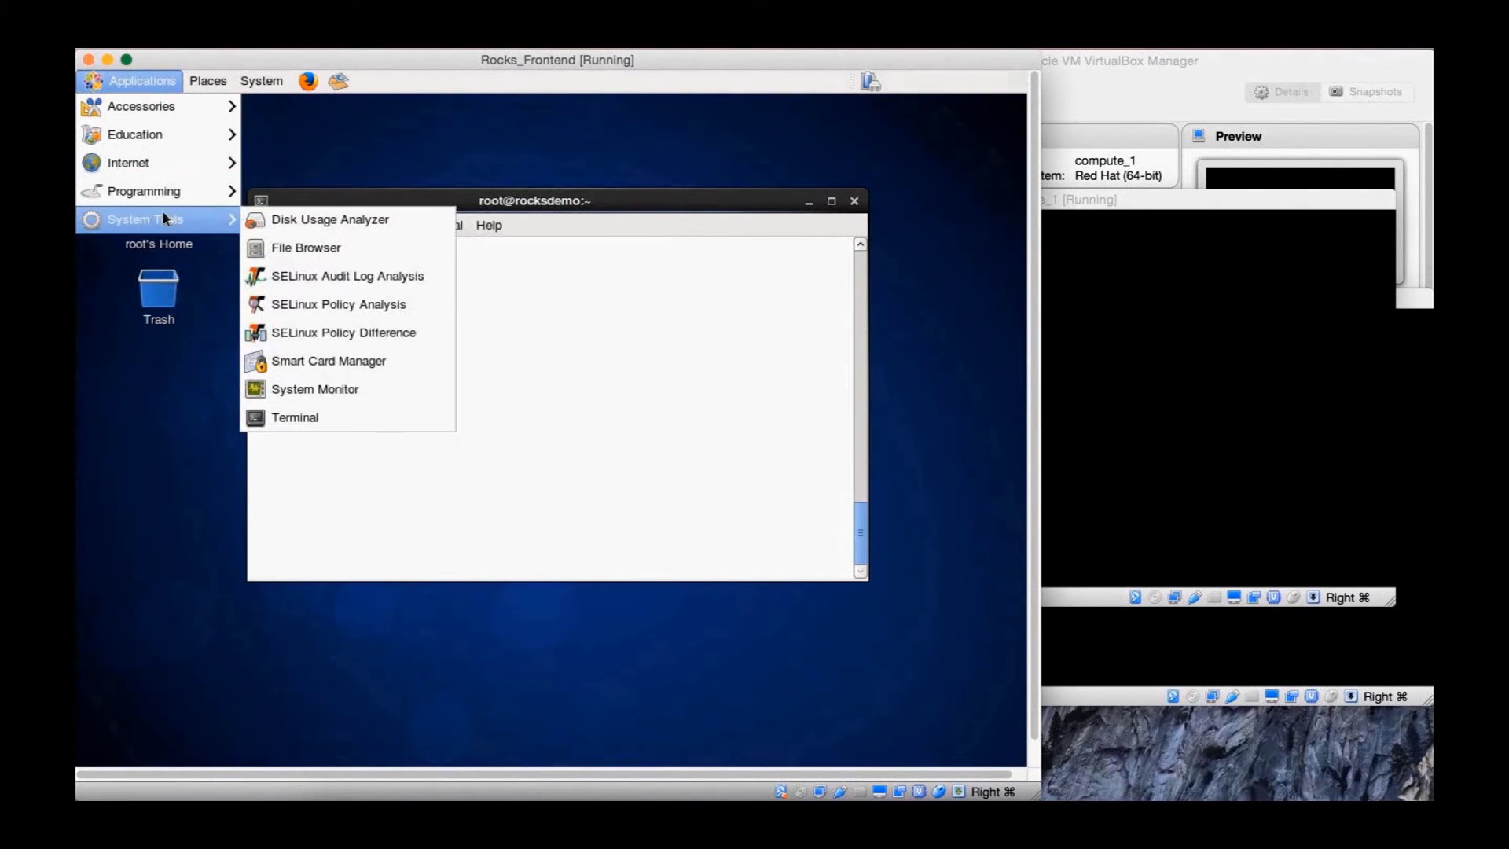
pyautogui.click(385, 416)
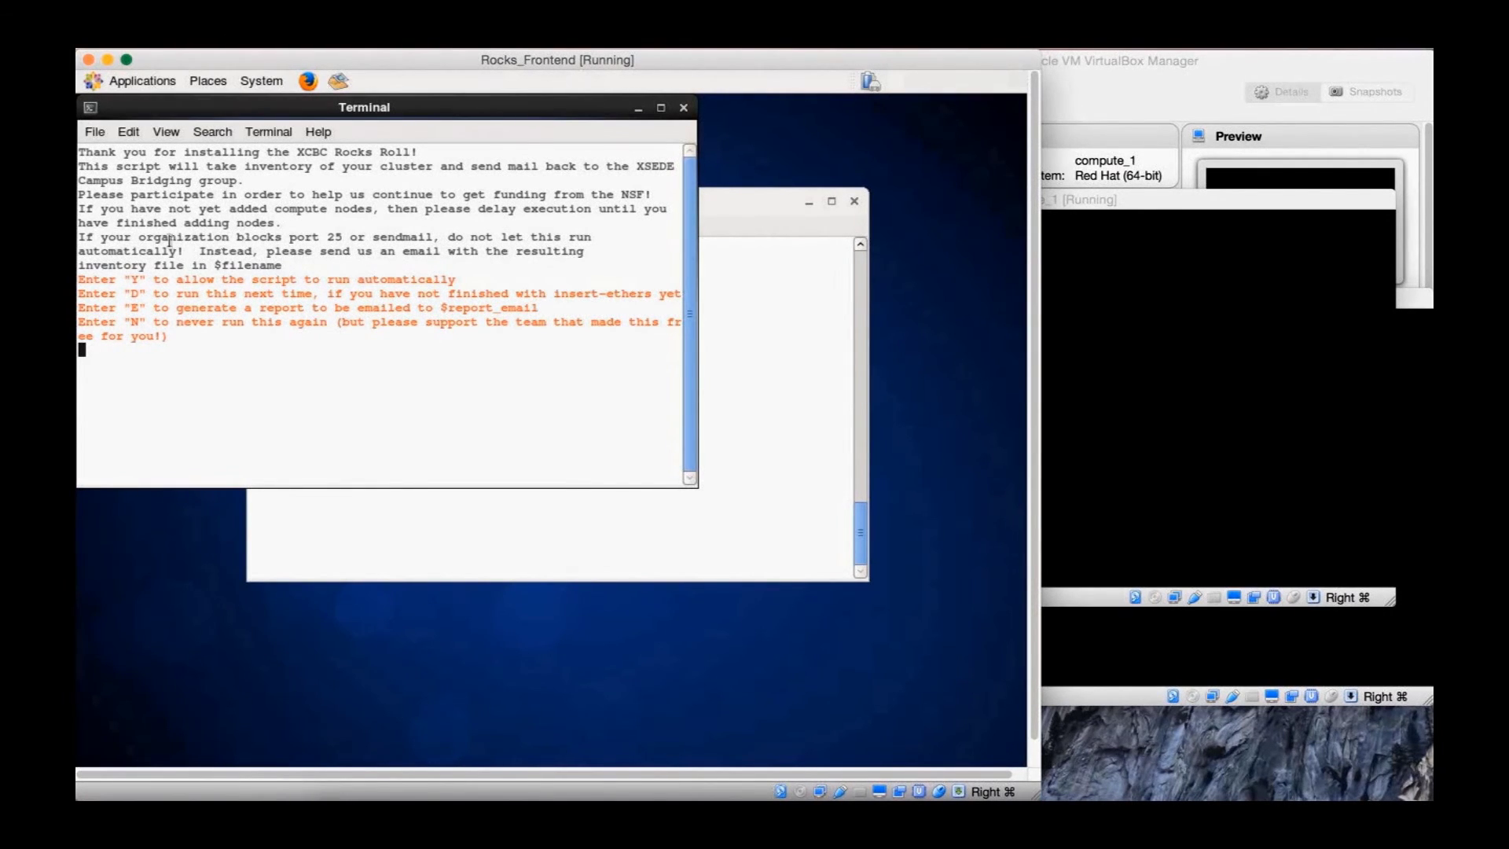
pyautogui.moveTo(79, 236); pyautogui.dragTo(184, 254)
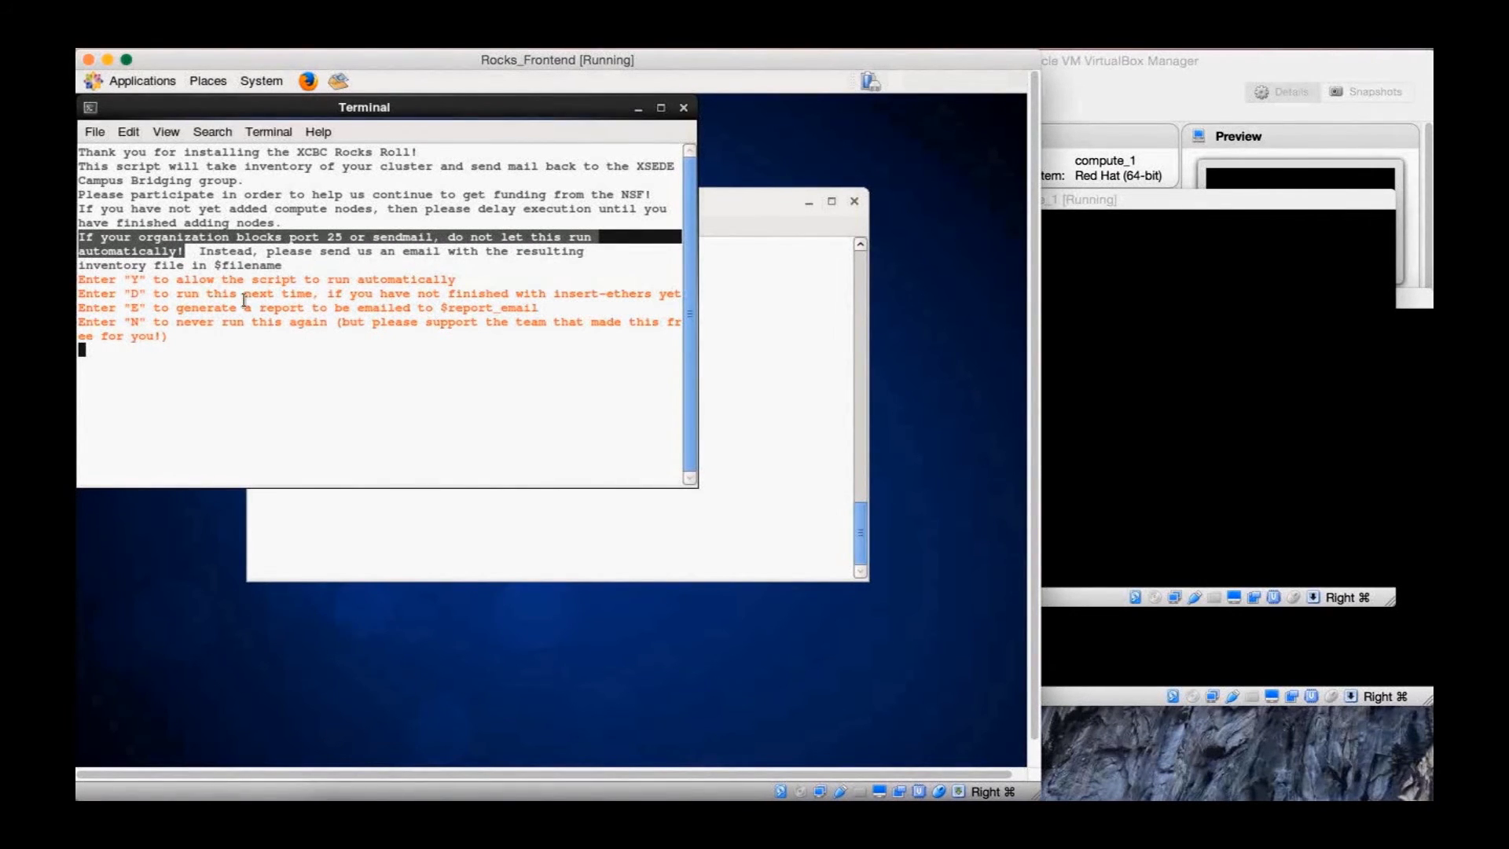
pyautogui.click(417, 259)
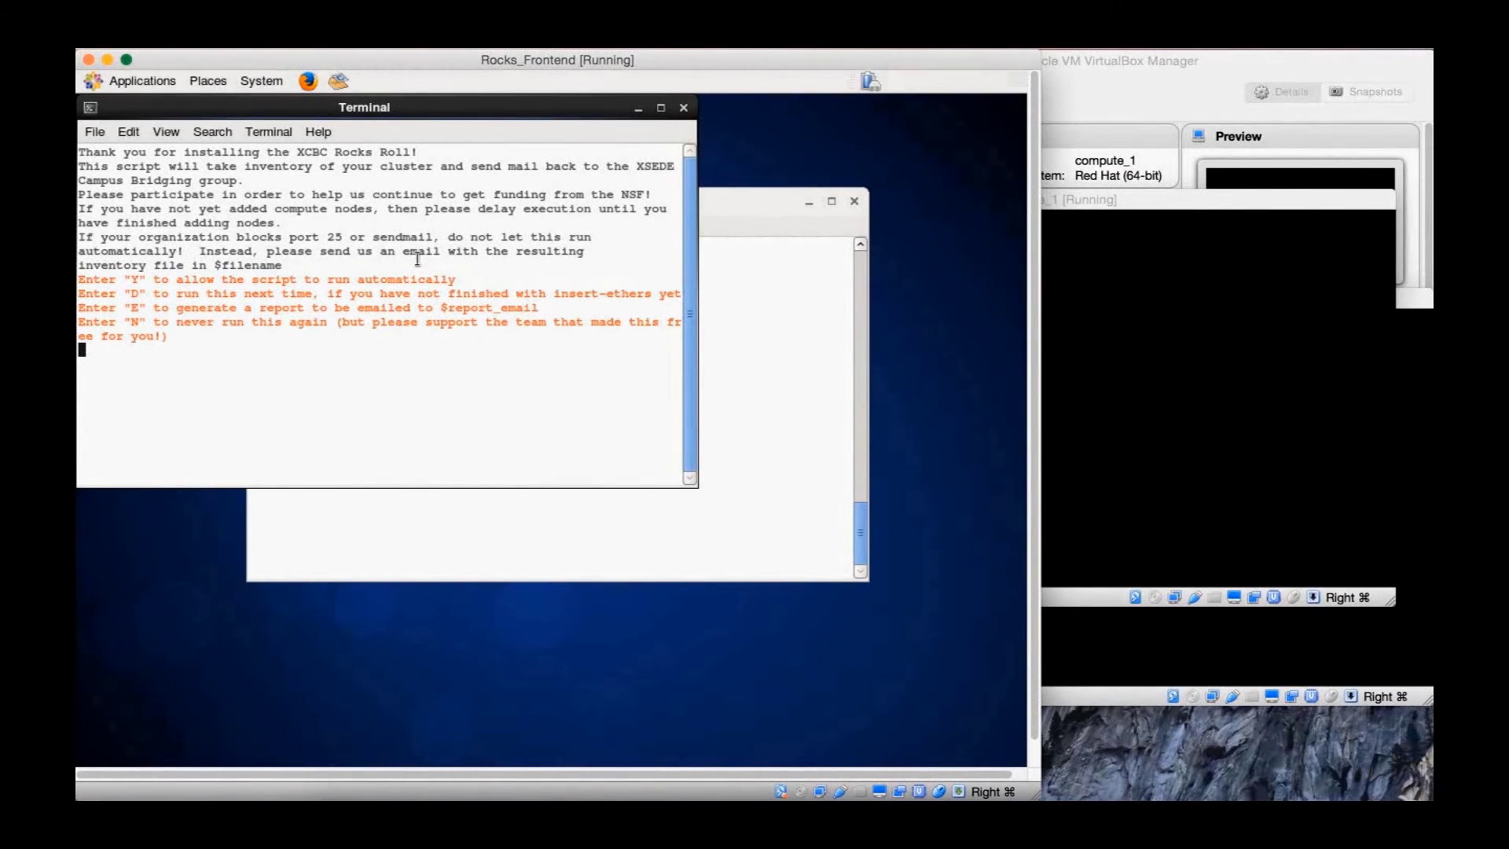
# Choose E to generate /opt/xcbc_inventory/Cluster_info.dat and let the inventory script finish
pyautogui.write('E')
pyautogui.press('Return')
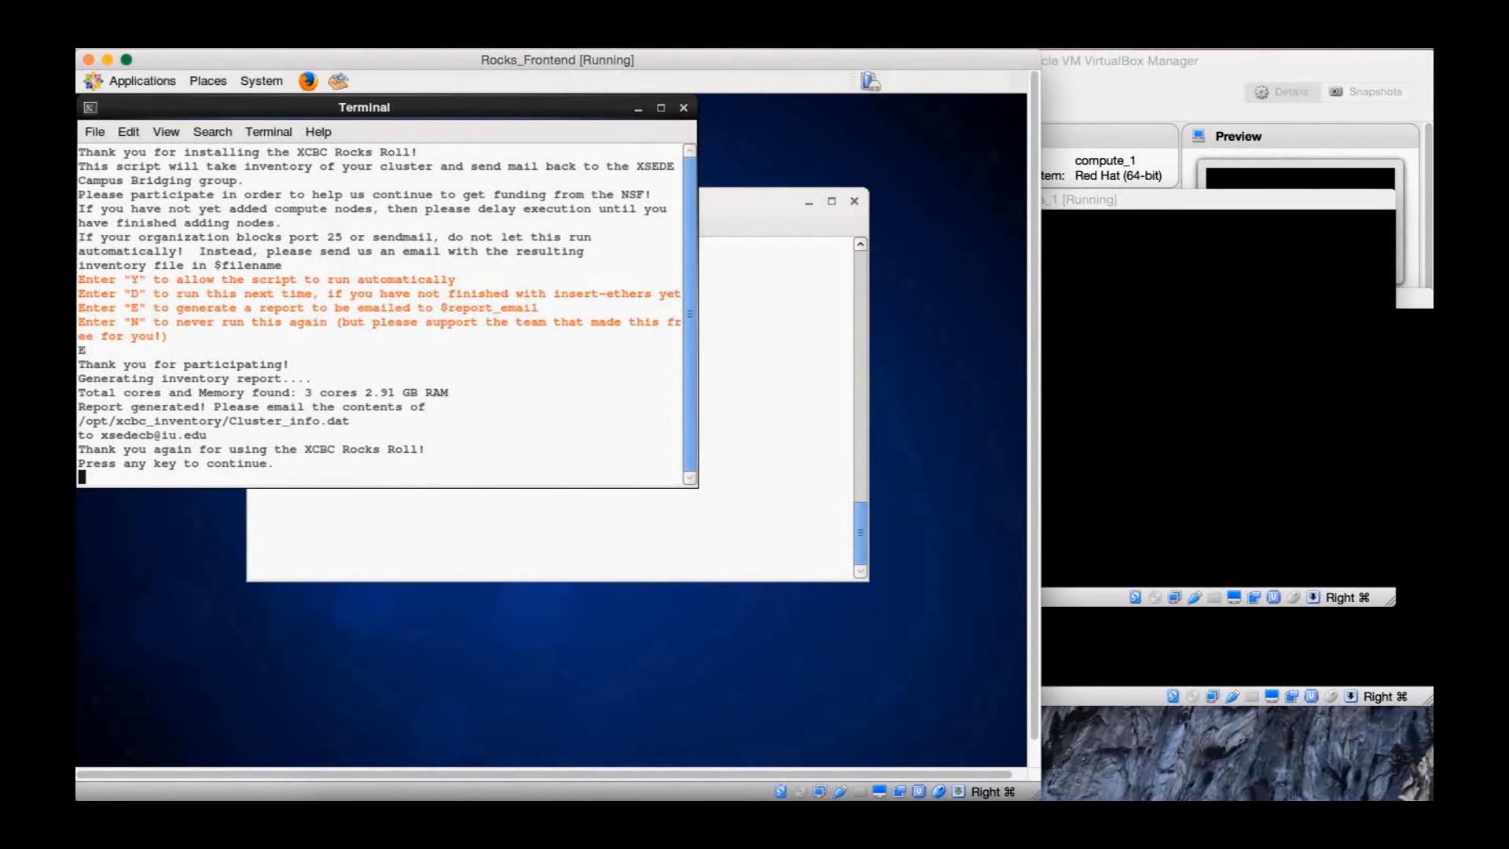
pyautogui.moveTo(82, 434)
pyautogui.mouseDown()
pyautogui.moveTo(211, 434)
pyautogui.moveTo(78, 405)
pyautogui.mouseUp()
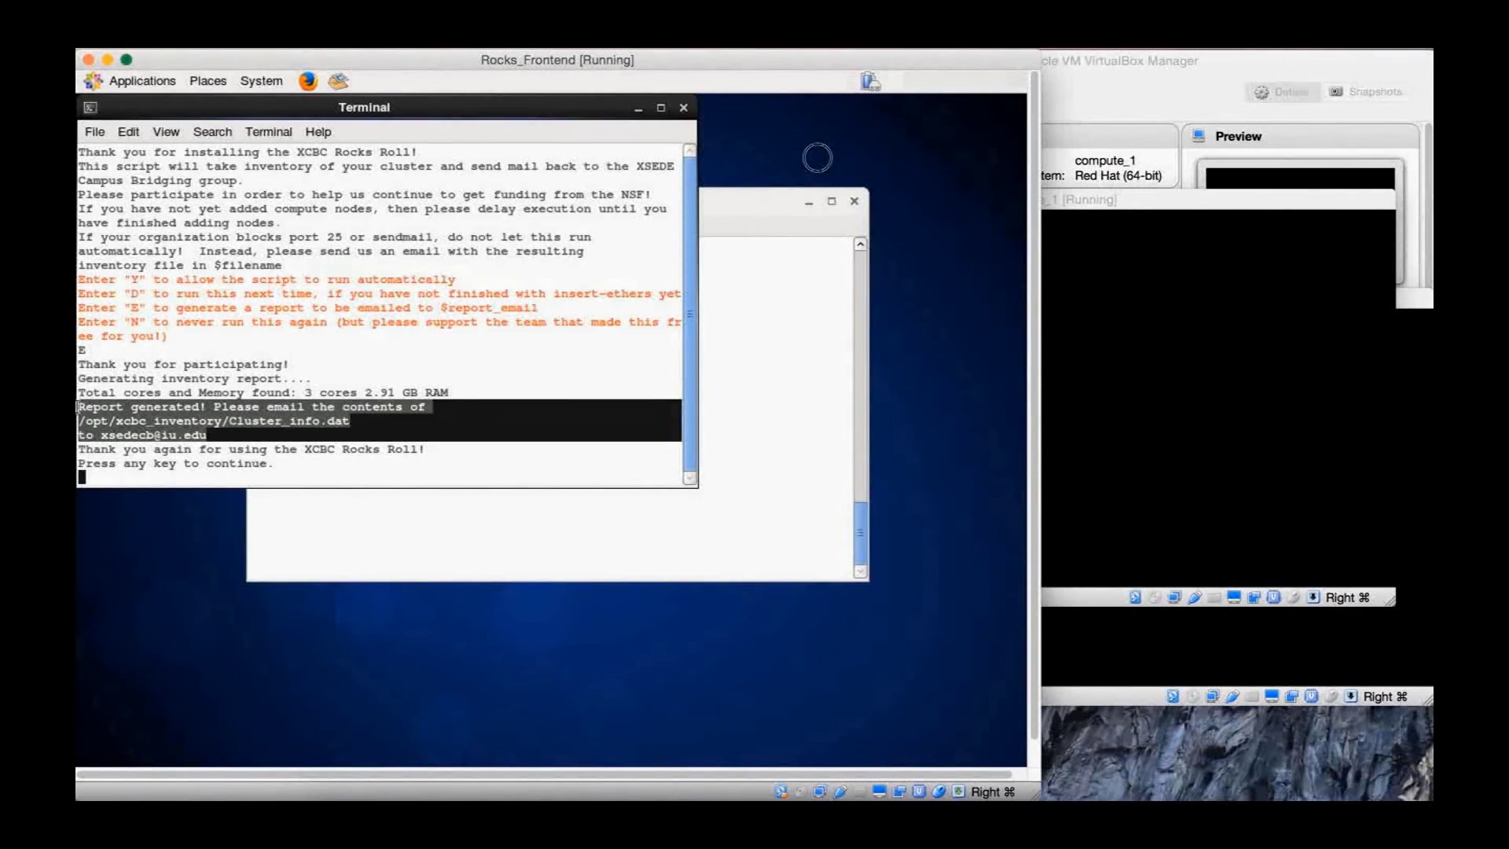
pyautogui.click(342, 454)
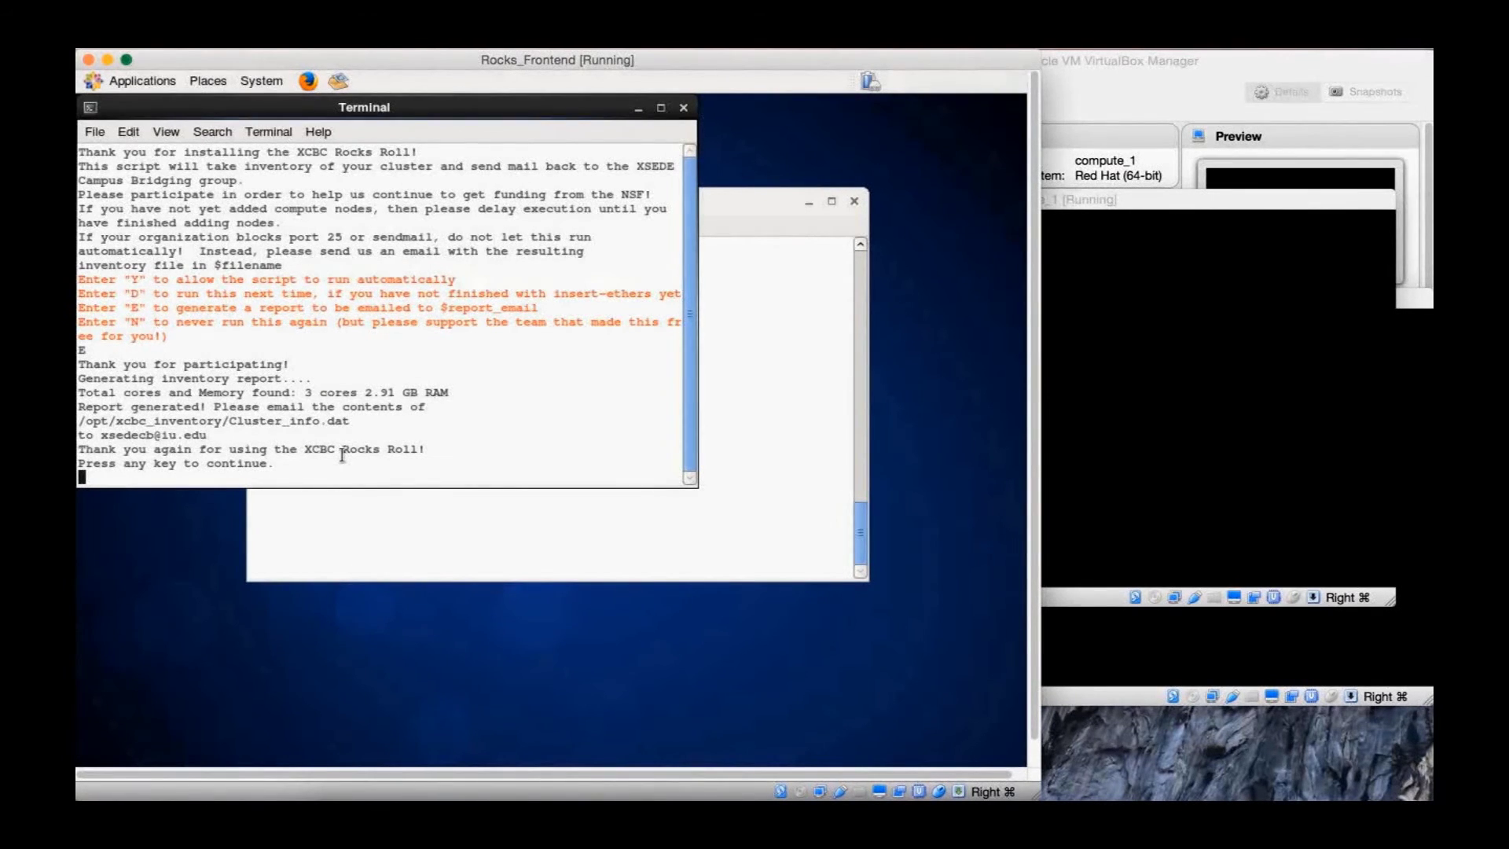
pyautogui.press('Return')
pyautogui.write('cat /')
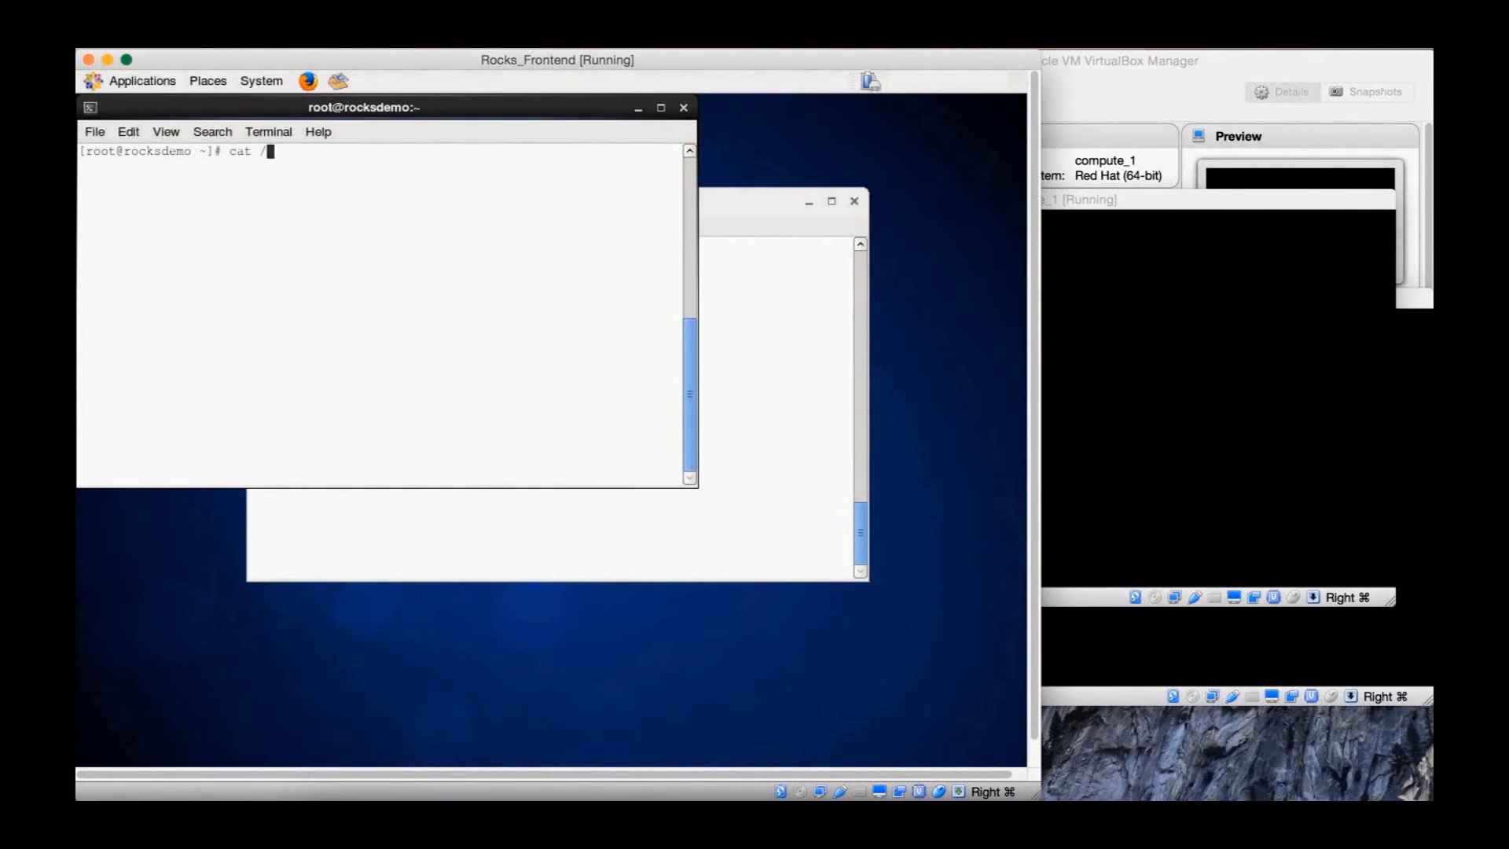
pyautogui.write('opt/xc')
# Display the cluster inventory with cat /opt/xcbc_inventory/Cluster_info.dat
pyautogui.press('Tab')
pyautogui.write('Cl')
pyautogui.press('Tab')
pyautogui.press('Return')
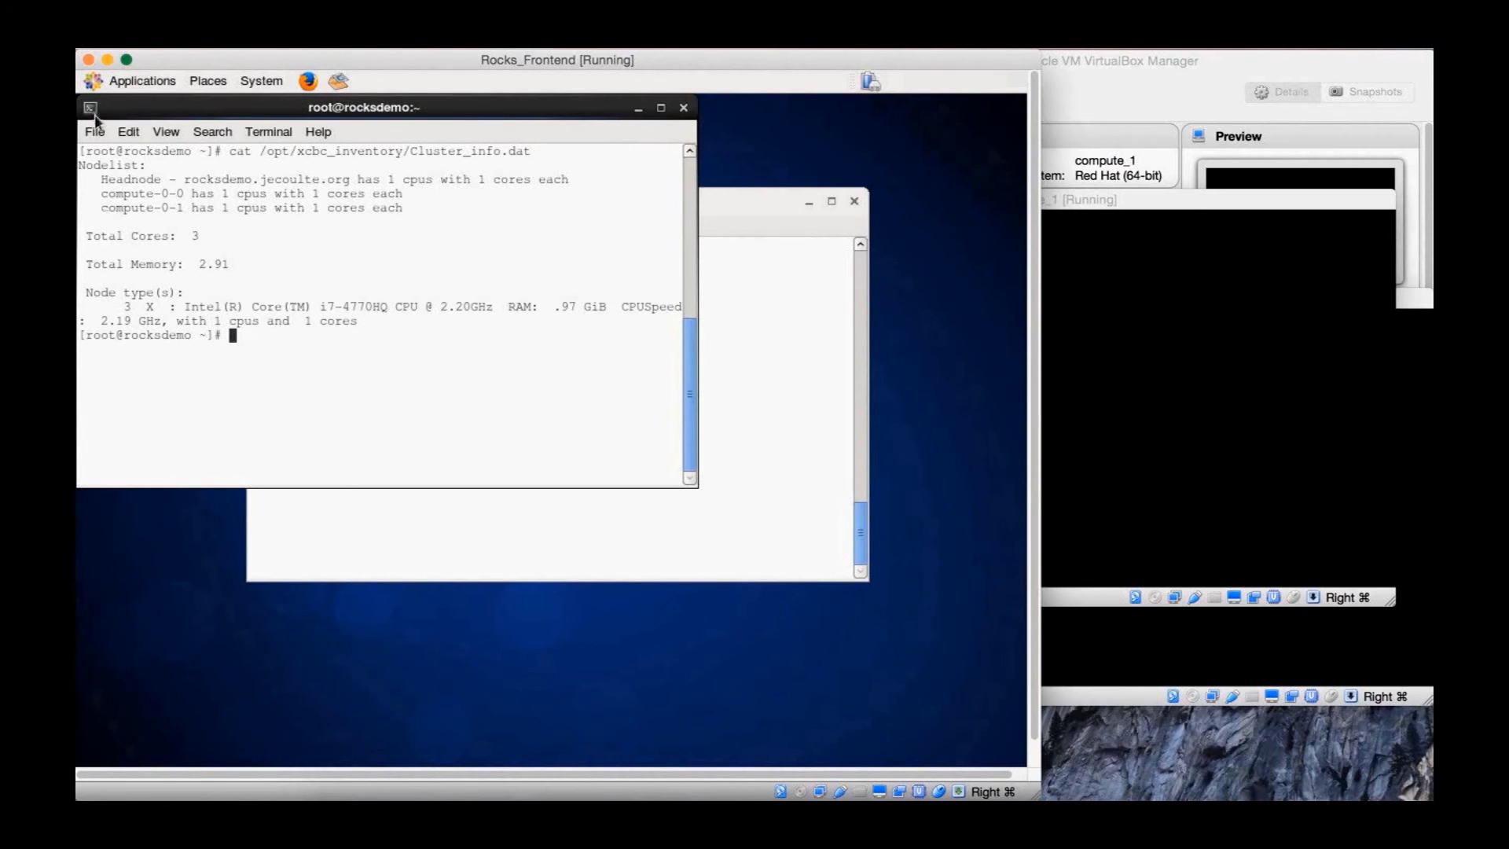
pyautogui.moveTo(78, 165); pyautogui.dragTo(450, 339)
pyautogui.click(450, 340)
# Print root's .bashrc with cat .bashrc, then exit that terminal
pyautogui.write('cat .bashrc')
pyautogui.press('Return')
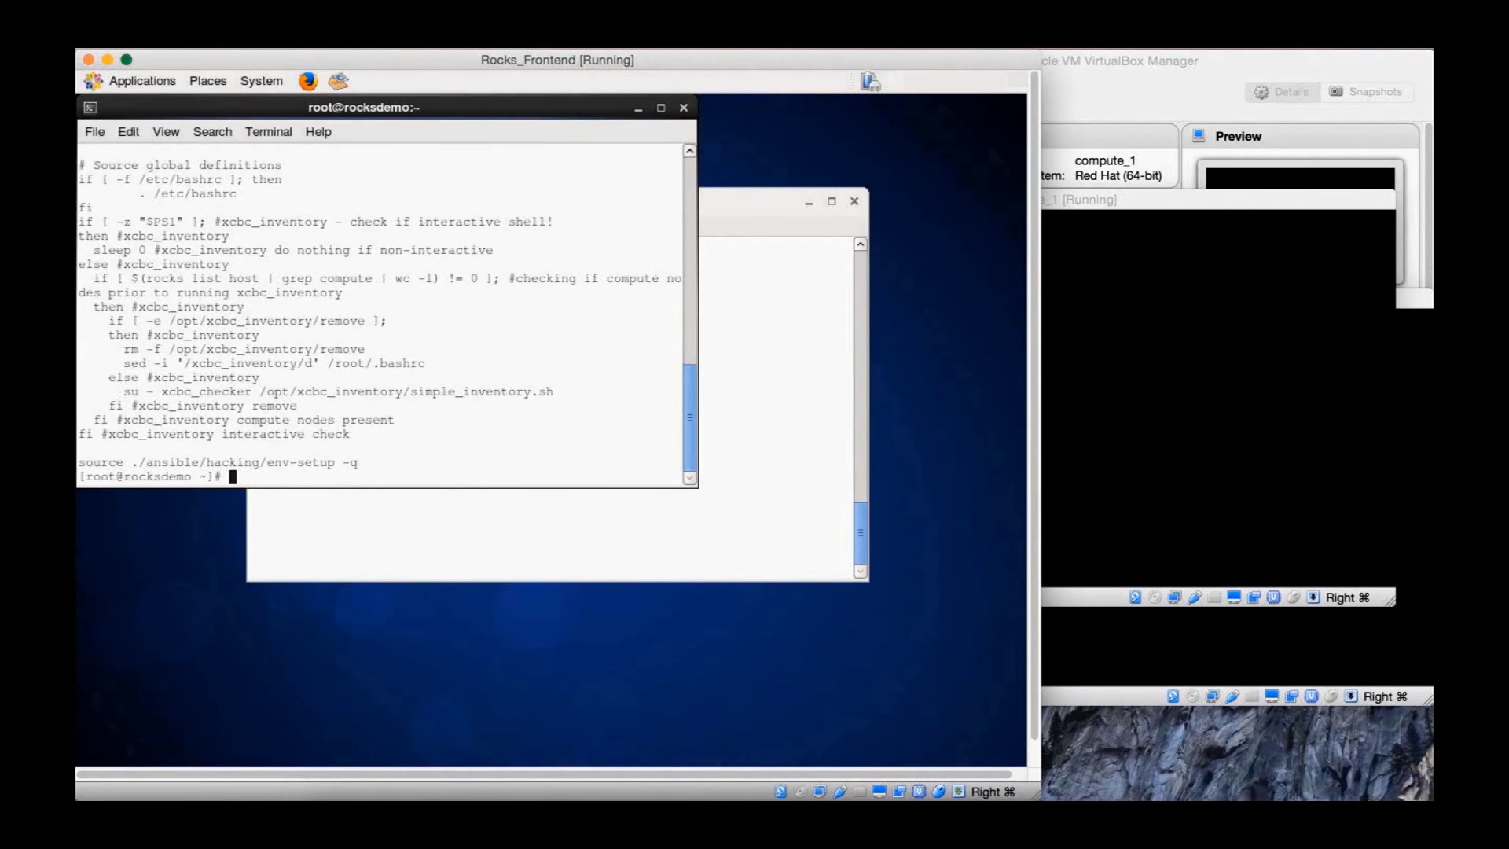
pyautogui.write('exit')
pyautogui.press('Return')
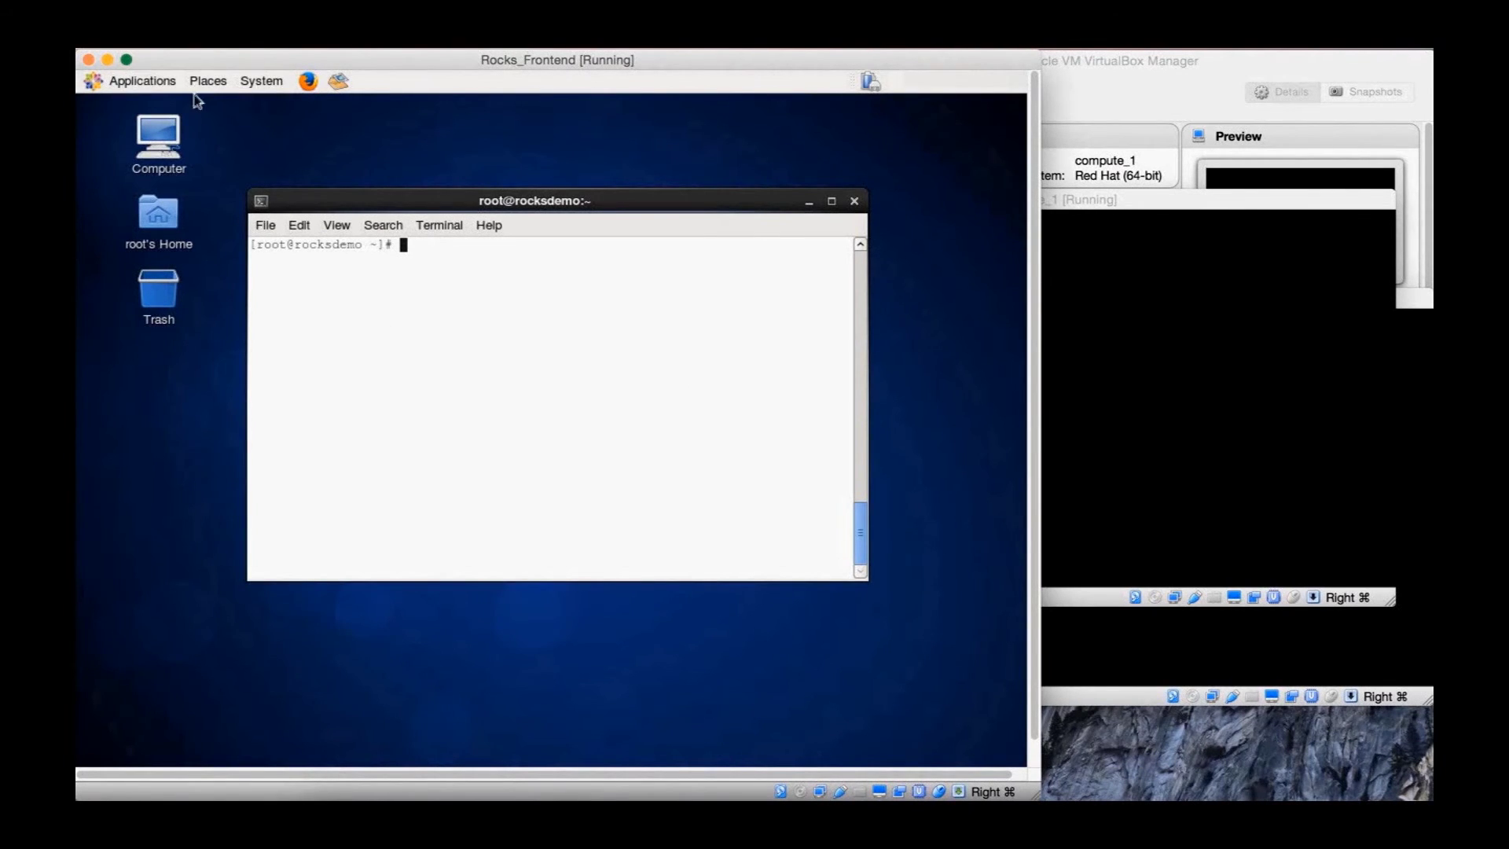
# Open another Terminal from System Tools, cat .bashrc again, and exit it
pyautogui.click(170, 81)
pyautogui.moveTo(146, 219)
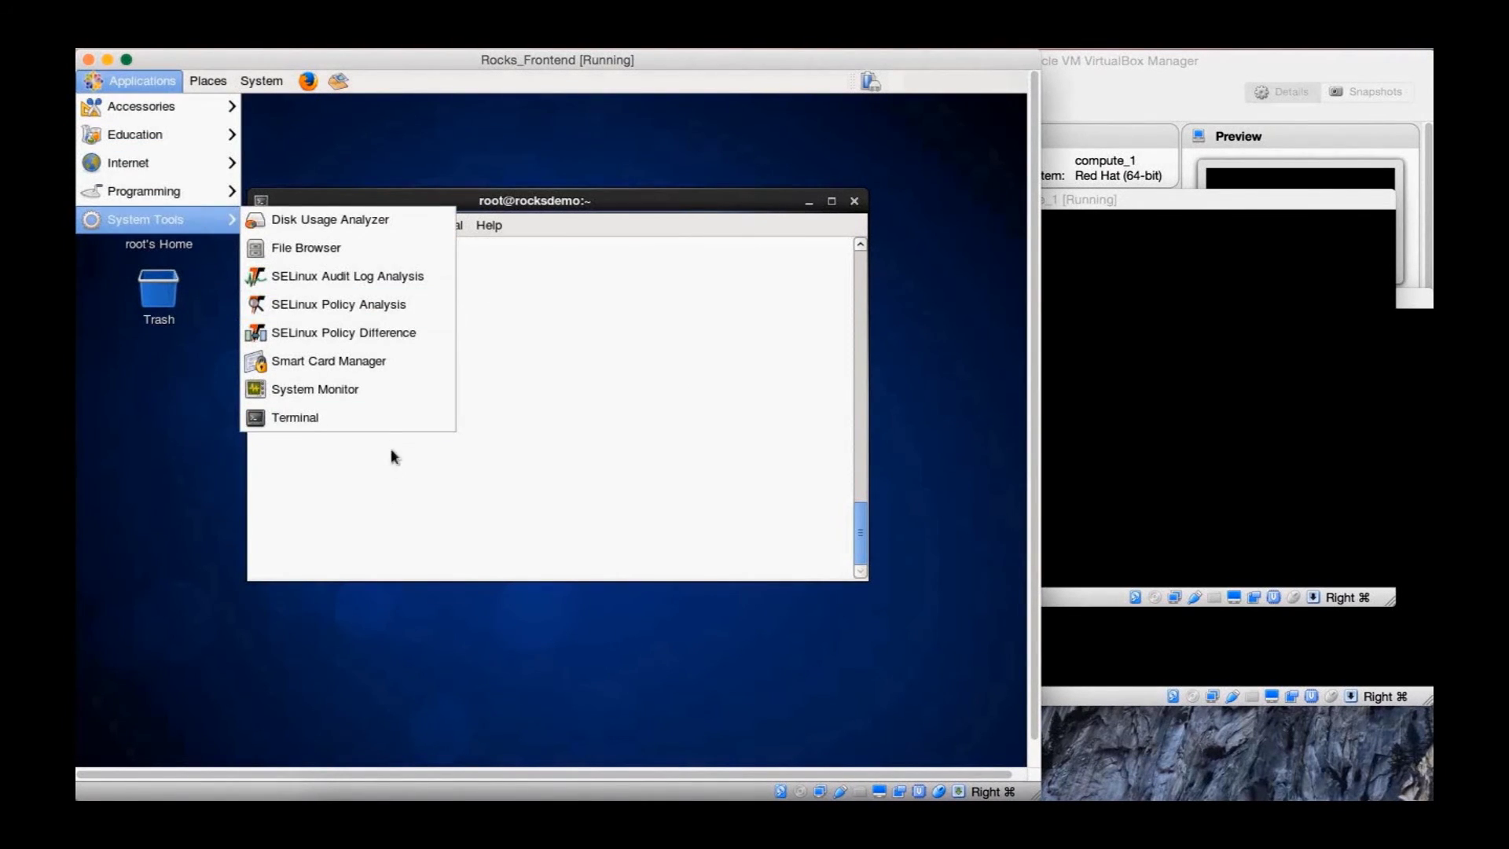
pyautogui.click(394, 417)
pyautogui.write('cat .bashrc')
pyautogui.press('Return')
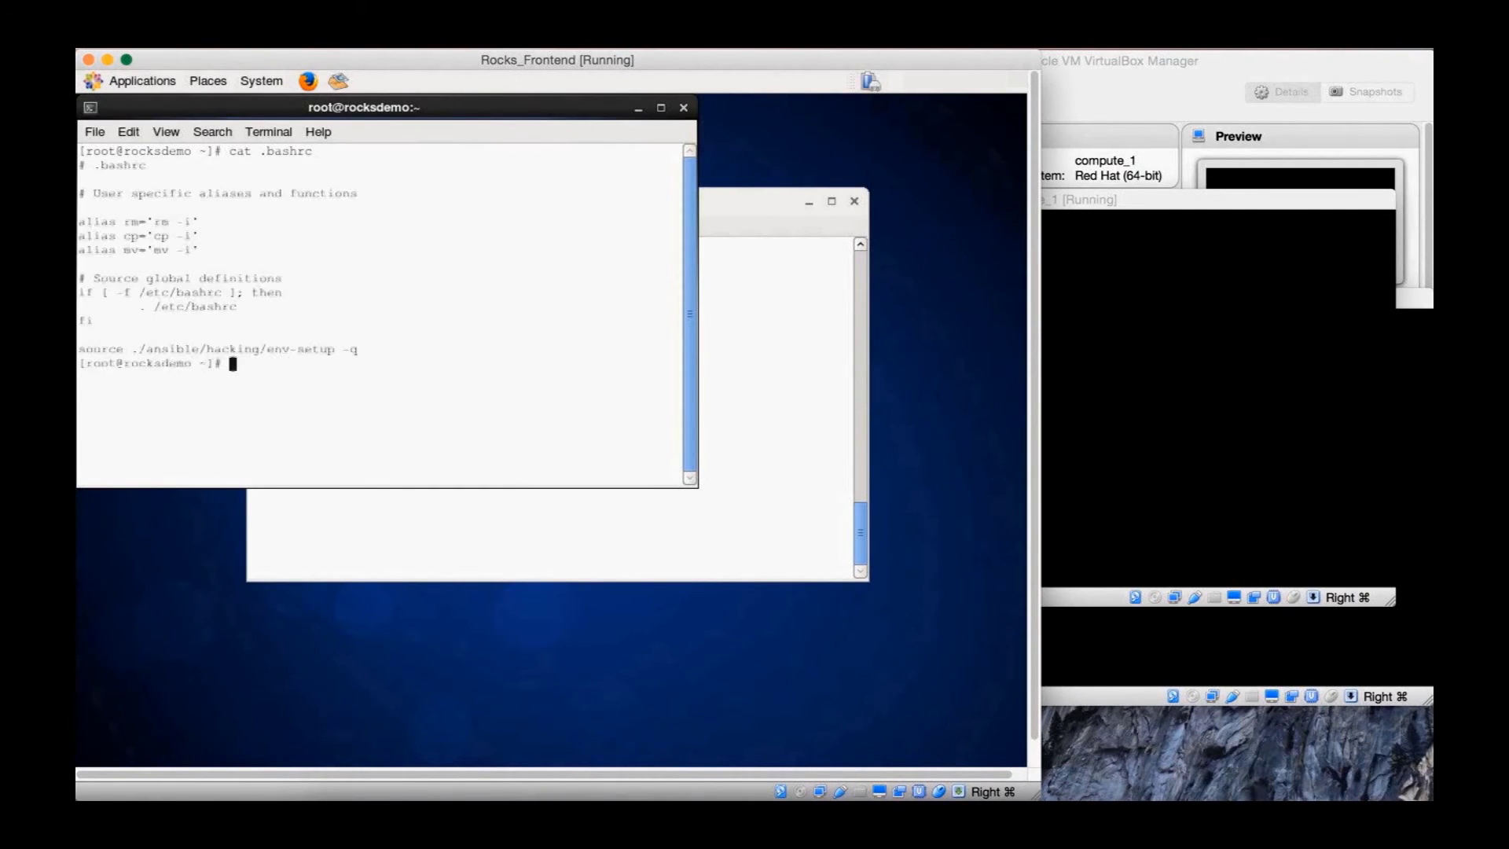
pyautogui.write('exit')
pyautogui.press('Return')
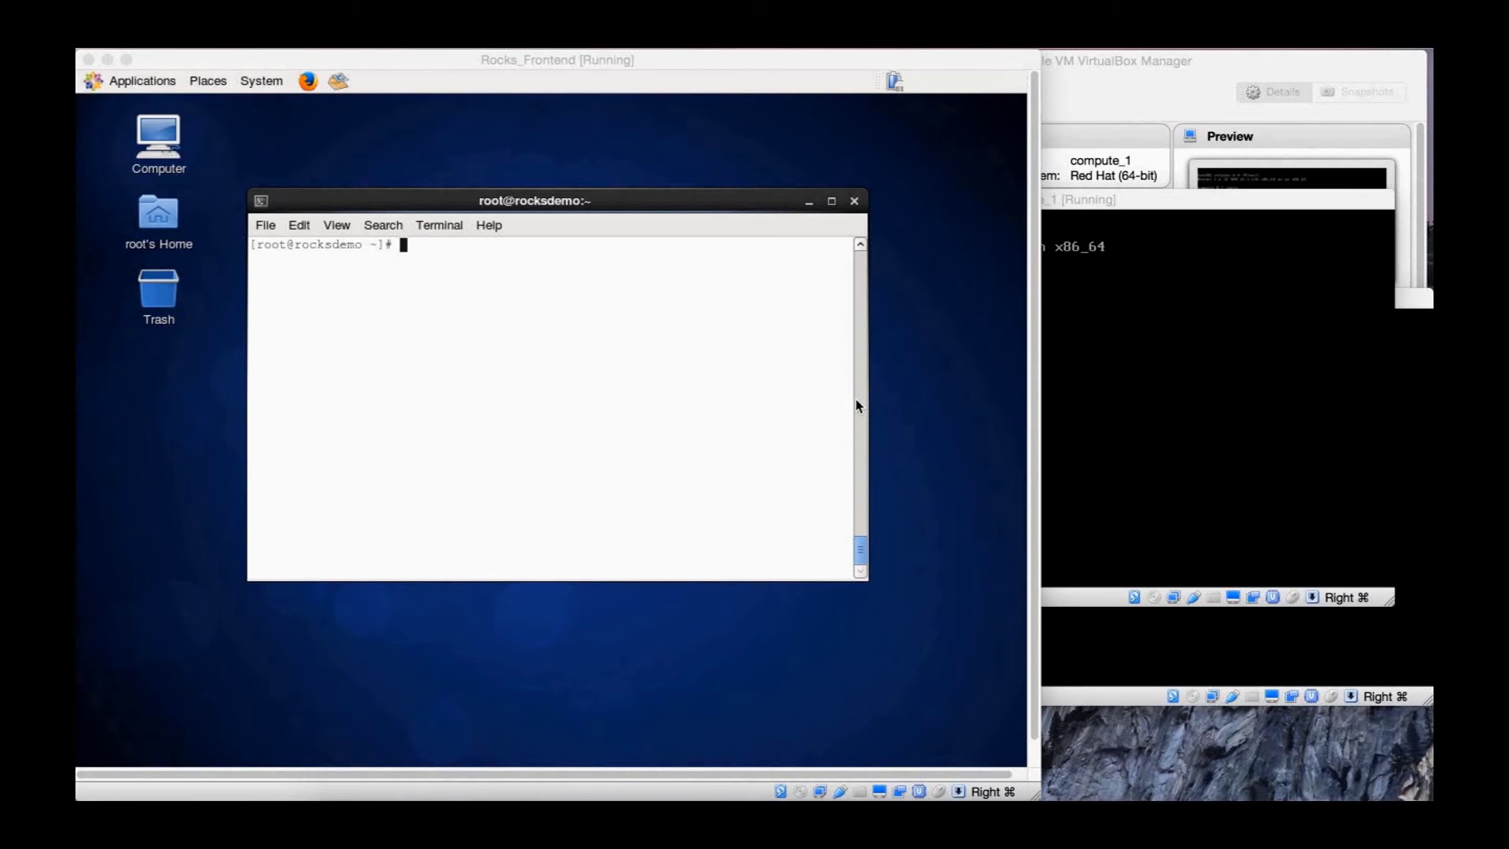
# Download xcbc_ansible.tar.gz with wget from software.xsede.org's XCBC_Ansible extras folder
pyautogui.click(858, 406)
pyautogui.write('wget https://so')
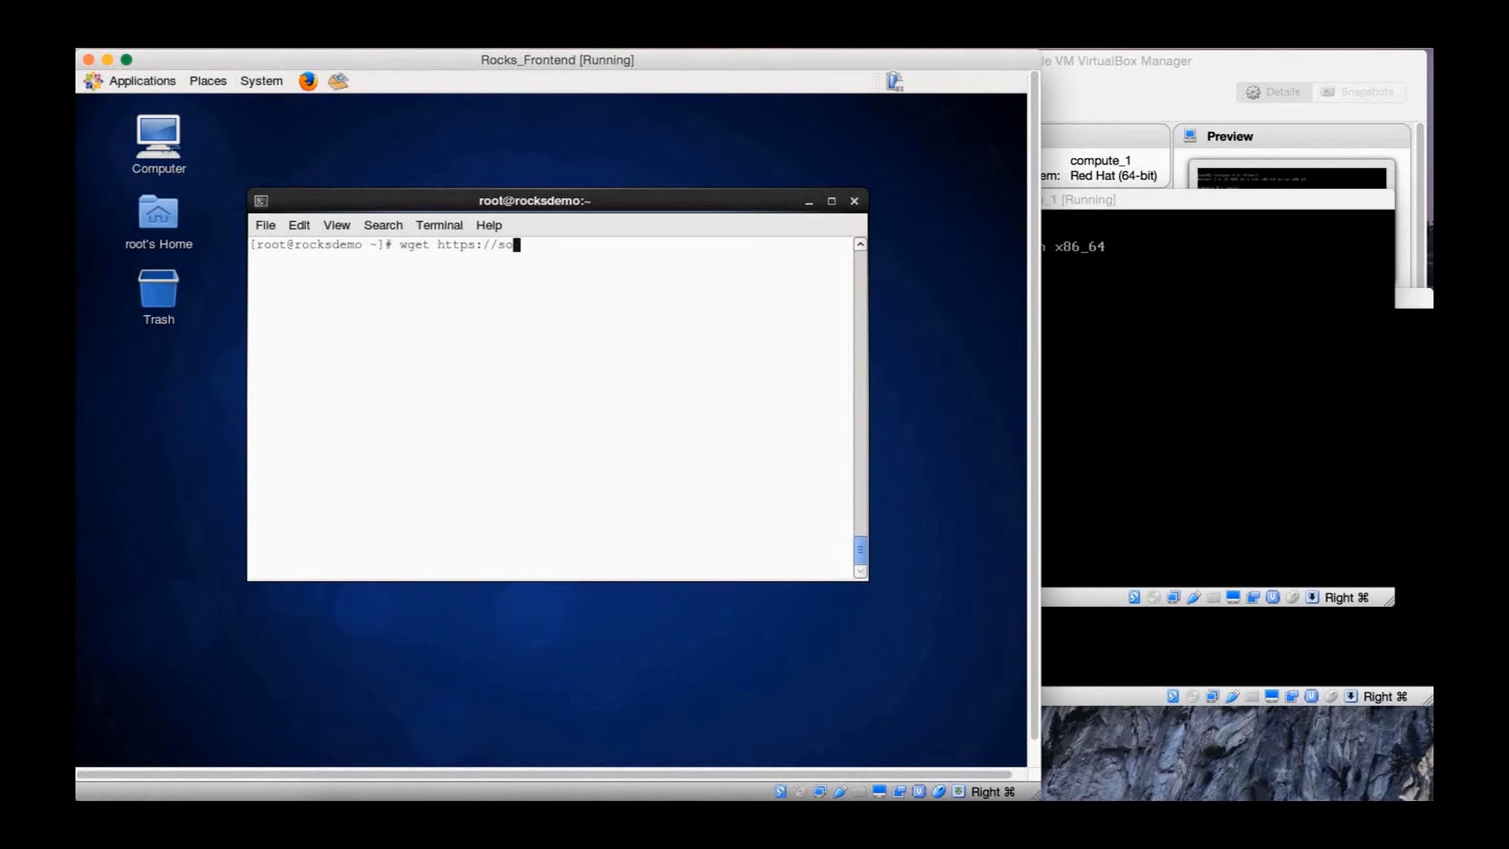
pyautogui.write('ftware.xsede.org/cb/c')
pyautogui.write('ent')
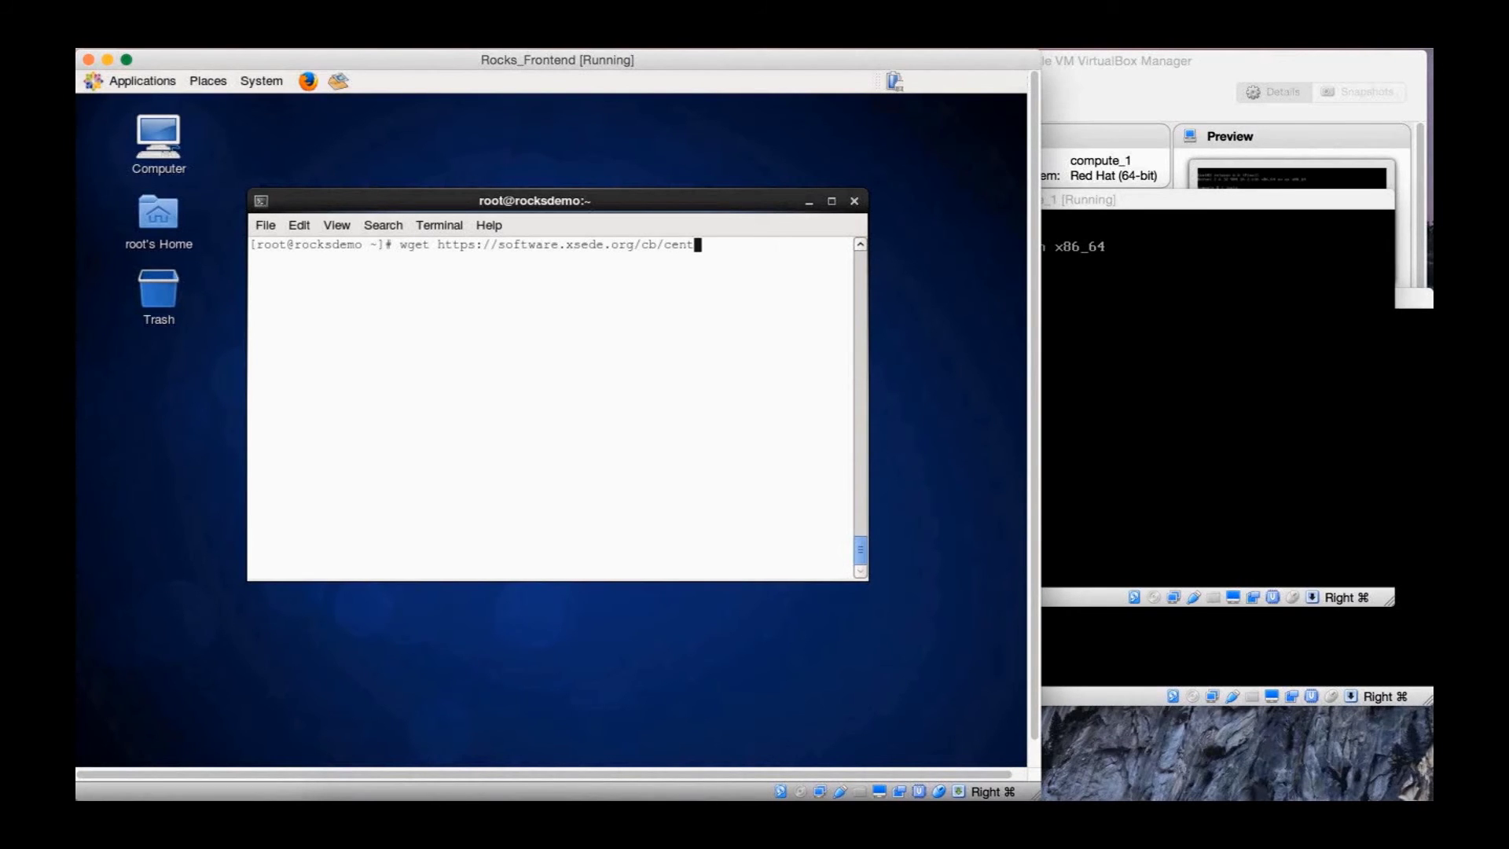
pyautogui.write('os6/noarch/extras/')
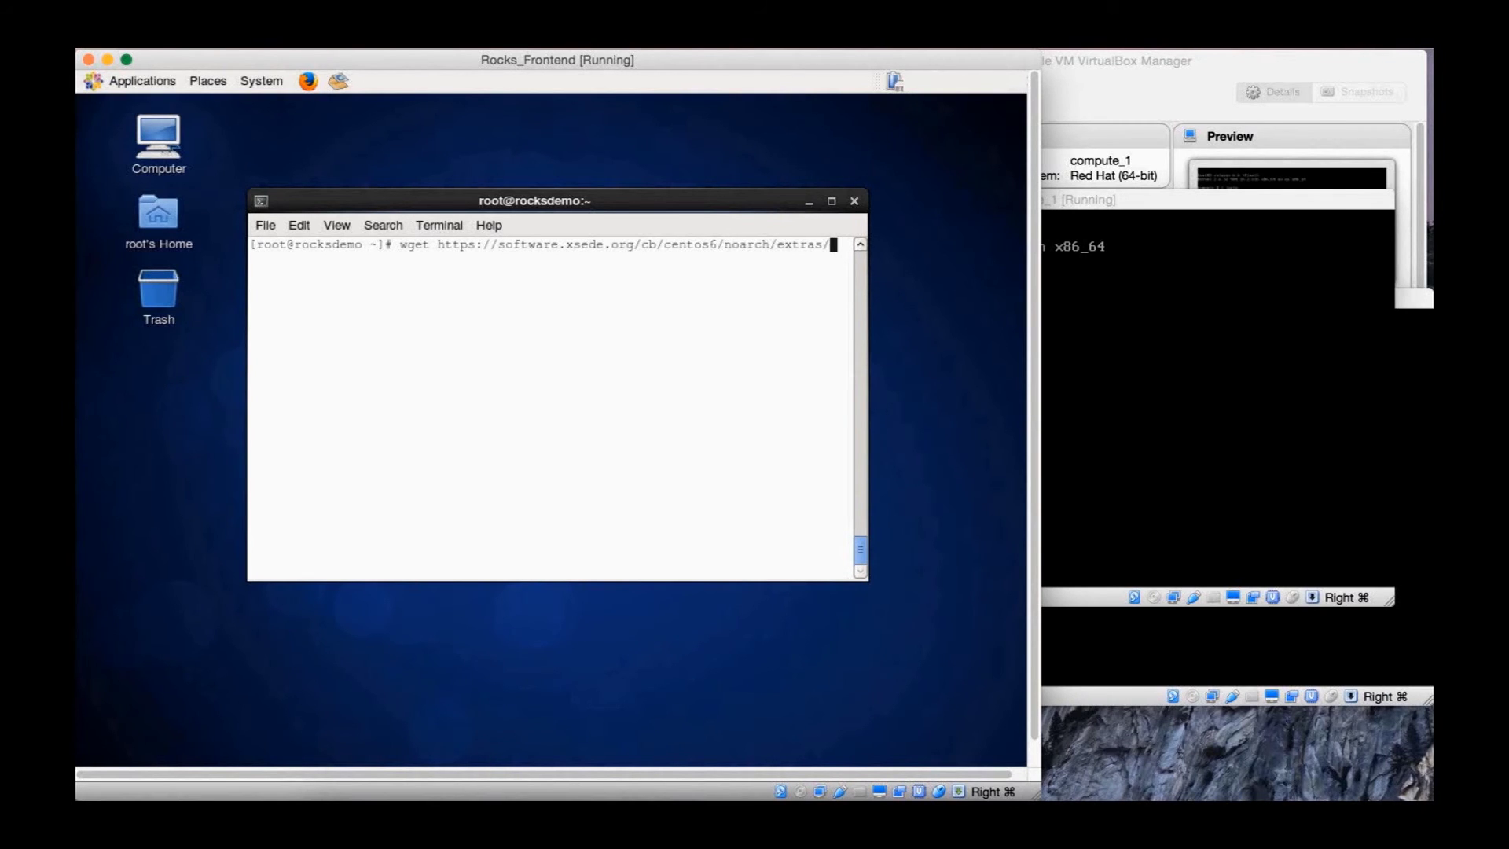
pyautogui.write('XCBC_Ansible/xcbc')
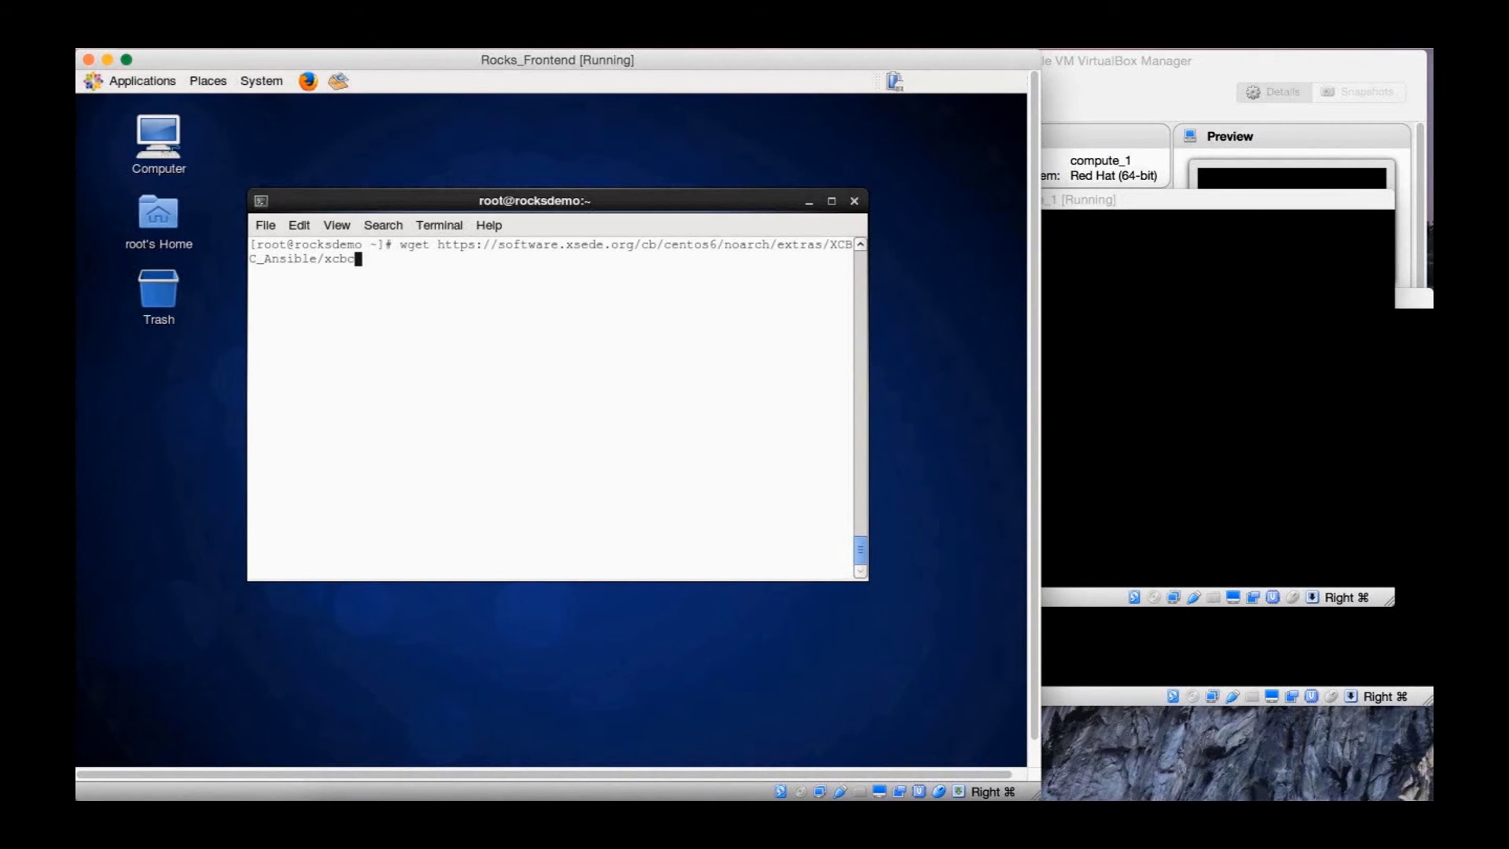
pyautogui.write('_ansible.tar.gz')
pyautogui.press('Return')
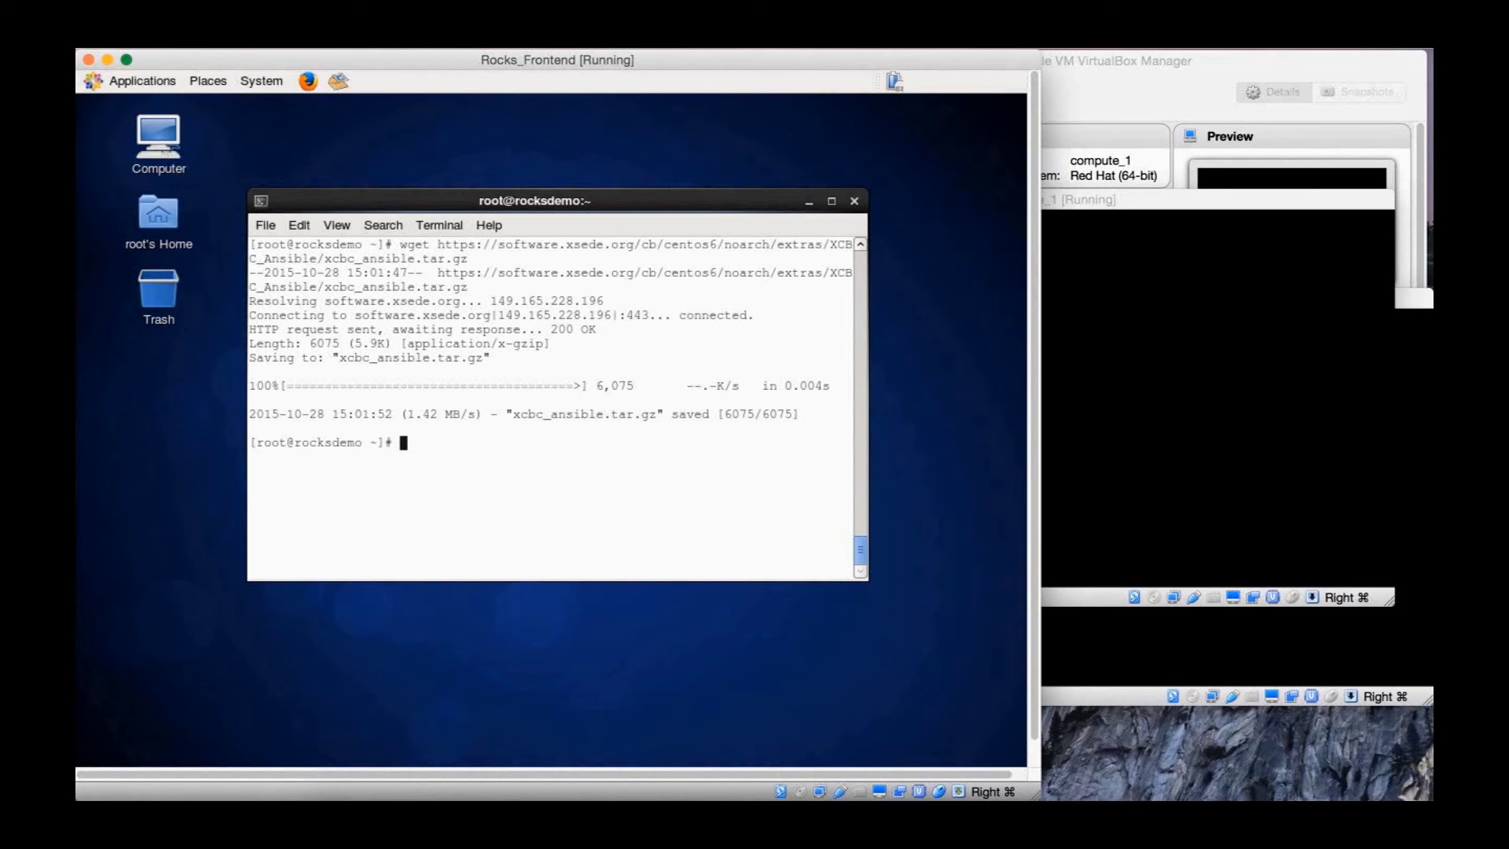
# Abandon a tar command and begin a mkdir command for the Ansible directory
pyautogui.write('tar x')
pyautogui.press('BackSpace')
pyautogui.press('BackSpace')
pyautogui.press('BackSpace')
pyautogui.press('BackSpace')
pyautogui.press('BackSpace')
pyautogui.write('mkdir Ansible')
pyautogui.write('_')
# Create the XCBC_Ansible directory and move xcbc_ansible.tar.gz into it
pyautogui.press('BackSpace')
pyautogui.press('BackSpace')
pyautogui.press('BackSpace')
pyautogui.press('BackSpace')
pyautogui.press('BackSpace')
pyautogui.press('BackSpace')
pyautogui.press('BackSpace')
pyautogui.press('BackSpace')
pyautogui.press('BackSpace')
pyautogui.press('BackSpace')
pyautogui.press('BackSpace')
pyautogui.write('ir XCBC_Ansible')
pyautogui.press('Return')
pyautogui.write('mv xc')
pyautogui.press('Tab')
pyautogui.write('XCBC_')
pyautogui.press('Tab')
pyautogui.press('Return')
# Enter XCBC_Ansible, extract the tarball with tar xfvz, and list the extracted files
pyautogui.write('cd XCBC_')
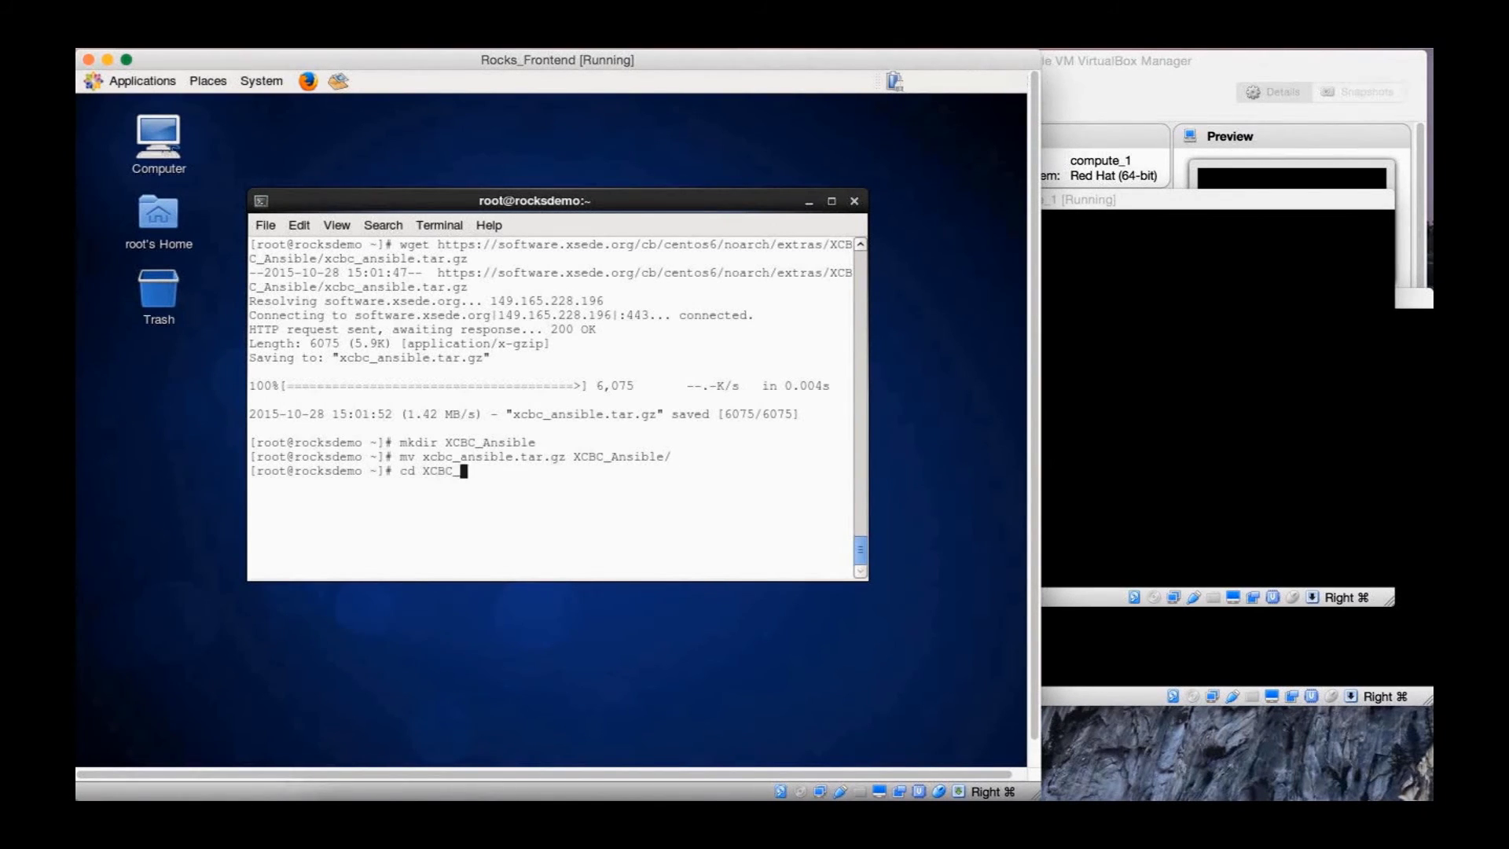
pyautogui.press('Tab')
pyautogui.press('Return')
pyautogui.write('ta')
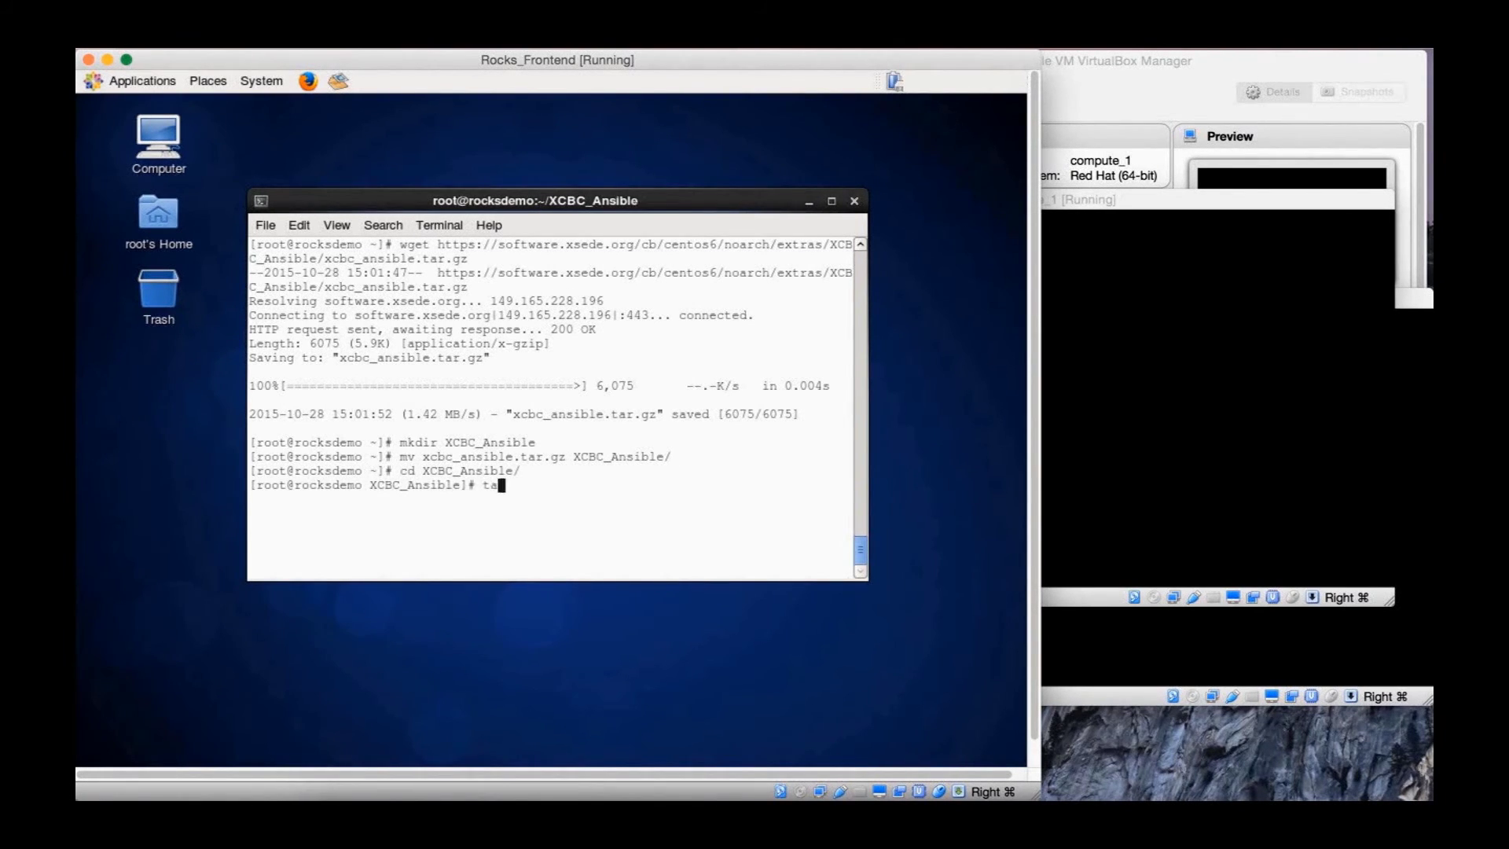
pyautogui.write('r xfvz x')
pyautogui.press('Tab')
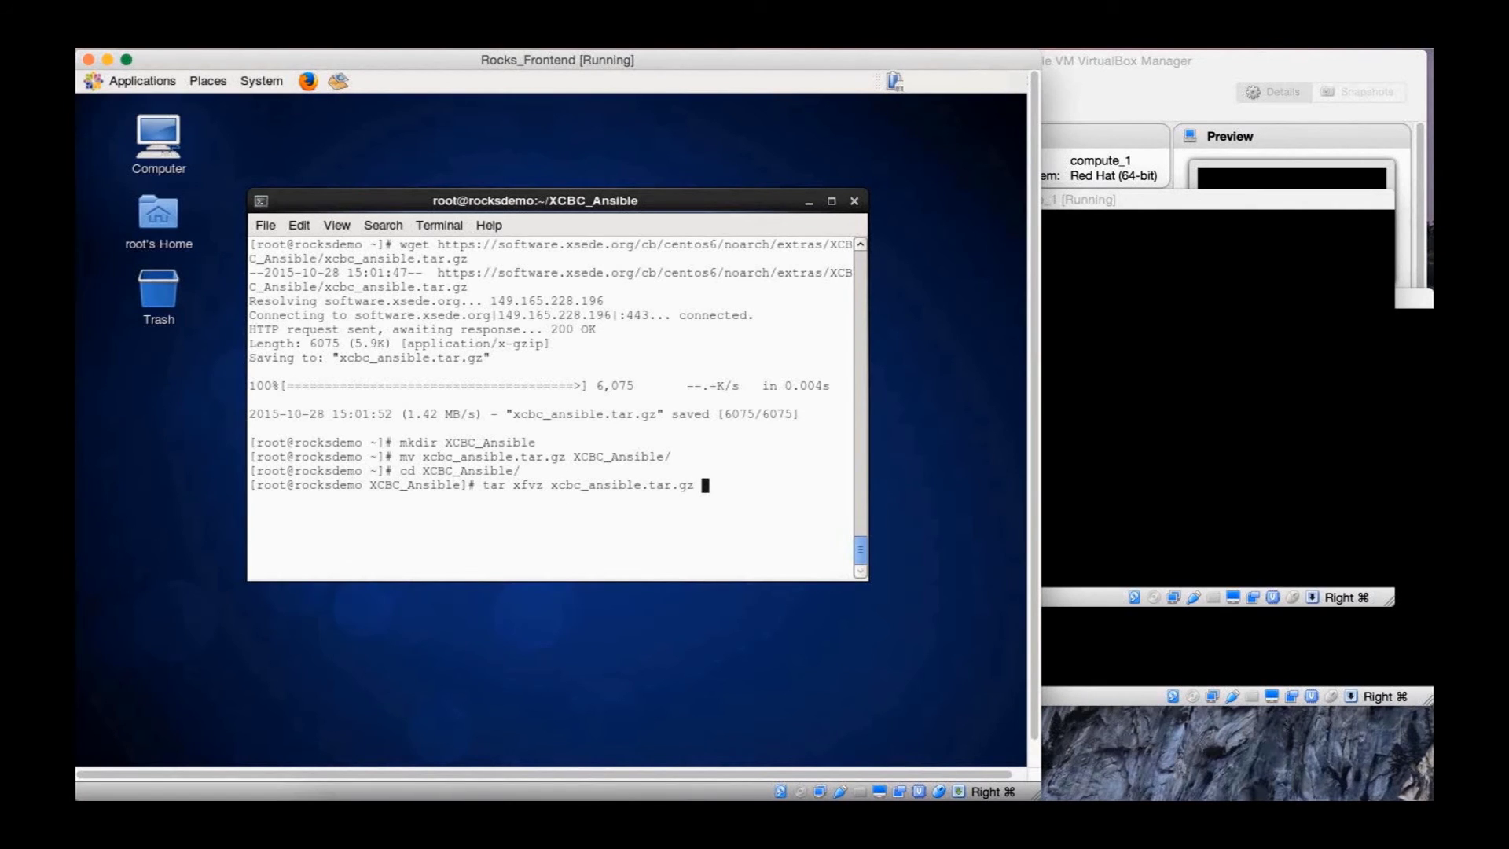
pyautogui.press('Return')
pyautogui.write('ls')
pyautogui.press('Return')
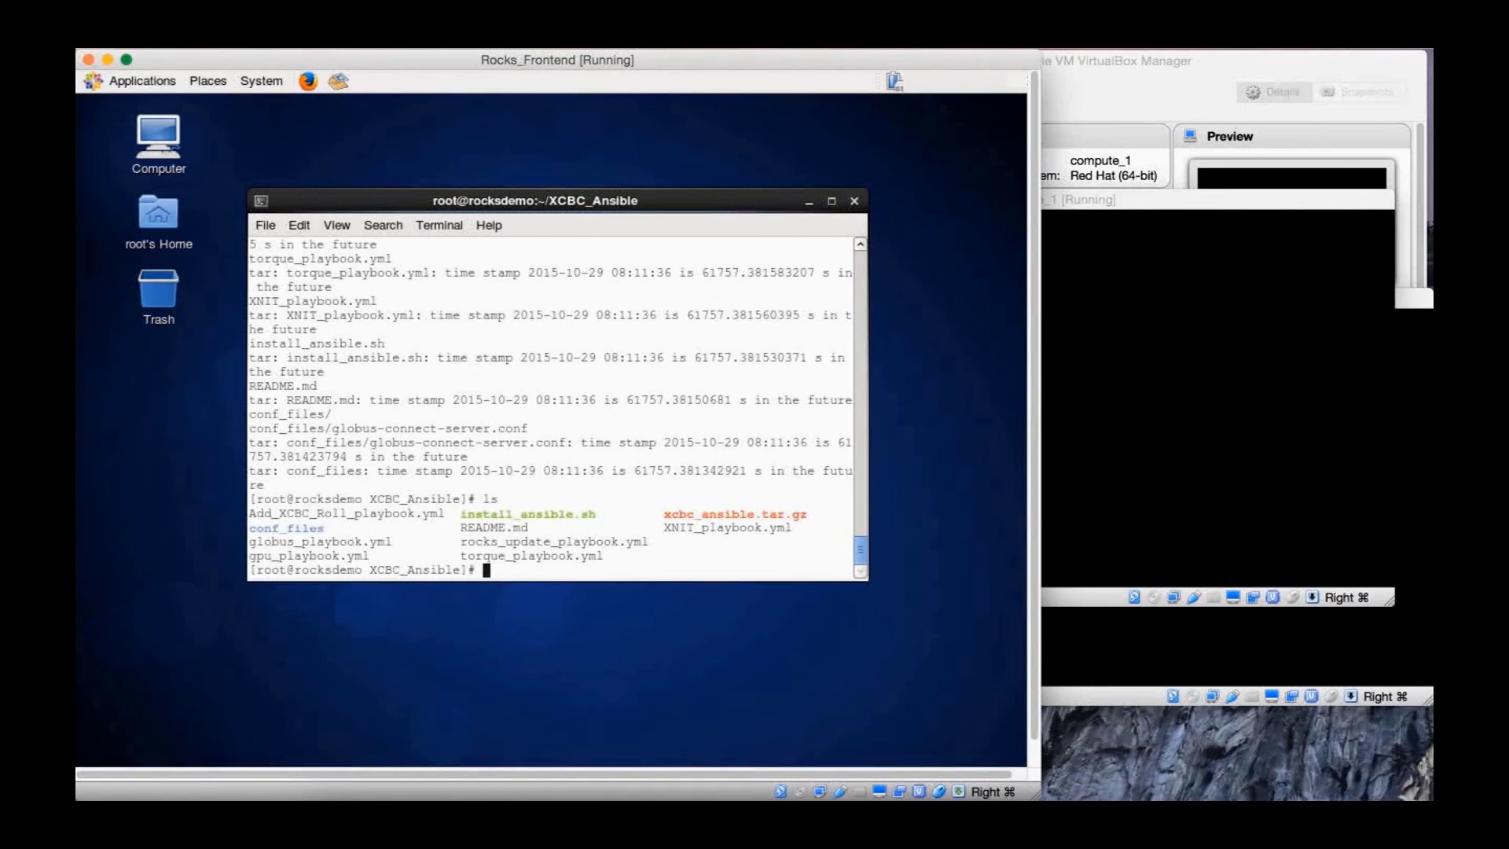
# Copy install_ansible.sh to root's home directory, move there, and run ./install_ansible.sh
pyautogui.write('cp i')
pyautogui.press('Tab')
pyautogui.write('../')
pyautogui.press('Return')
pyautogui.write('cd ..')
pyautogui.press('Return')
pyautogui.write('./i')
pyautogui.press('Tab')
pyautogui.press('Return')
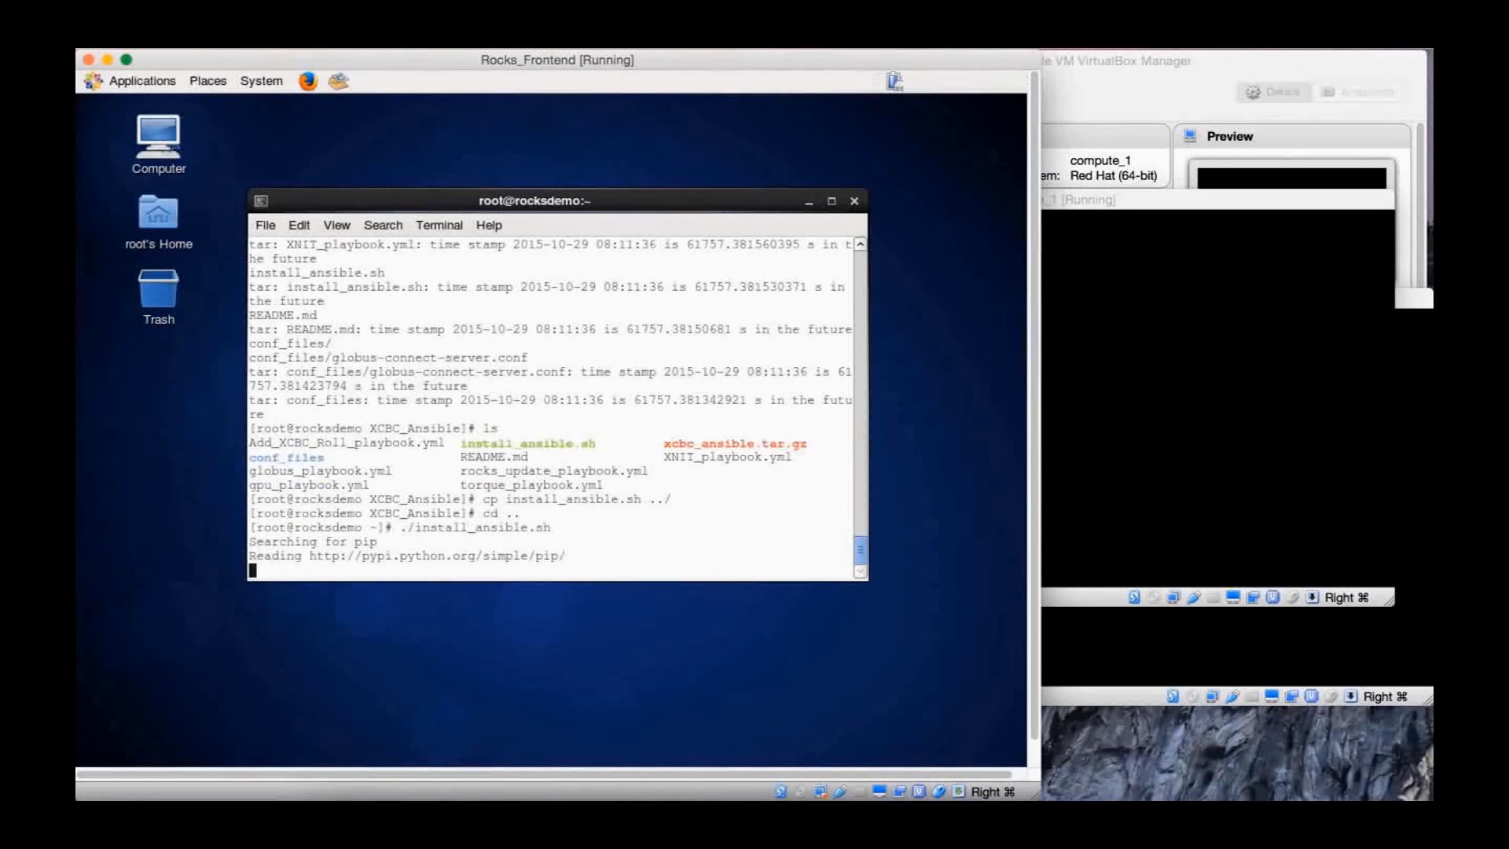
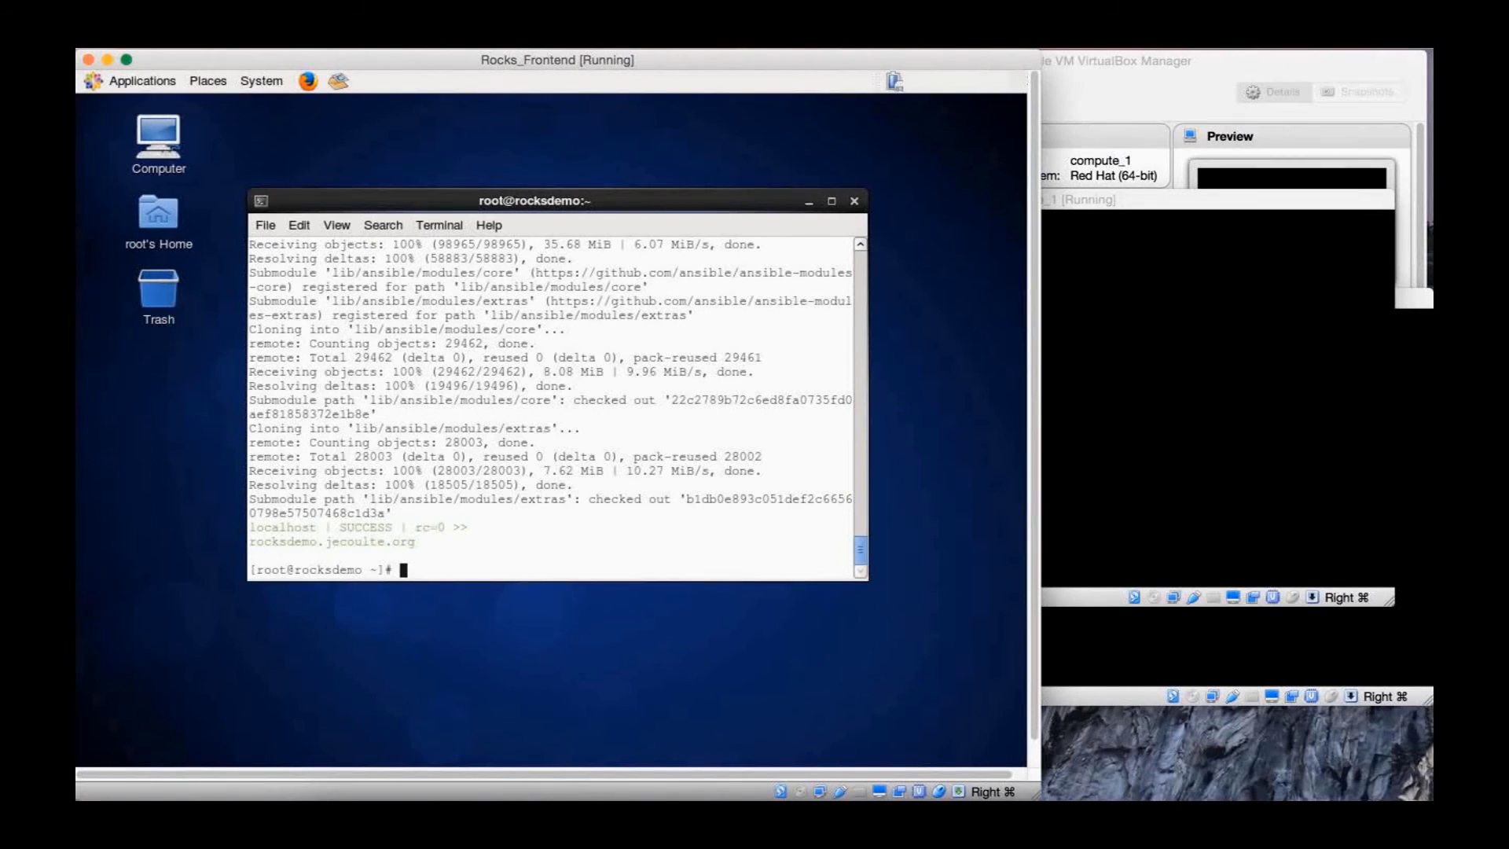
# Display the Ansible hosts inventory with cat /etc/ansible/hosts
pyautogui.write('ls /etc/a')
pyautogui.press('Tab')
pyautogui.write('hosts')
pyautogui.press('Left')
pyautogui.press('Left')
pyautogui.press('Left')
pyautogui.press('Left')
pyautogui.press('Left')
pyautogui.press('Left')
pyautogui.press('Left')
pyautogui.press('Left')
pyautogui.press('Left')
pyautogui.press('Left')
pyautogui.press('Left')
pyautogui.press('Left')
pyautogui.press('Left')
pyautogui.press('Left')
pyautogui.press('Left')
pyautogui.press('Left')
pyautogui.press('Left')
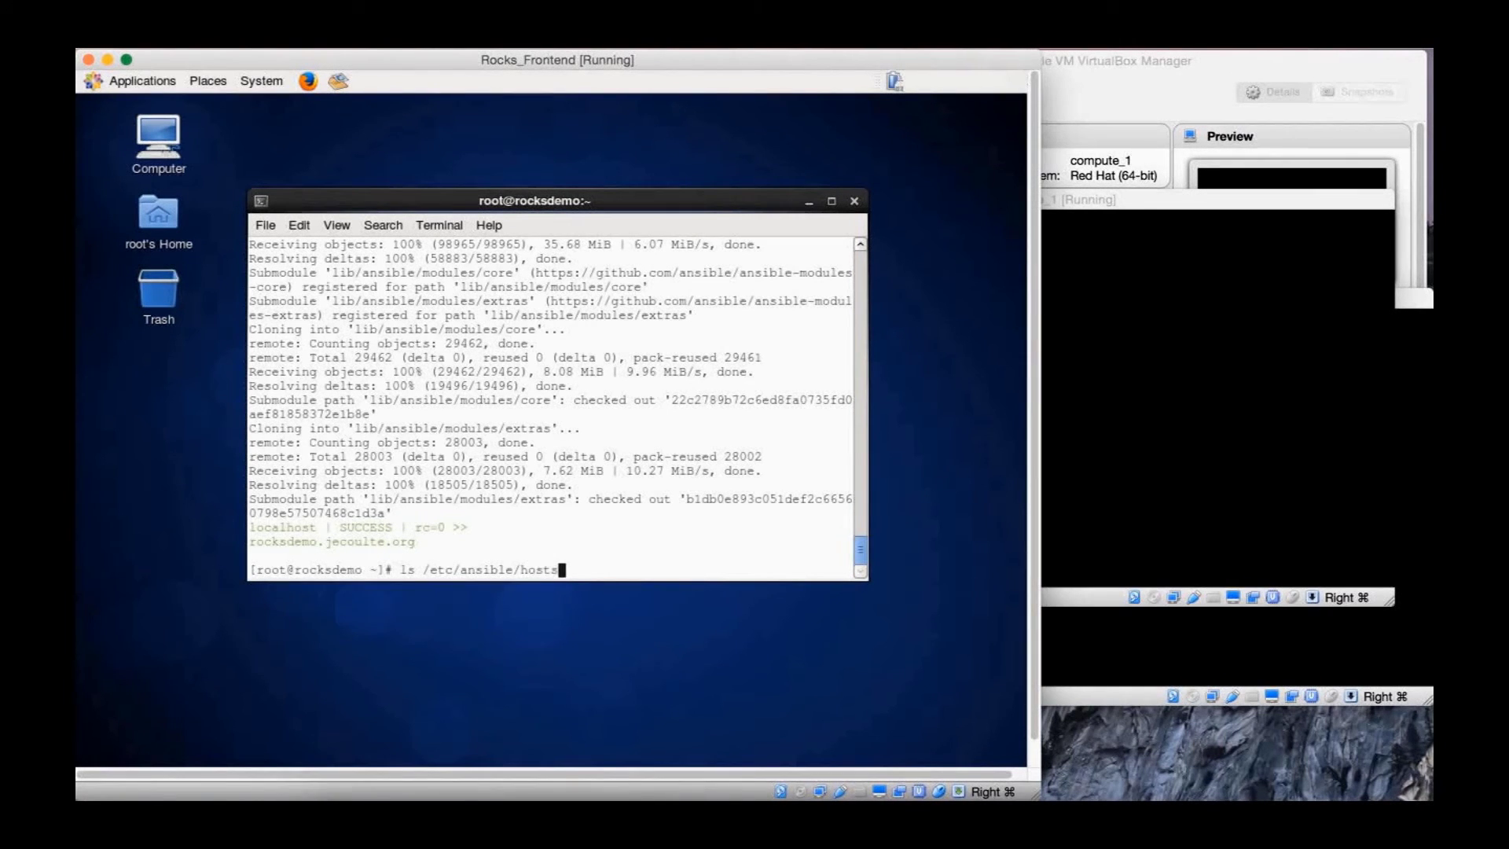
pyautogui.press('Left')
pyautogui.press('Left')
pyautogui.press('BackSpace')
pyautogui.press('BackSpace')
pyautogui.write('cat')
pyautogui.press('Return')
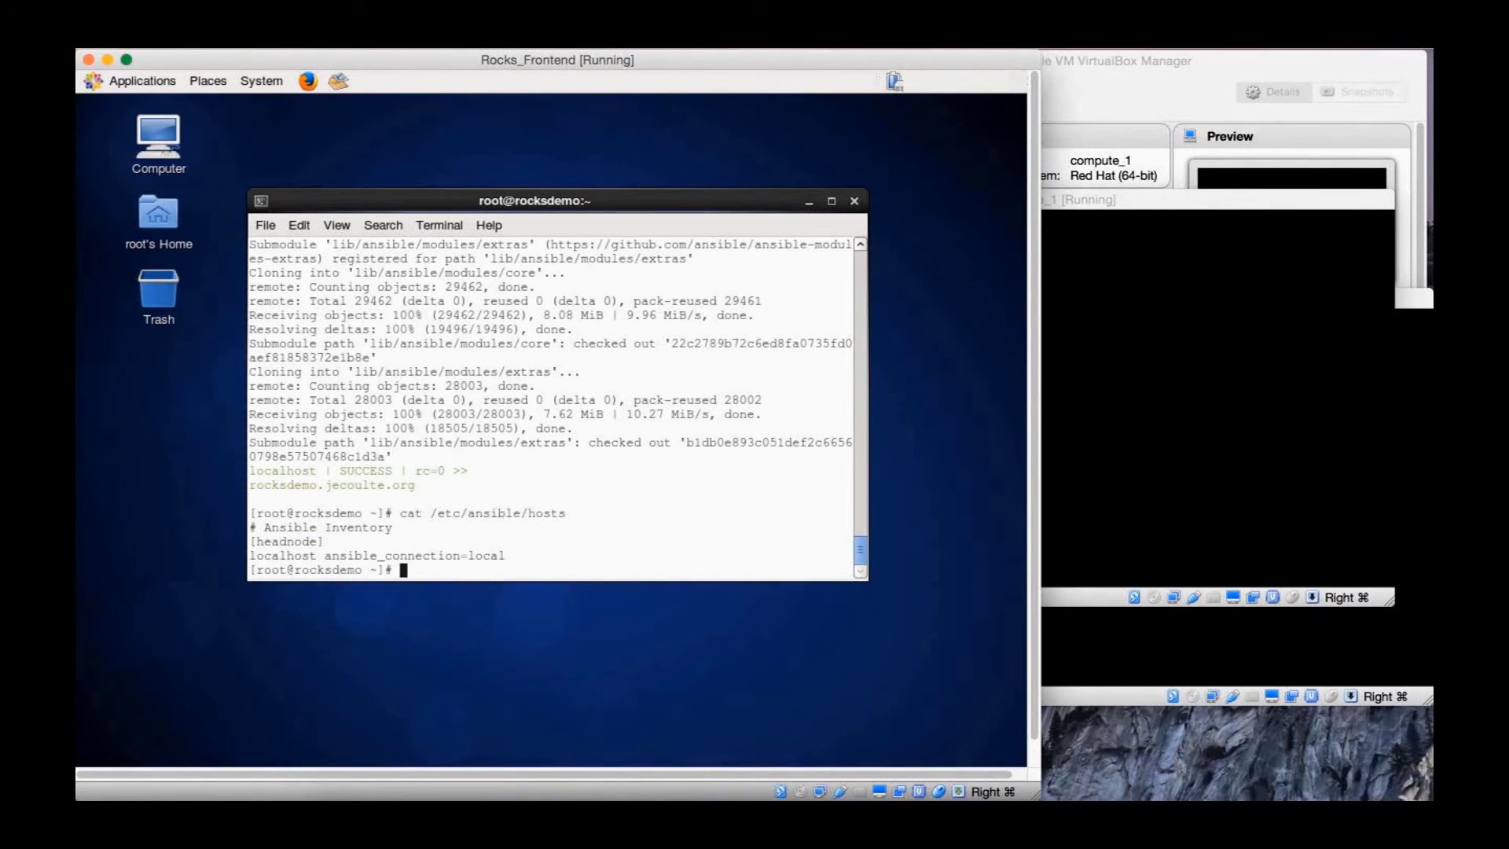
# Move into XCBC_Ansible and open torque_playbook.yml in vim
pyautogui.write('cd XCBC_Ansible/')
pyautogui.press('Return')
pyautogui.write('cat')
pyautogui.press('BackSpace')
pyautogui.press('BackSpace')
pyautogui.press('BackSpace')
pyautogui.press('BackSpace')
pyautogui.write('vim ')
pyautogui.write('tow')
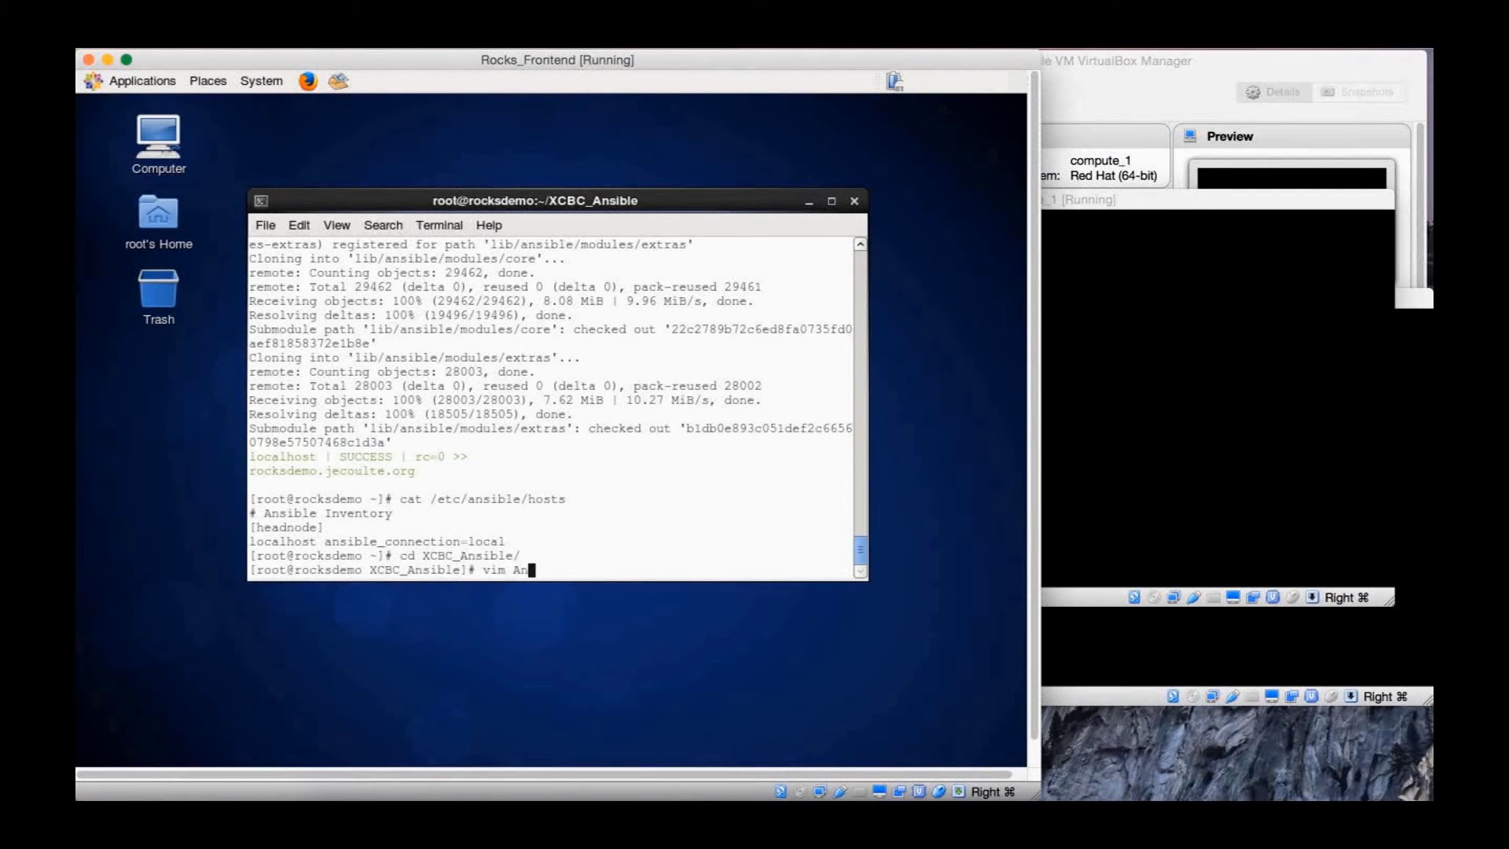
pyautogui.press('BackSpace')
pyautogui.write('r')
pyautogui.press('Tab')
pyautogui.press('Return')
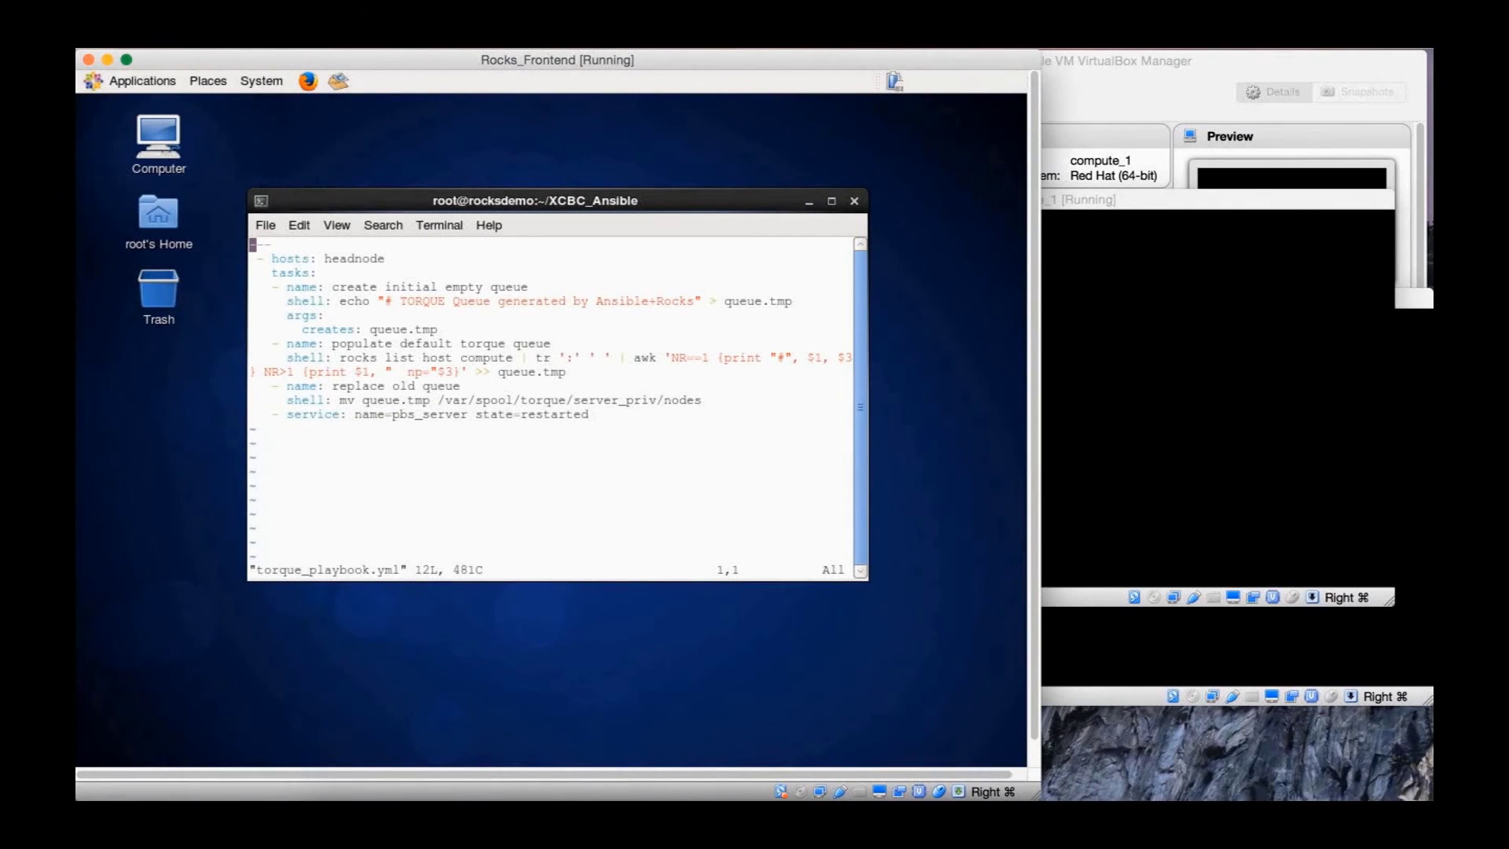
pyautogui.press('Down')
pyautogui.press('Down')
pyautogui.press('Down')
pyautogui.press('Down')
pyautogui.press('Down')
pyautogui.press('Down')
pyautogui.press('Down')
pyautogui.press('Down')
pyautogui.write(':q!')
pyautogui.press('Return')
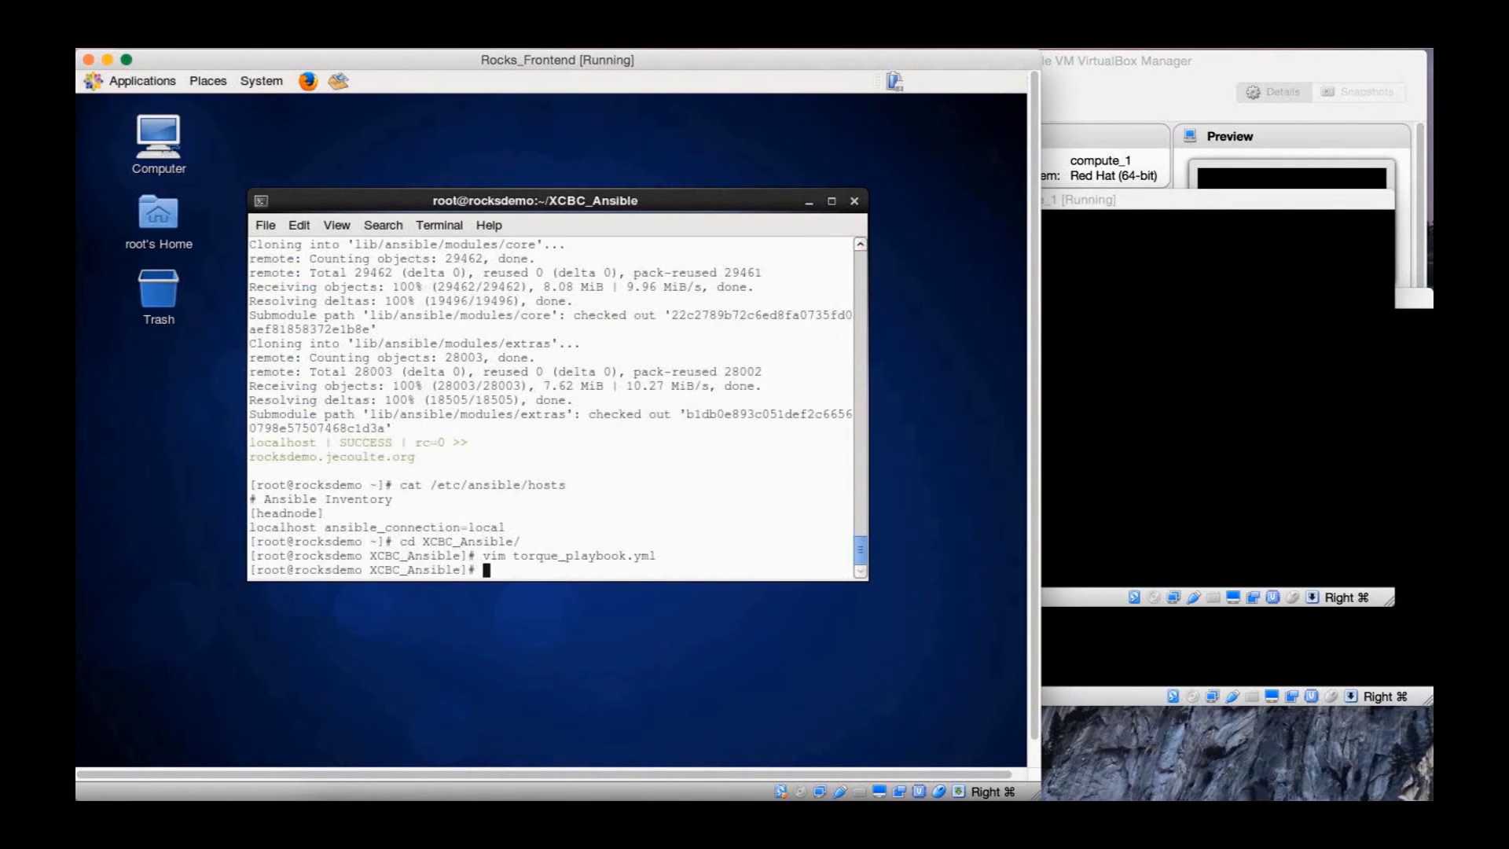
pyautogui.write('source ~/ansible/hac')
# Source ~/ansible/hacking/env-setup to load the Ansible environment
pyautogui.press('Tab')
pyautogui.write('env')
pyautogui.press('Tab')
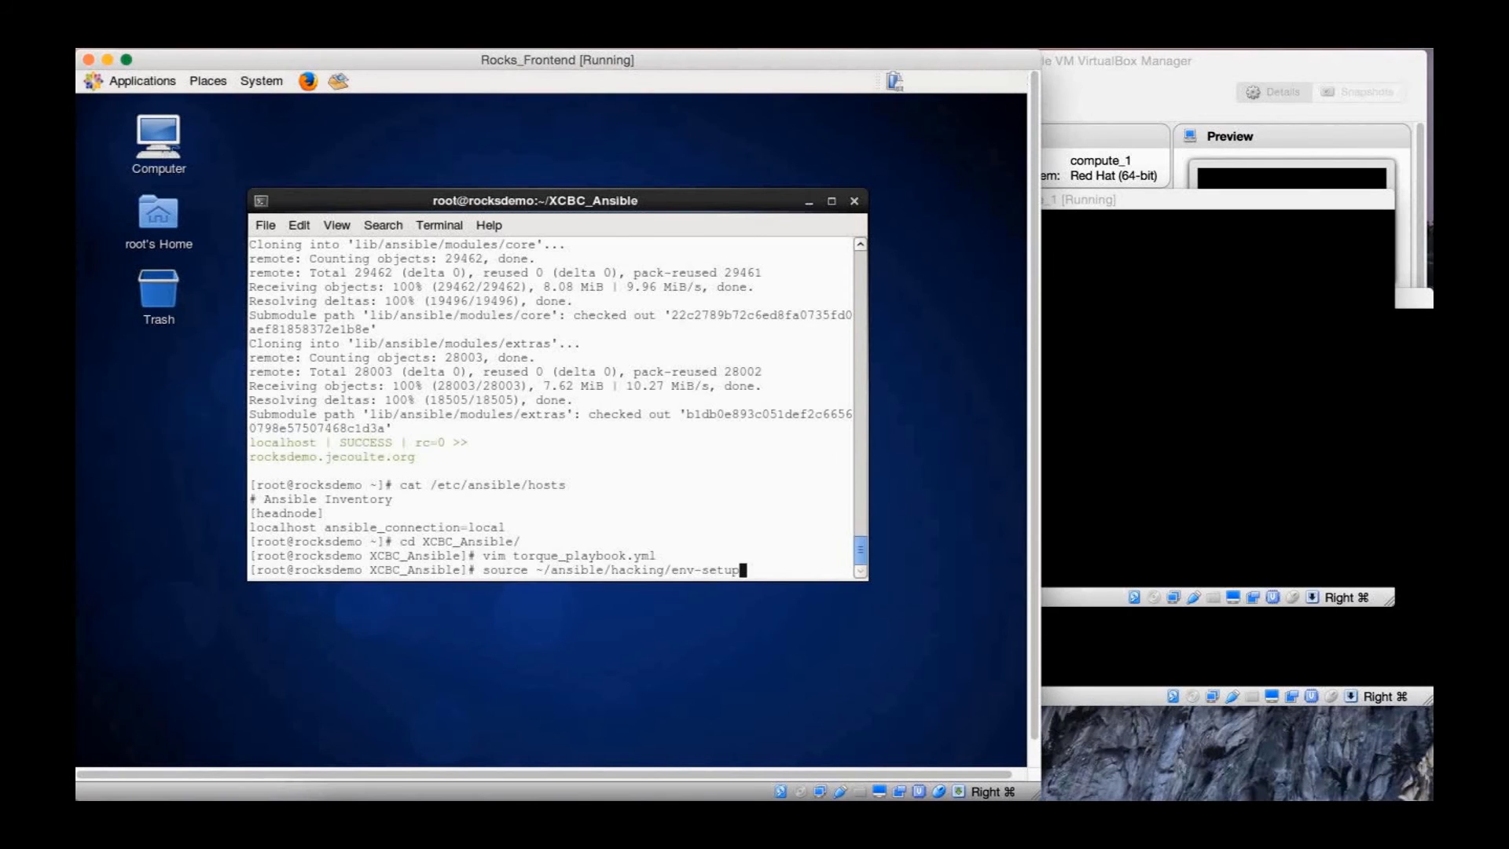
pyautogui.write('.f')
pyautogui.press('BackSpace')
pyautogui.press('BackSpace')
pyautogui.press('Tab')
pyautogui.press('Tab')
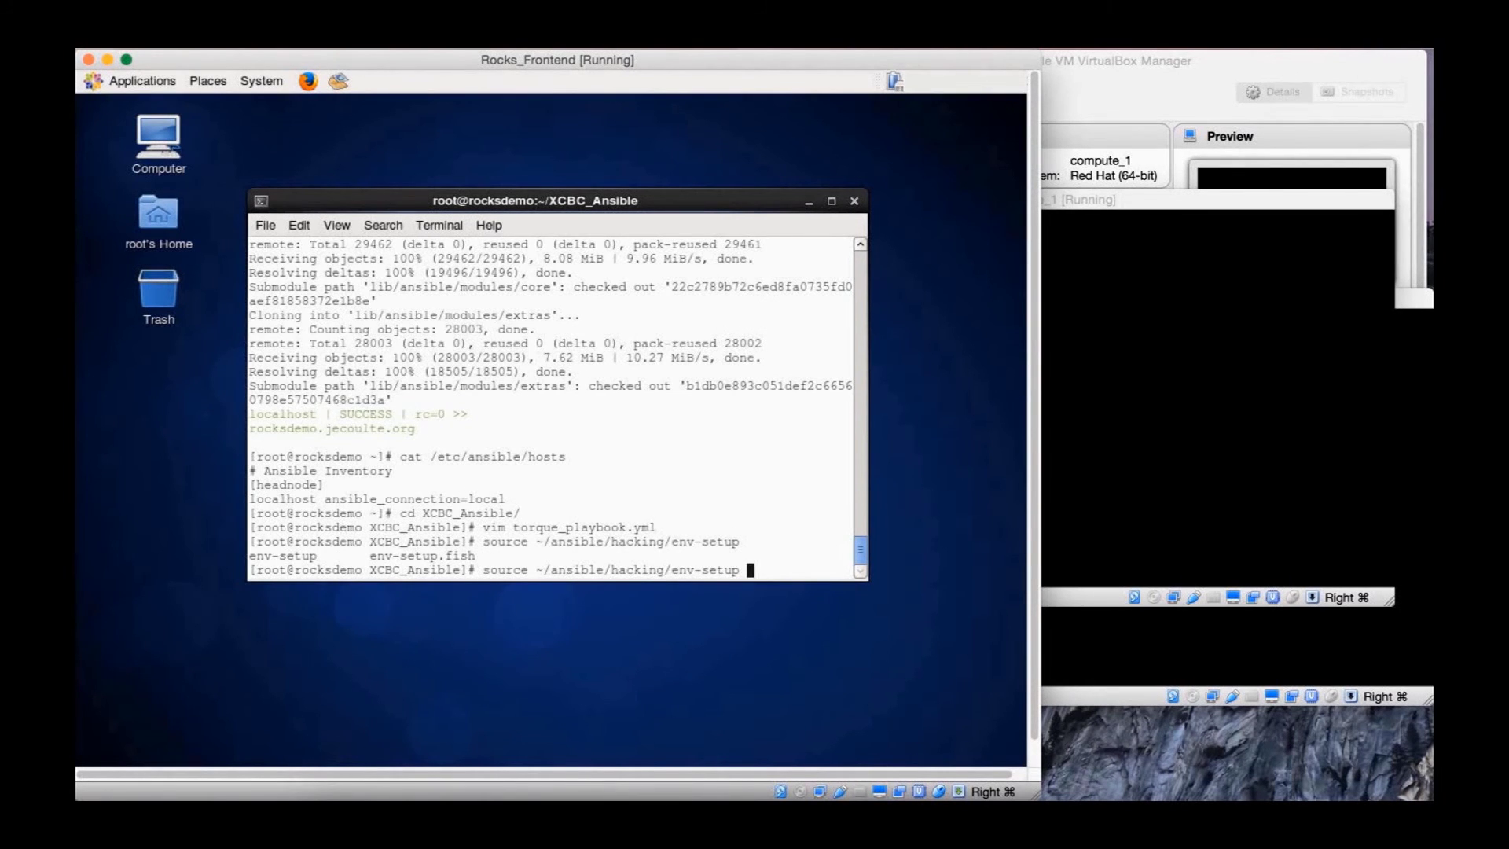
pyautogui.press('Return')
# Run ansible-playbook torque_playbook.yml to build the default Torque queue
pyautogui.write('ansible-pl')
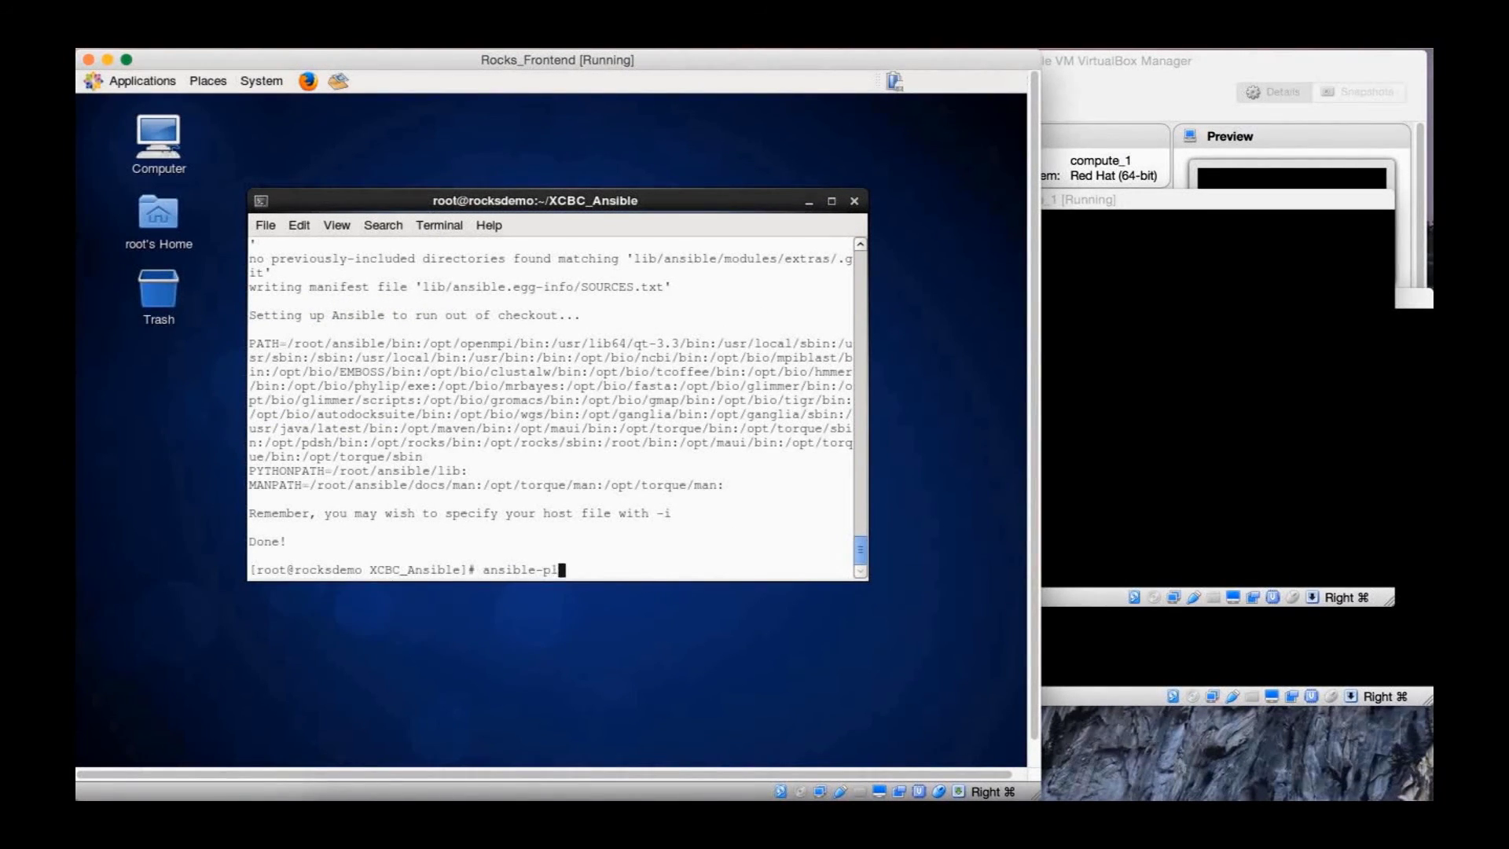
pyautogui.press('Tab')
pyautogui.write('to')
pyautogui.press('Tab')
pyautogui.press('Return')
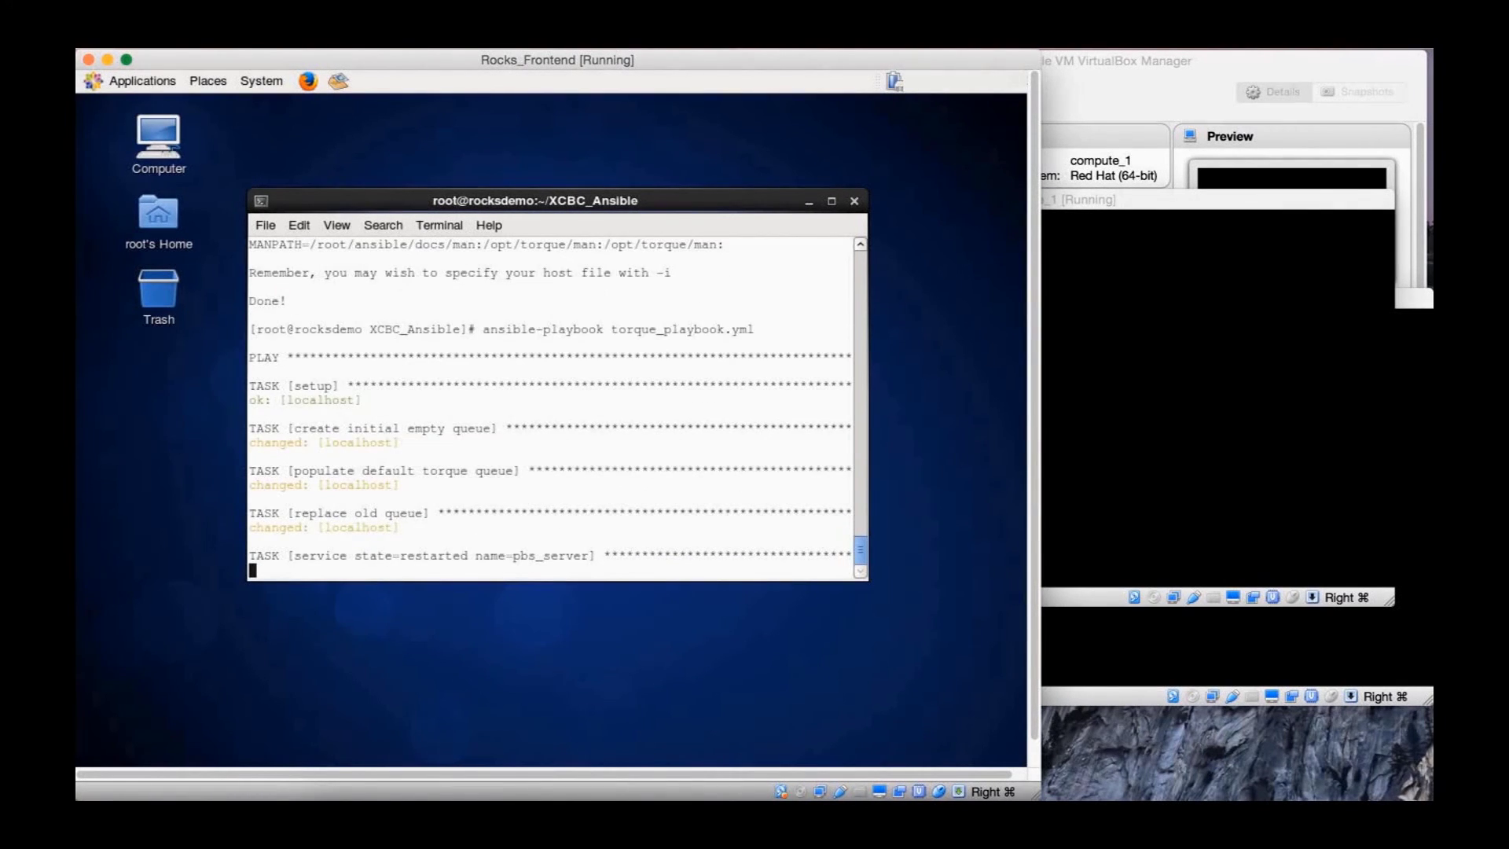
# Check the queue with qstat -q and confirm both compute nodes are free with pbsnodes
pyautogui.write('qstat -')
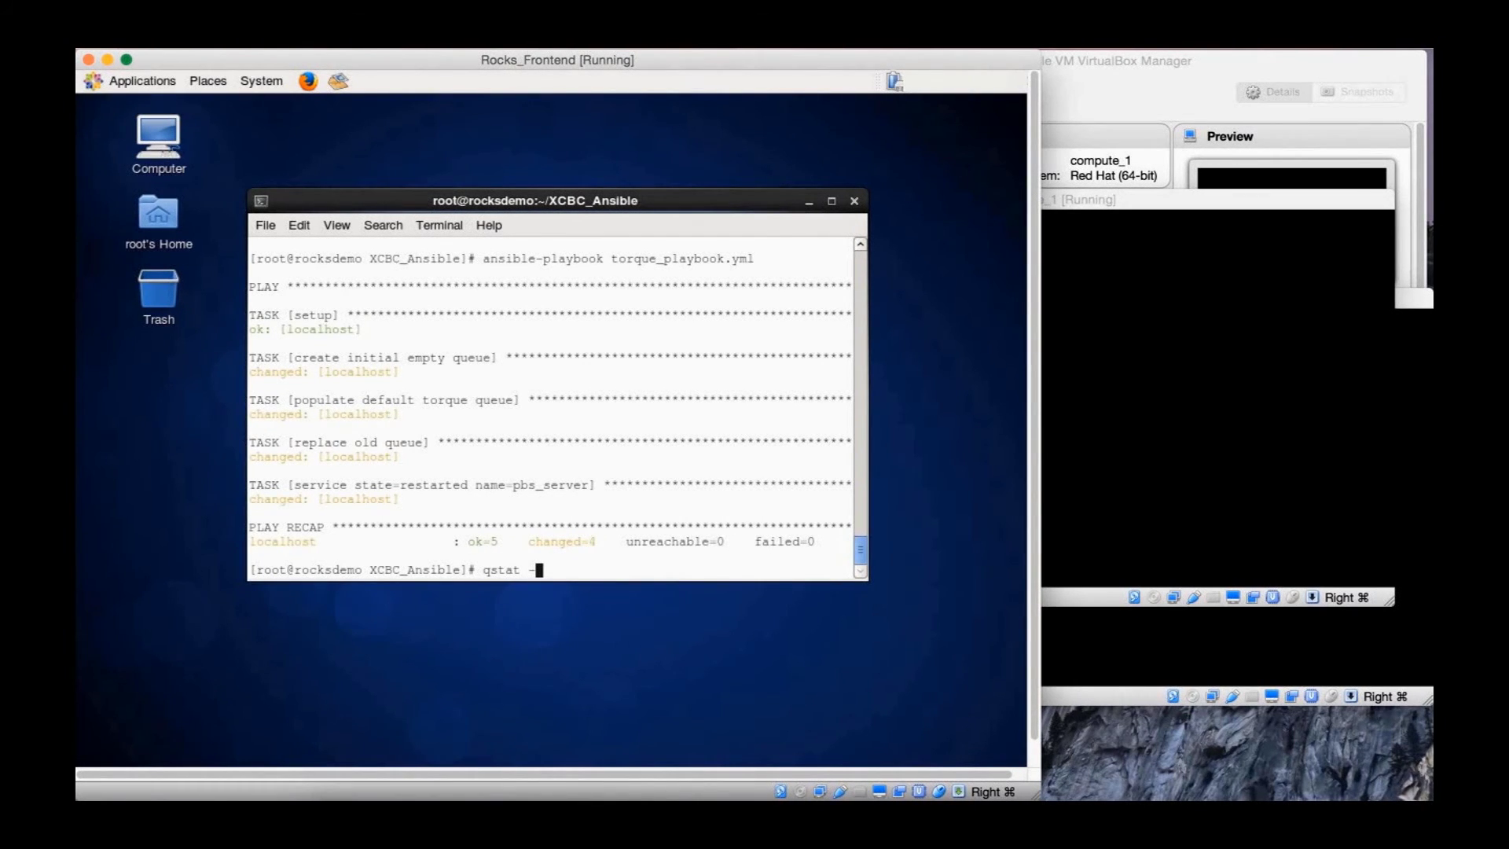
pyautogui.write('q')
pyautogui.press('Return')
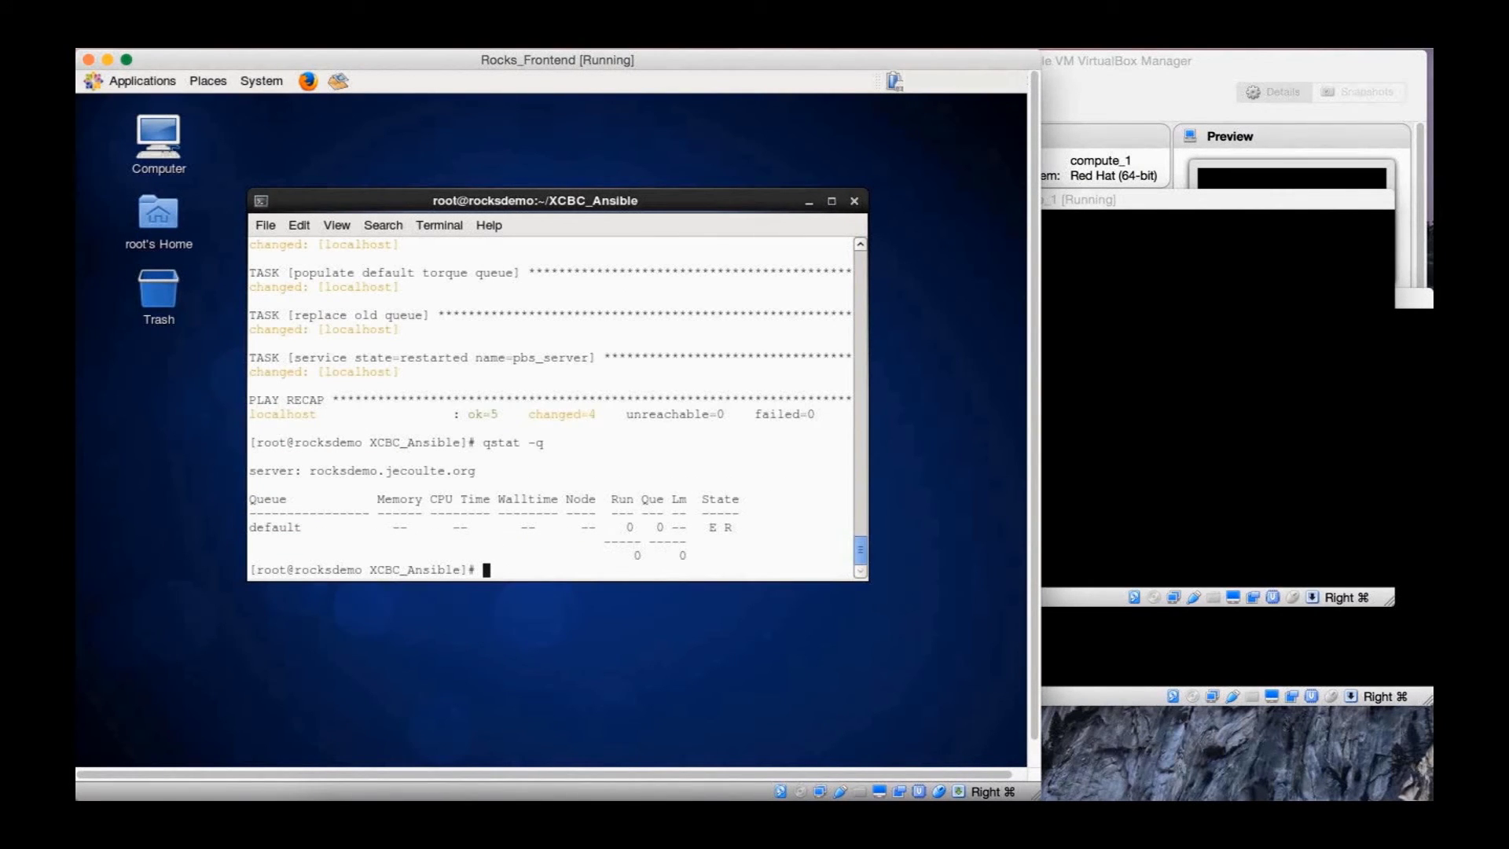
pyautogui.write('pbsnodes')
pyautogui.press('Return')
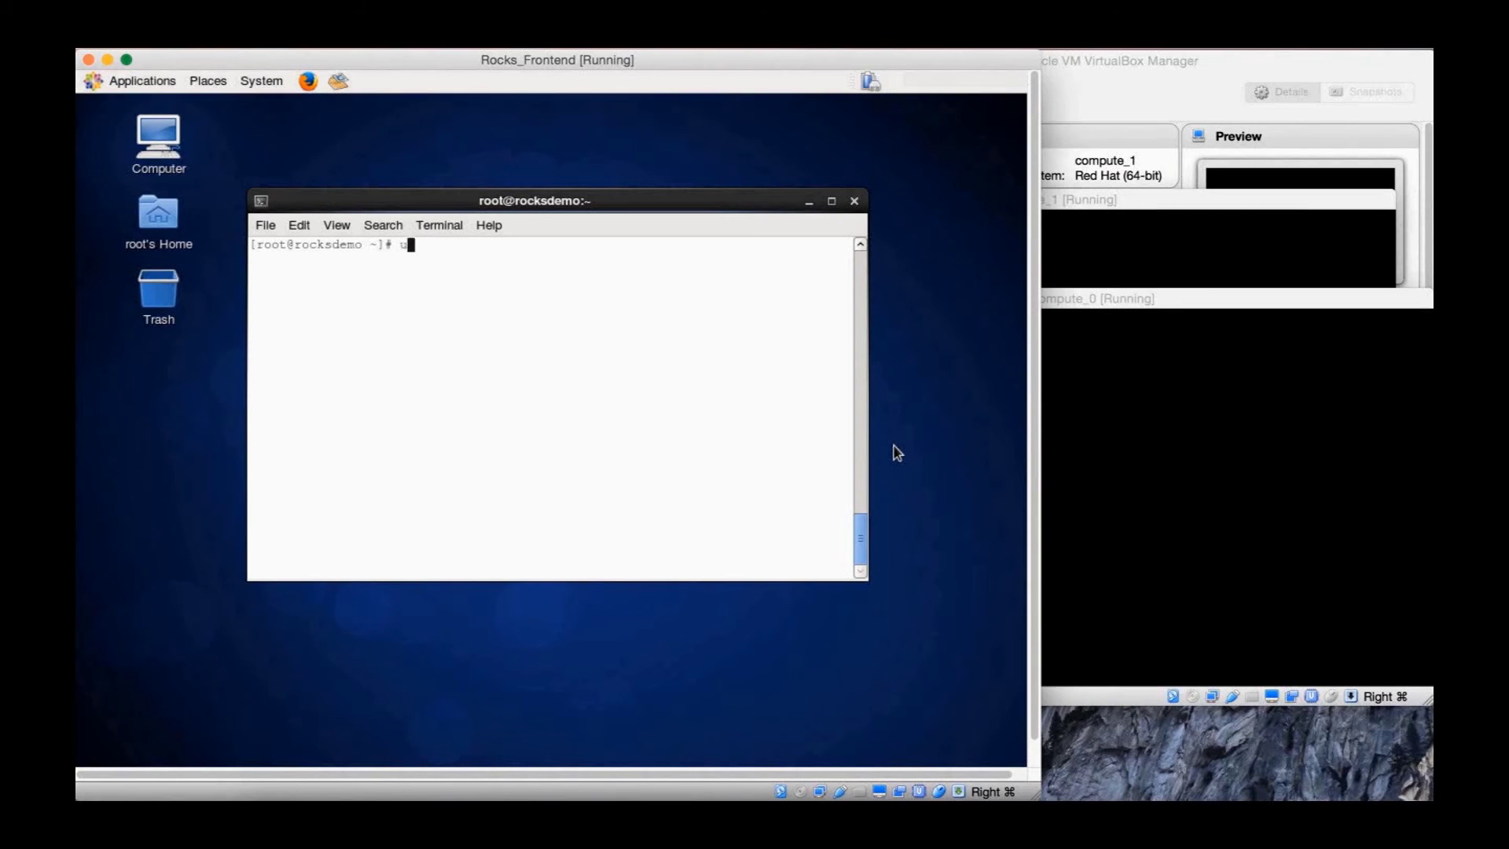
# Add user newuser1, set its password twice, and run rocks sync users
pyautogui.write('useradd newuser1')
pyautogui.press('Return')
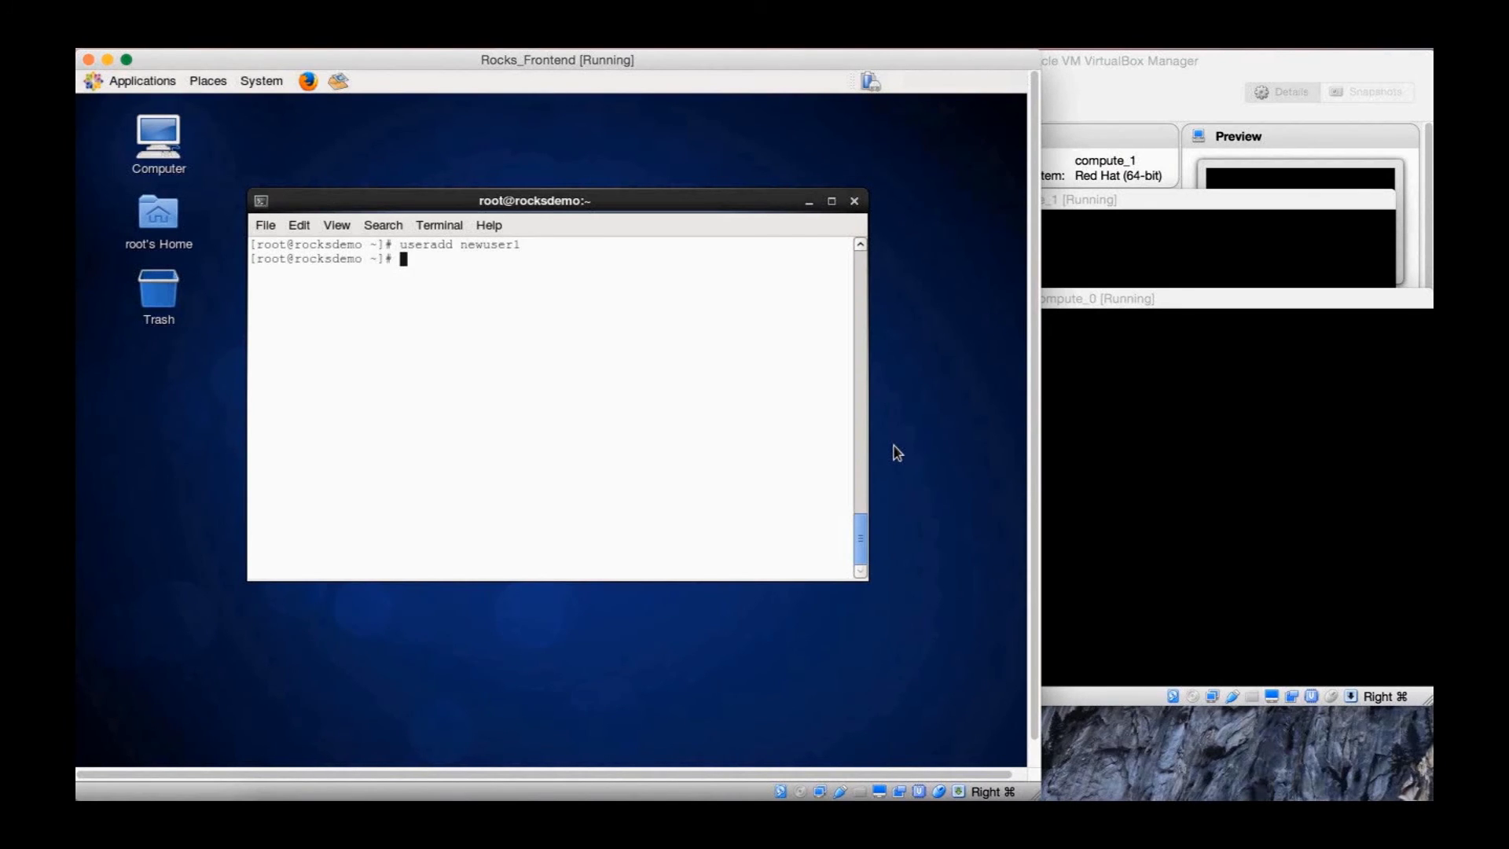
pyautogui.write('passwd newuser1')
pyautogui.press('Return')
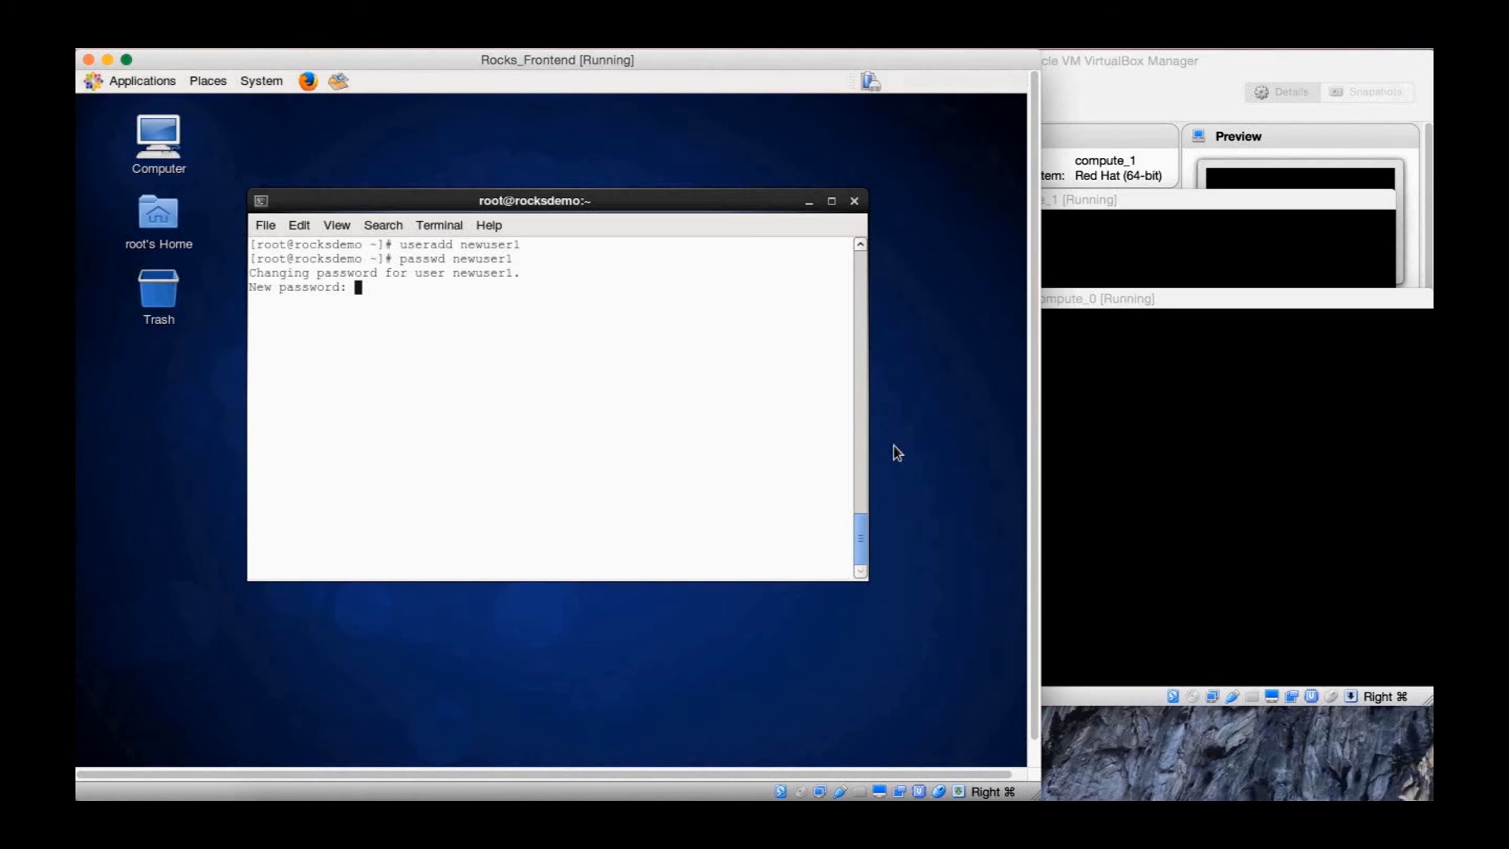
pyautogui.press('Return')
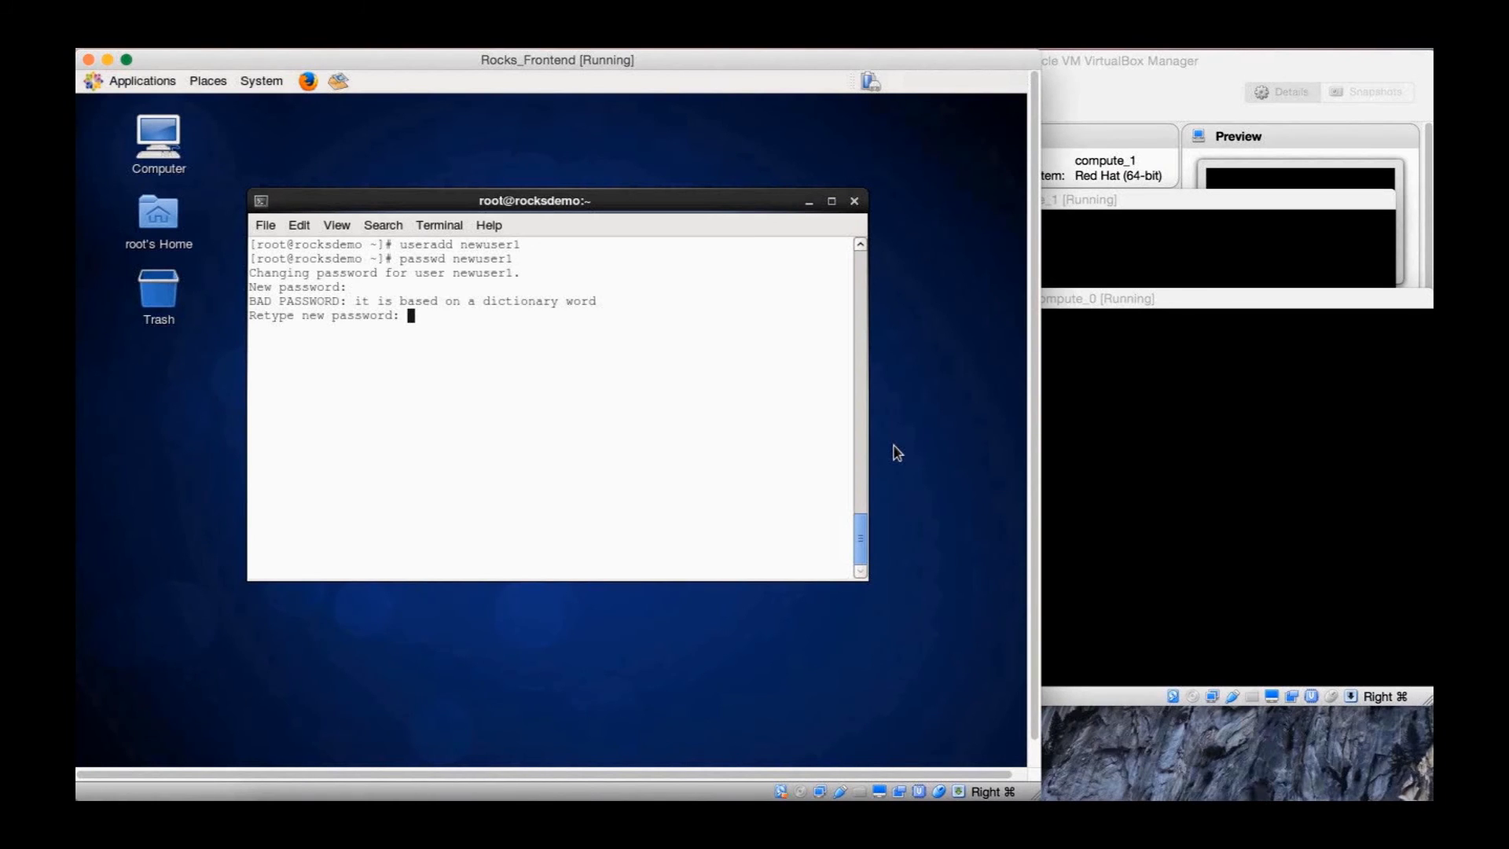
pyautogui.press('Return')
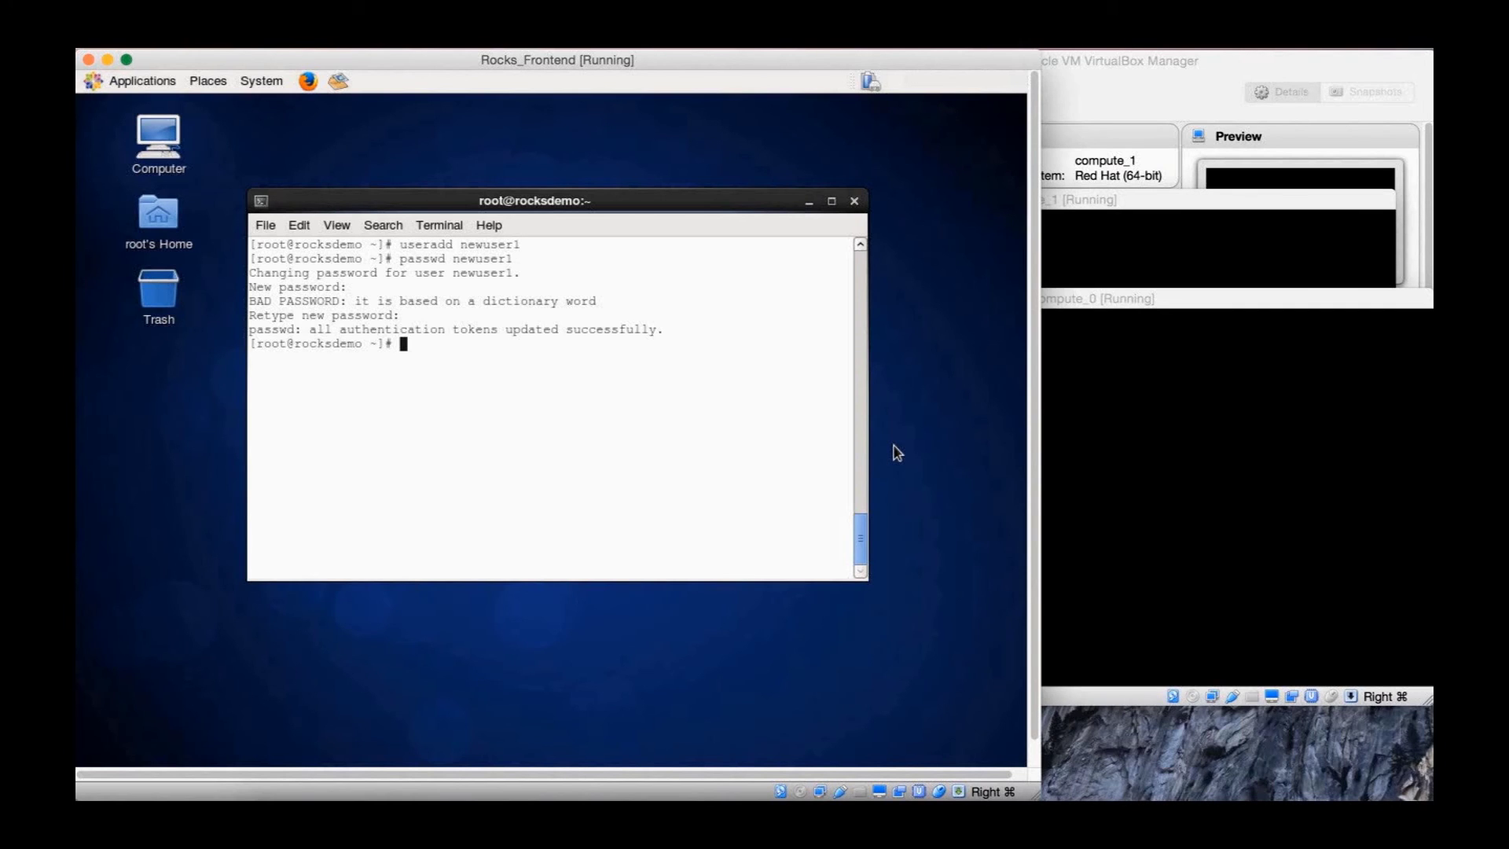
pyautogui.write('rocks sync users')
pyautogui.press('Return')
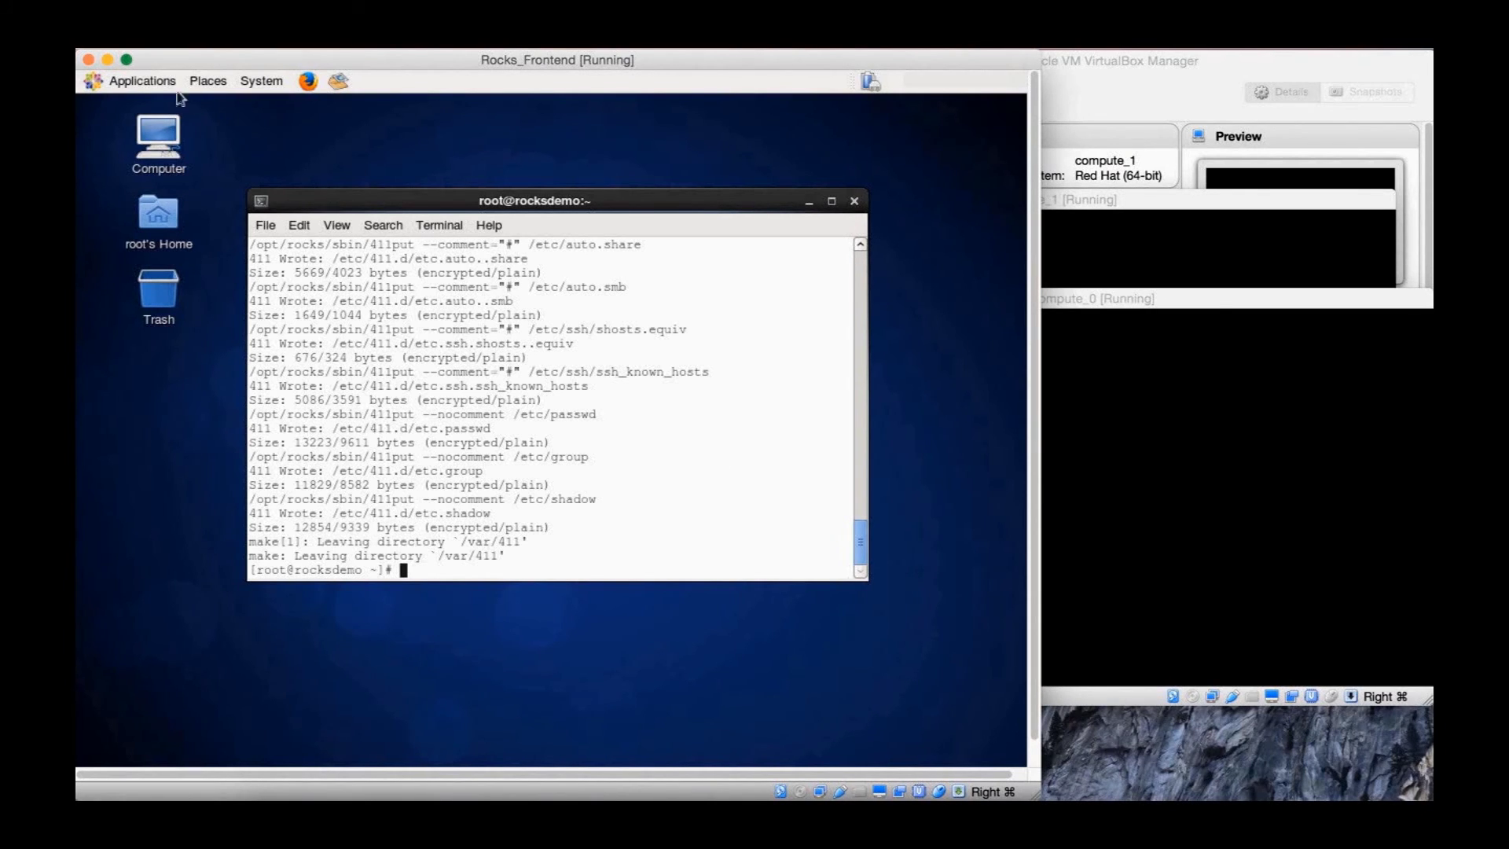
# Log out root with Switch User and log in as newuser1 using its password
pyautogui.click(245, 79)
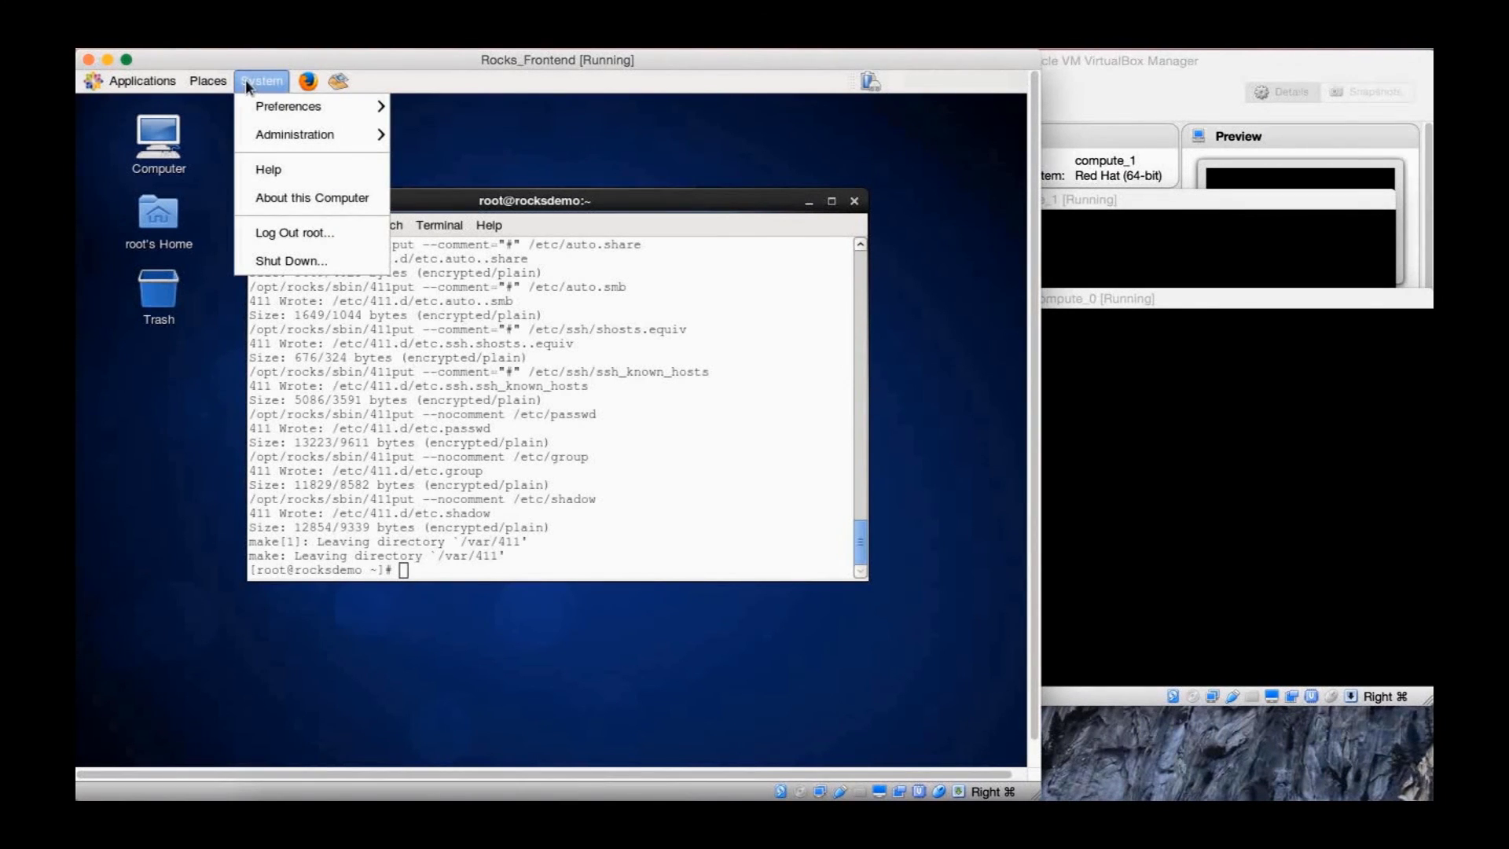
pyautogui.click(324, 231)
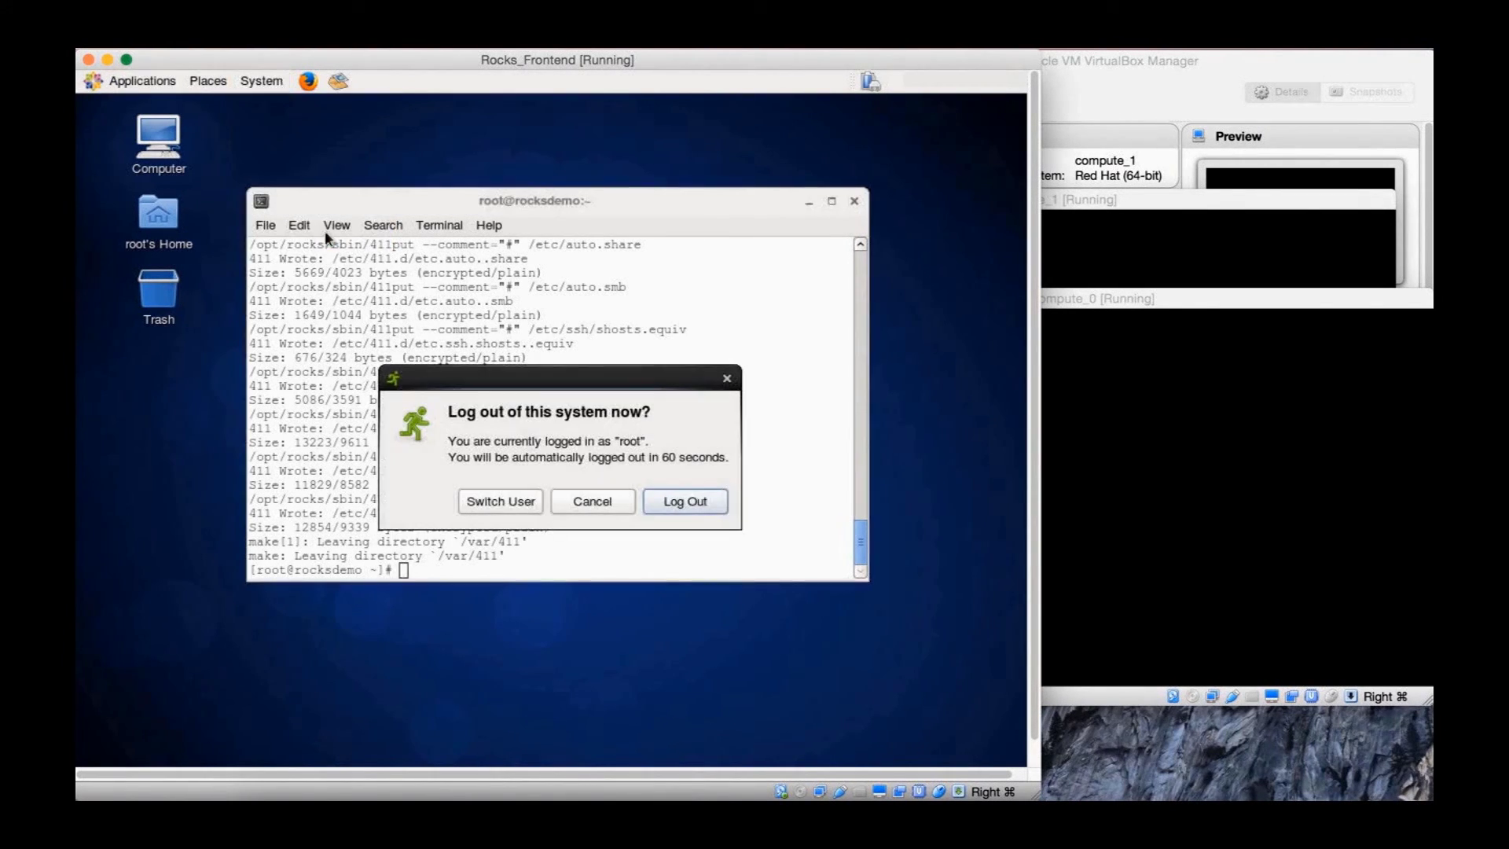
pyautogui.click(520, 499)
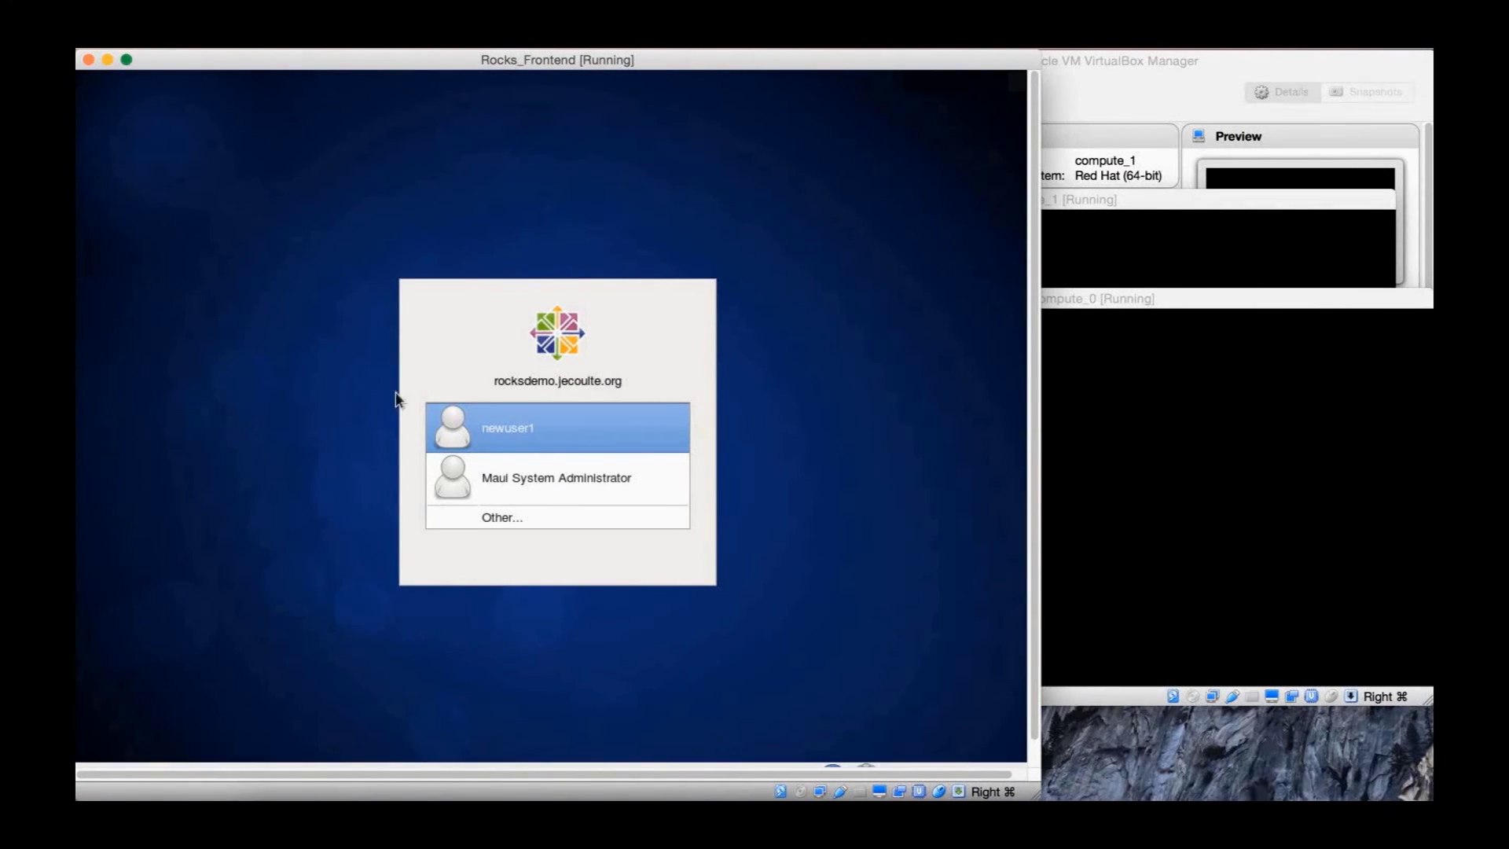
pyautogui.click(625, 422)
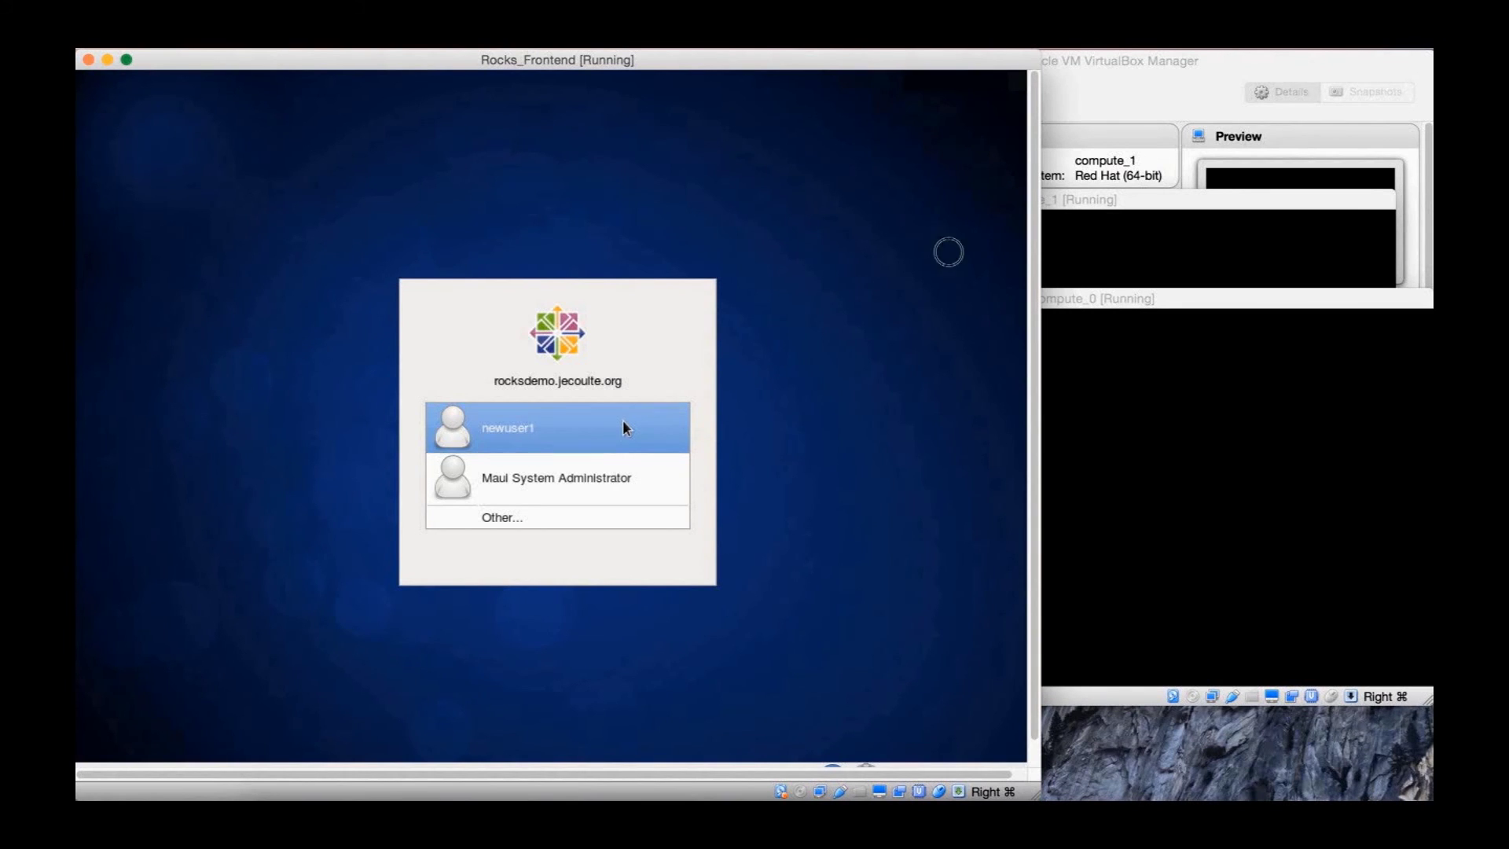
pyautogui.write('•••••••••••')
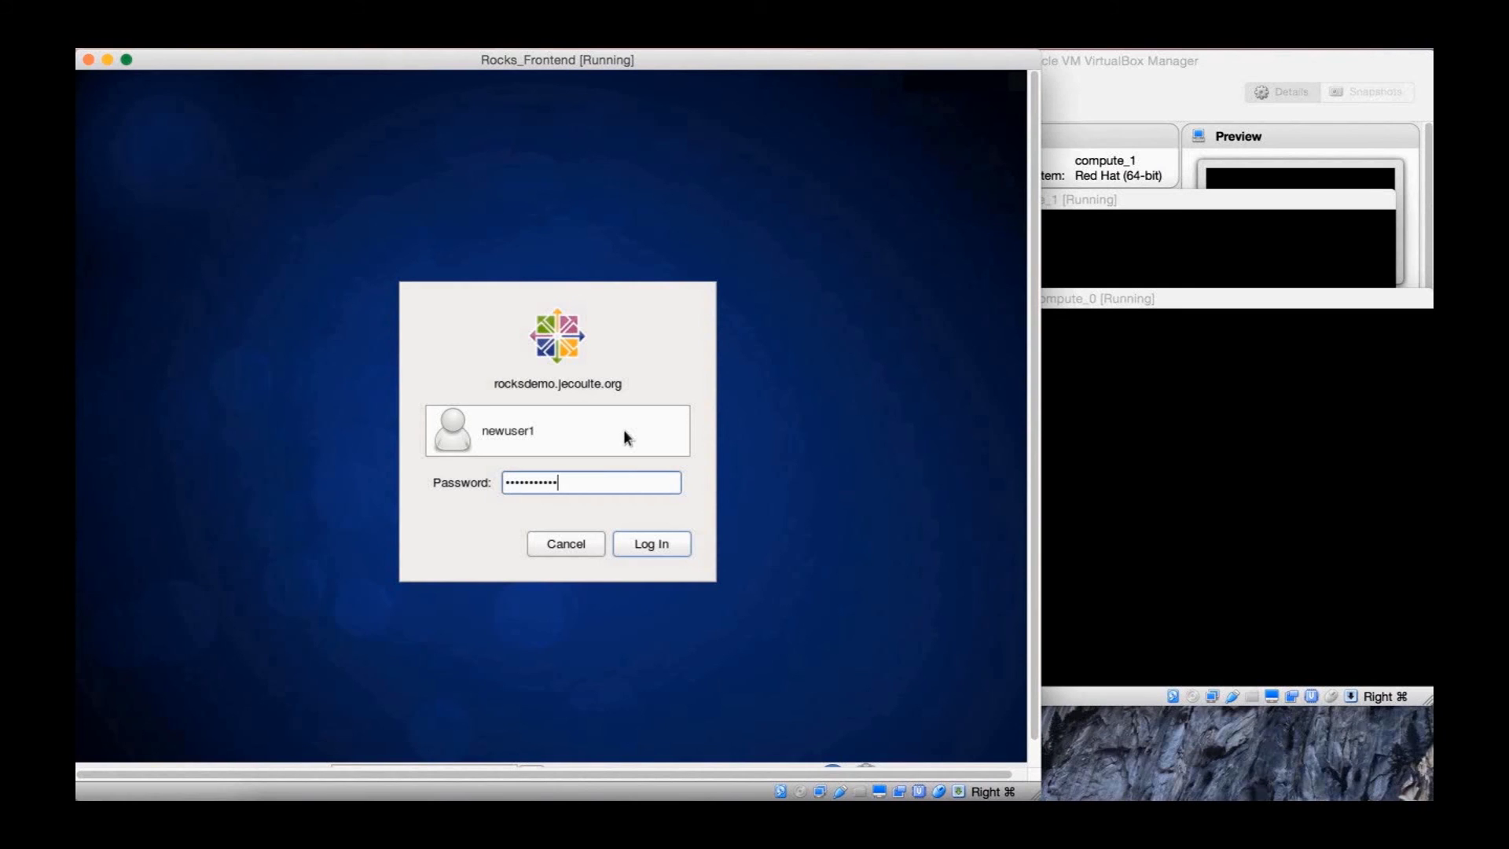
pyautogui.click(672, 547)
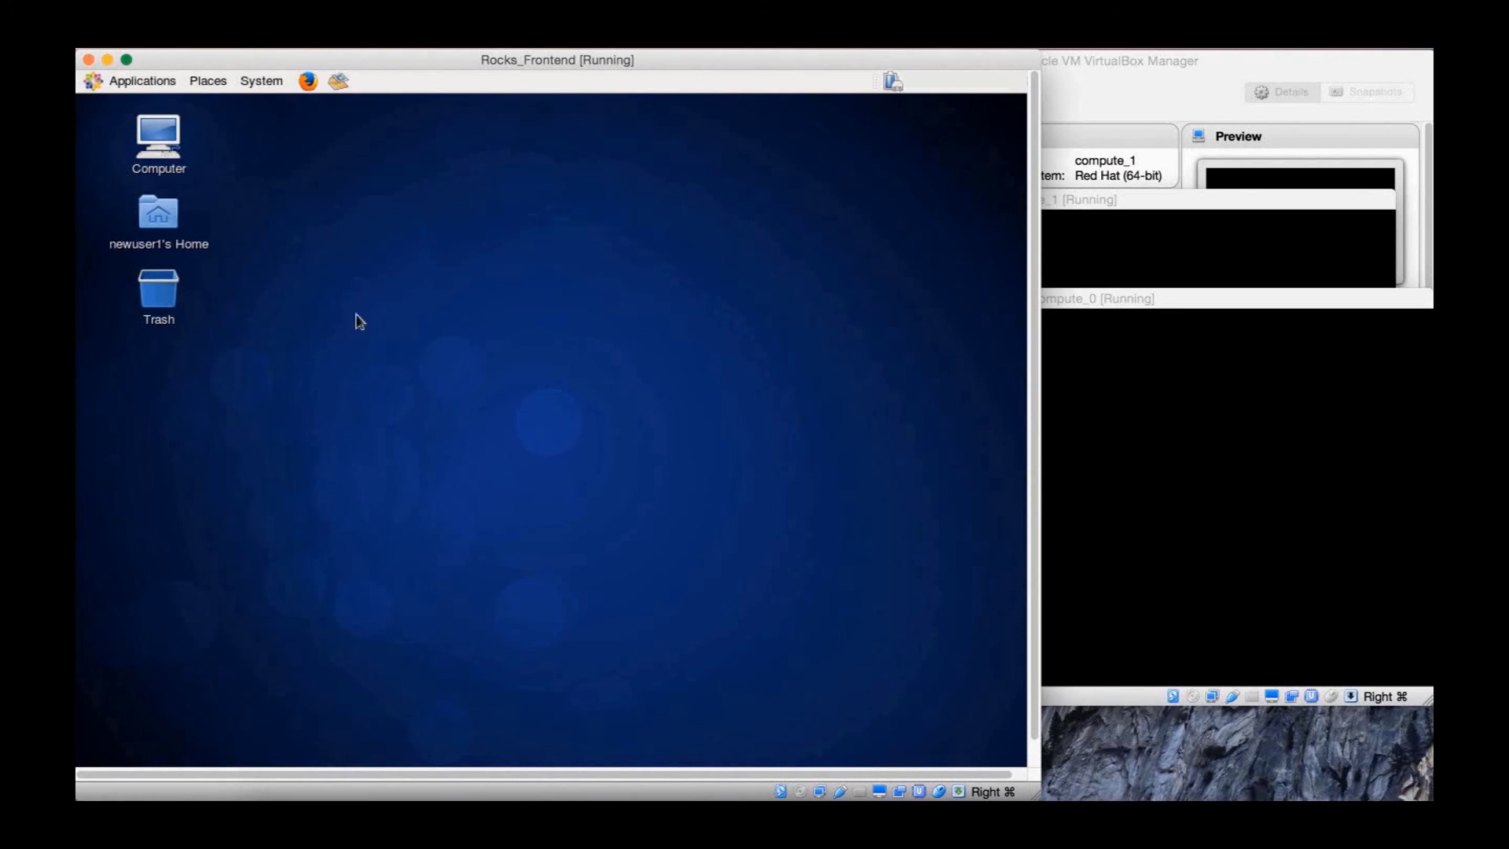
pyautogui.click(140, 81)
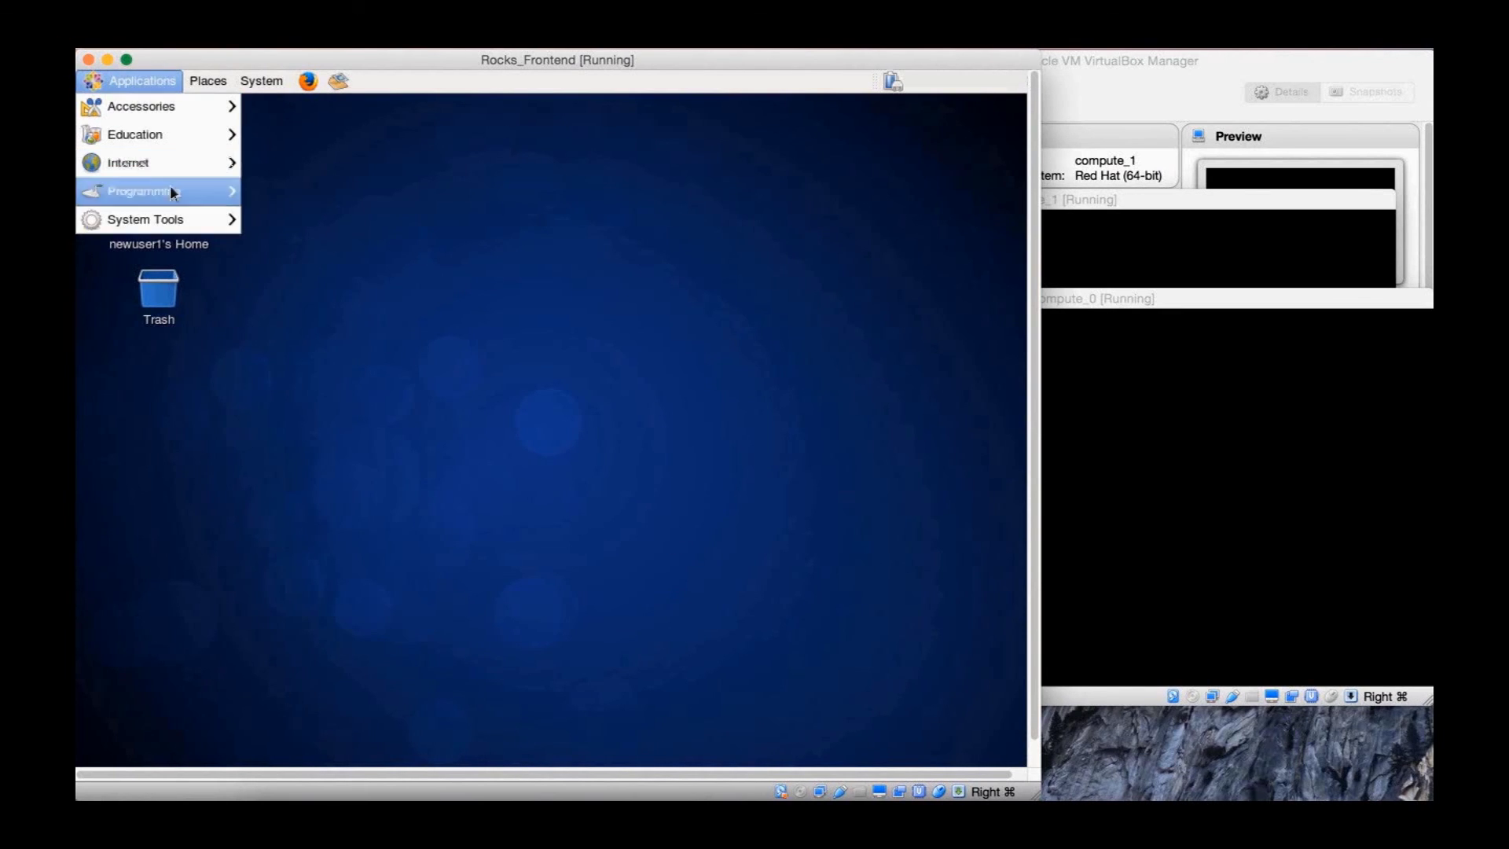
# Open a Terminal from System Tools and list the root directory with ls /
pyautogui.moveTo(178, 217)
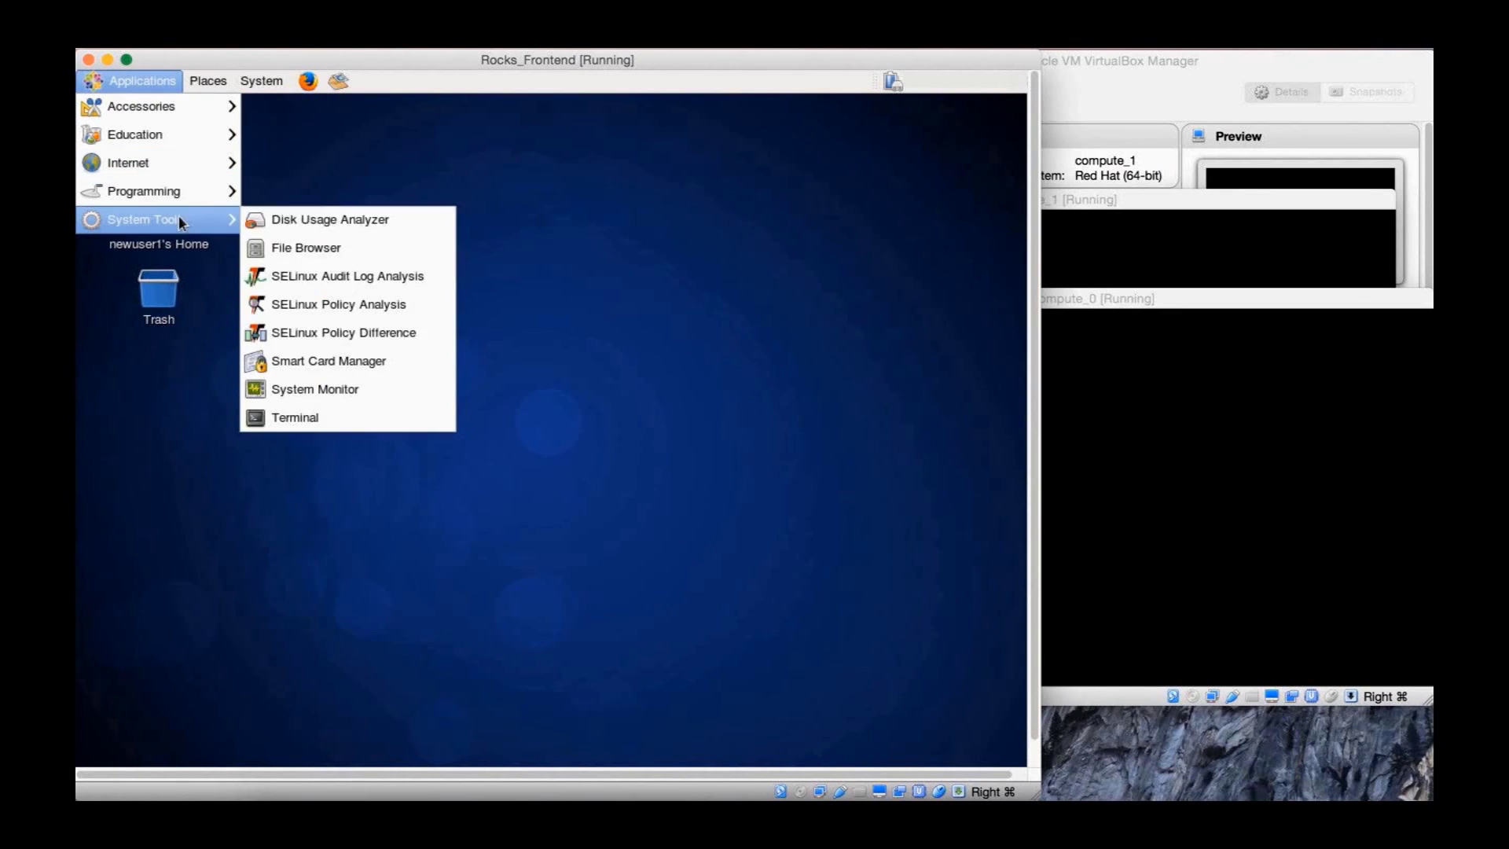
pyautogui.click(417, 416)
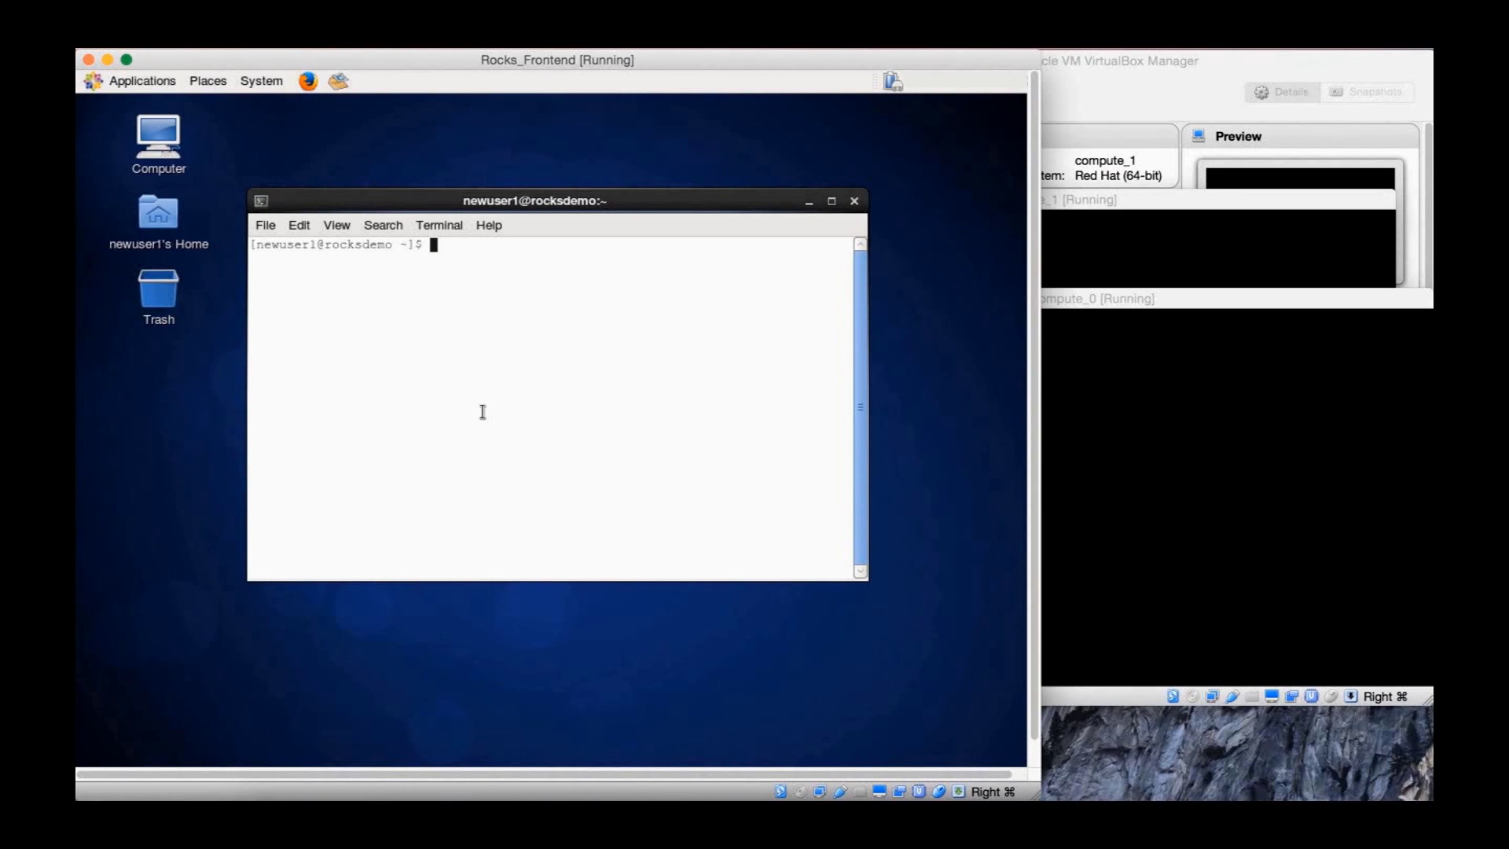
pyautogui.write('cp /ap')
pyautogui.press('BackSpace')
pyautogui.press('BackSpace')
pyautogui.press('BackSpace')
pyautogui.press('BackSpace')
pyautogui.press('BackSpace')
pyautogui.press('BackSpace')
pyautogui.write('ls /')
pyautogui.press('Return')
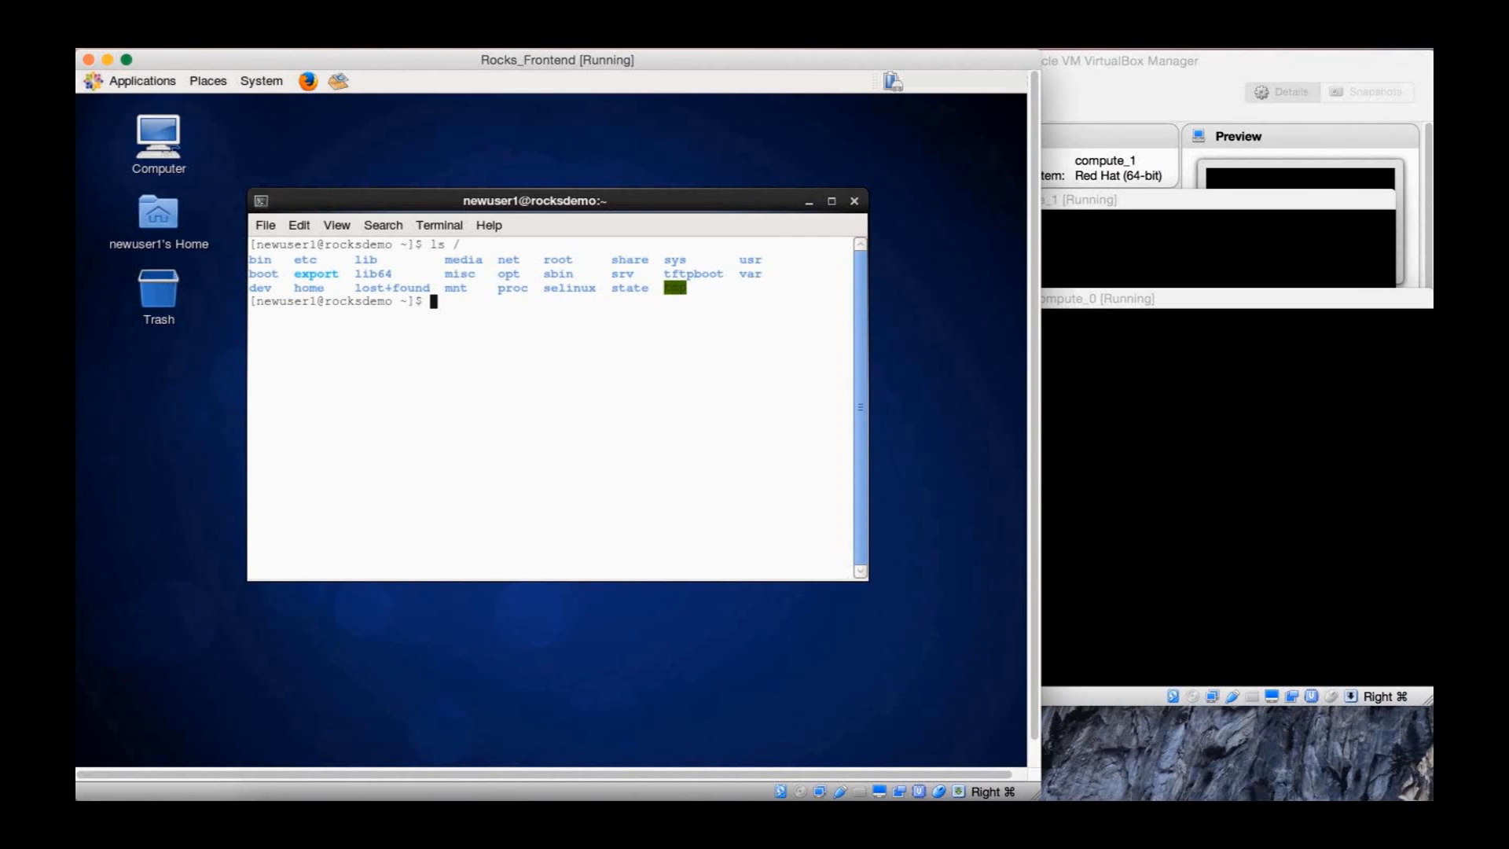
# List /export/apps/ to confirm node_query.job is there, then clear the screen
pyautogui.write('ls /export/apps/')
pyautogui.press('Return')
pyautogui.write('ex')
pyautogui.press('BackSpace')
pyautogui.press('BackSpace')
pyautogui.write('clear')
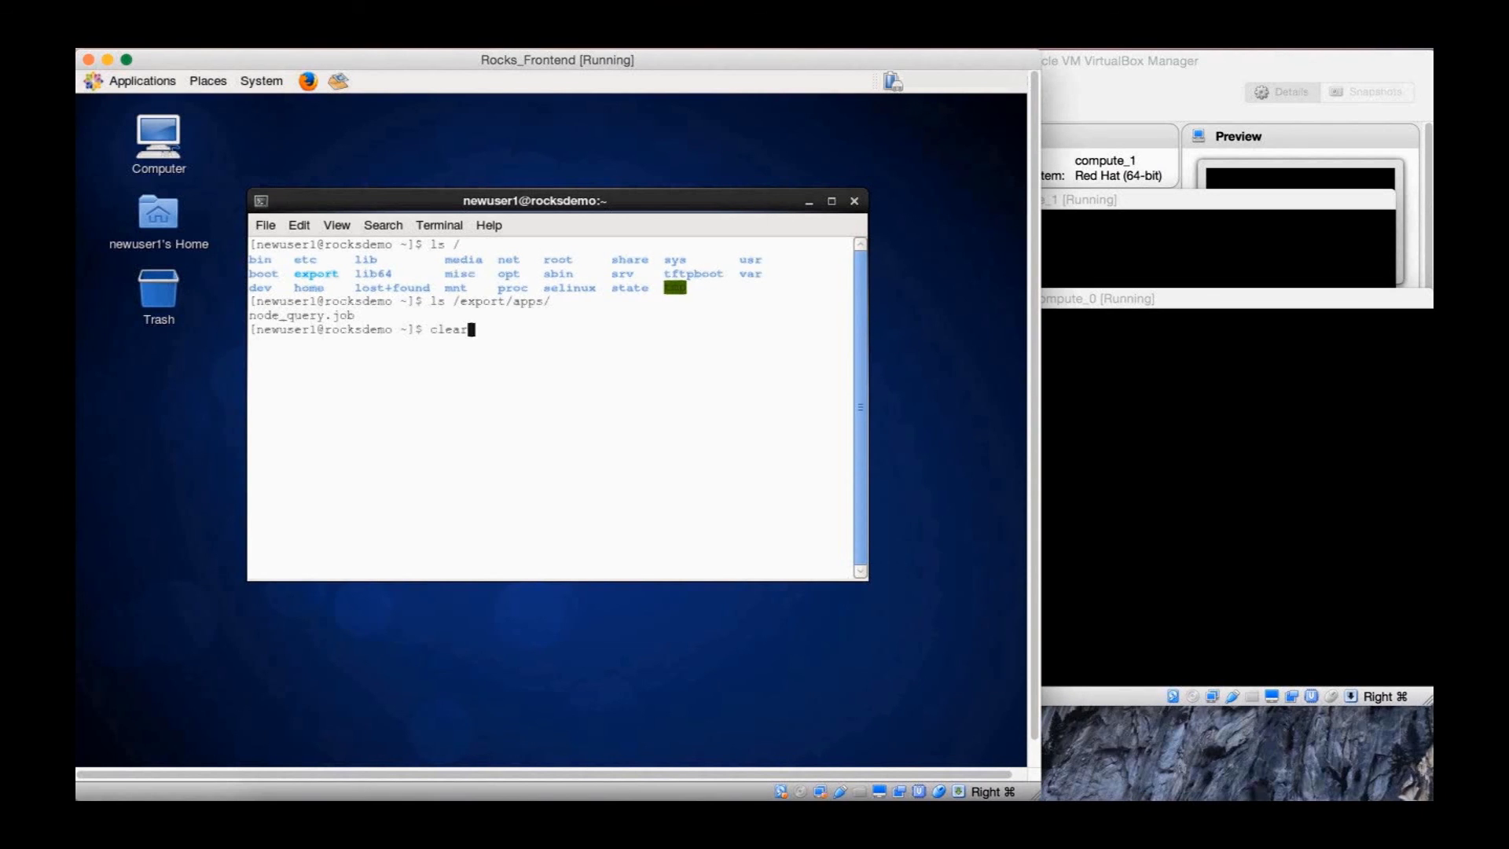
pyautogui.press('Return')
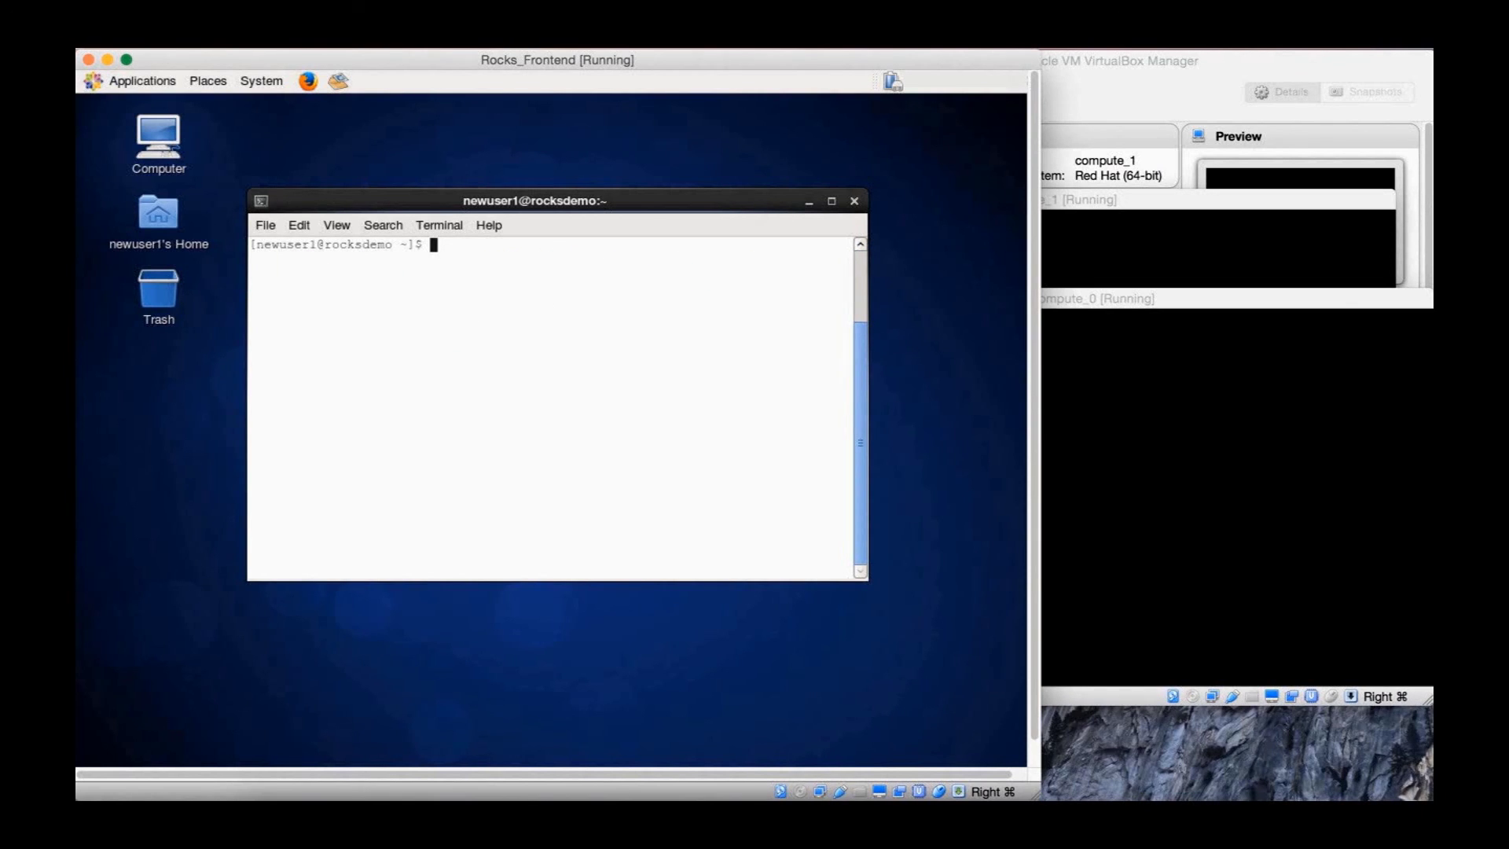
# Copy /export/apps/node_query.job into newuser1's home folder
pyautogui.write('cp /export/apps/node')
pyautogui.press('Tab')
pyautogui.write('./')
pyautogui.press('Return')
# Print node_query.job's PBS script and enter qsub node_query.job without running it
pyautogui.write('cat nod')
pyautogui.press('Tab')
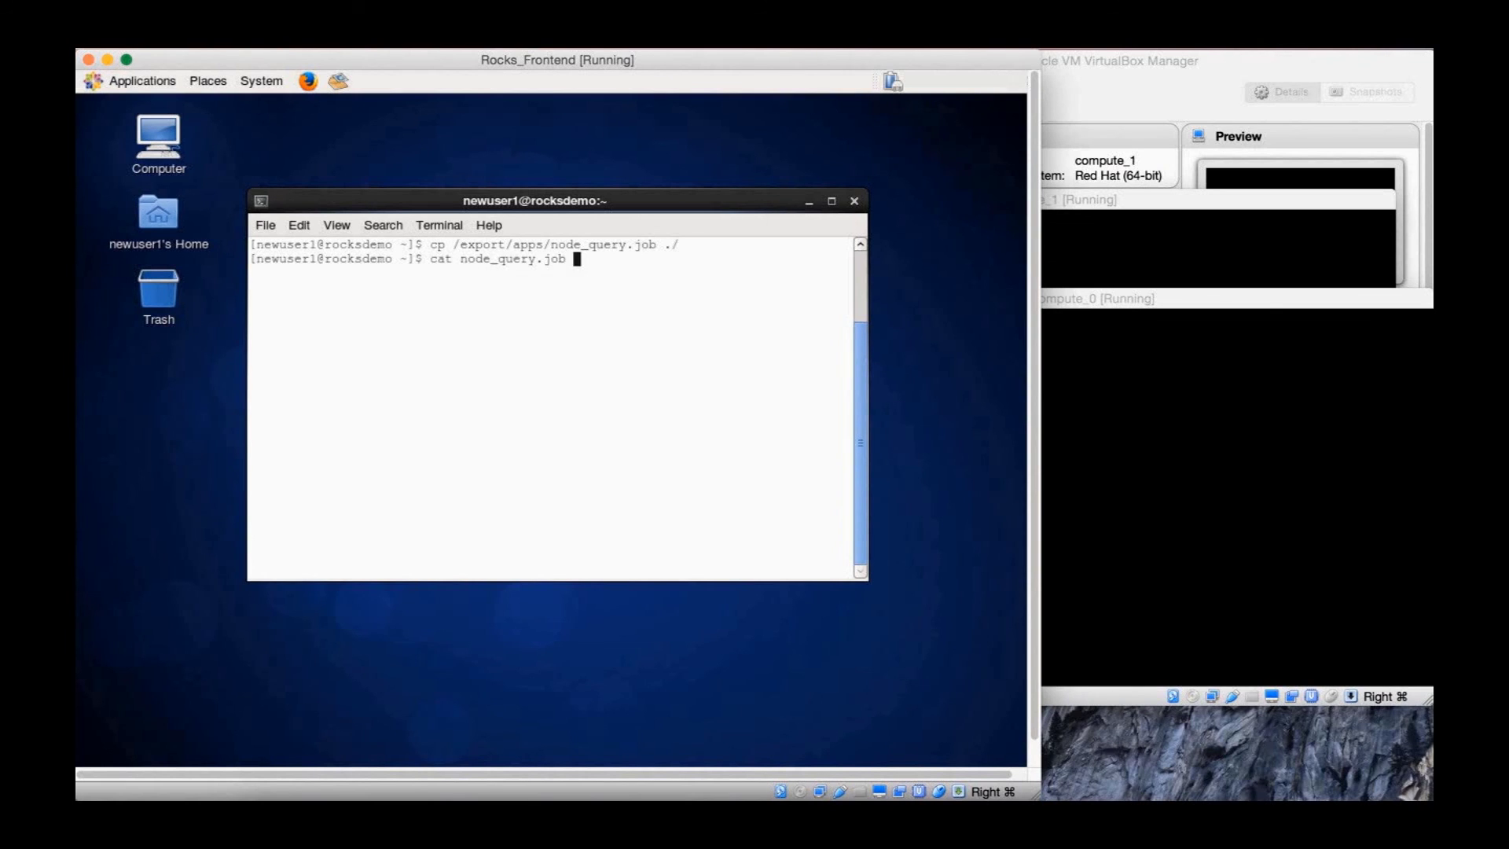
pyautogui.press('Return')
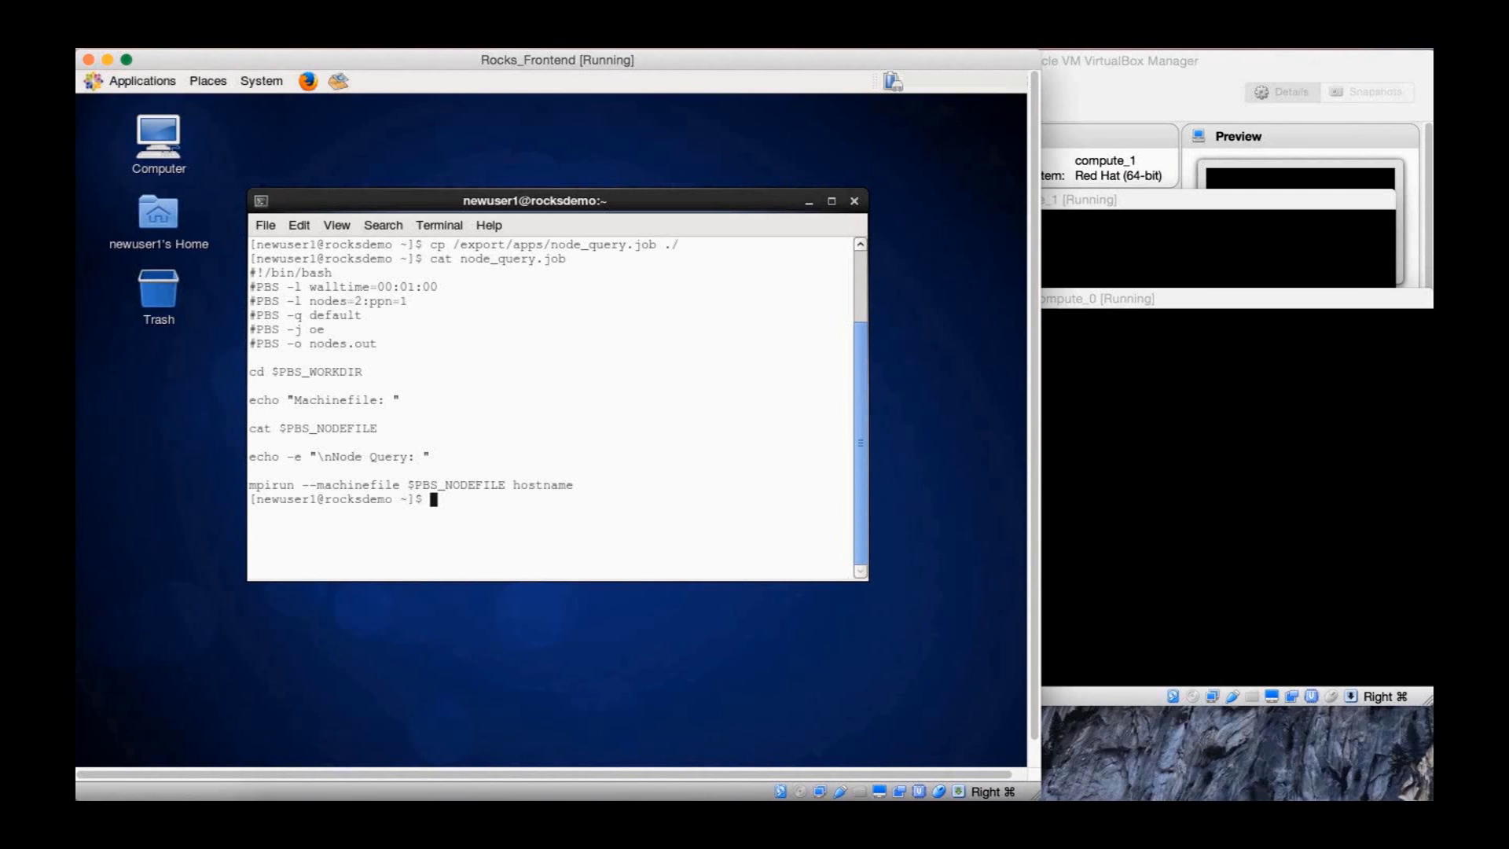
pyautogui.write('qsub nod')
pyautogui.press('Tab')
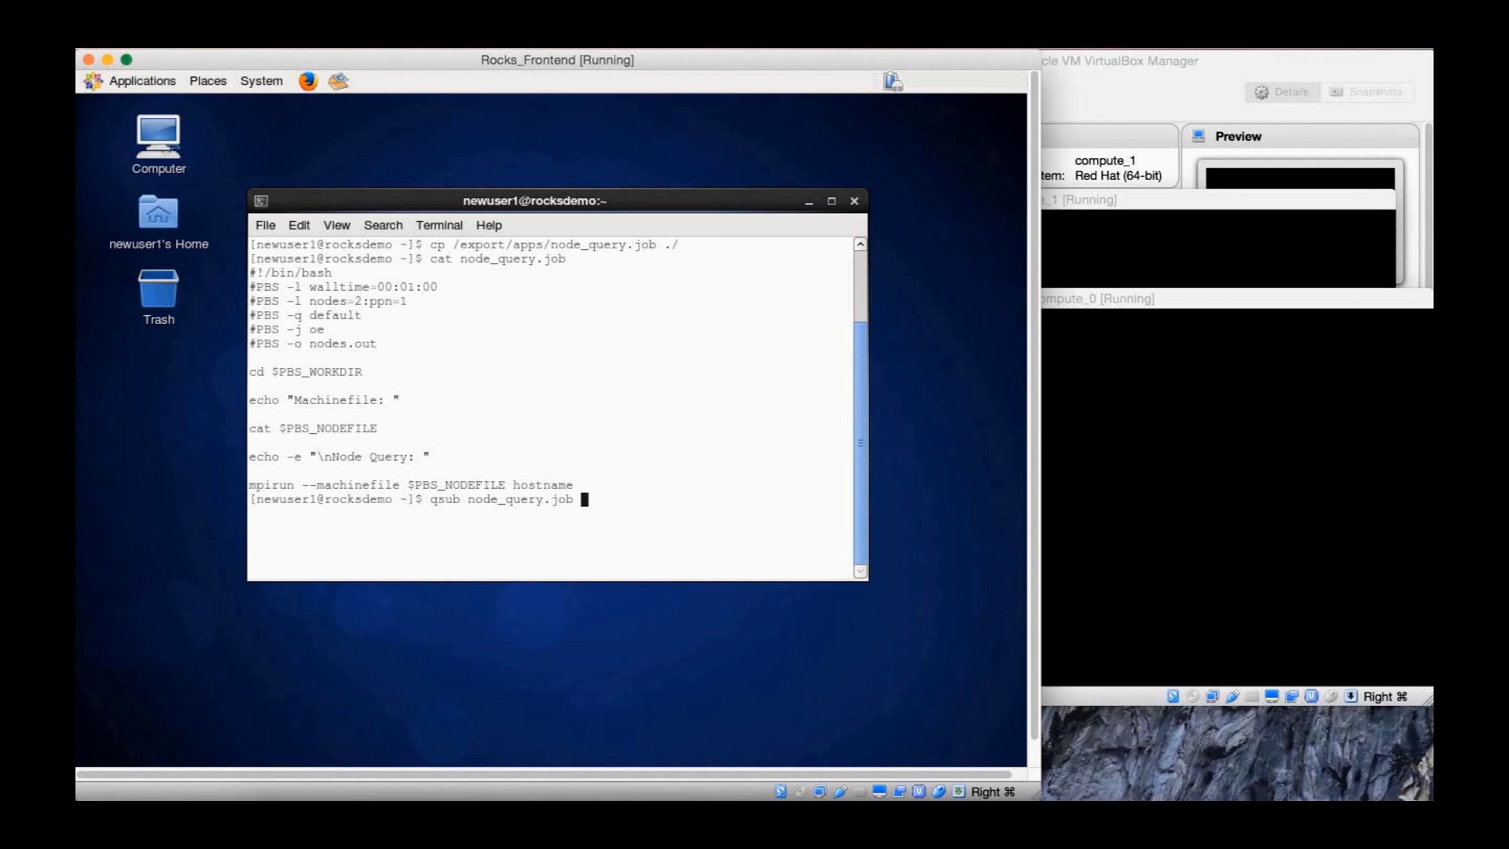
# Submit node_query.job as job 0.rocksdemo and review its qstat -f details
pyautogui.press('Return')
pyautogui.write('qstat -f')
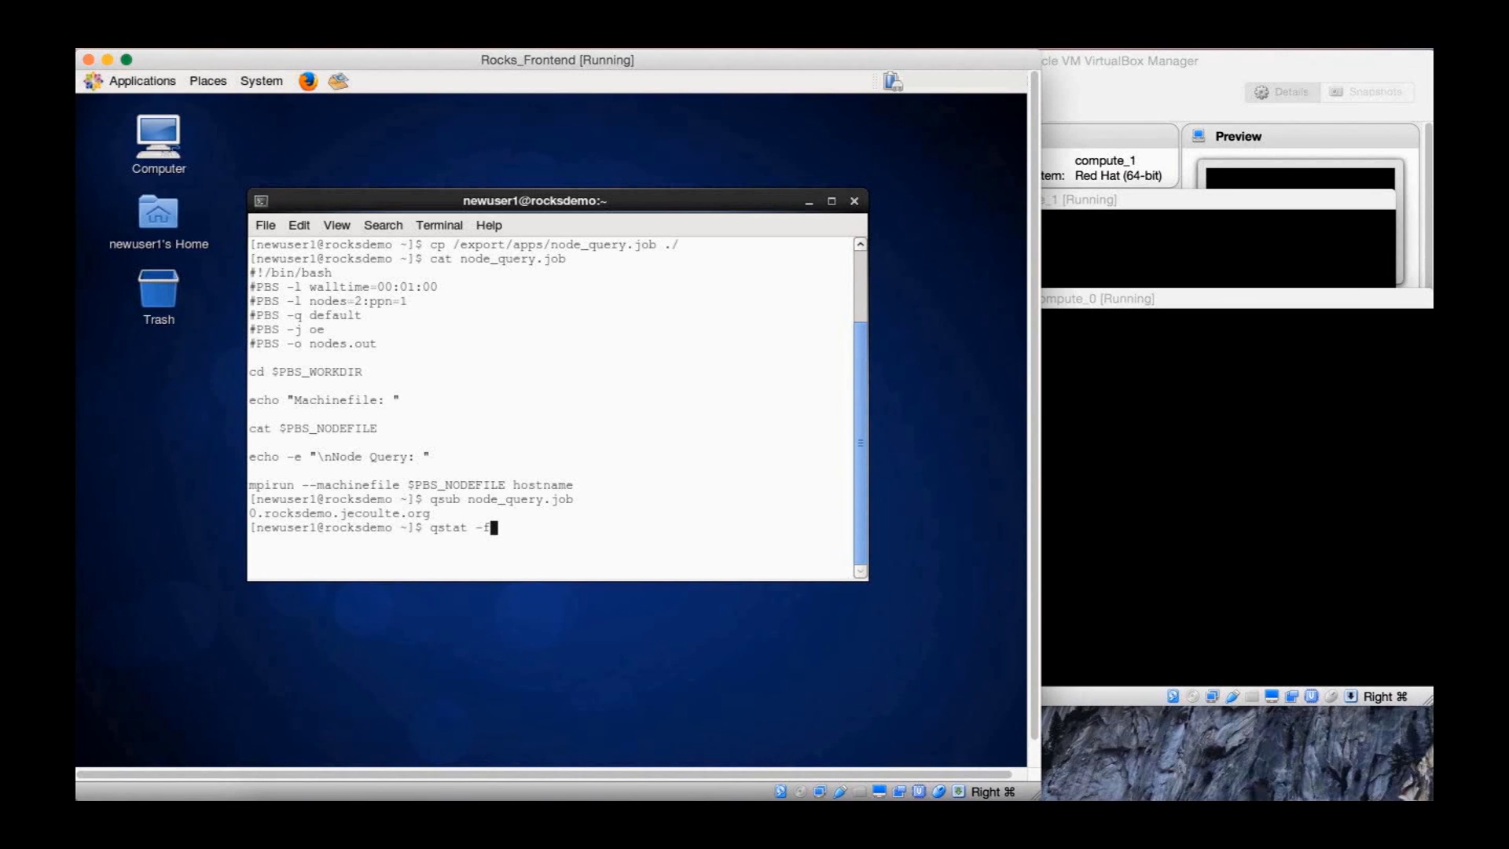
pyautogui.press('Return')
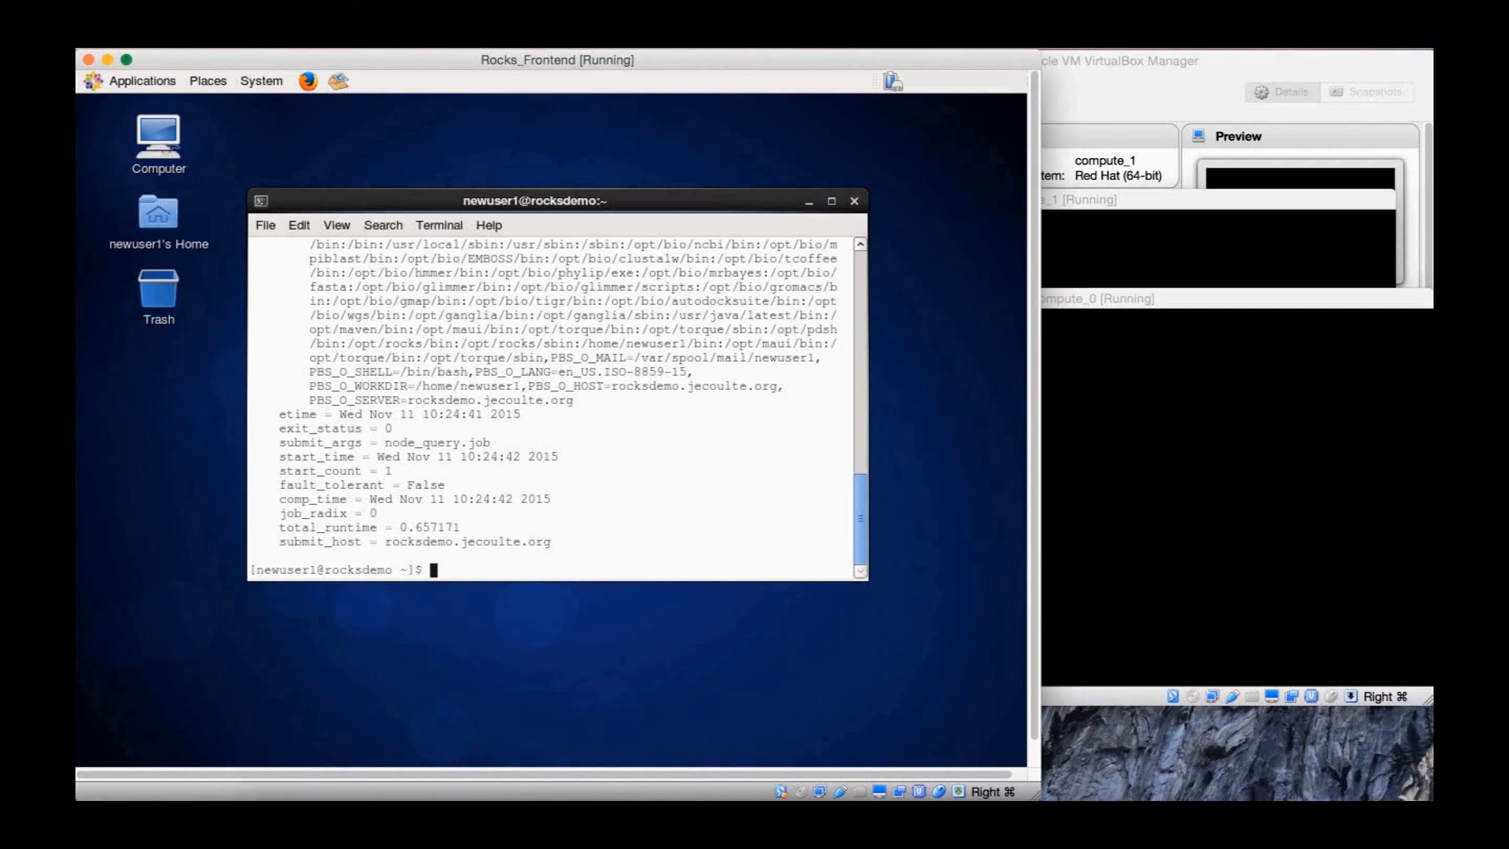
pyautogui.scroll(8, 537, 500)
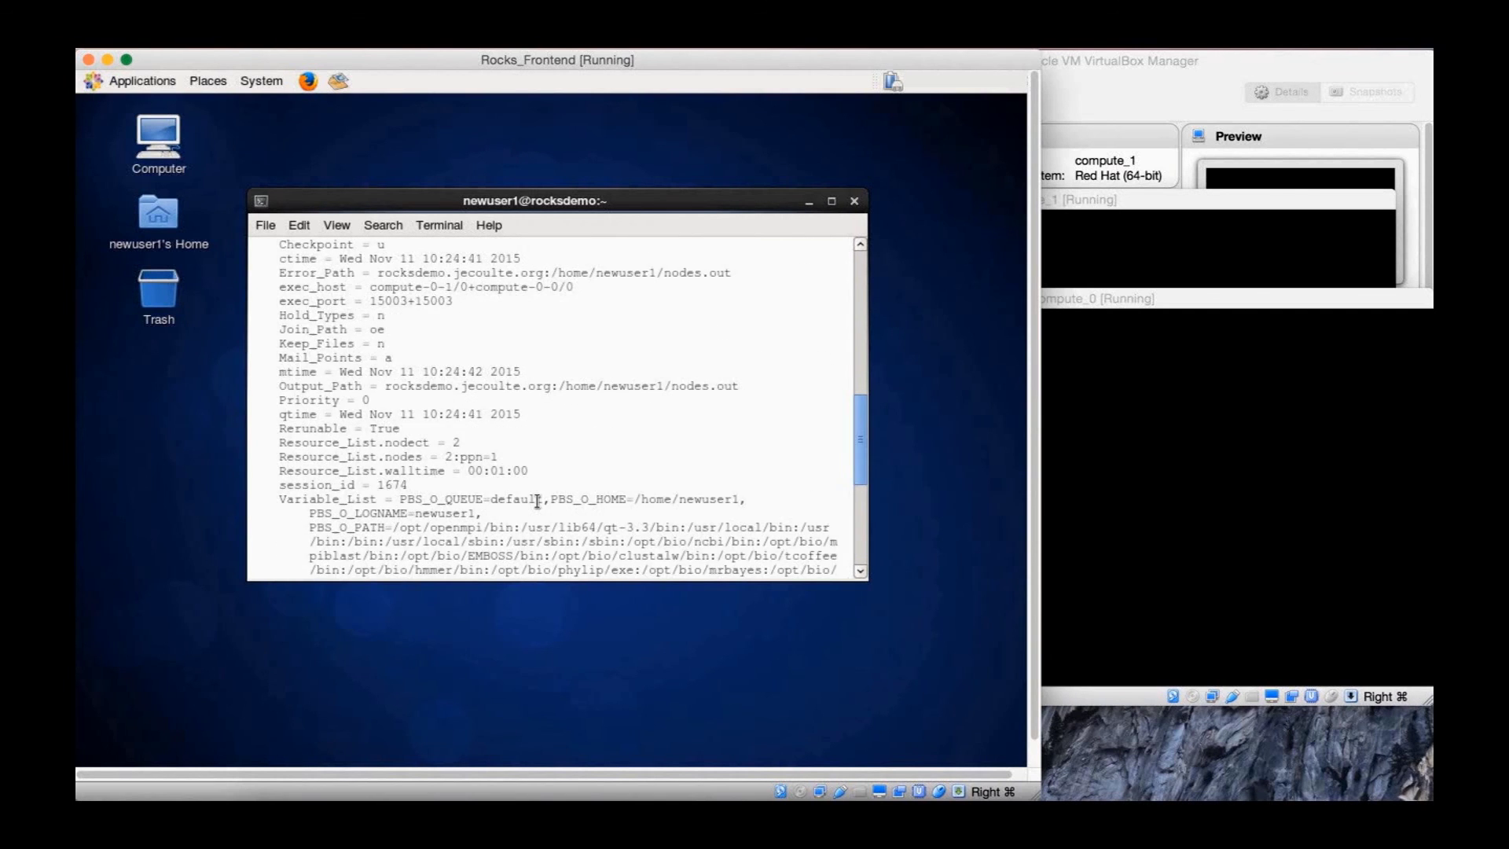
pyautogui.scroll(5, 537, 500)
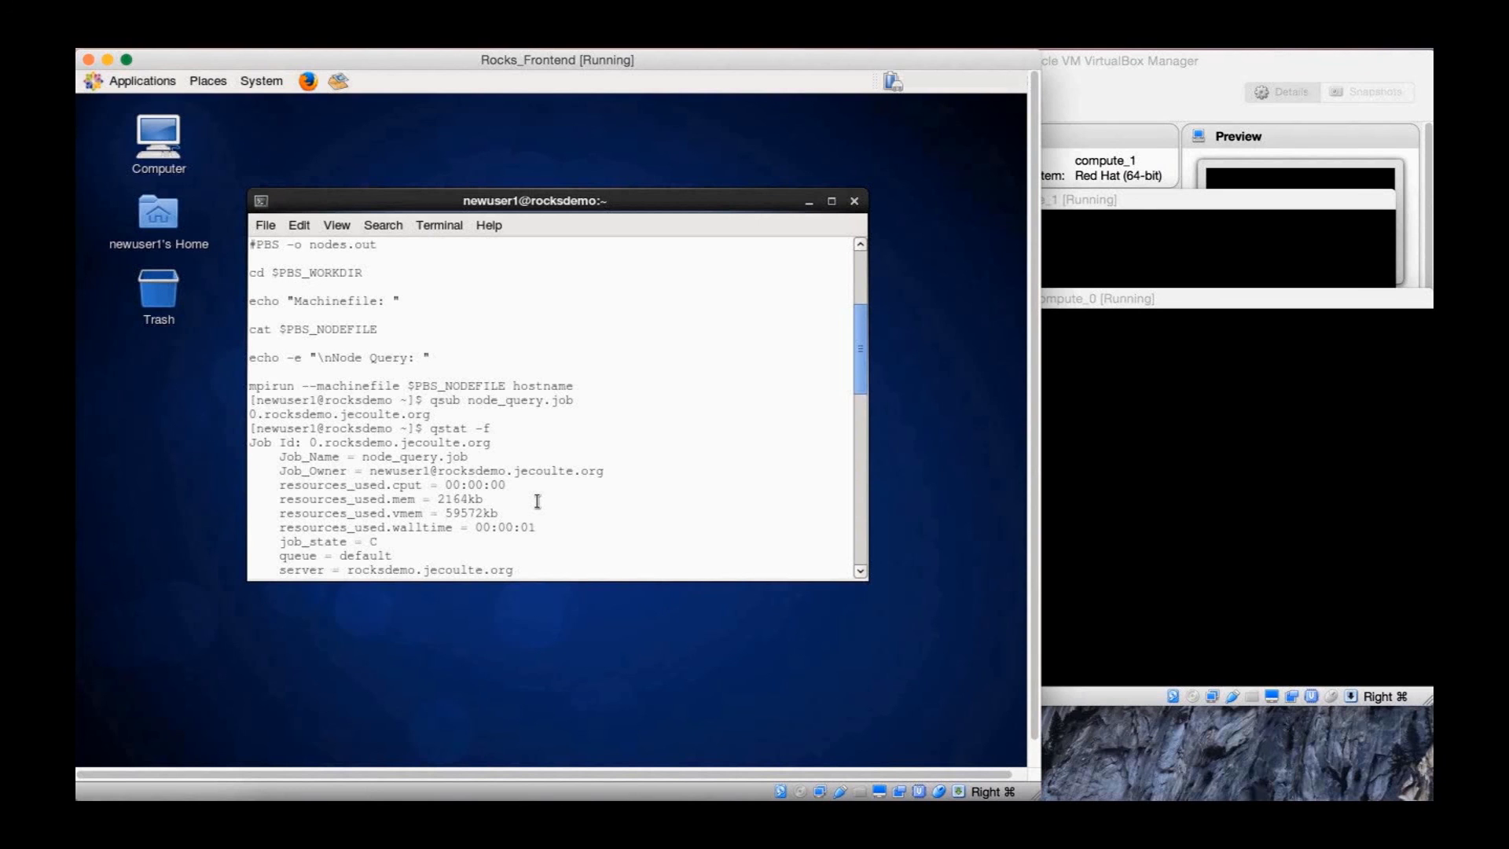
pyautogui.scroll(-12, 537, 500)
# Rerun qstat until the job shows completed in the default queue, then type clear
pyautogui.write('qst')
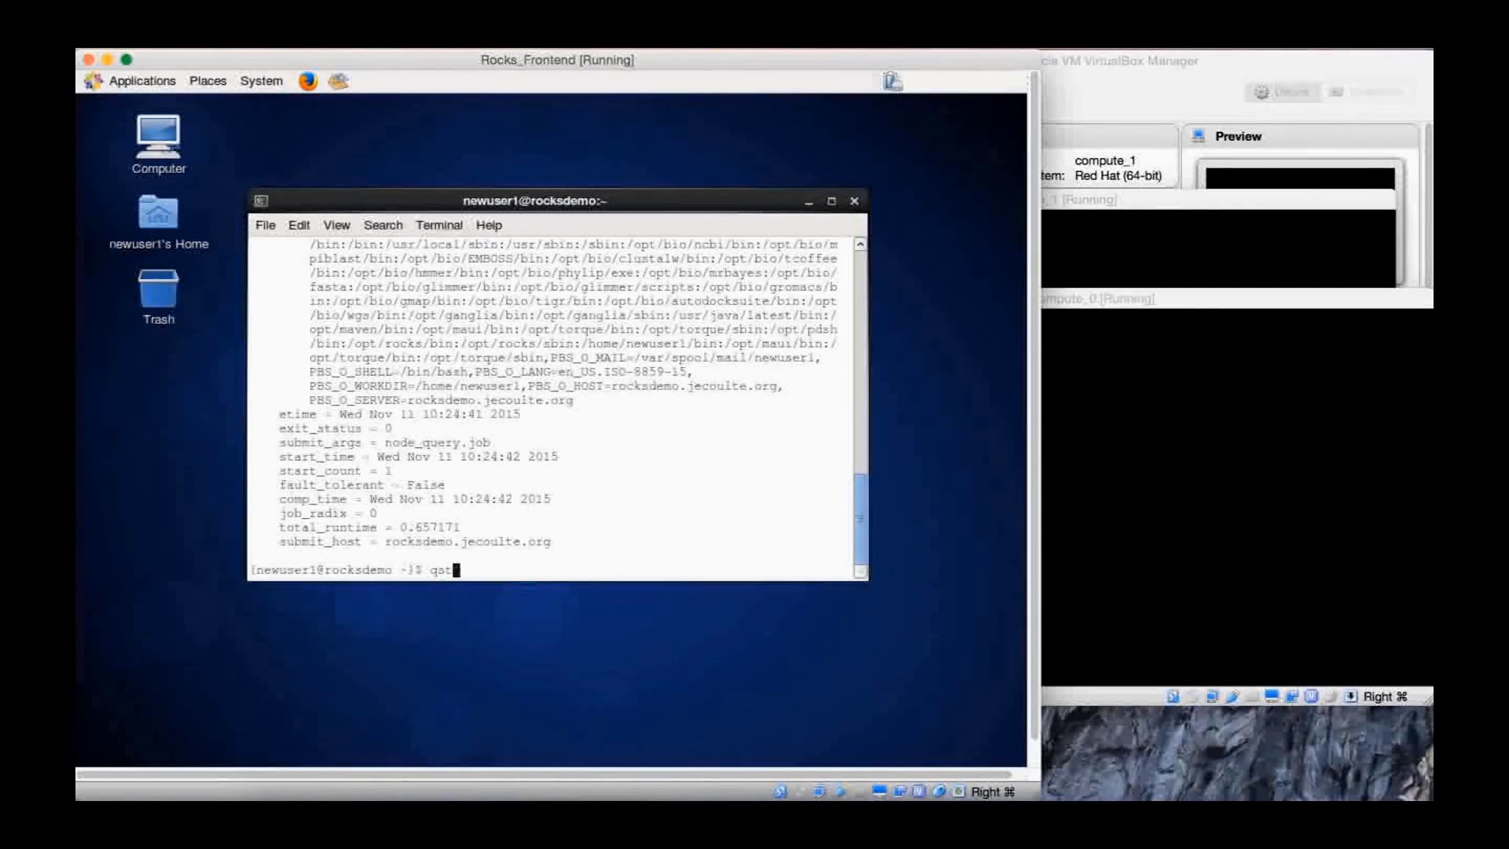
pyautogui.write('at')
pyautogui.press('Return')
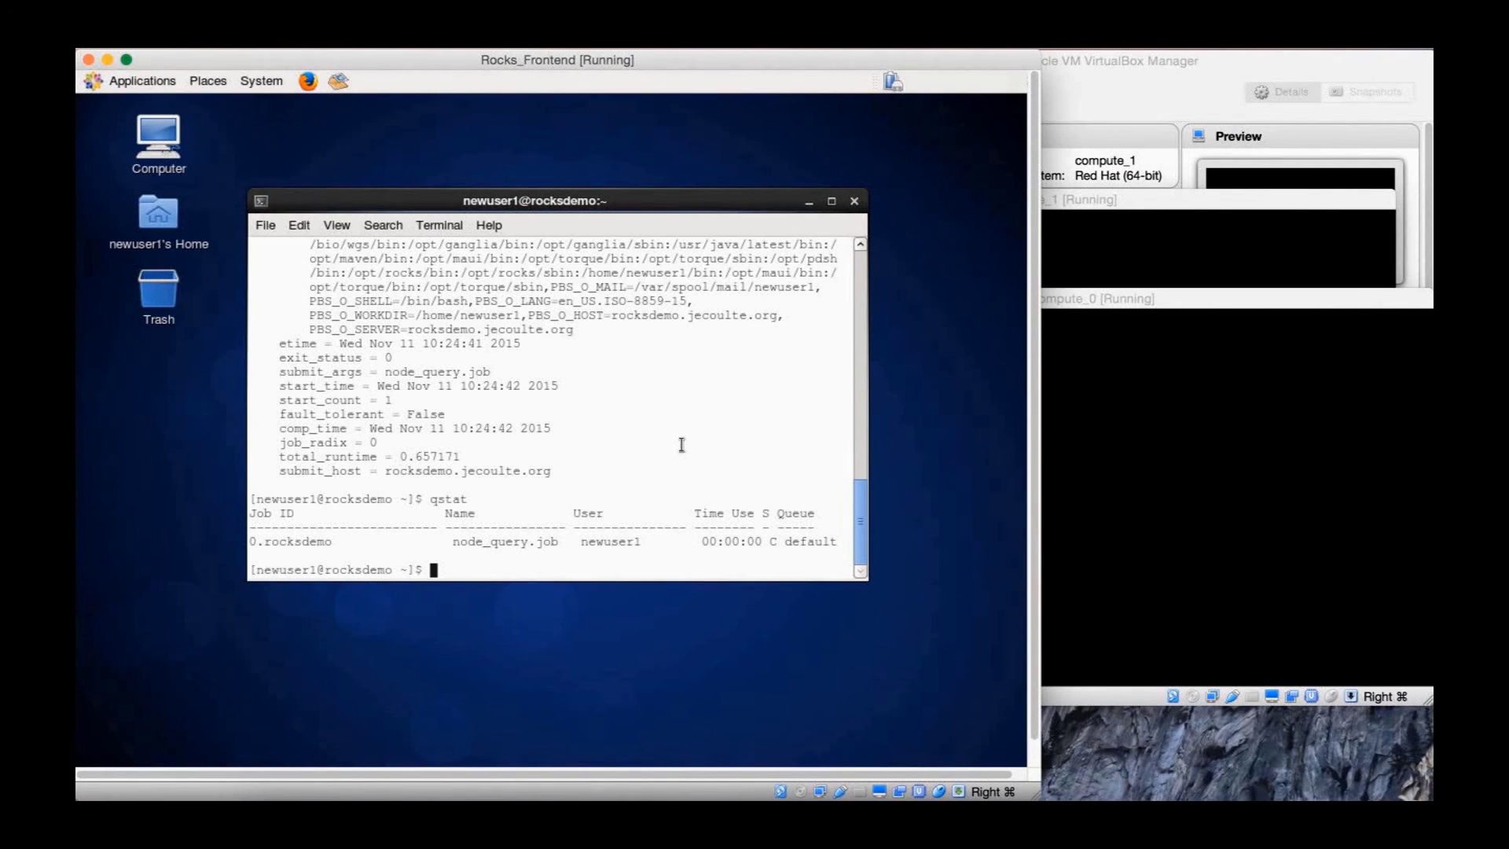
pyautogui.press('Up')
pyautogui.press('Down')
pyautogui.press('Up')
pyautogui.press('Return')
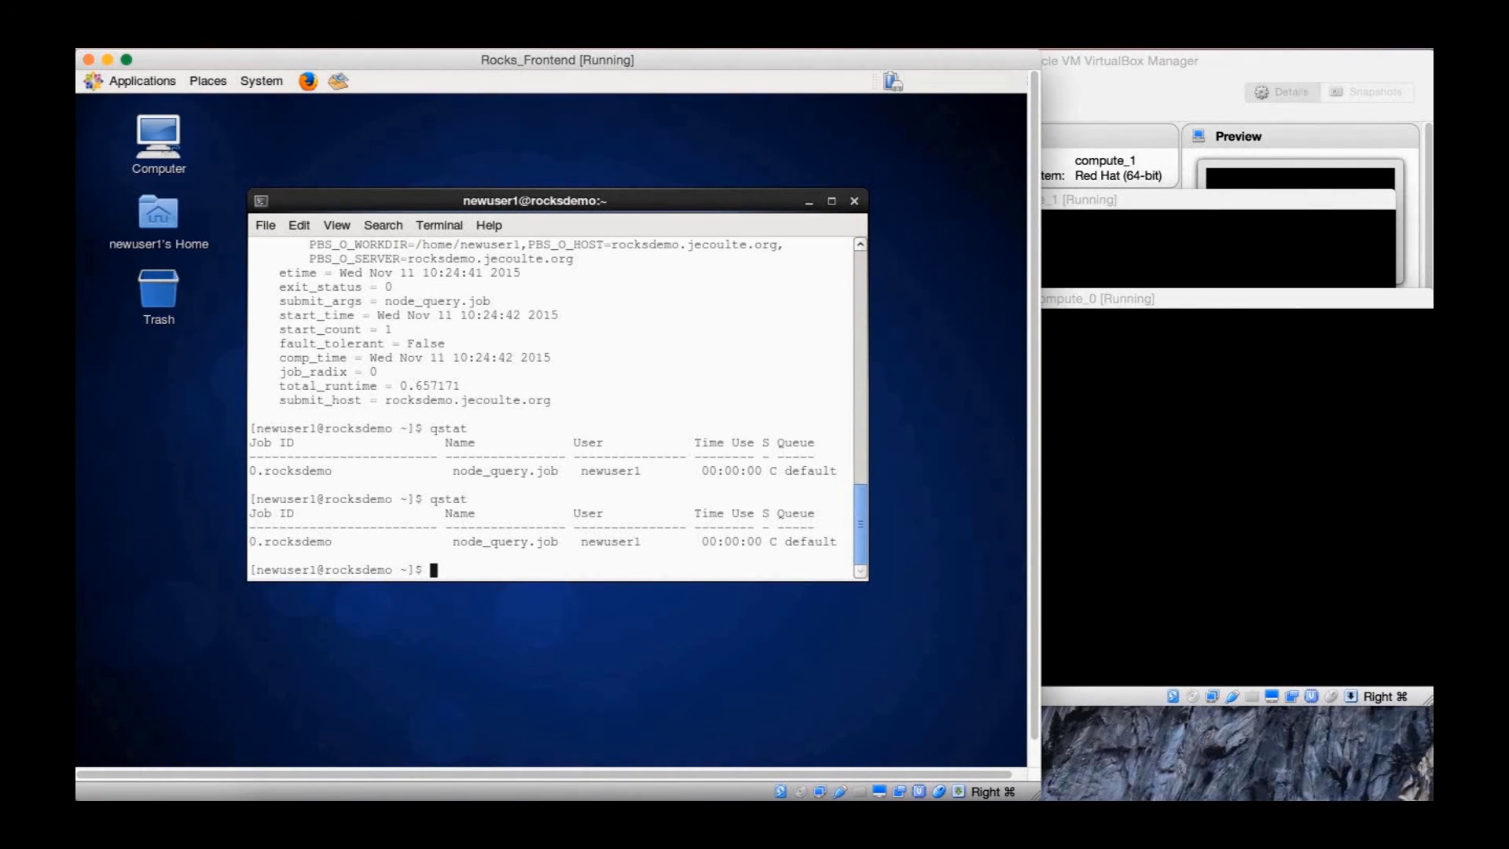
pyautogui.write('clear')
# Clear the screen, run showstart 0, and list the home folder
pyautogui.press('Return')
pyautogui.write('showsta')
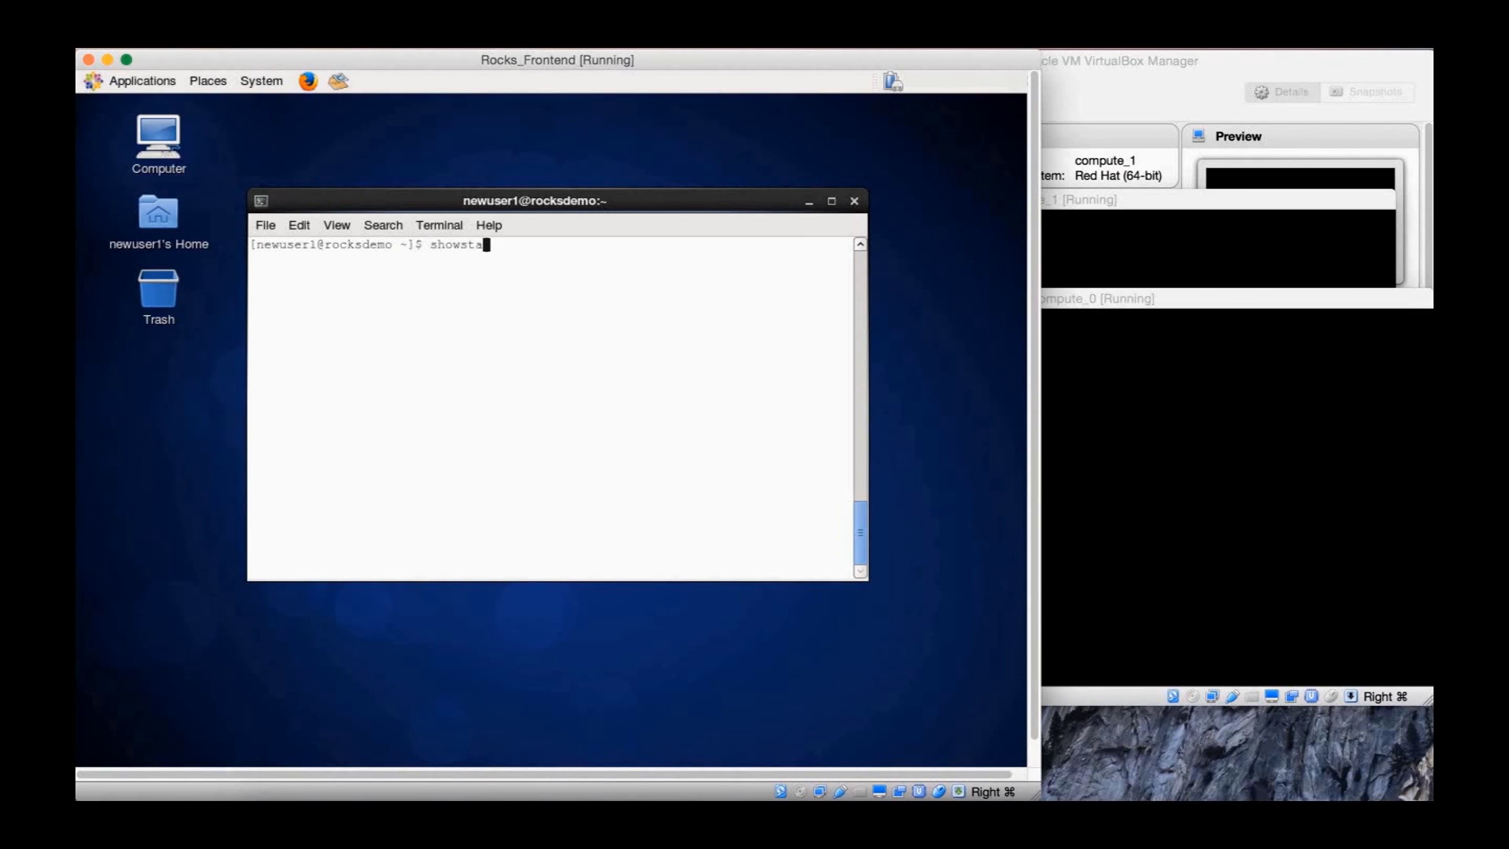
pyautogui.write('rt 0')
pyautogui.press('Return')
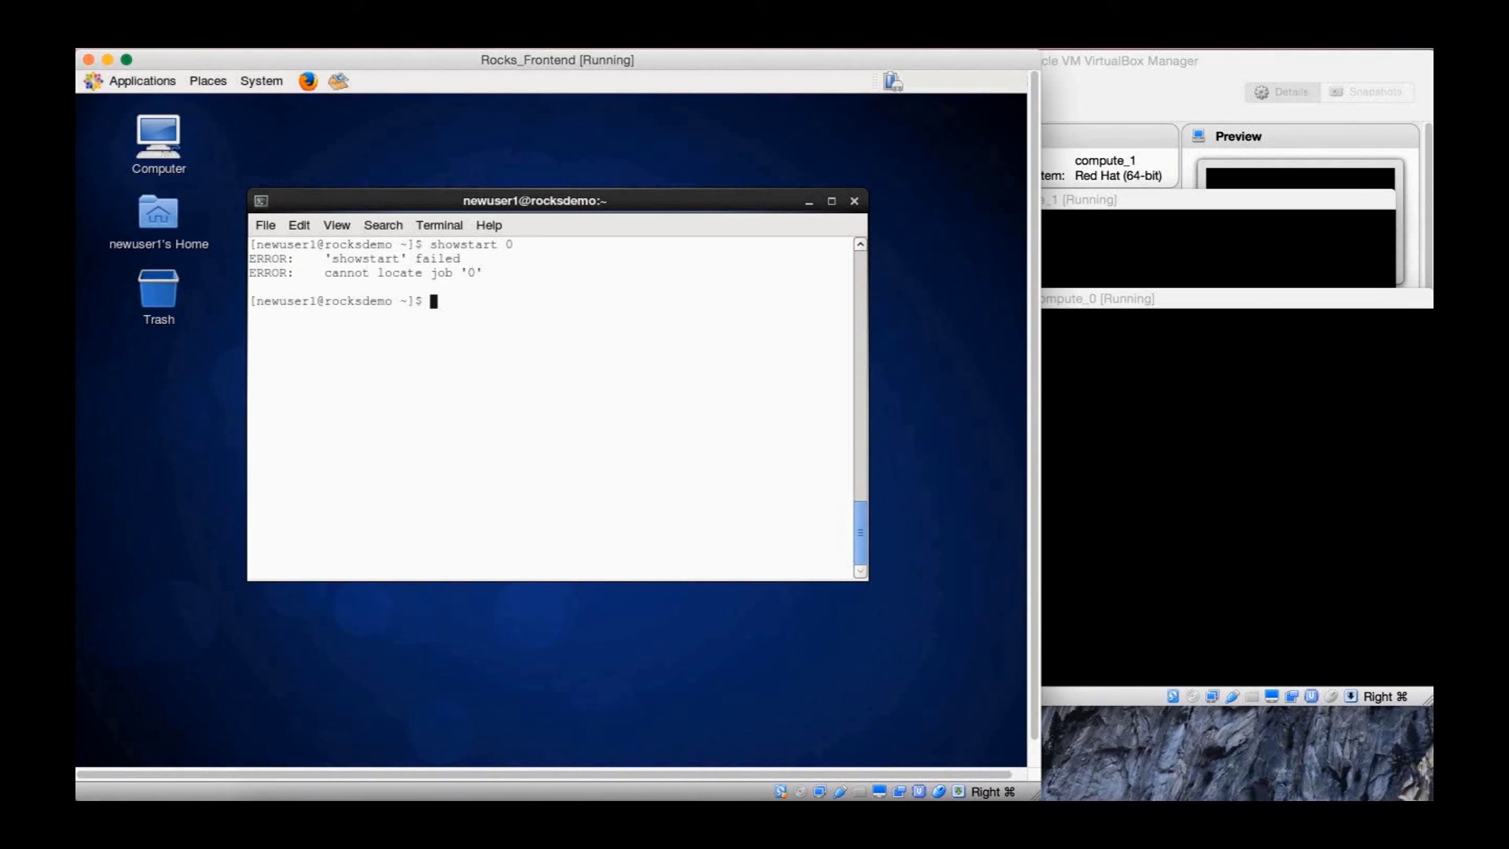
pyautogui.write('ls')
pyautogui.press('Return')
# Print nodes.out, showing the job ran on compute-0-1 and compute-0-0
pyautogui.write('clear')
pyautogui.press('Return')
pyautogui.write('ls')
pyautogui.press('Return')
pyautogui.write('vi')
pyautogui.press('BackSpace')
pyautogui.press('BackSpace')
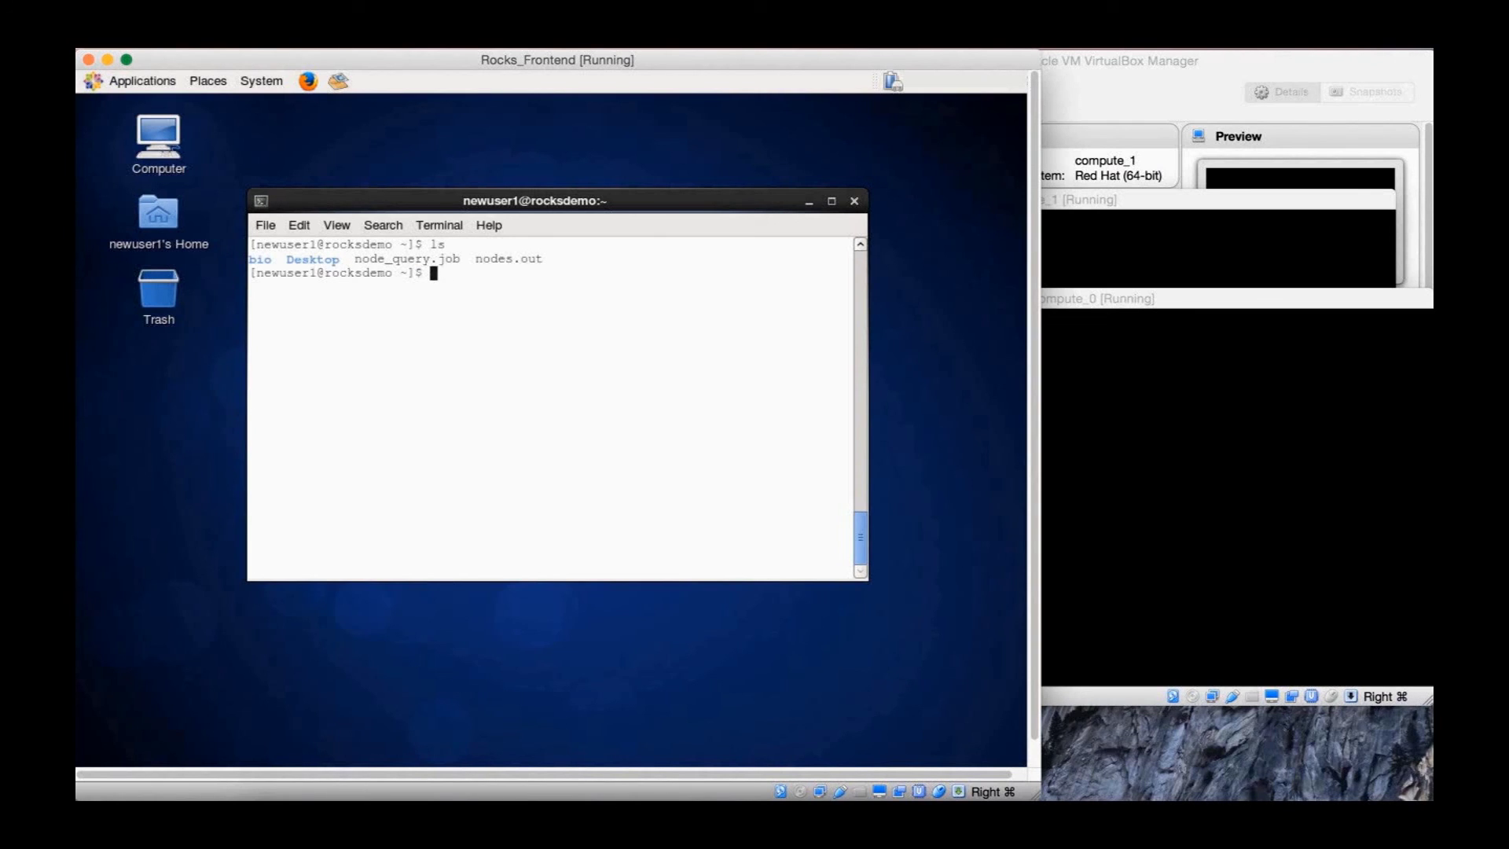
pyautogui.write('clear')
pyautogui.press('Return')
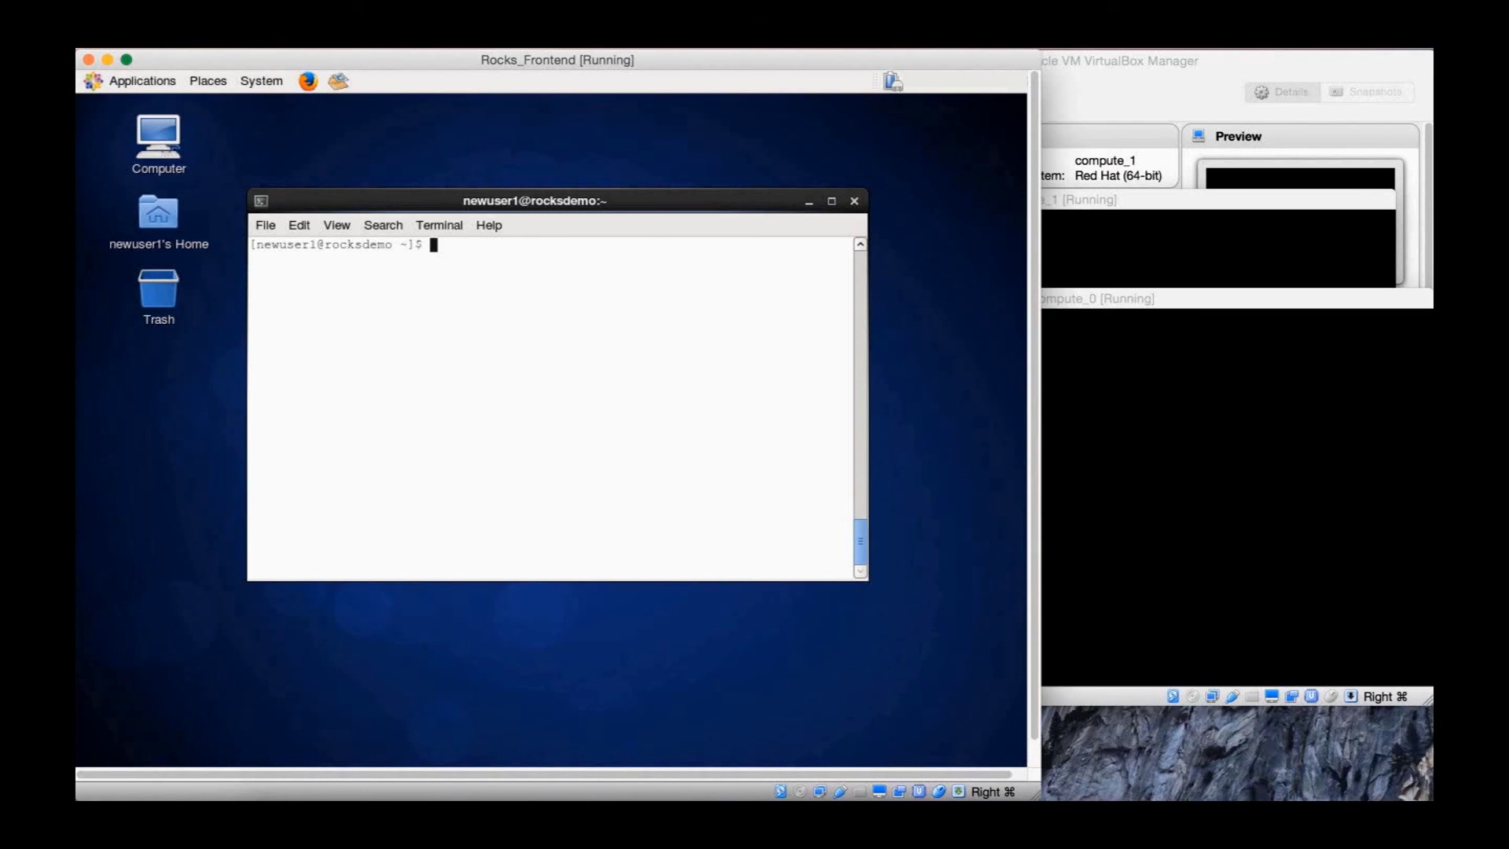
pyautogui.write('ls')
pyautogui.press('Return')
pyautogui.write('cat')
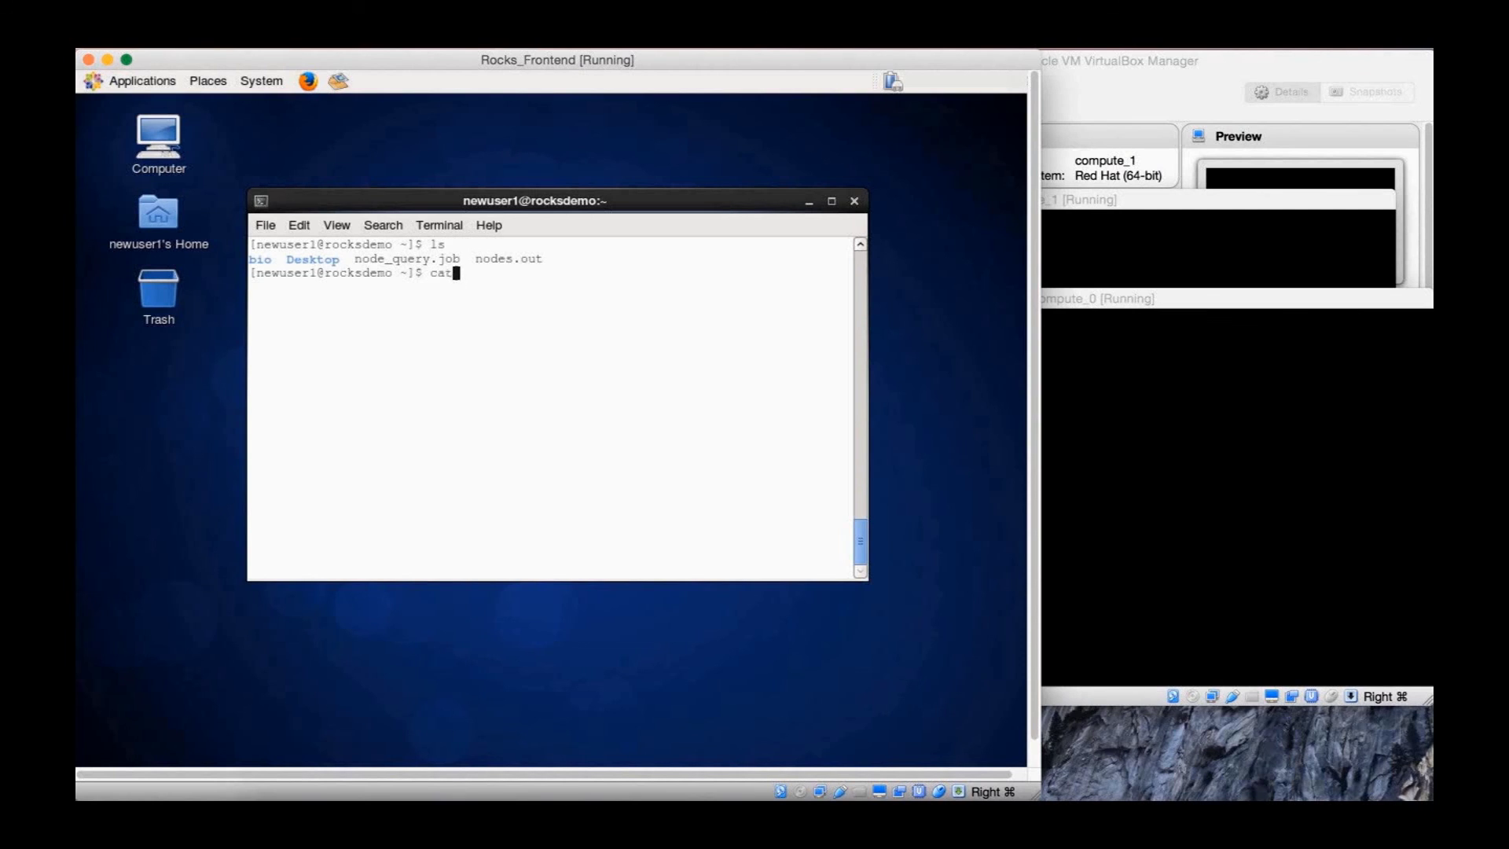
pyautogui.write(' nodes')
pyautogui.press('Tab')
pyautogui.press('Return')
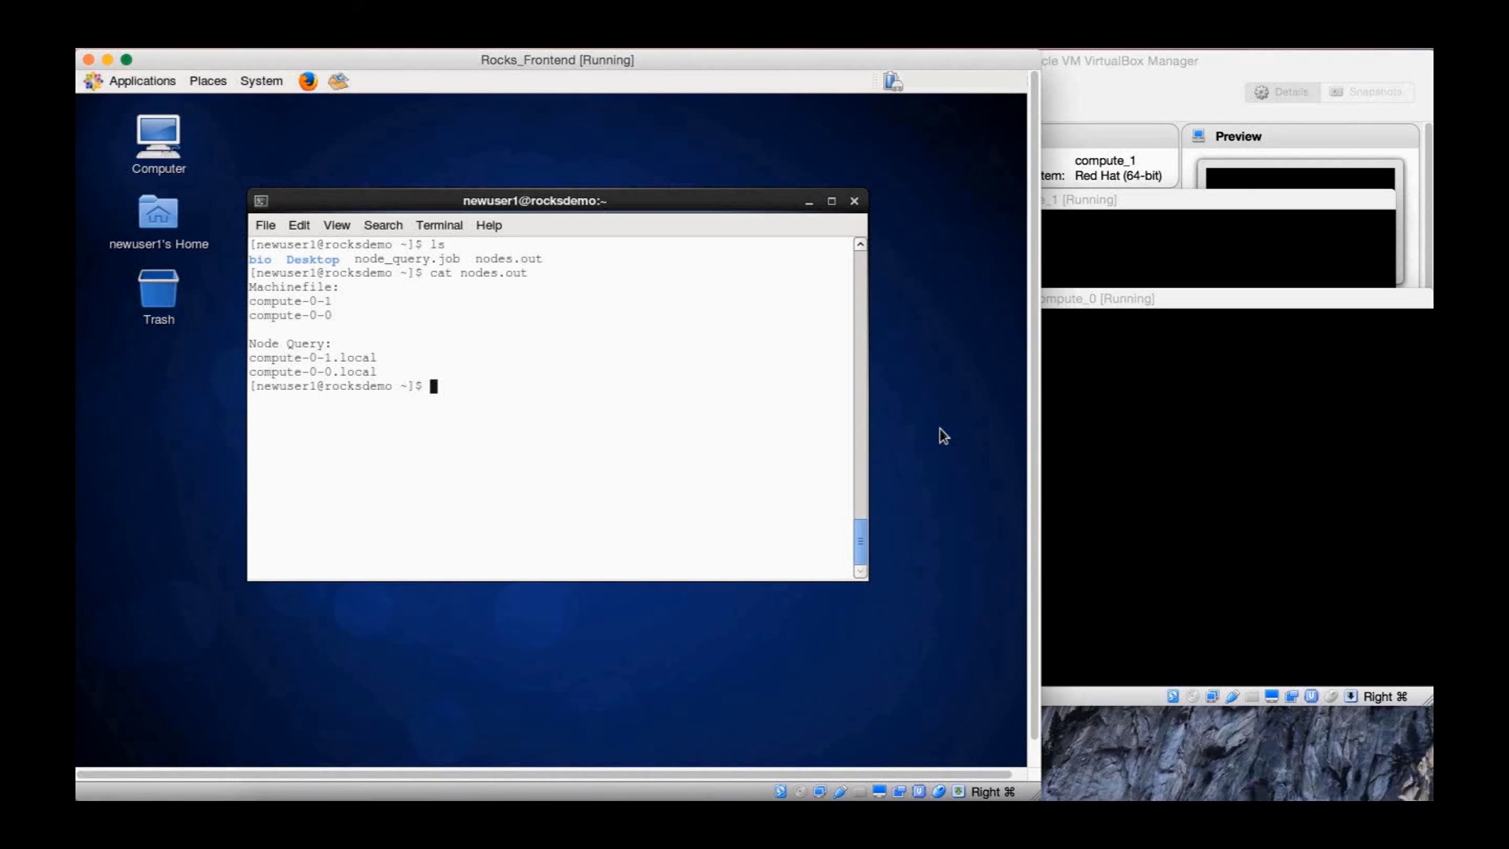
# Exit the terminal and log out newuser1 via System > Log Out
pyautogui.write('exit')
pyautogui.press('Return')
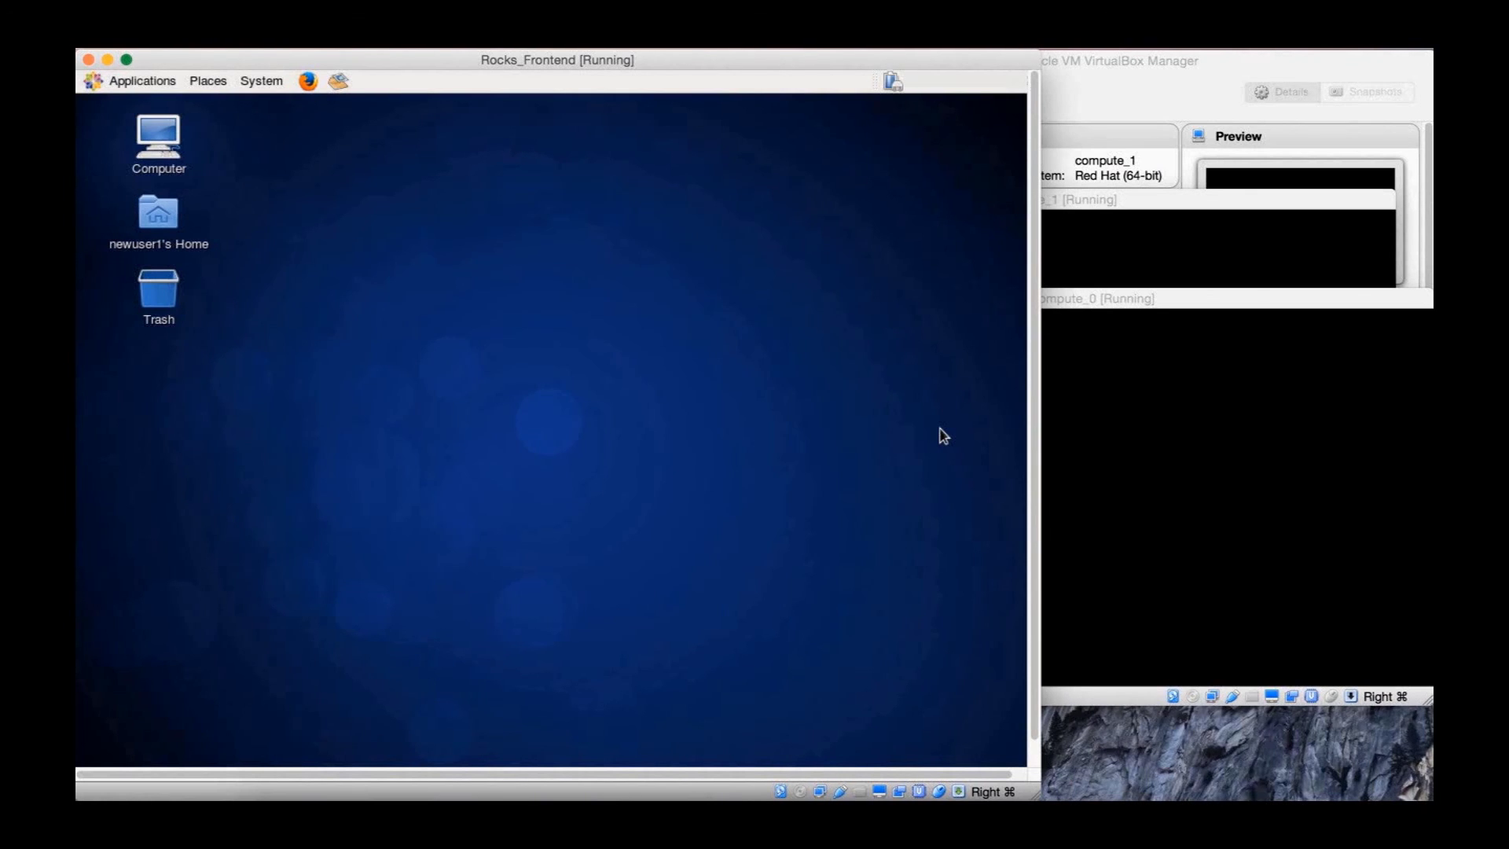
pyautogui.click(253, 82)
pyautogui.click(355, 271)
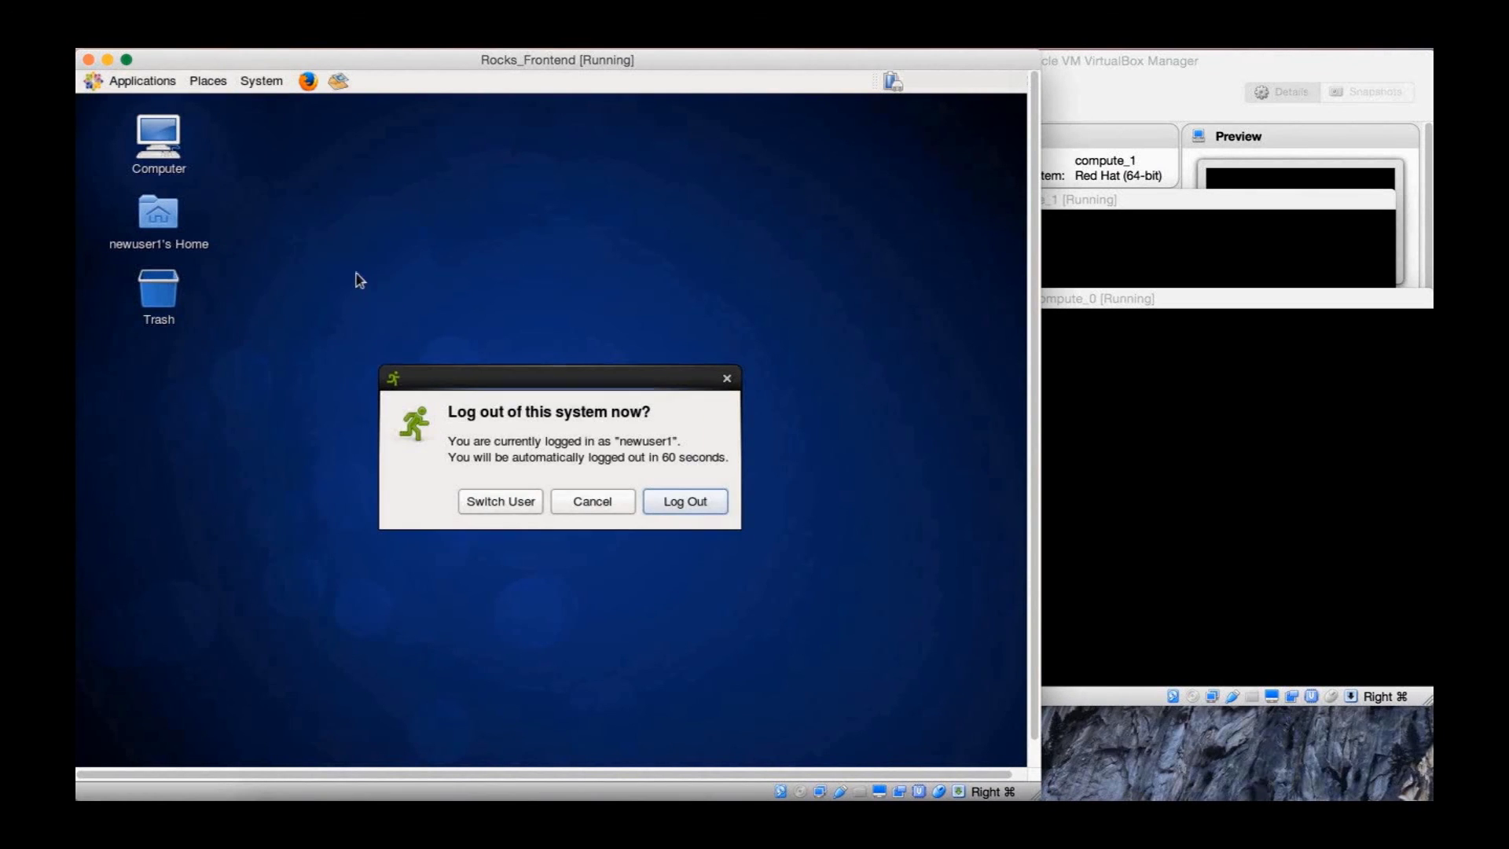
pyautogui.click(716, 507)
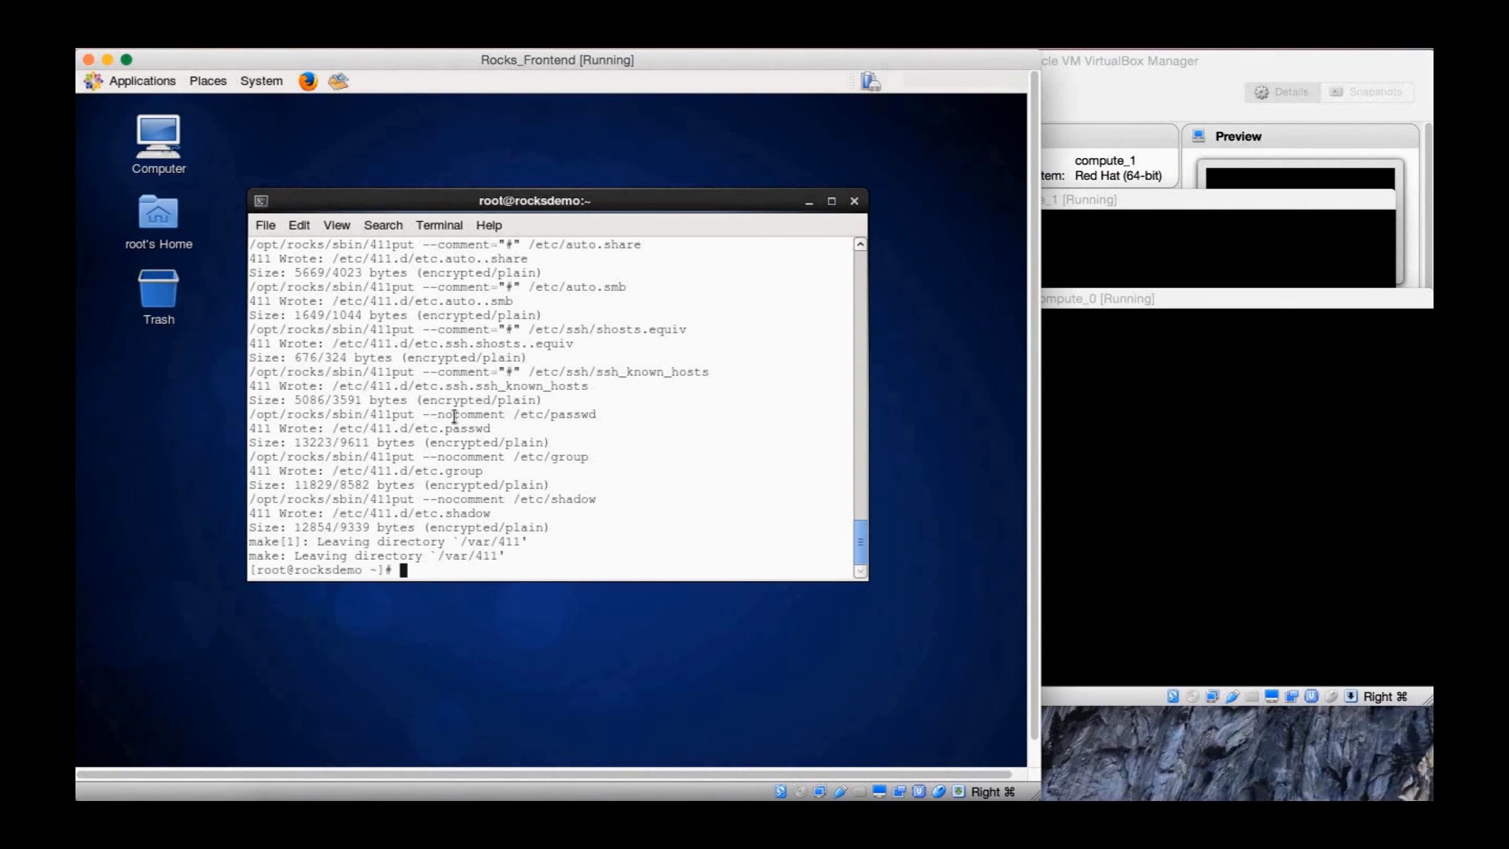
# Power off the frontend from the root terminal with /sbin/shutdown -P now
pyautogui.write('/sbin/shutdown -')
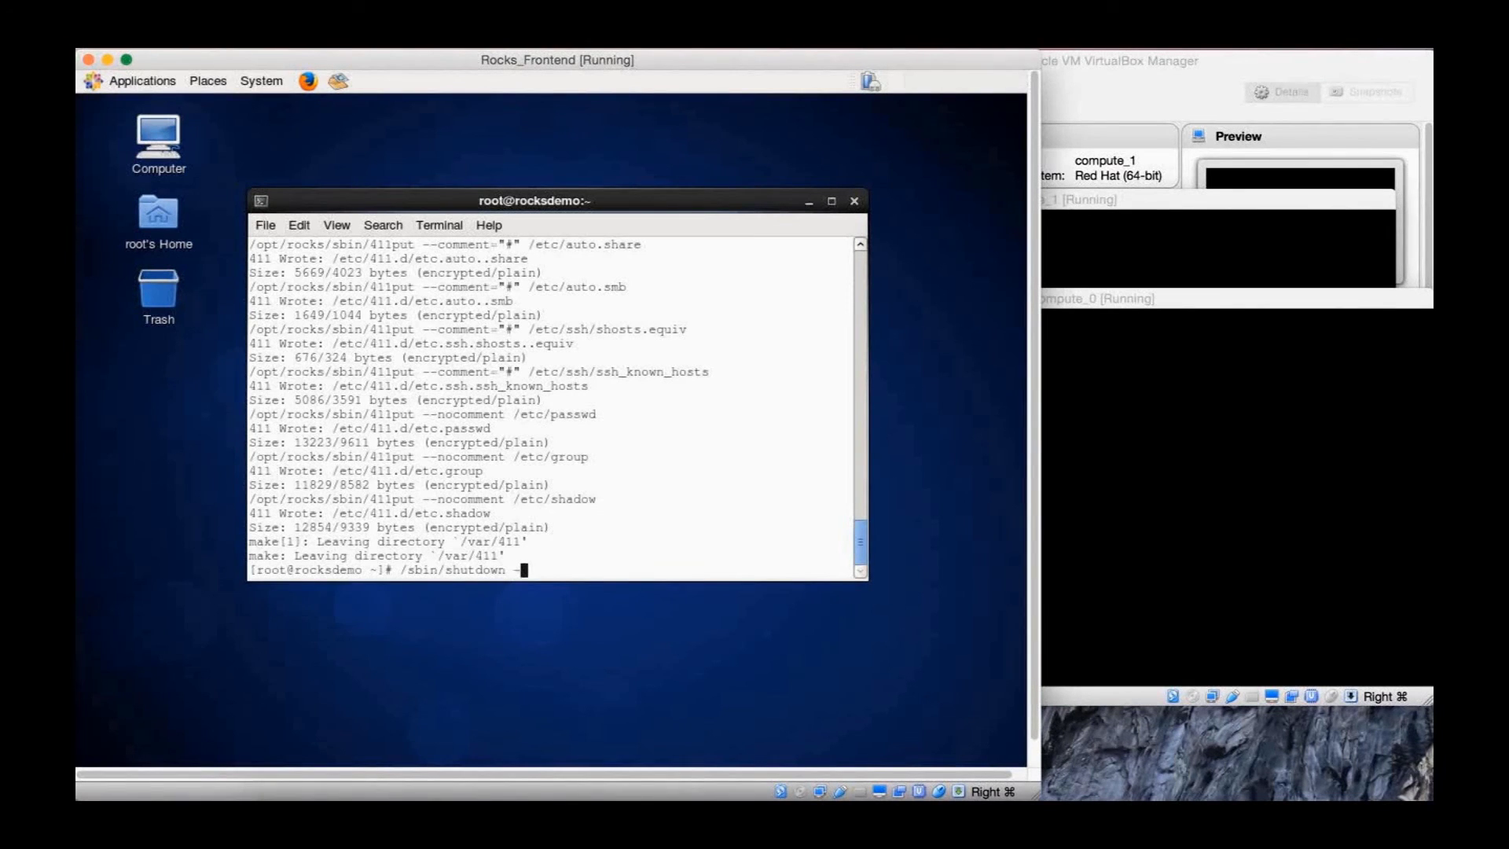
pyautogui.write('P now')
pyautogui.press('Return')
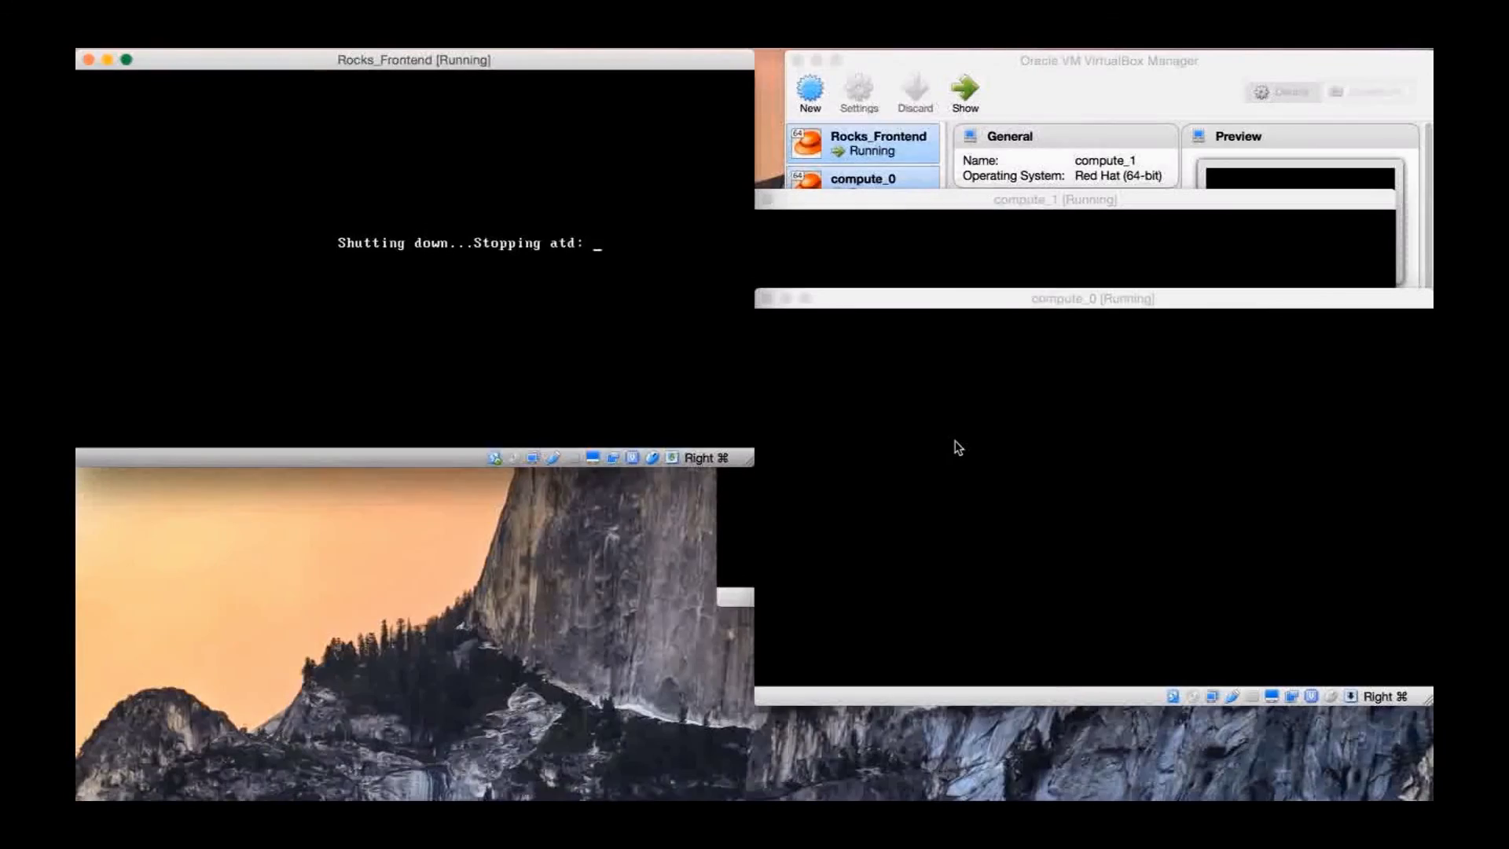